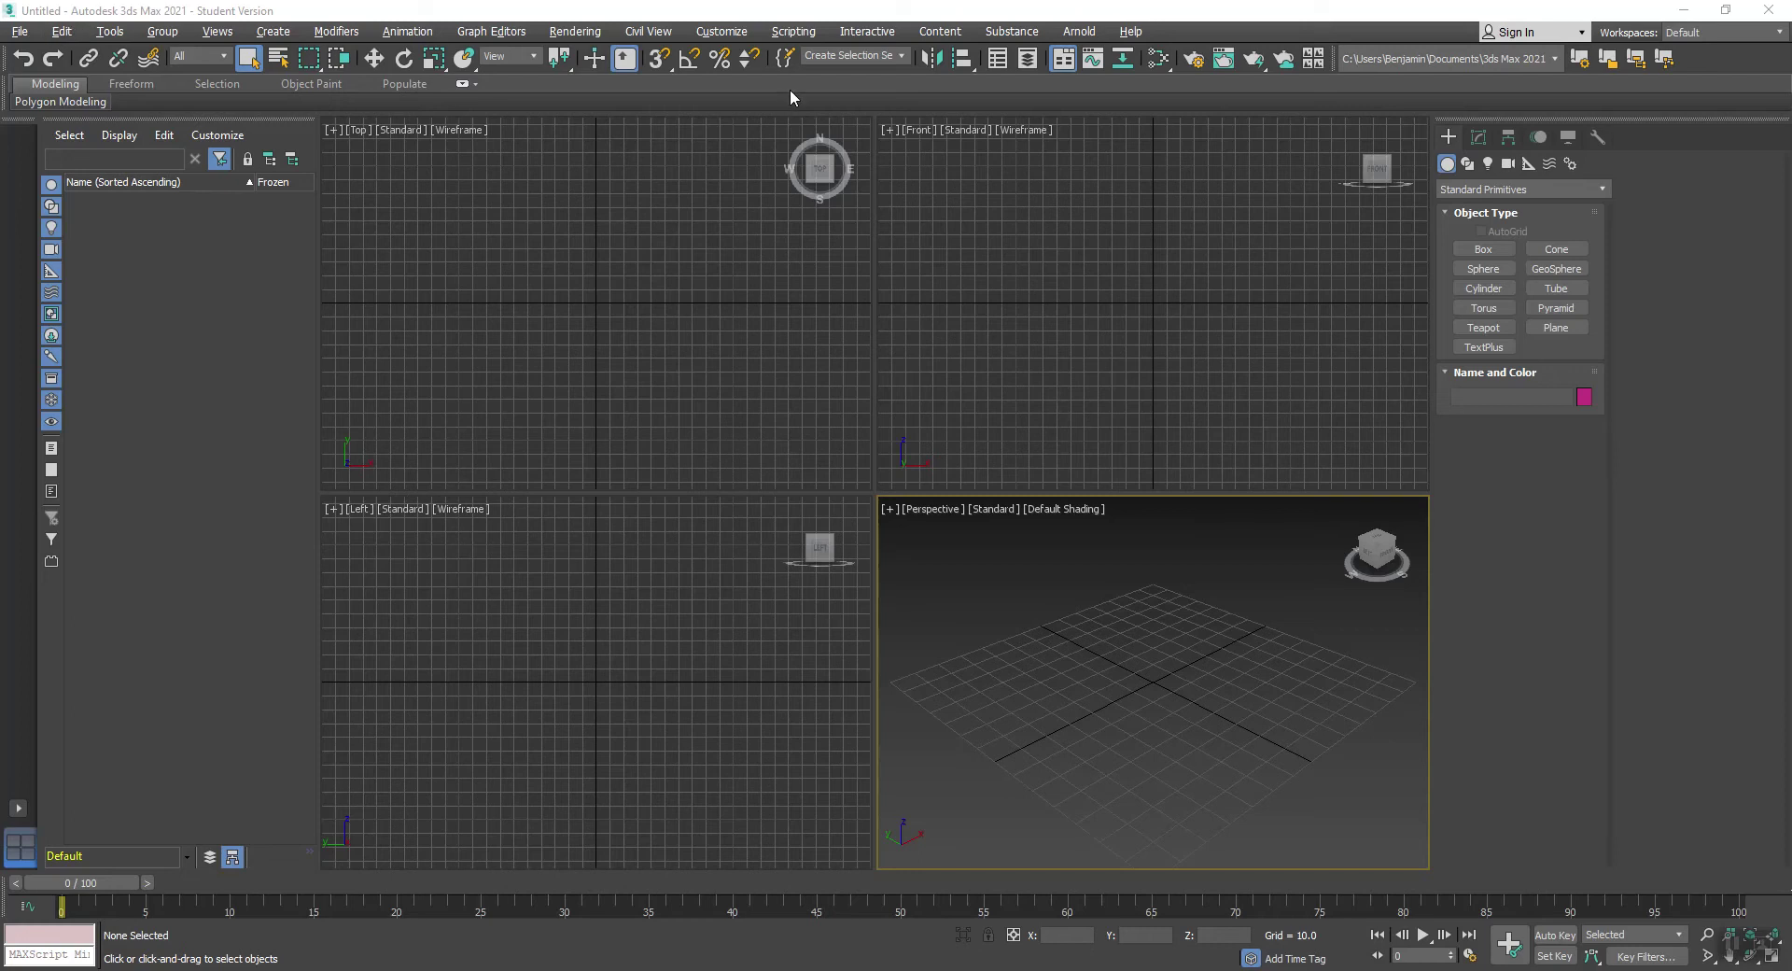
Step: Review the system unit scale in the units setup and accept the settings as they are
{"action": "left_click", "coordinate": [717, 32]}
{"action": "left_click", "coordinate": [746, 344]}
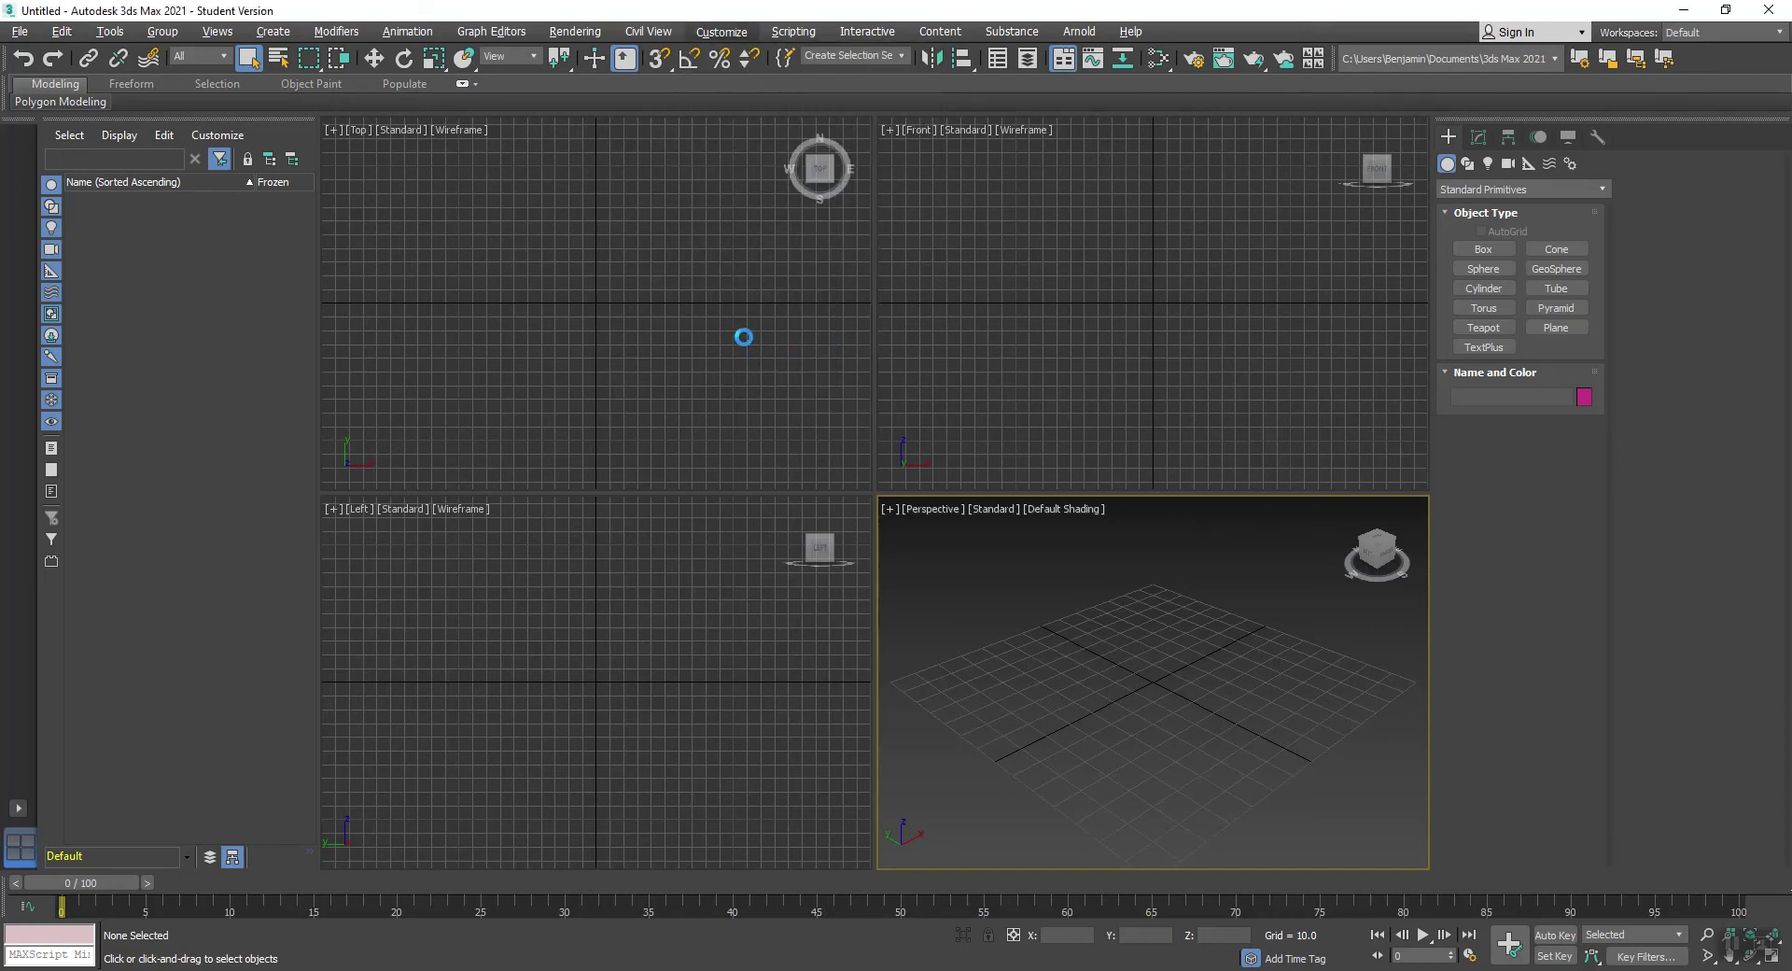
{"action": "left_click", "coordinate": [827, 342]}
{"action": "left_click_drag", "start_coordinate": [828, 389], "coordinate": [1137, 327]}
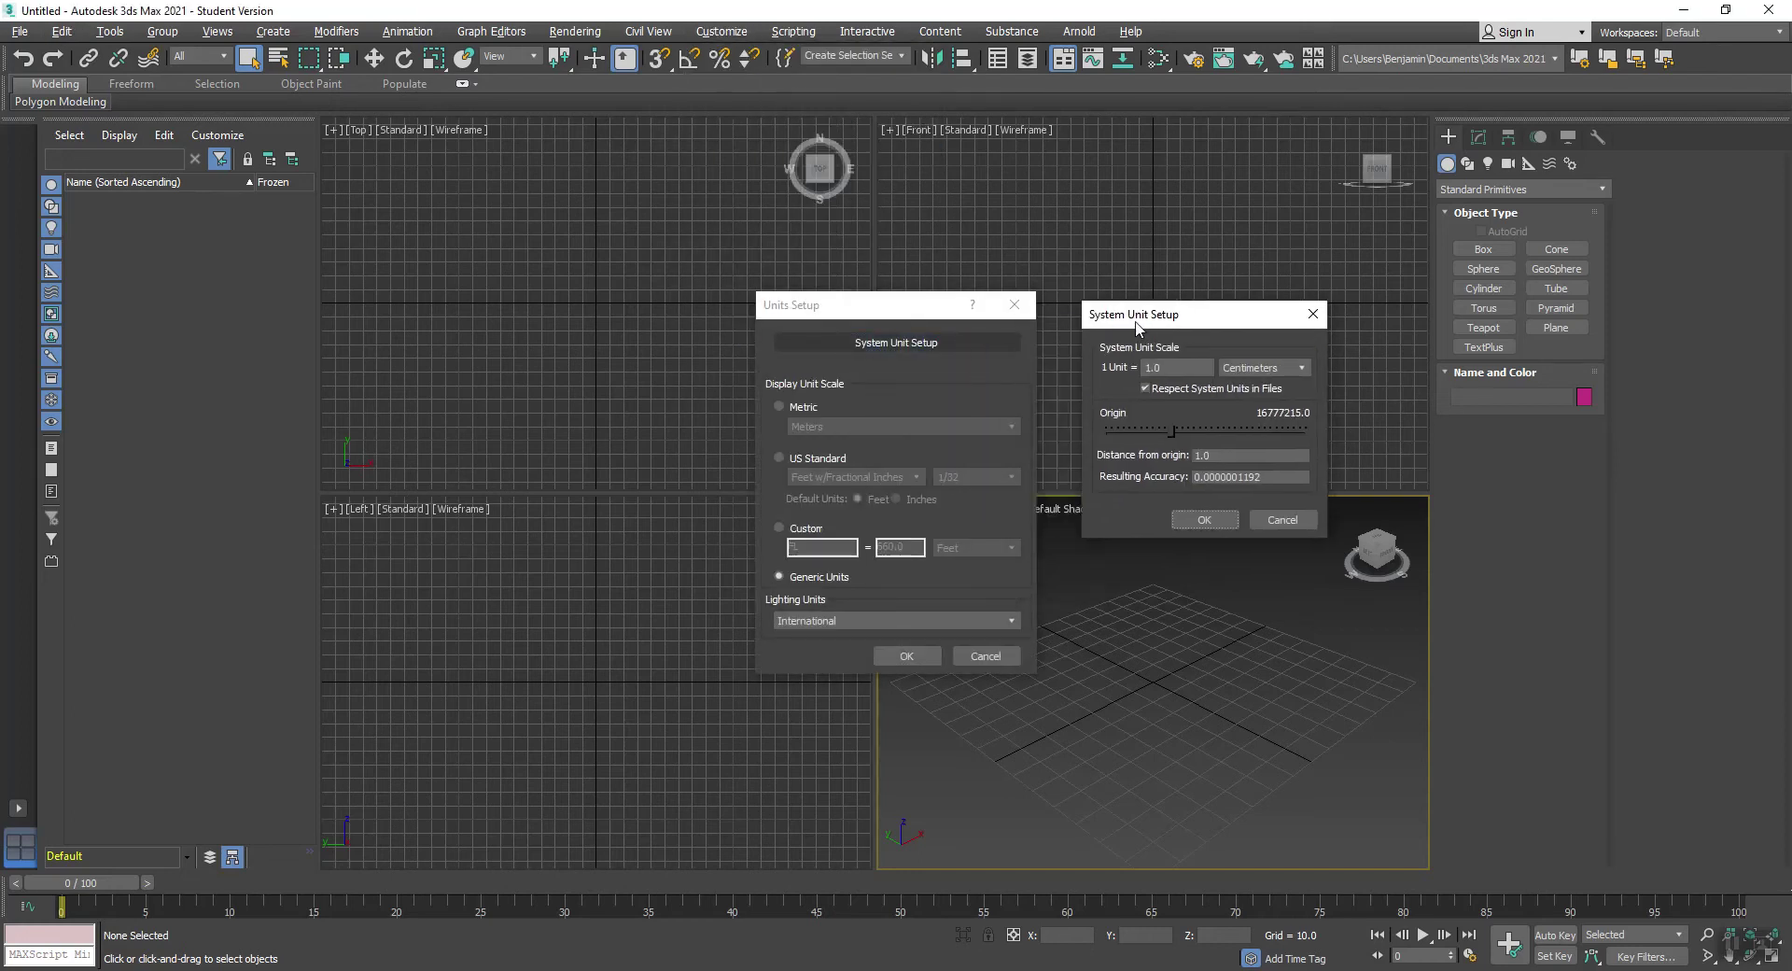
{"action": "left_click", "coordinate": [1202, 519]}
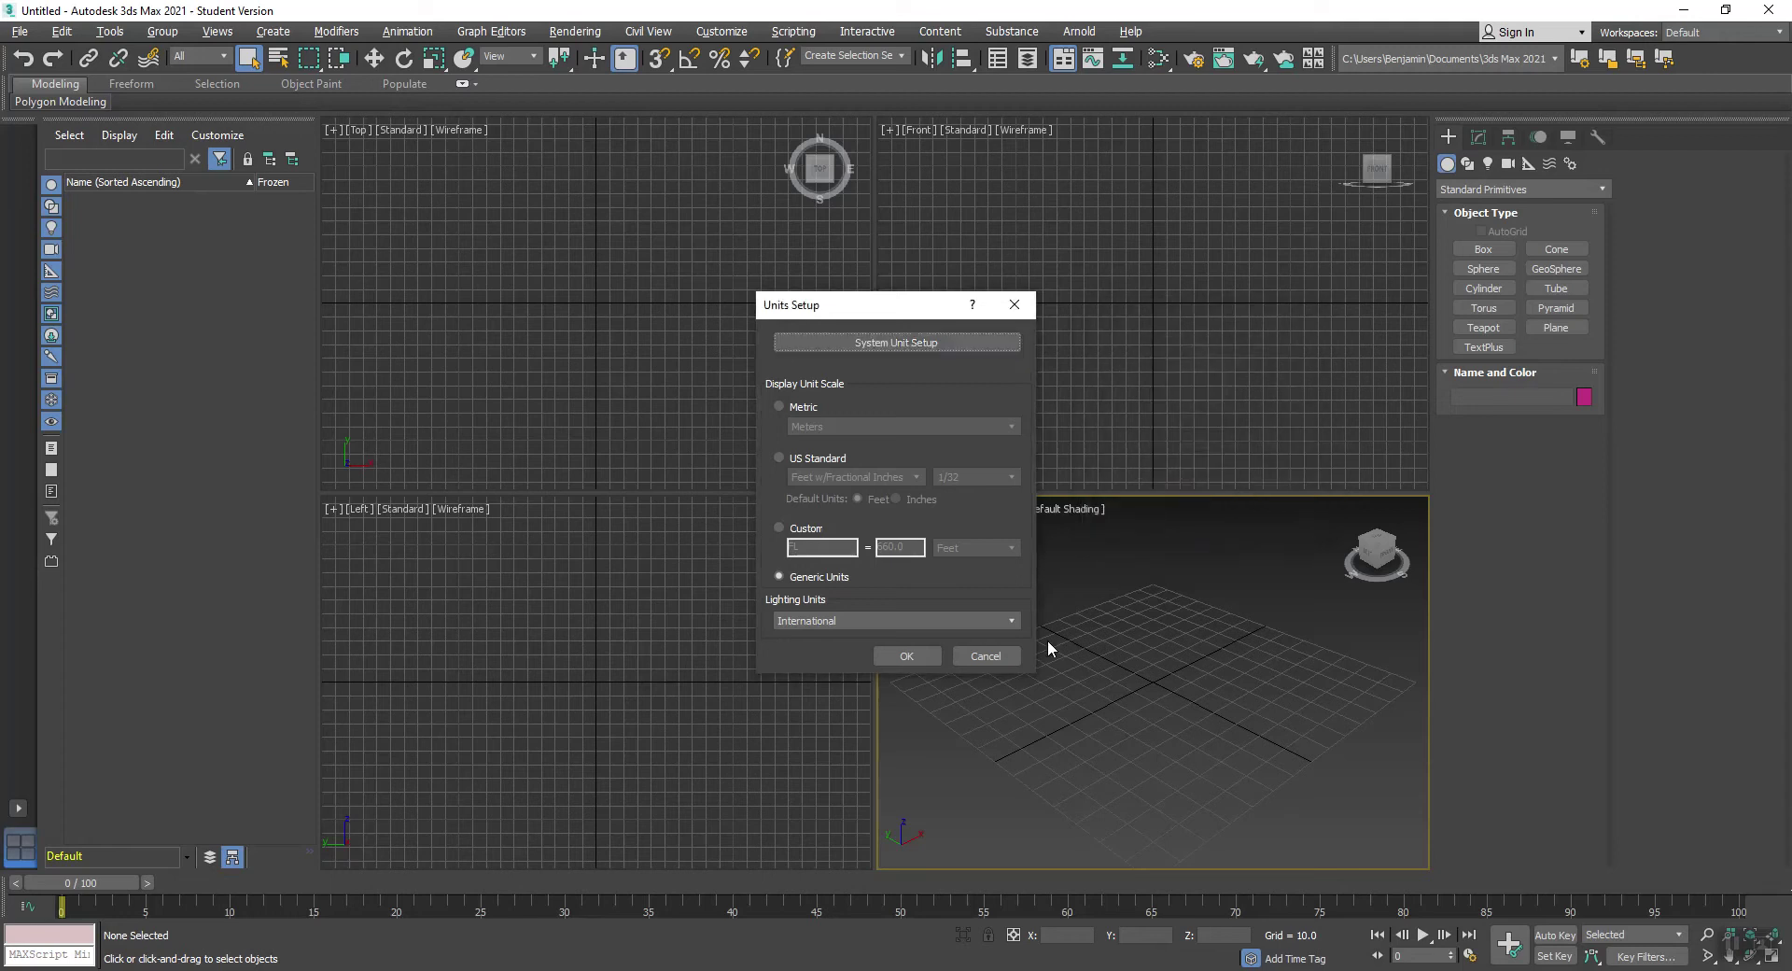
{"action": "left_click", "coordinate": [896, 657]}
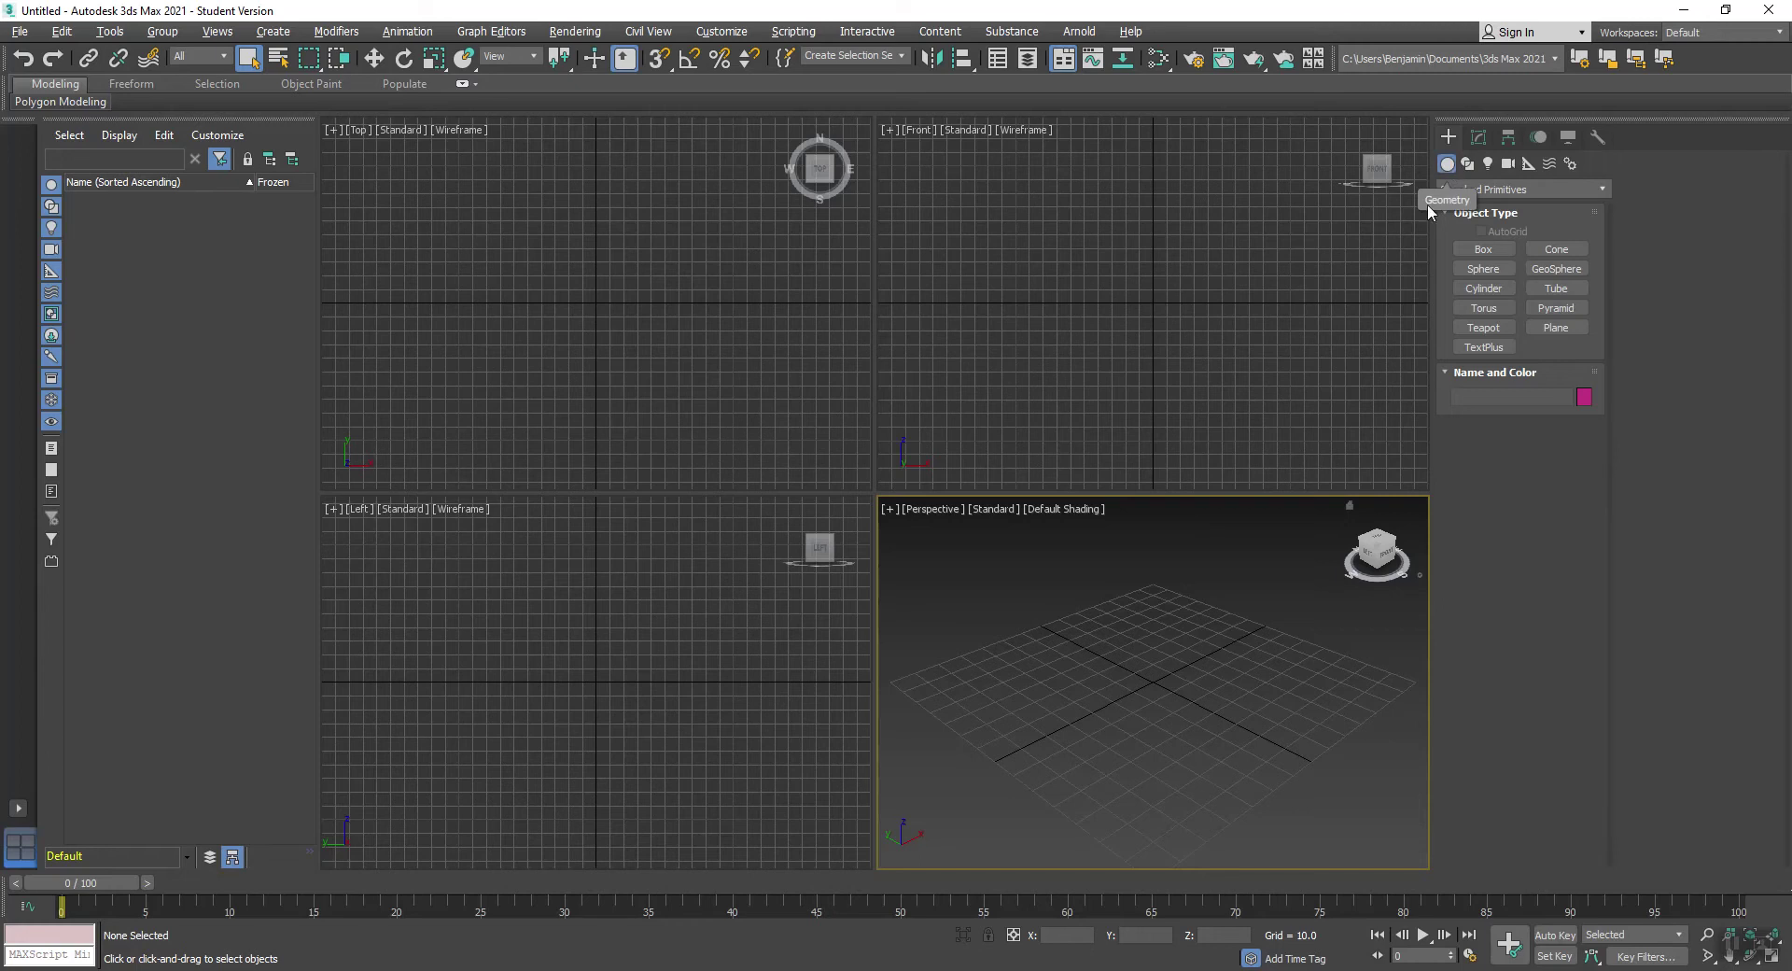
Step: Create a sphere with a radius of 100 centred at the origin using exact entered values
{"action": "left_click_drag", "start_coordinate": [1431, 224], "coordinate": [1392, 256]}
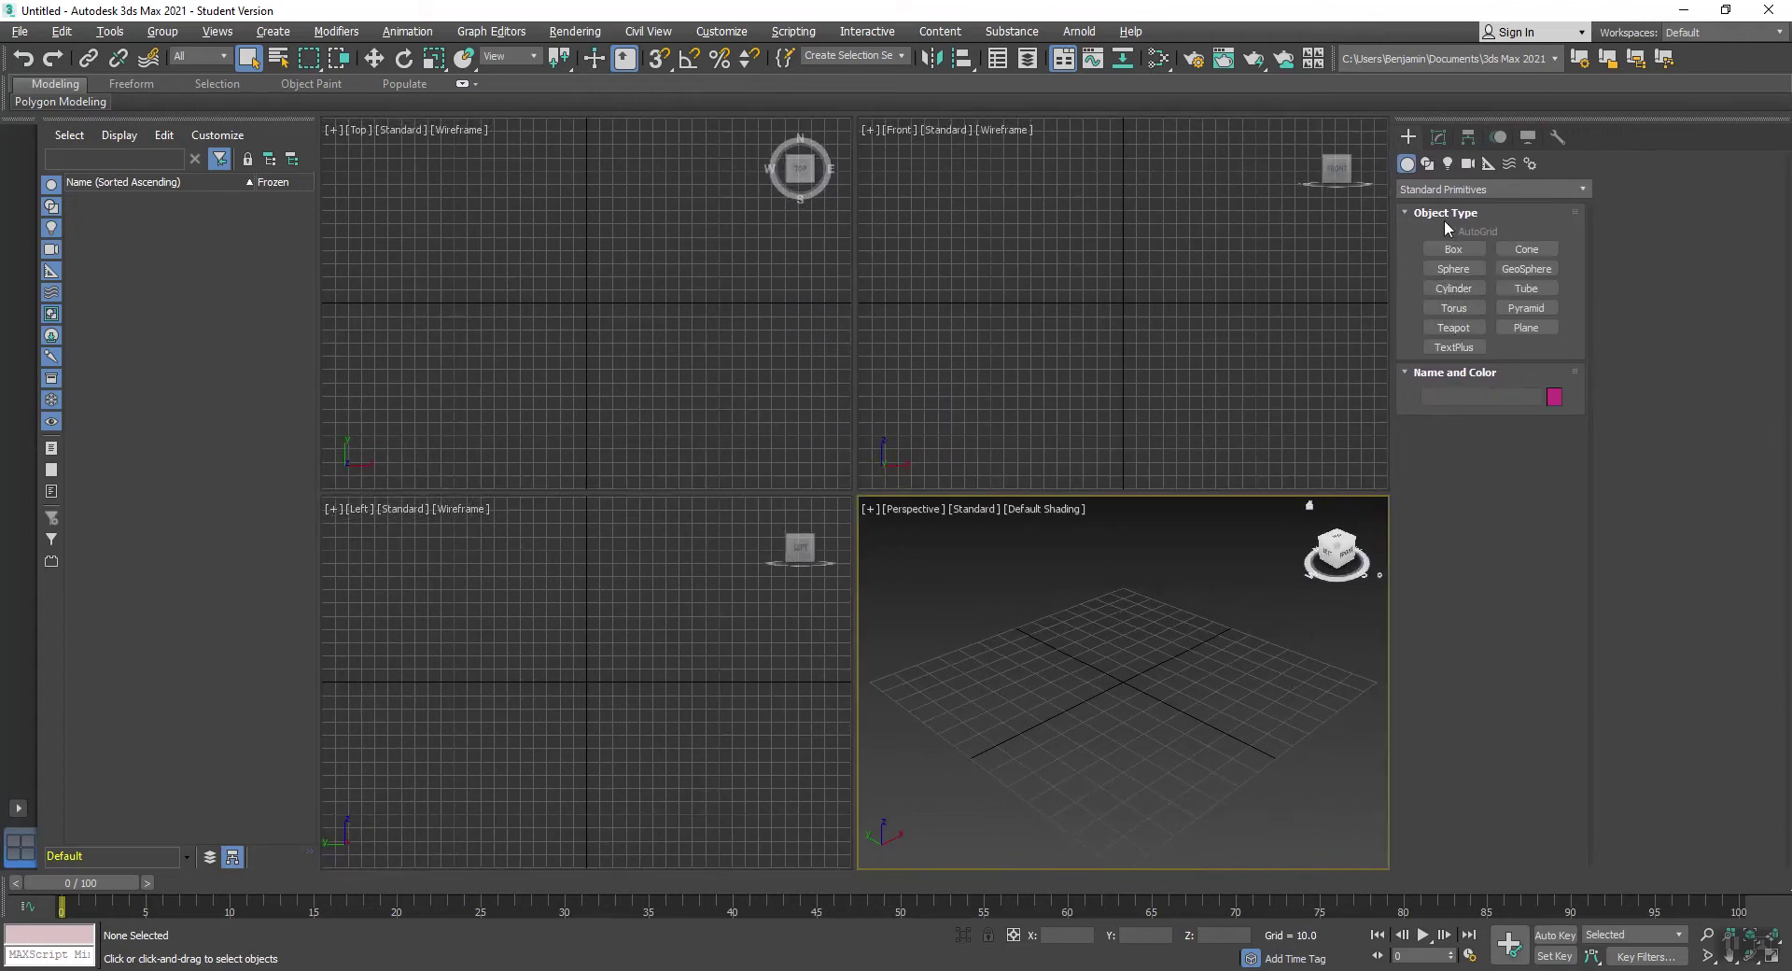
{"action": "left_click", "coordinate": [1462, 270]}
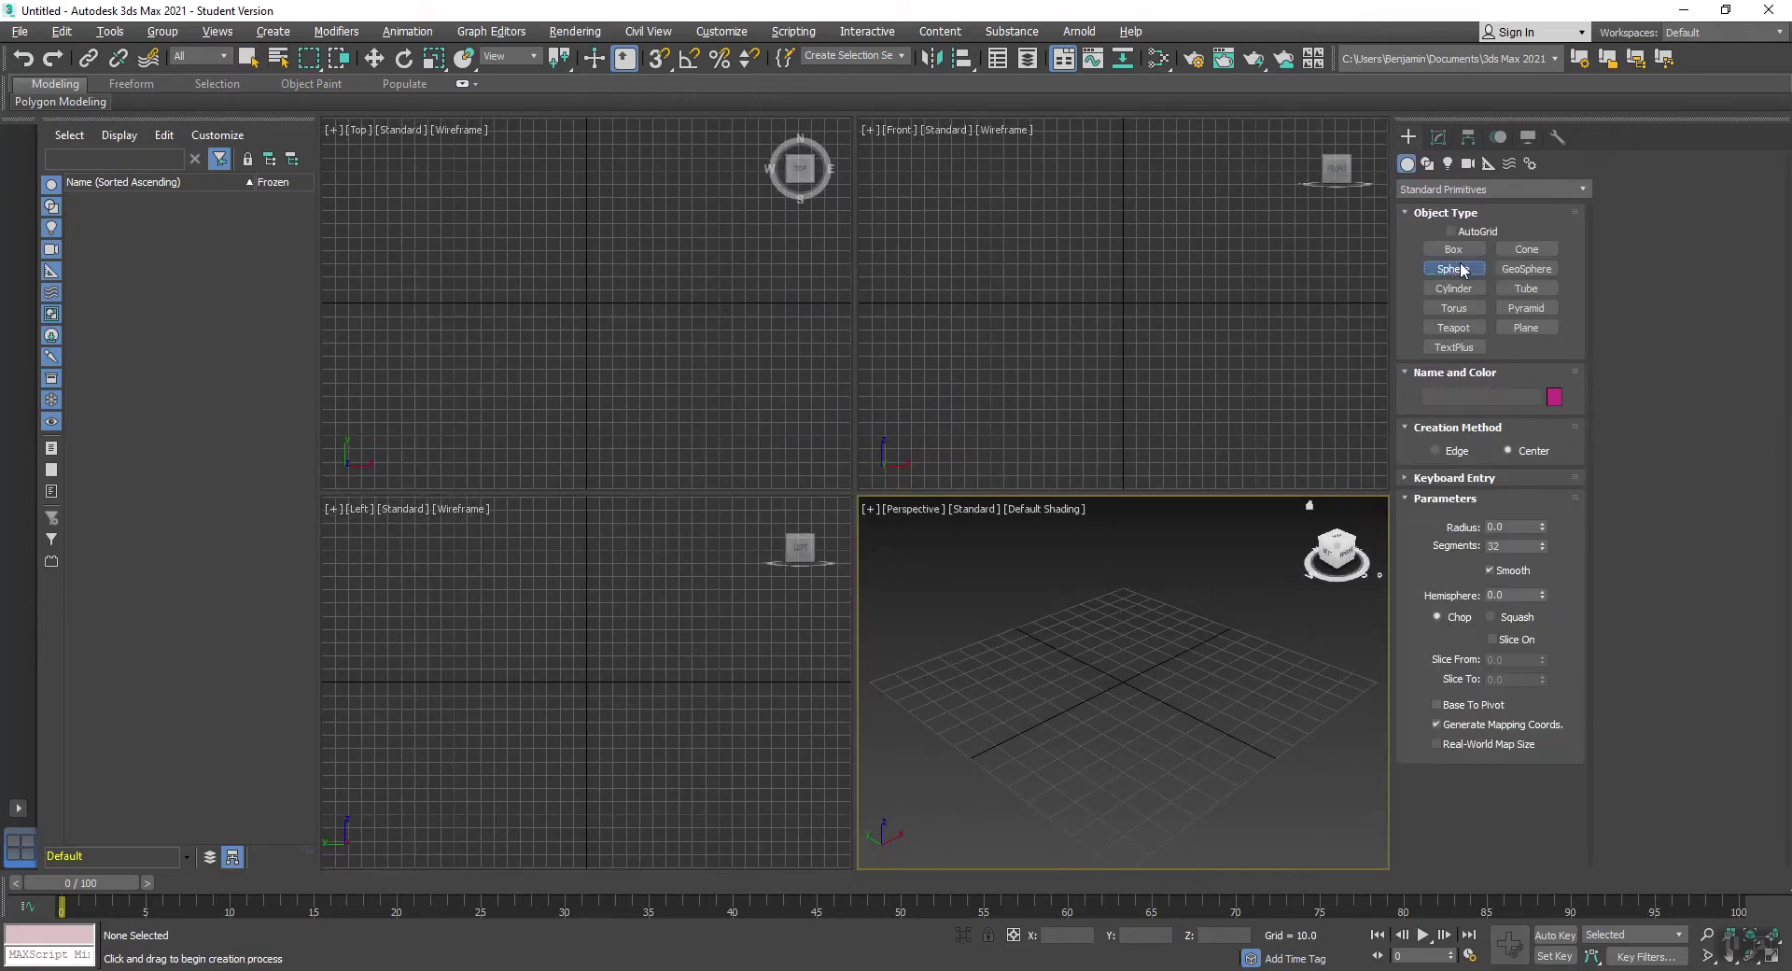
{"action": "left_click", "coordinate": [1410, 478]}
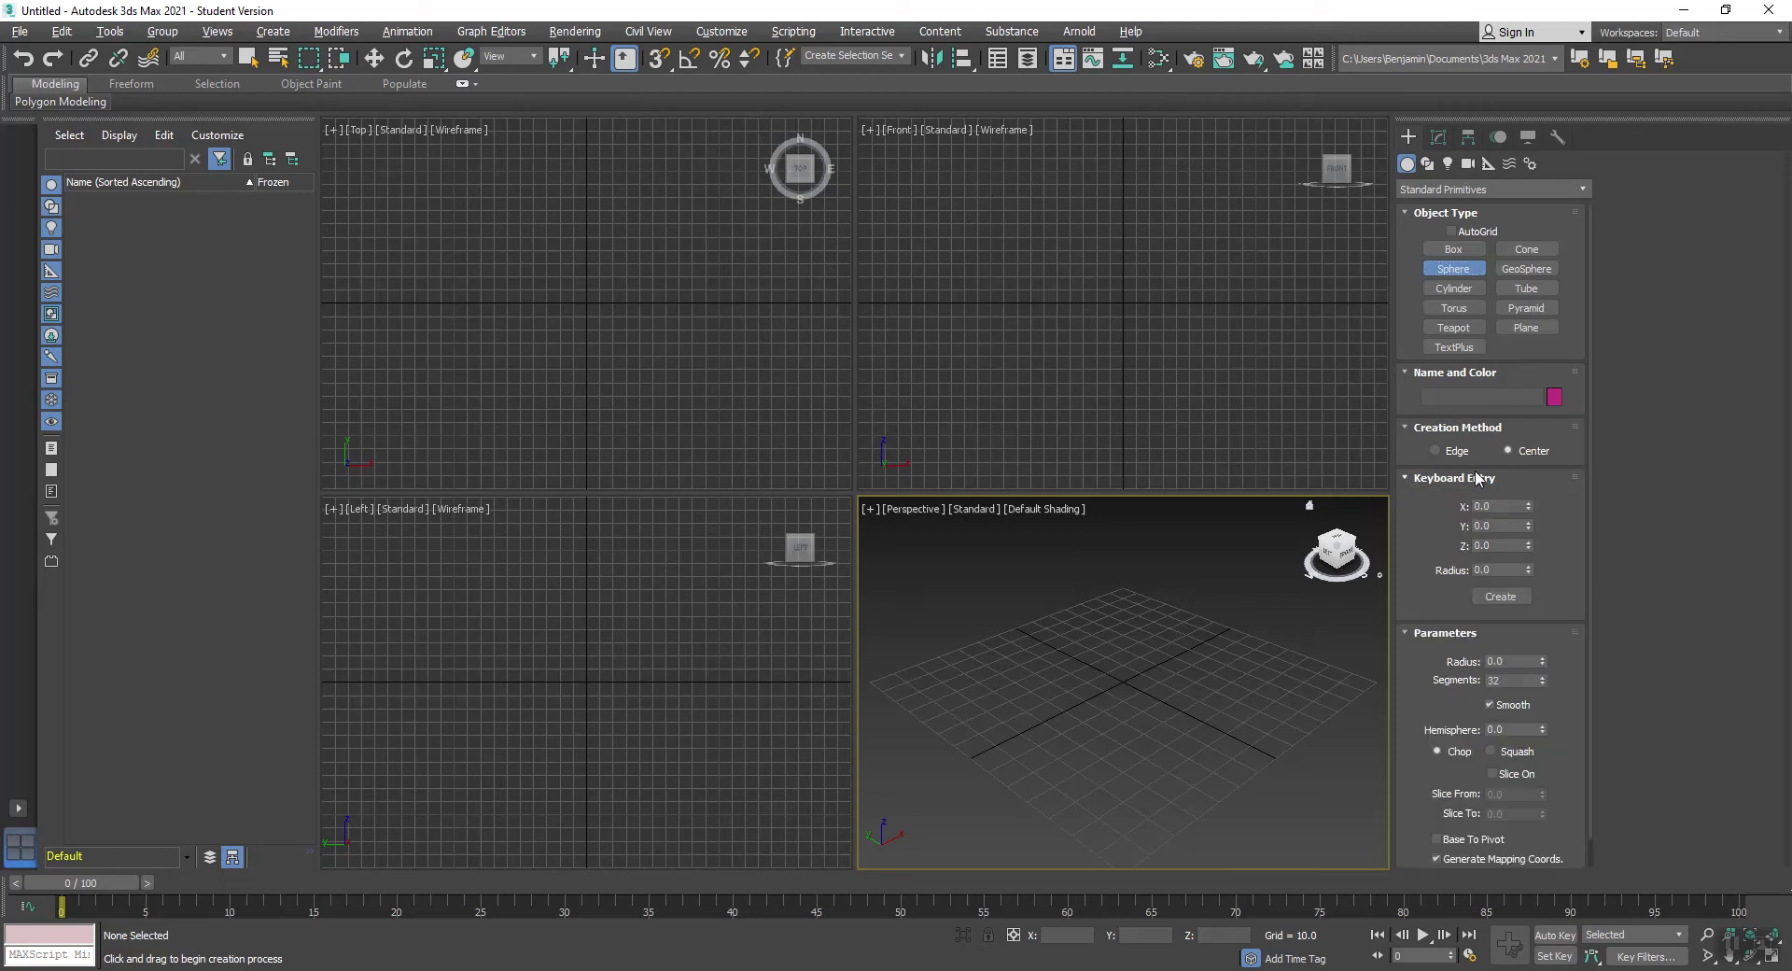
{"action": "left_click", "coordinate": [1500, 569]}
{"action": "type", "text": "100"}
{"action": "left_click", "coordinate": [1503, 597]}
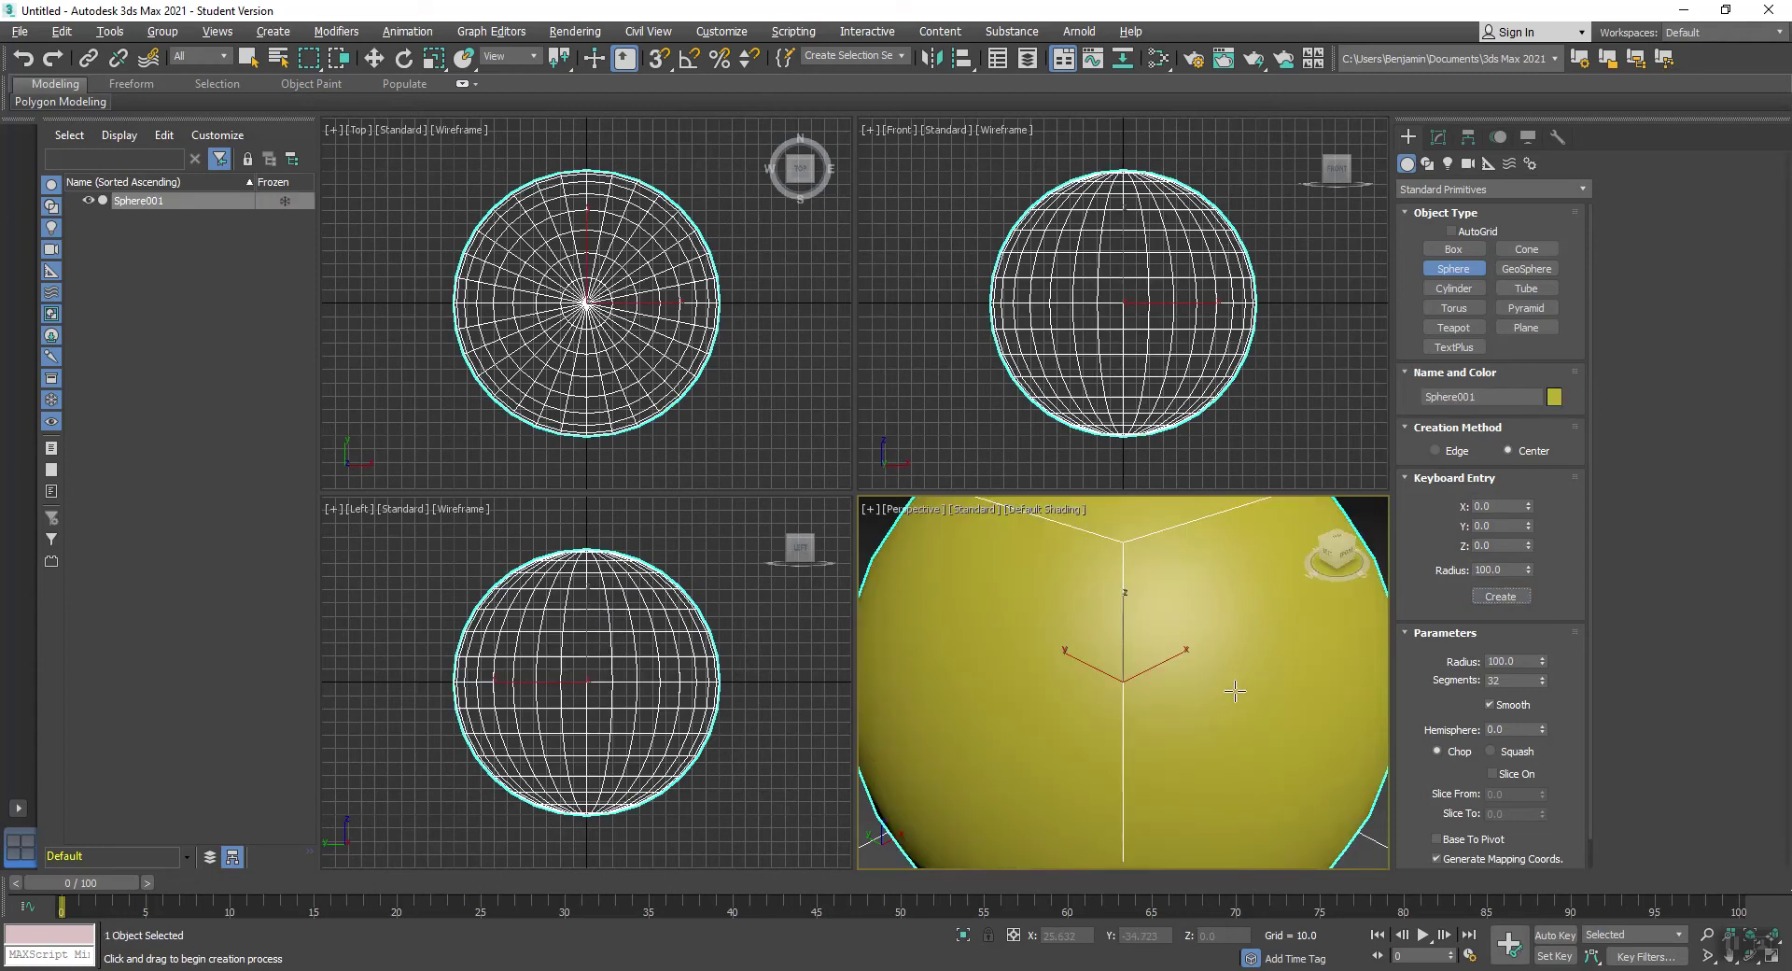
{"action": "right_click", "coordinate": [1236, 694]}
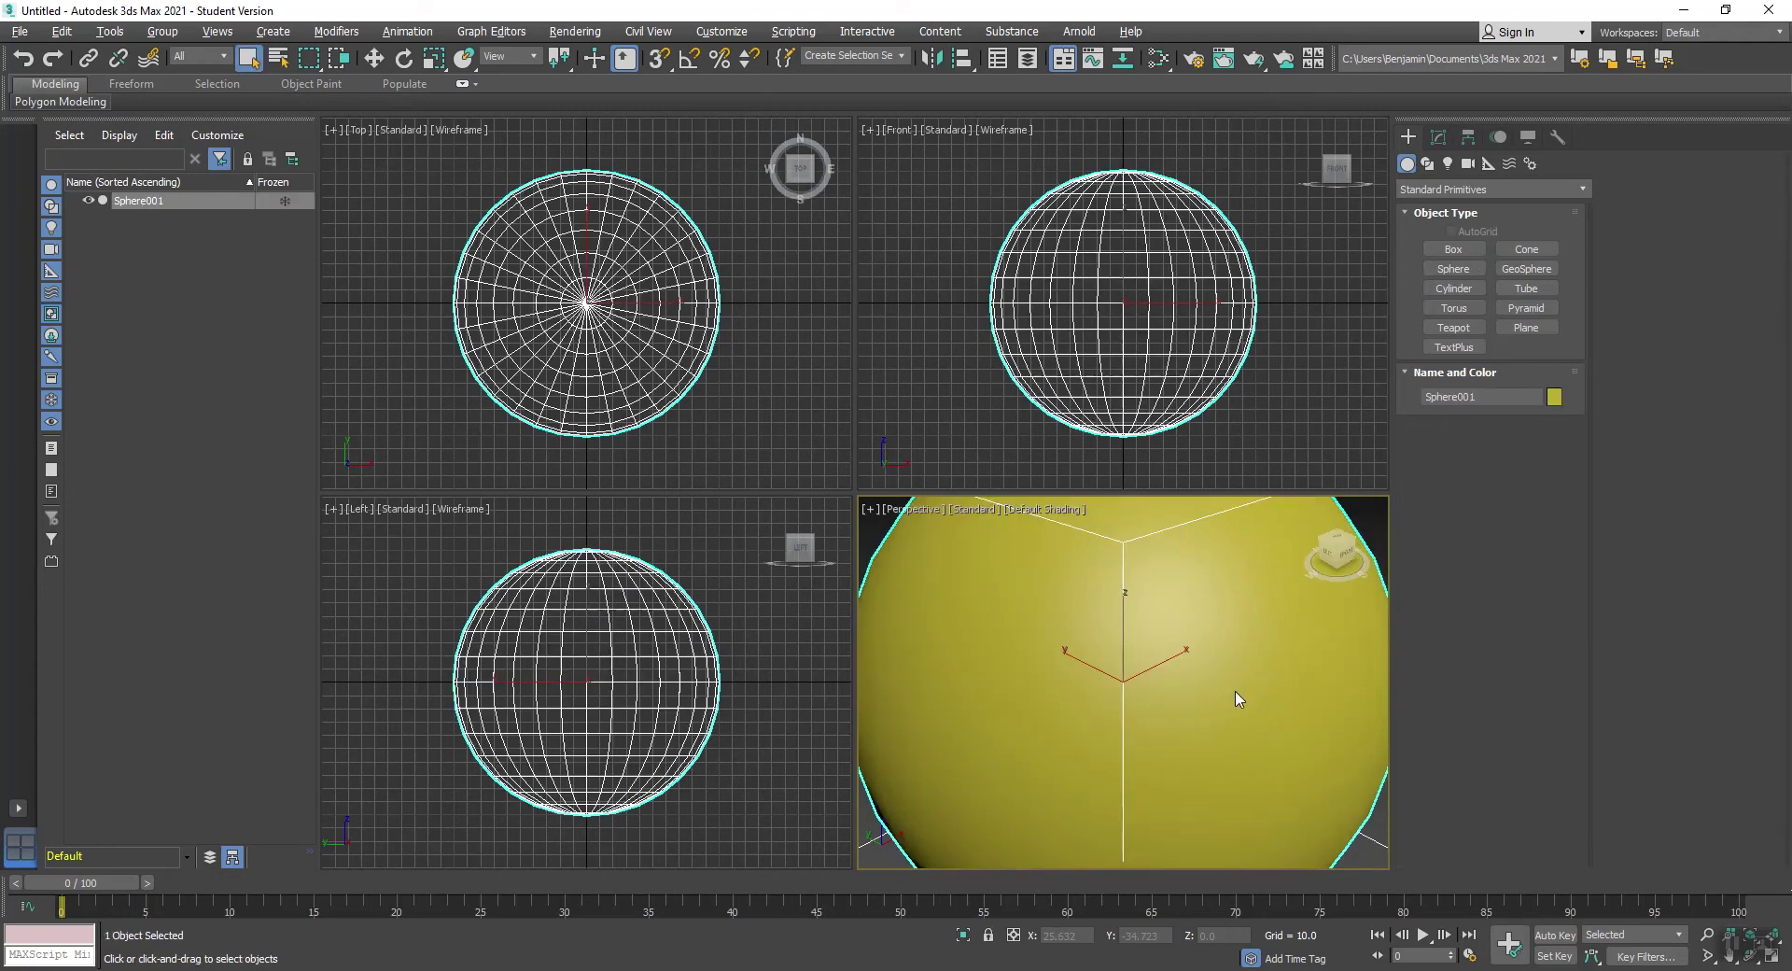
{"action": "key", "text": "z"}
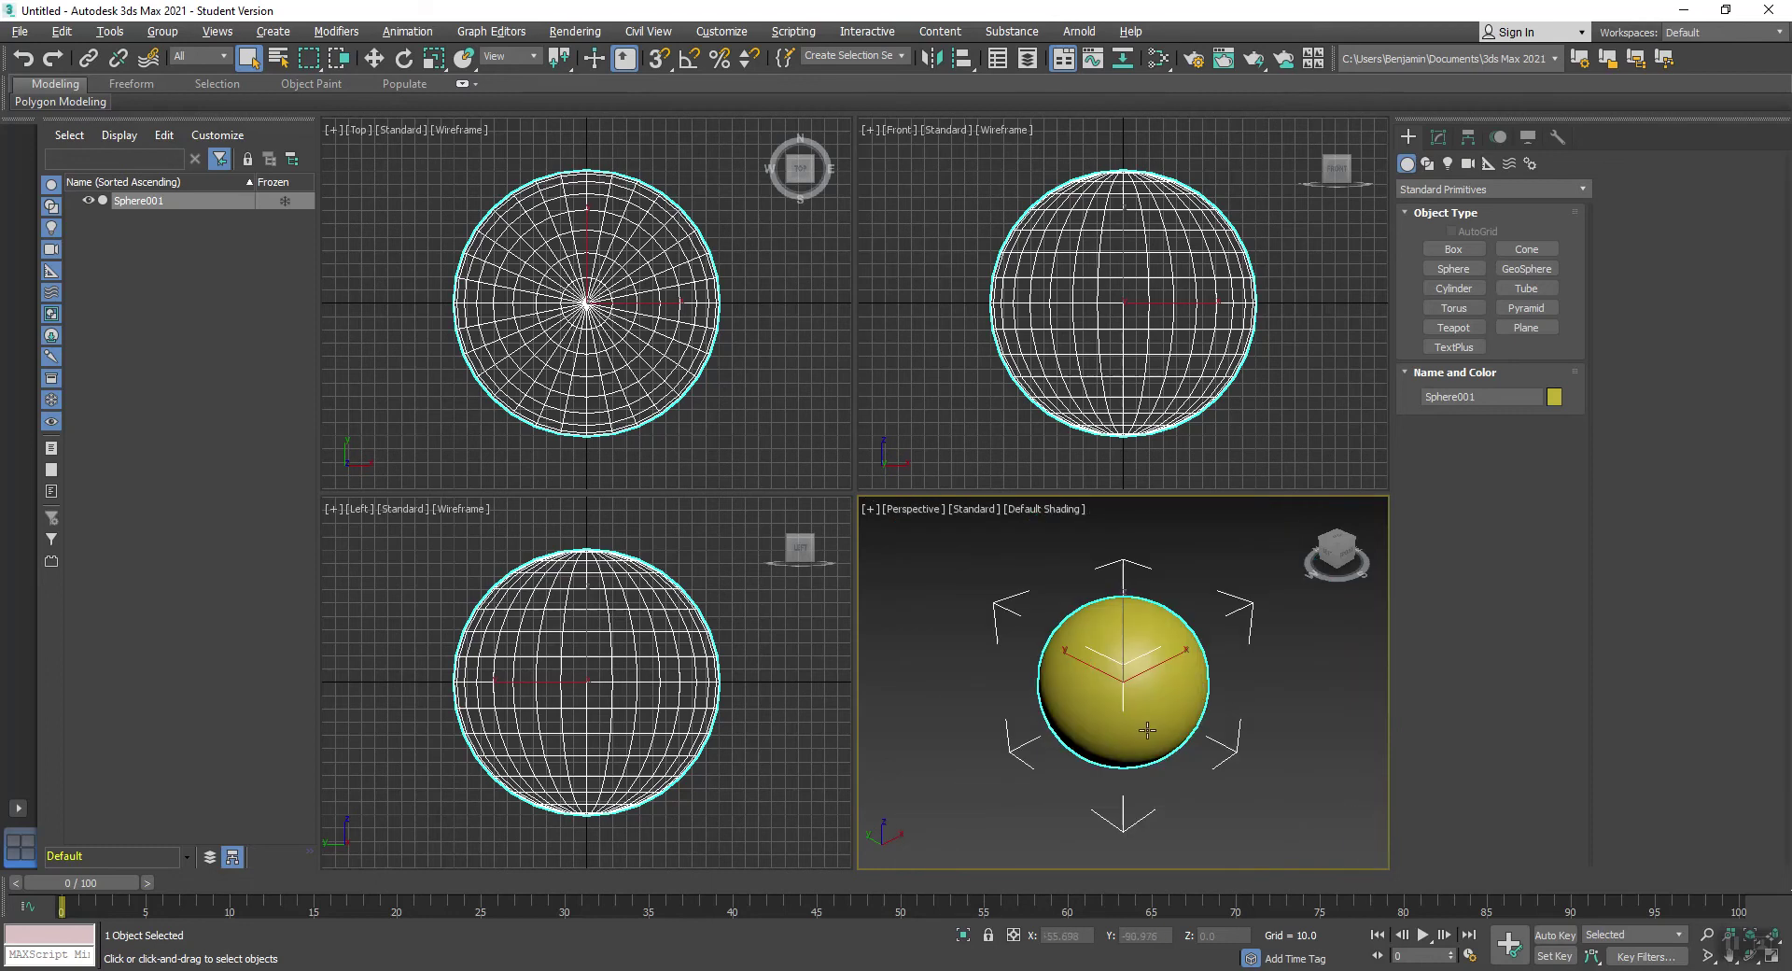
Step: Draw a second sphere with a radius of about 79.5 beside the first one in the perspective view
{"action": "middle_click_drag", "start_coordinate": [1120, 192], "coordinate": [1108, 234]}
{"action": "left_click", "coordinate": [1454, 270]}
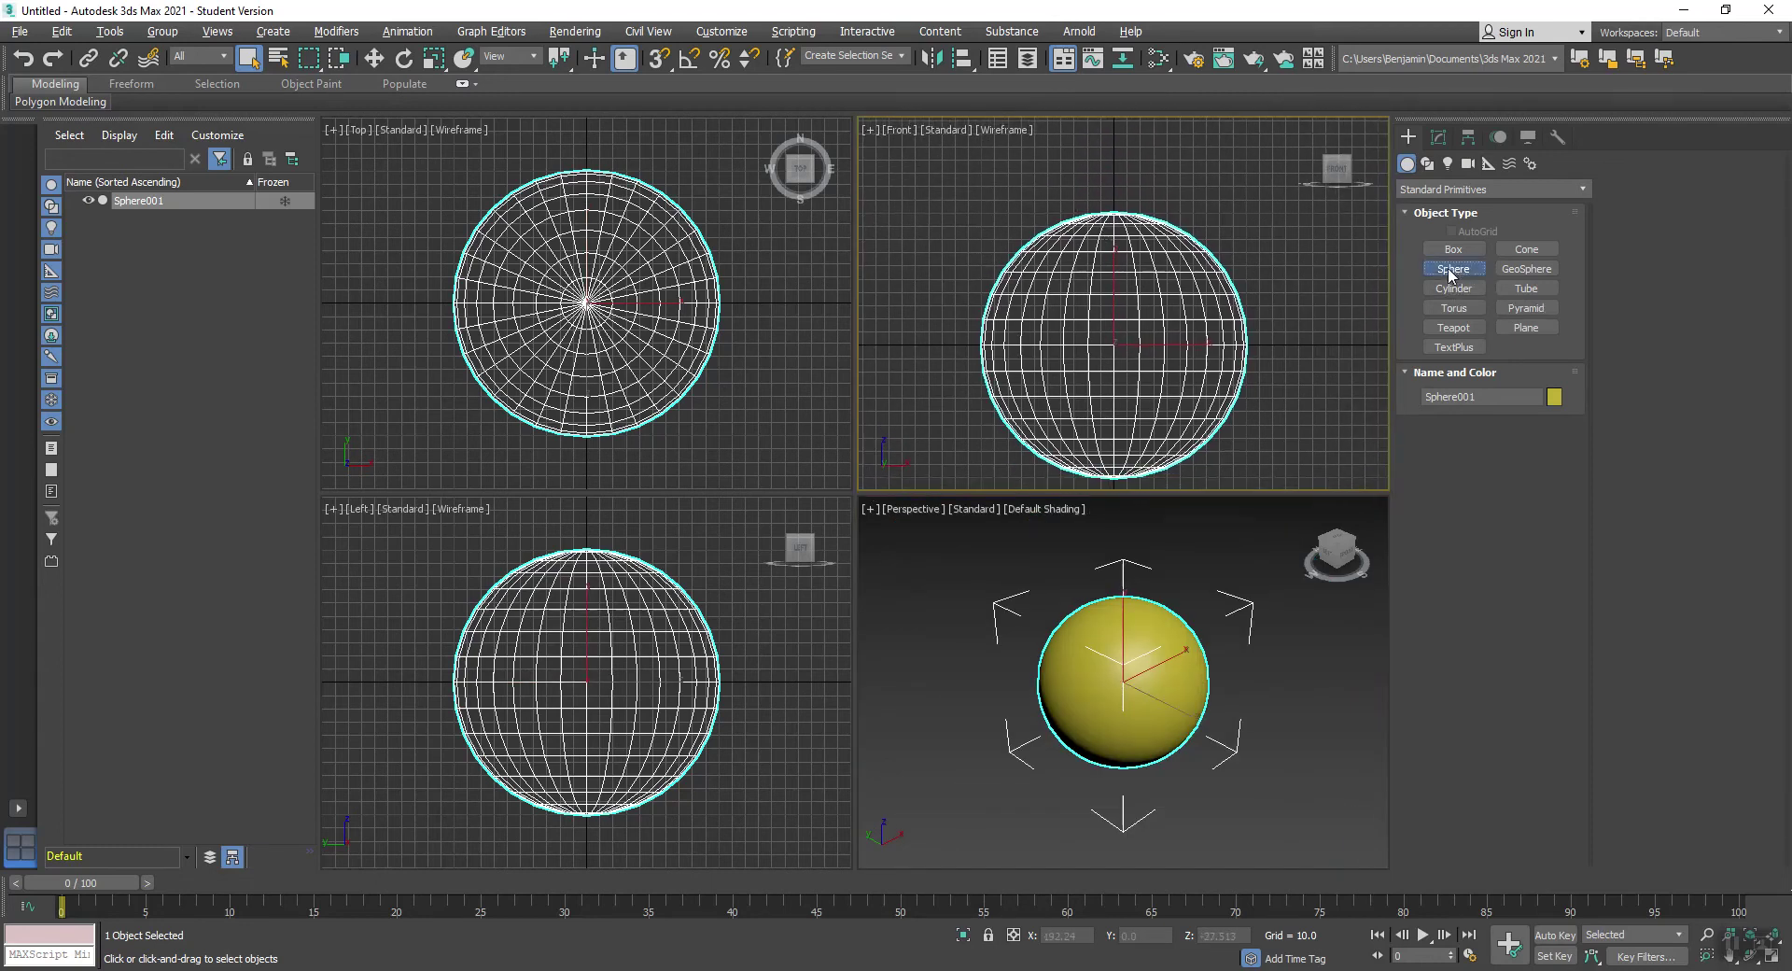
{"action": "left_click_drag", "start_coordinate": [956, 688], "coordinate": [956, 723]}
{"action": "right_click", "coordinate": [955, 723]}
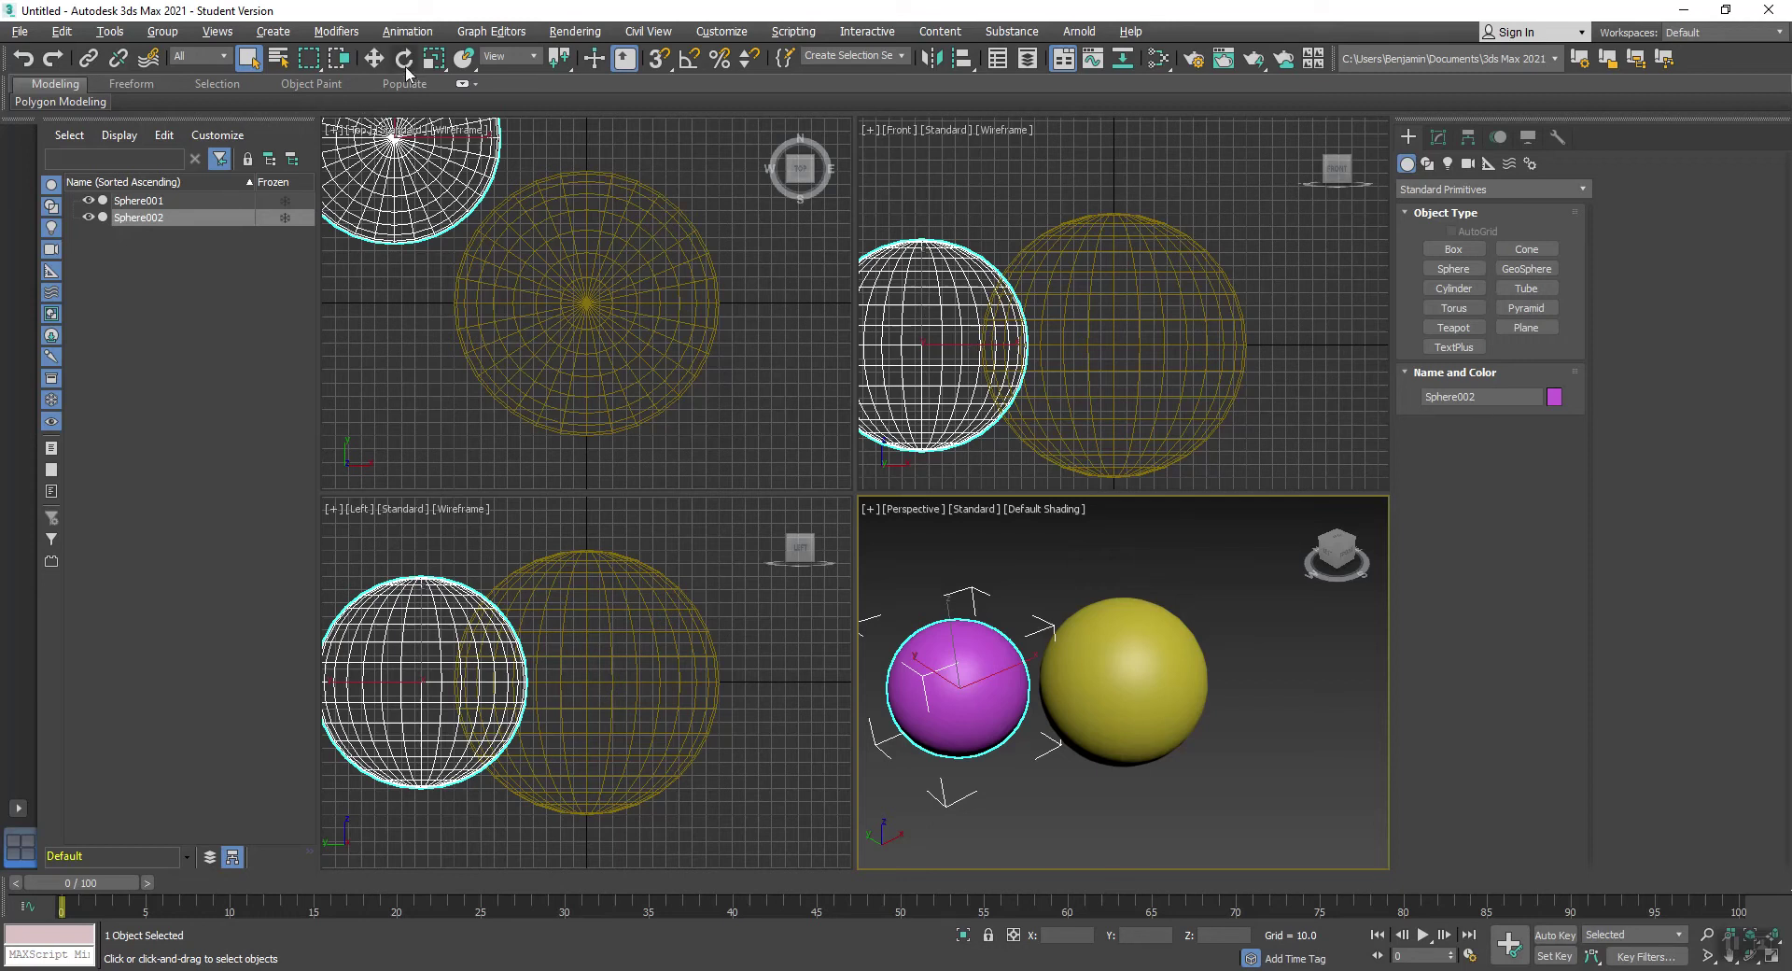
Step: Move the smaller sphere over the centre of the large one and raise it to about Z 129
{"action": "left_click", "coordinate": [373, 59]}
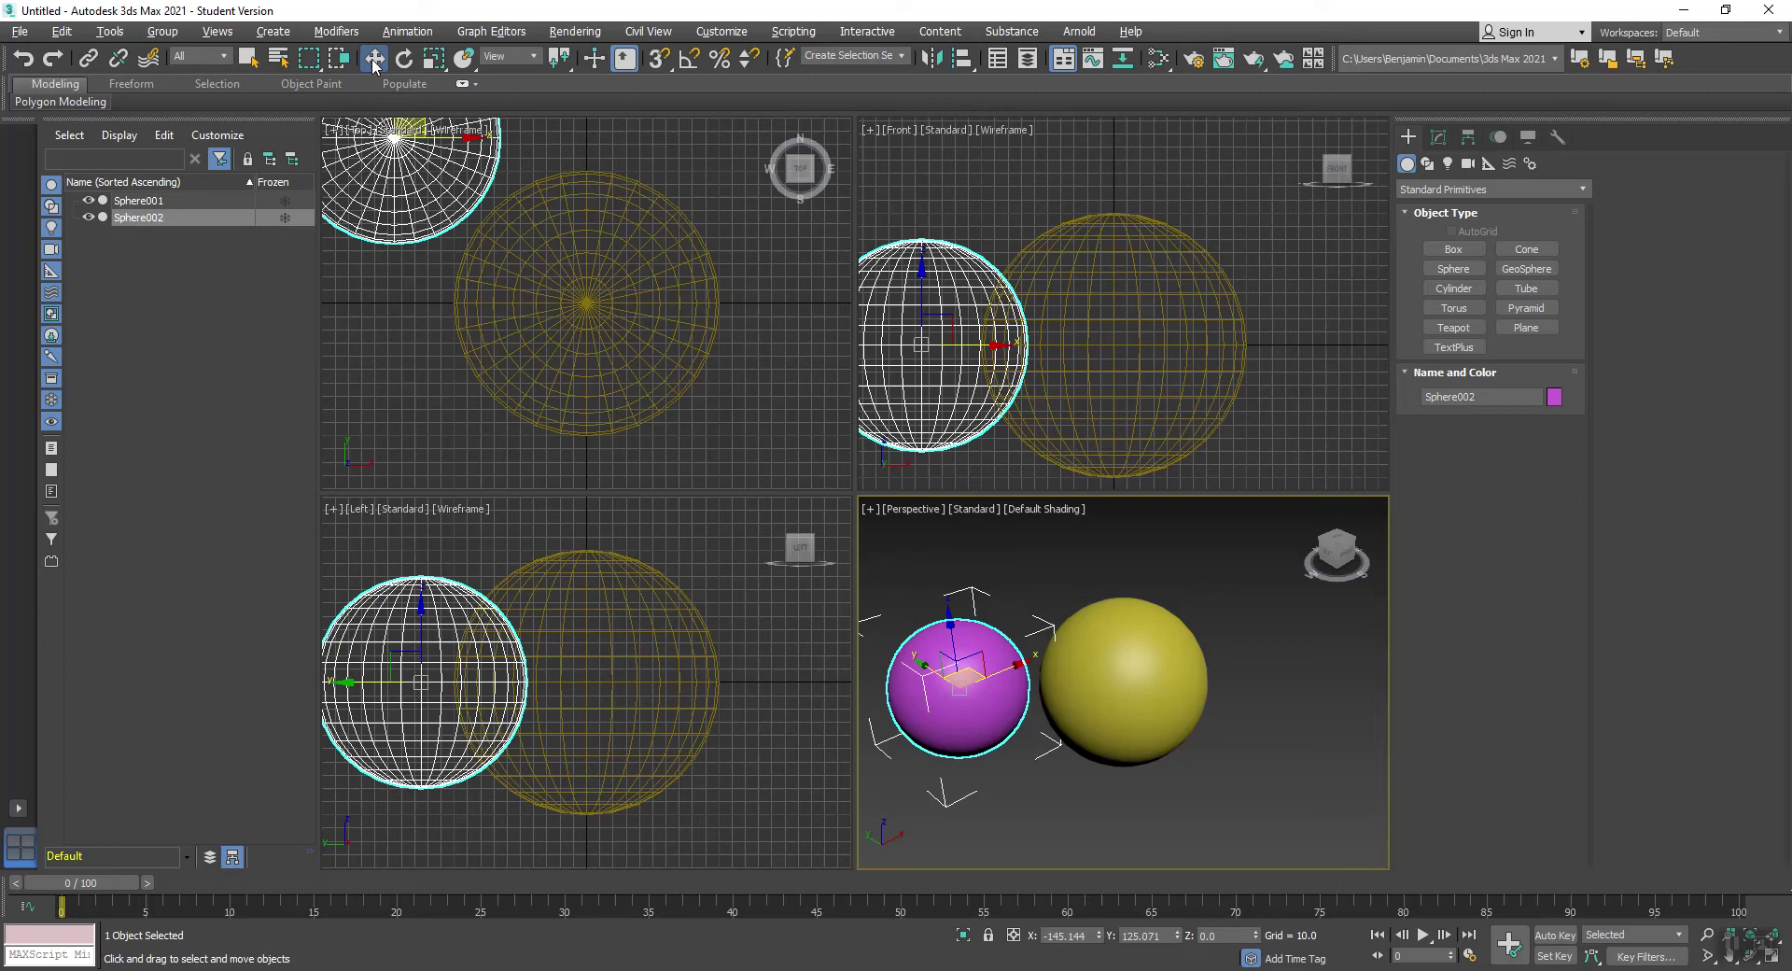
{"action": "middle_click_drag", "start_coordinate": [461, 168], "coordinate": [475, 227]}
{"action": "left_click_drag", "start_coordinate": [434, 168], "coordinate": [625, 334]}
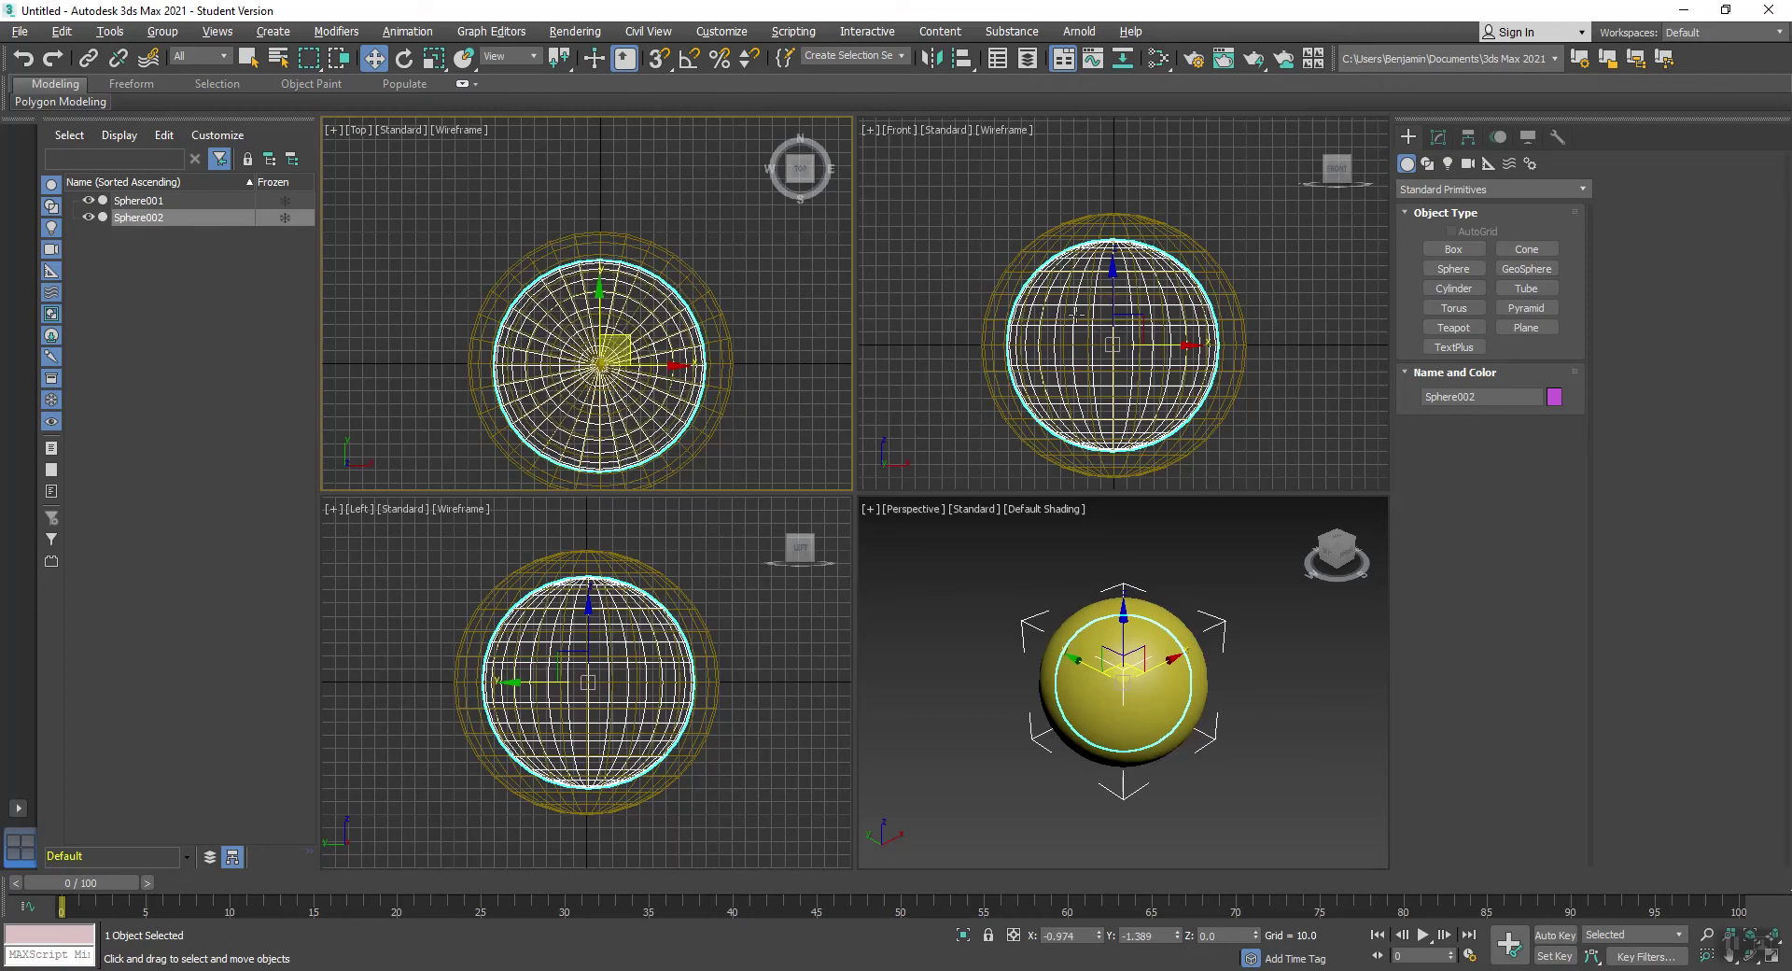
{"action": "left_click_drag", "start_coordinate": [1113, 297], "coordinate": [1098, 121]}
{"action": "middle_click_drag", "start_coordinate": [1174, 635], "coordinate": [1172, 725]}
{"action": "scroll", "coordinate": [752, 698], "scroll_direction": "down", "scroll_amount": 5}
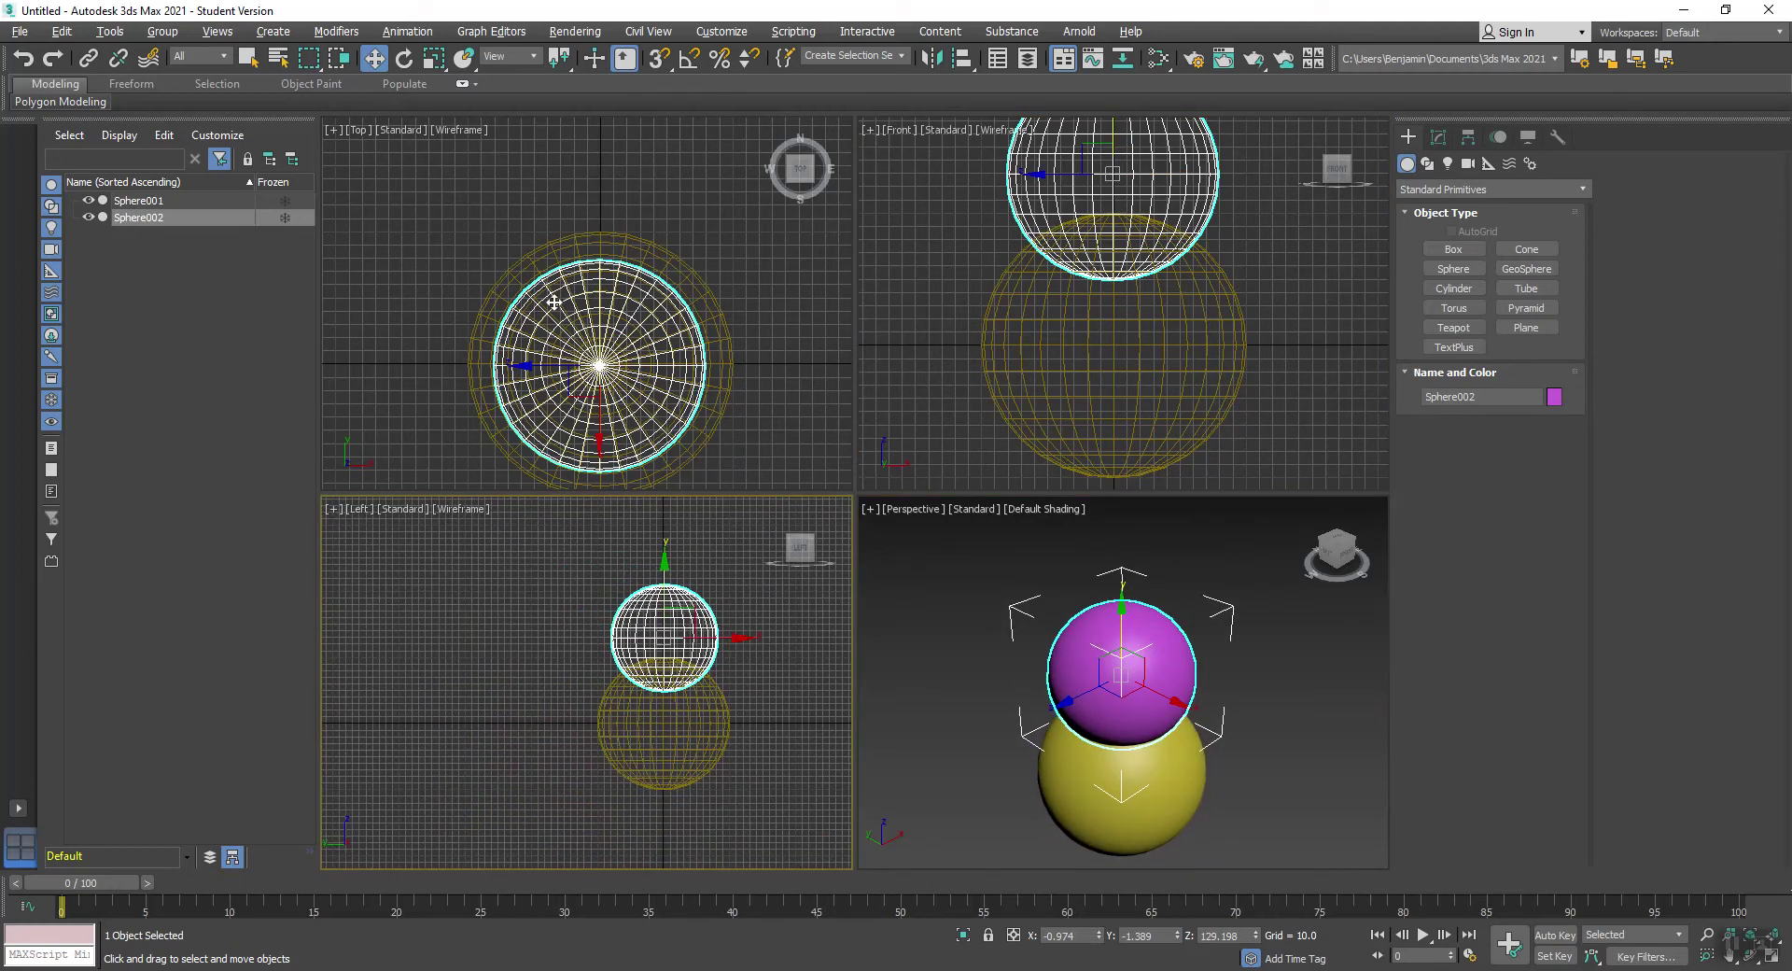
{"action": "middle_click_drag", "start_coordinate": [605, 707], "coordinate": [469, 691]}
{"action": "middle_click_drag", "start_coordinate": [1065, 687], "coordinate": [1065, 679]}
{"action": "left_click", "coordinate": [918, 706]}
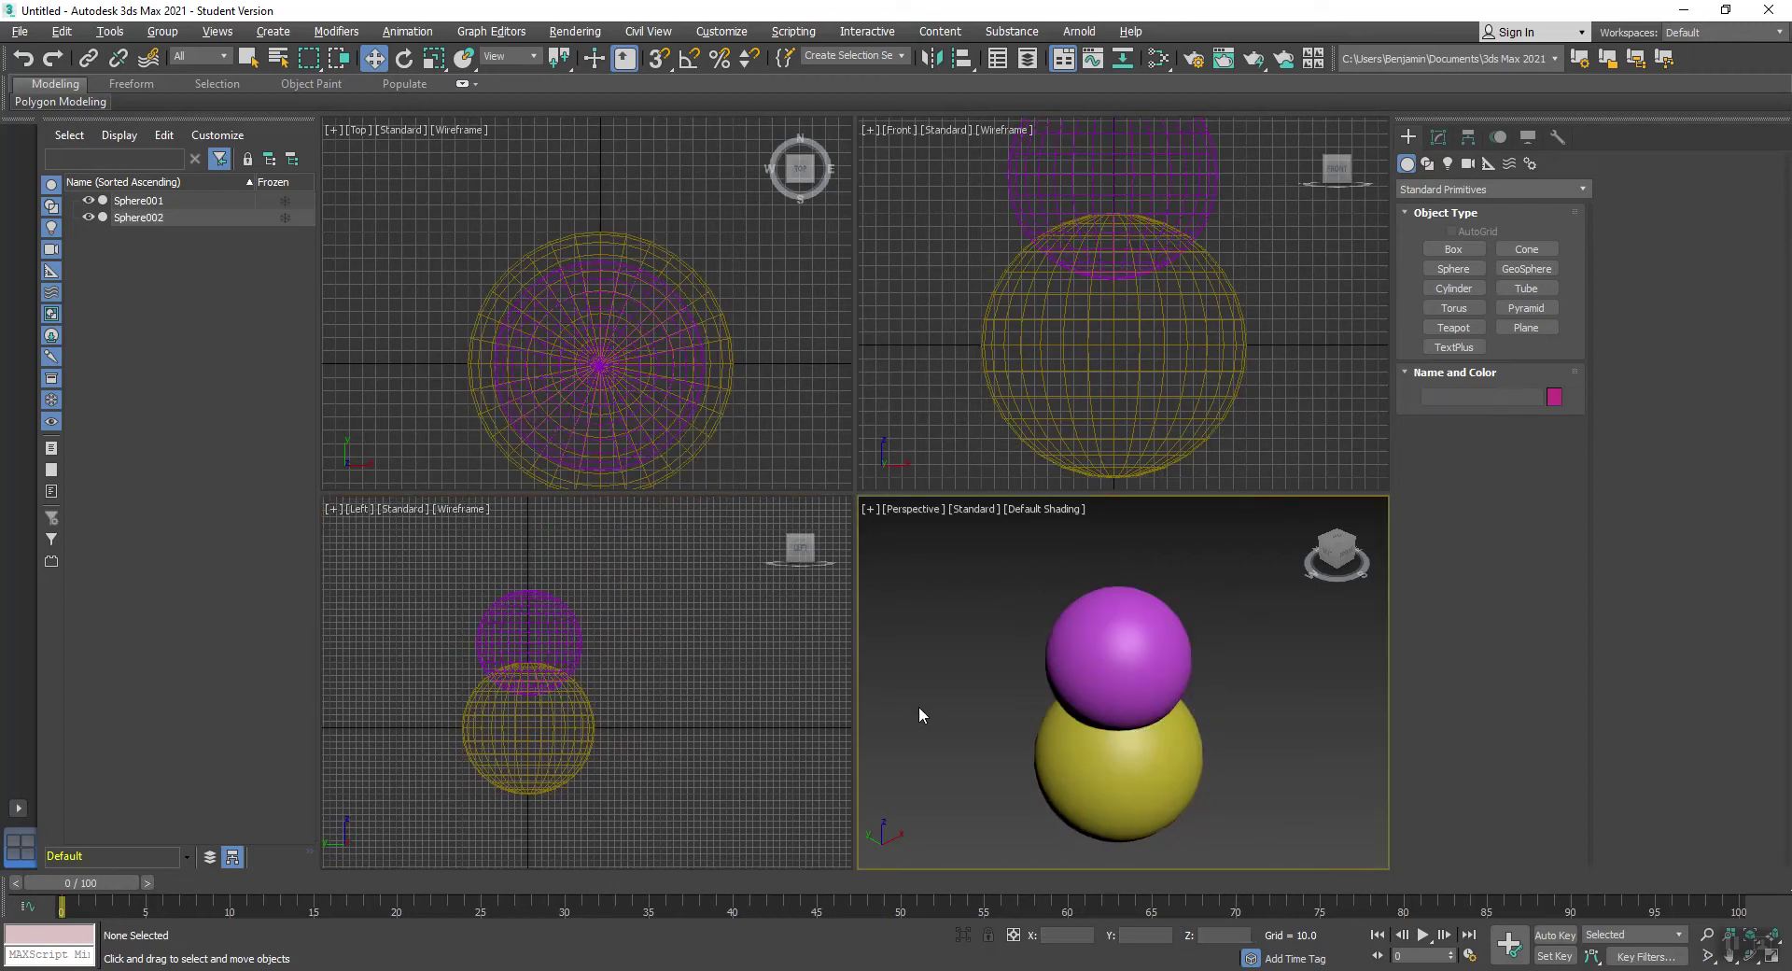
Step: Clone the upper sphere as an instance named Sphere003
{"action": "middle_click_drag", "start_coordinate": [1118, 263], "coordinate": [1112, 383]}
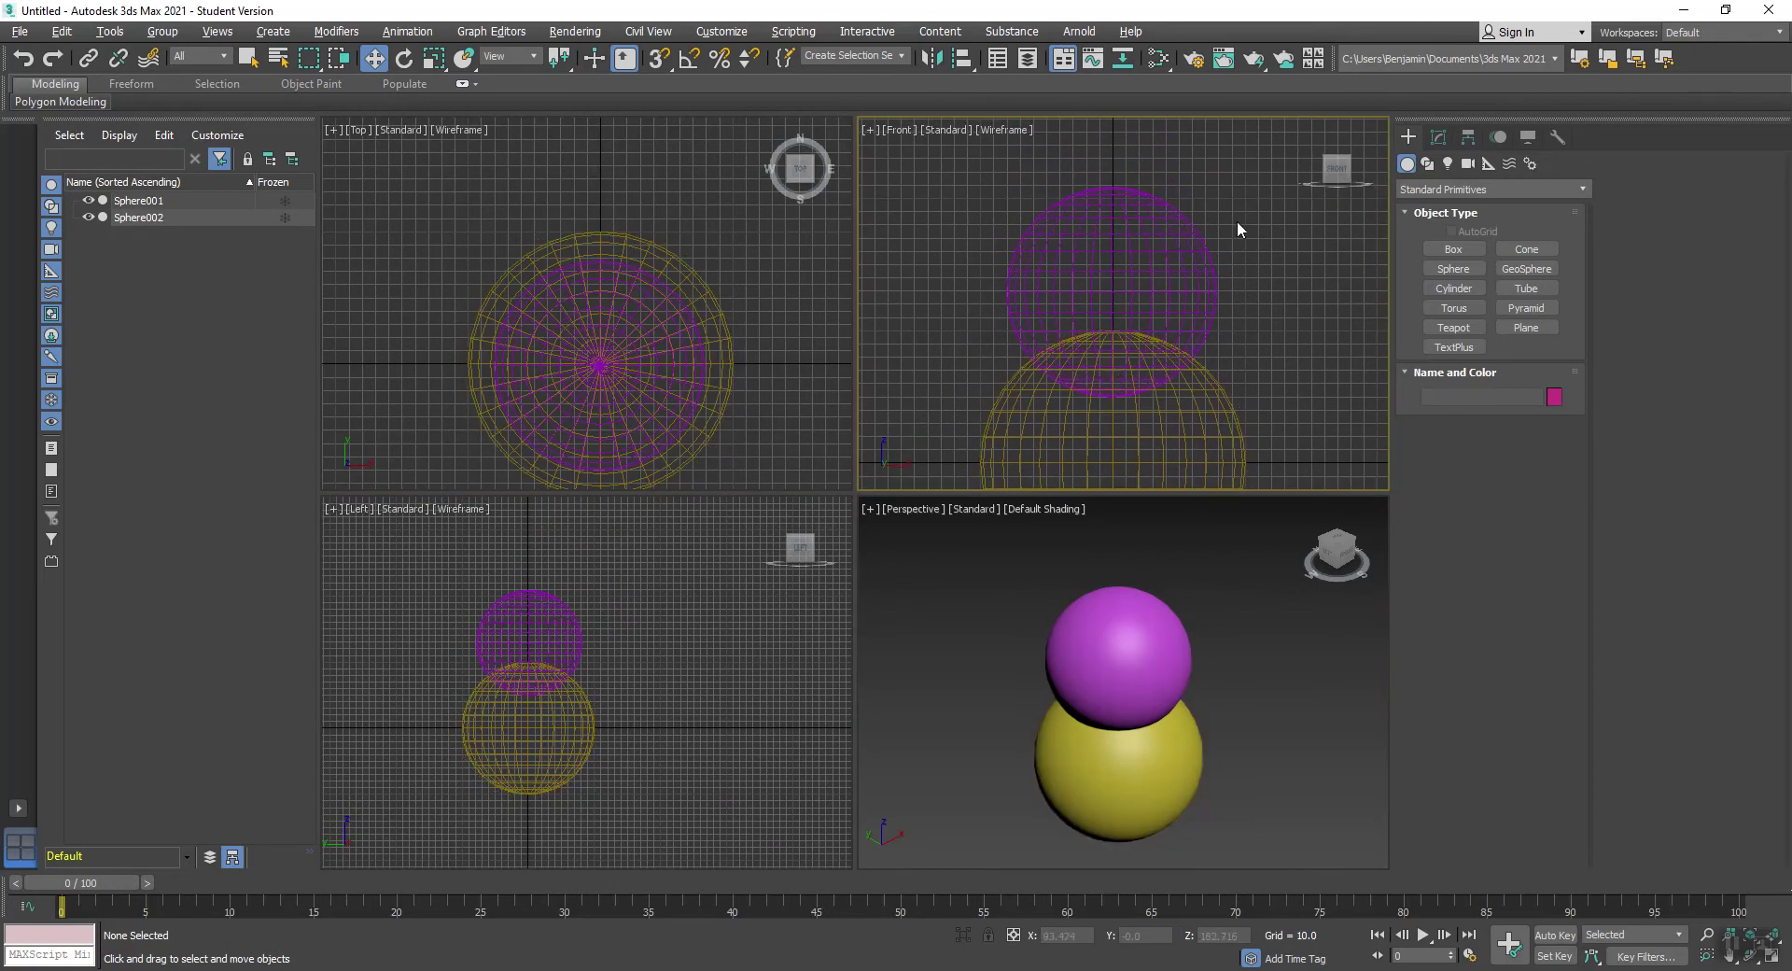
{"action": "left_click", "coordinate": [1129, 268]}
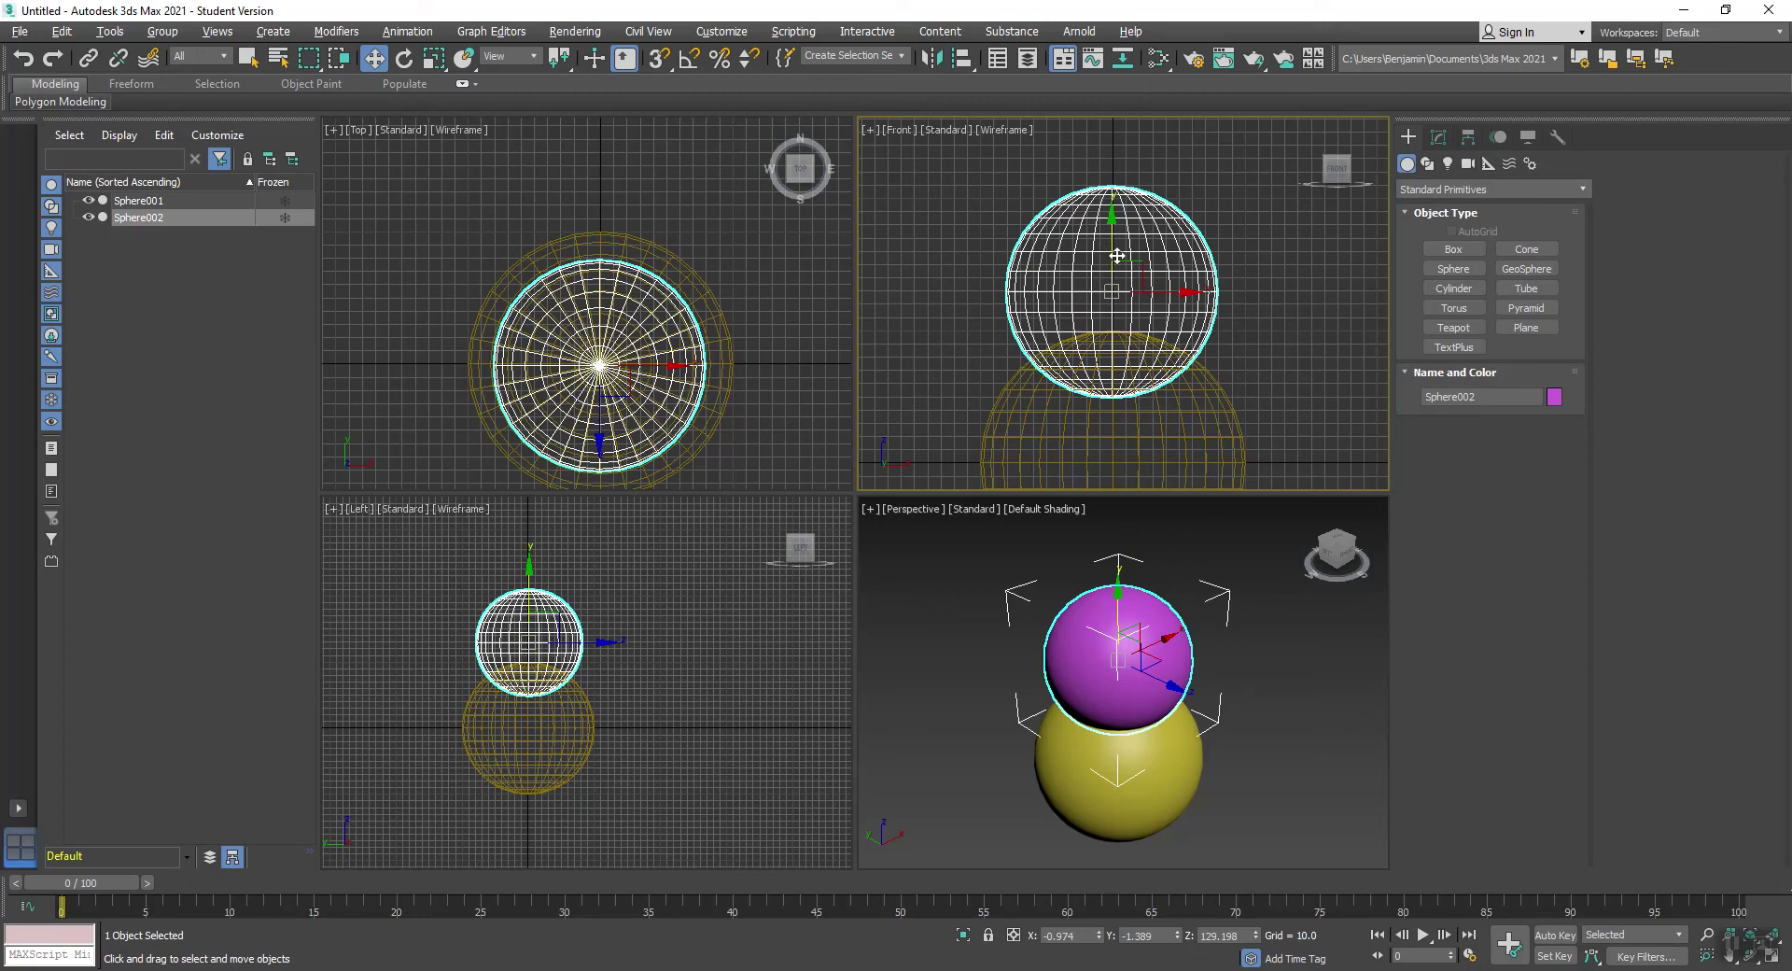
{"action": "right_click", "coordinate": [1117, 255]}
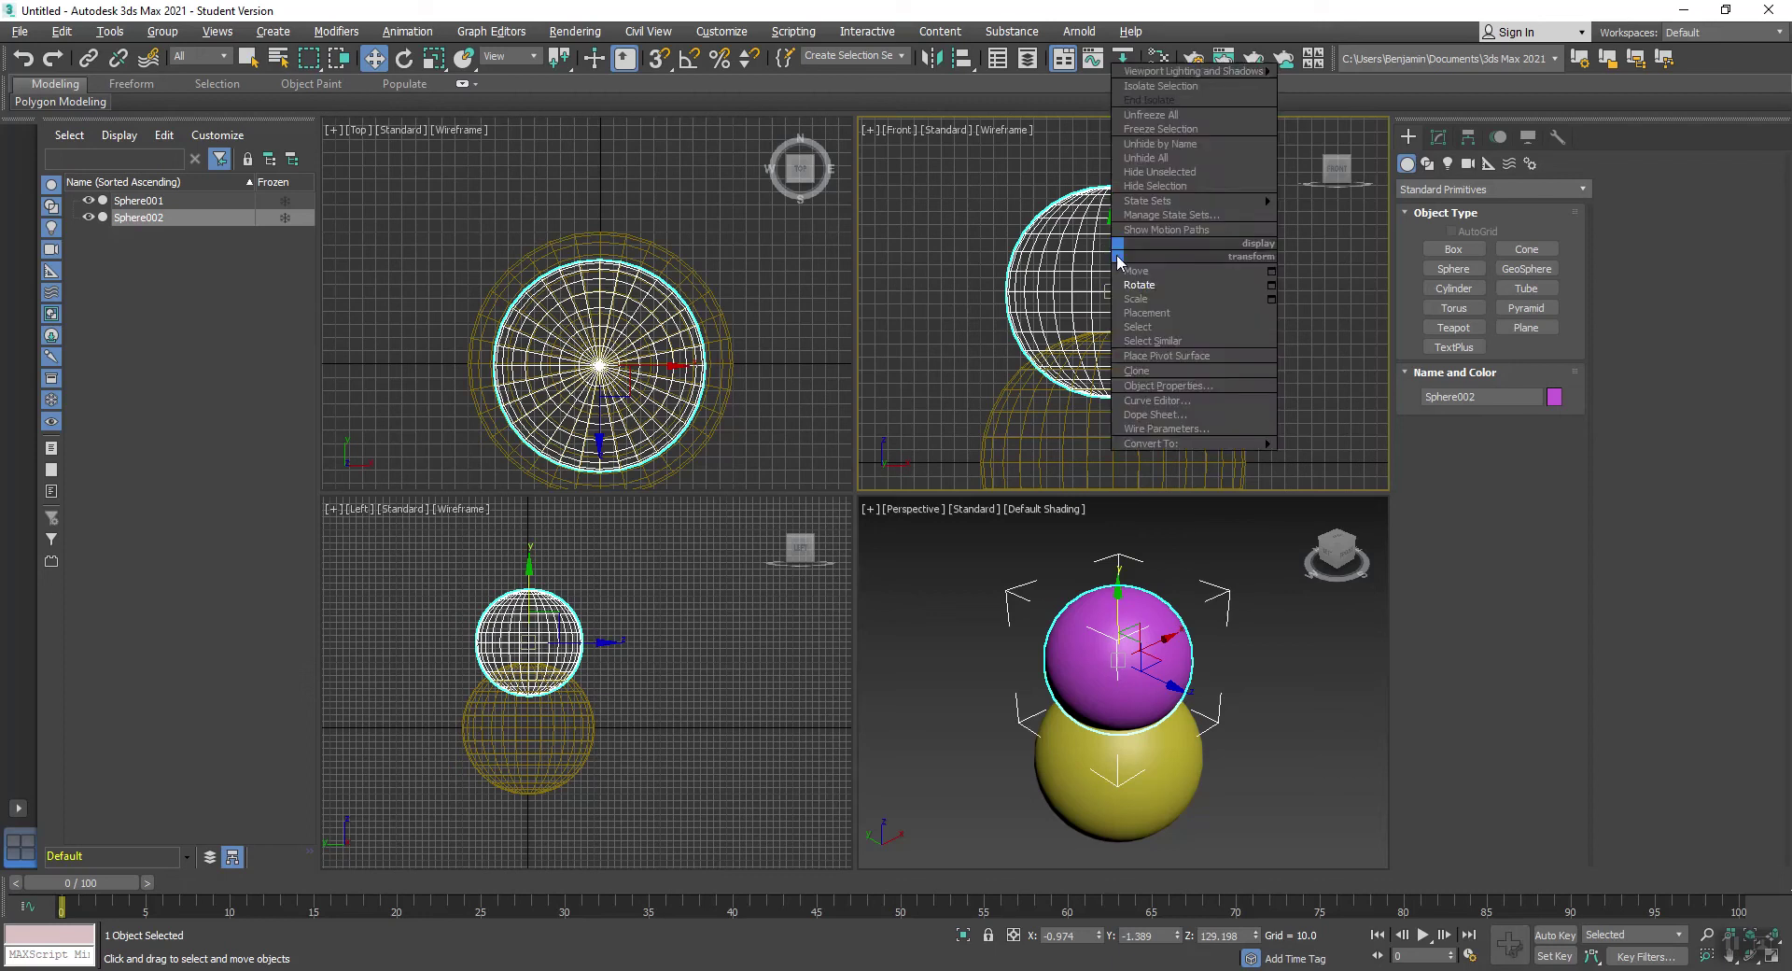
{"action": "left_click", "coordinate": [1145, 371]}
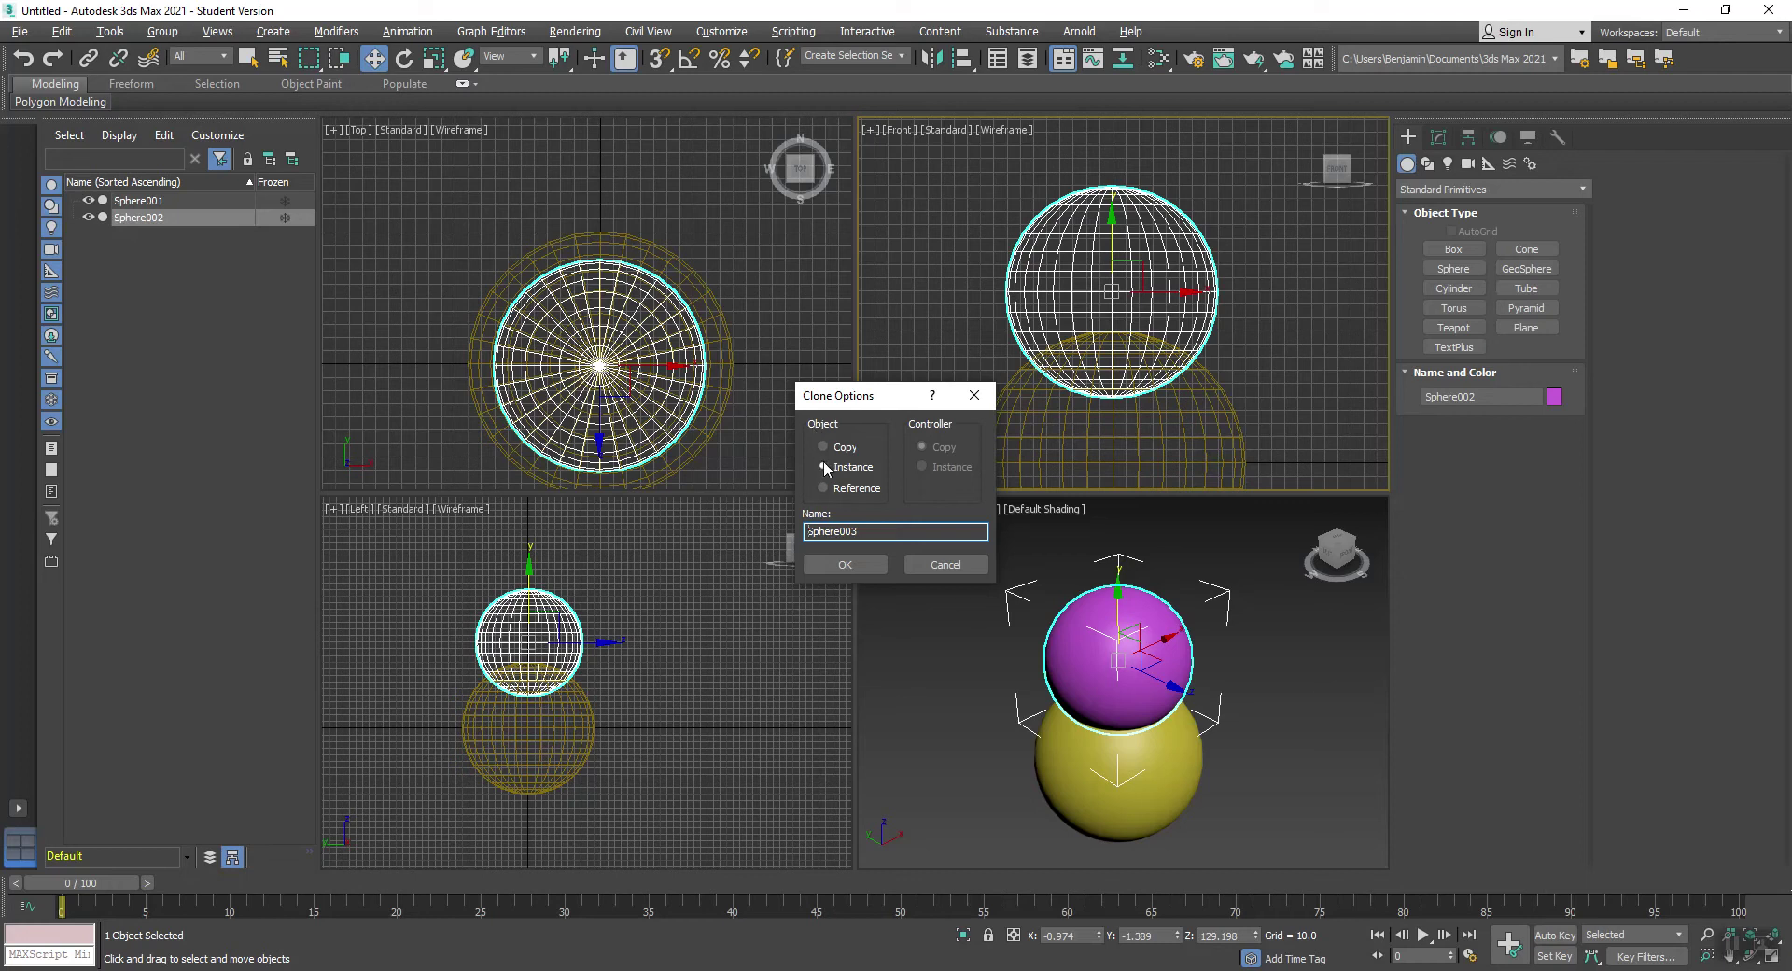
{"action": "left_click", "coordinate": [847, 572]}
Step: Raise the cloned sphere to about Z 254 so that it sits on top of the stack
{"action": "middle_click_drag", "start_coordinate": [1140, 275], "coordinate": [1142, 354]}
{"action": "mouse_move", "coordinate": [1116, 319]}
{"action": "left_mouse_down"}
{"action": "mouse_move", "coordinate": [1116, 93]}
{"action": "mouse_move", "coordinate": [1115, 173]}
{"action": "mouse_move", "coordinate": [1116, 157]}
{"action": "left_mouse_up"}
{"action": "middle_click_drag", "start_coordinate": [1148, 597], "coordinate": [1097, 645]}
{"action": "key", "text": "w"}
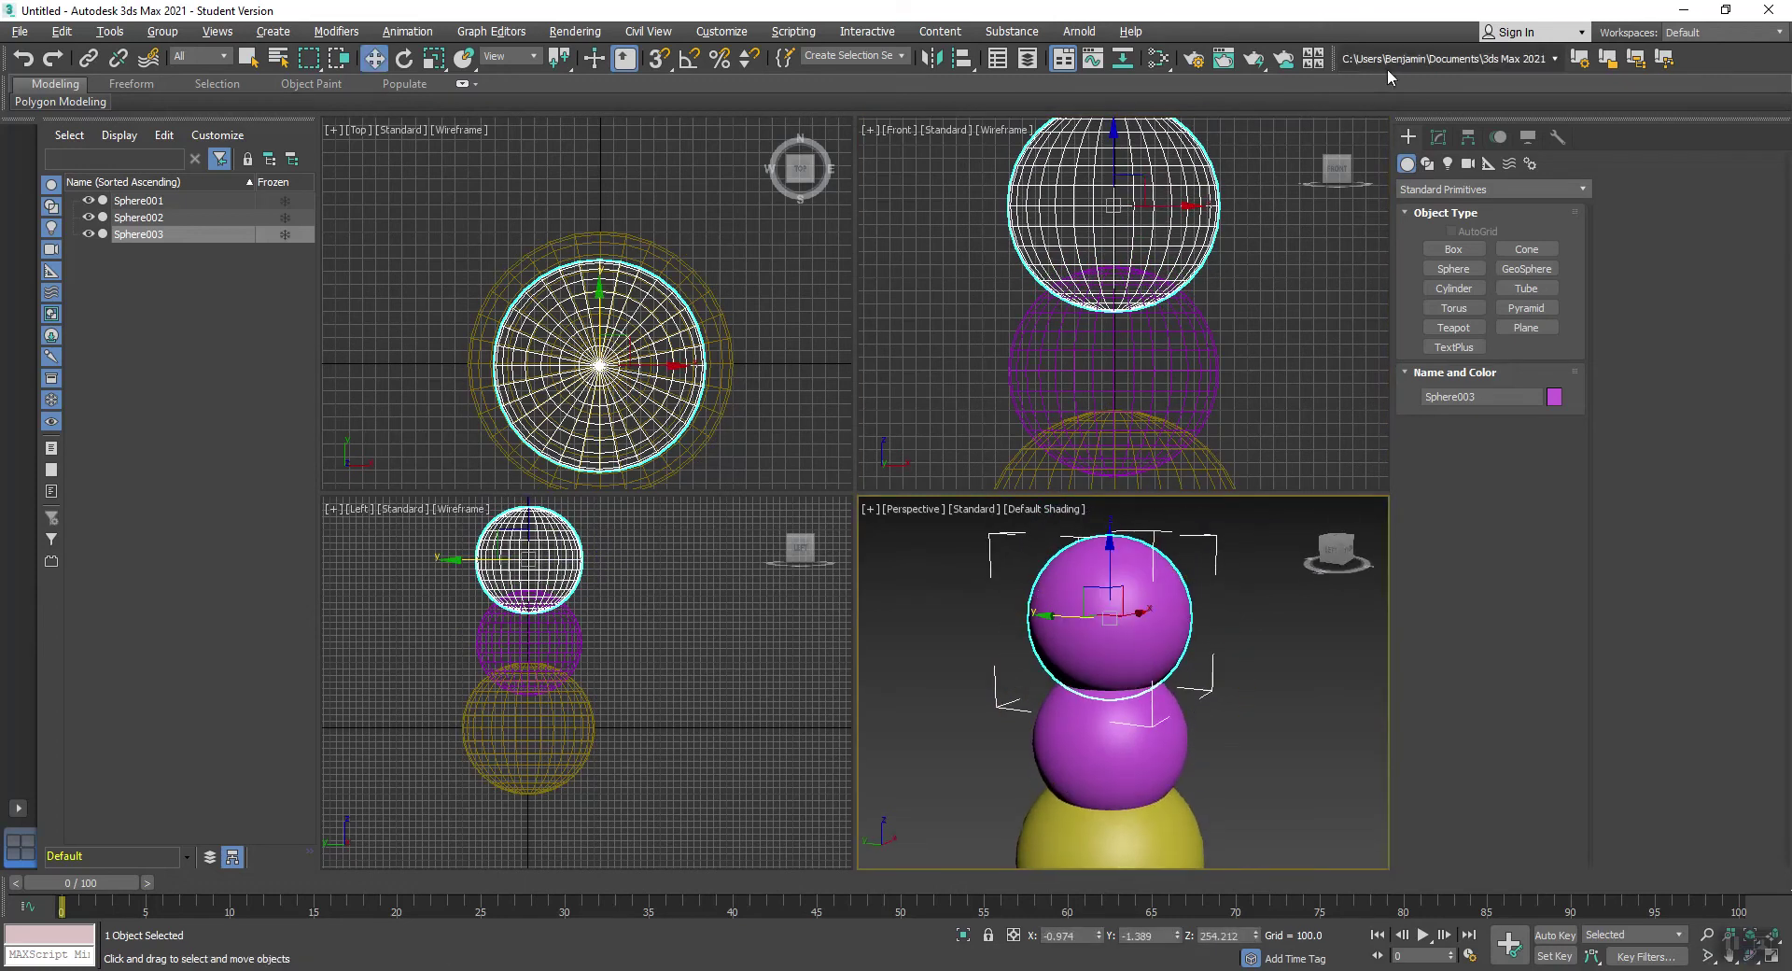
Step: Reduce the shared radius of the two instanced spheres to about 70.7 and make the top sphere unique
{"action": "left_click", "coordinate": [1438, 138]}
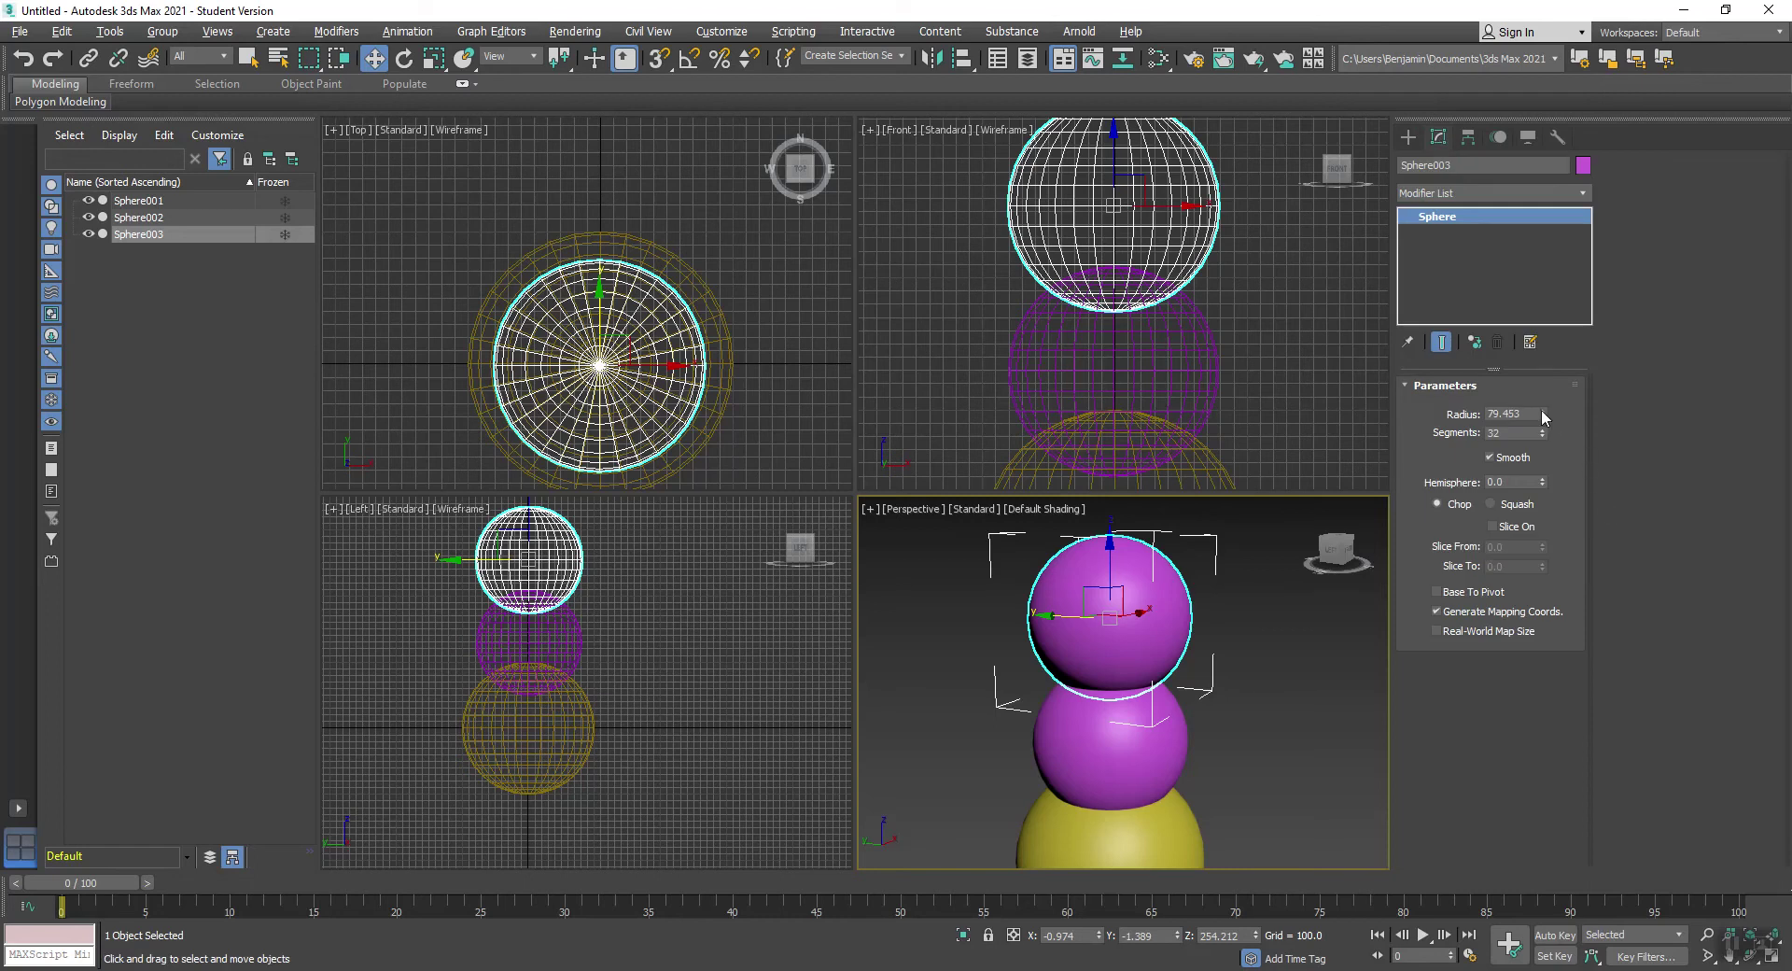
{"action": "mouse_move", "coordinate": [1543, 412]}
{"action": "left_mouse_down"}
{"action": "mouse_move", "coordinate": [1543, 374]}
{"action": "mouse_move", "coordinate": [1545, 438]}
{"action": "mouse_move", "coordinate": [1543, 411]}
{"action": "left_mouse_up"}
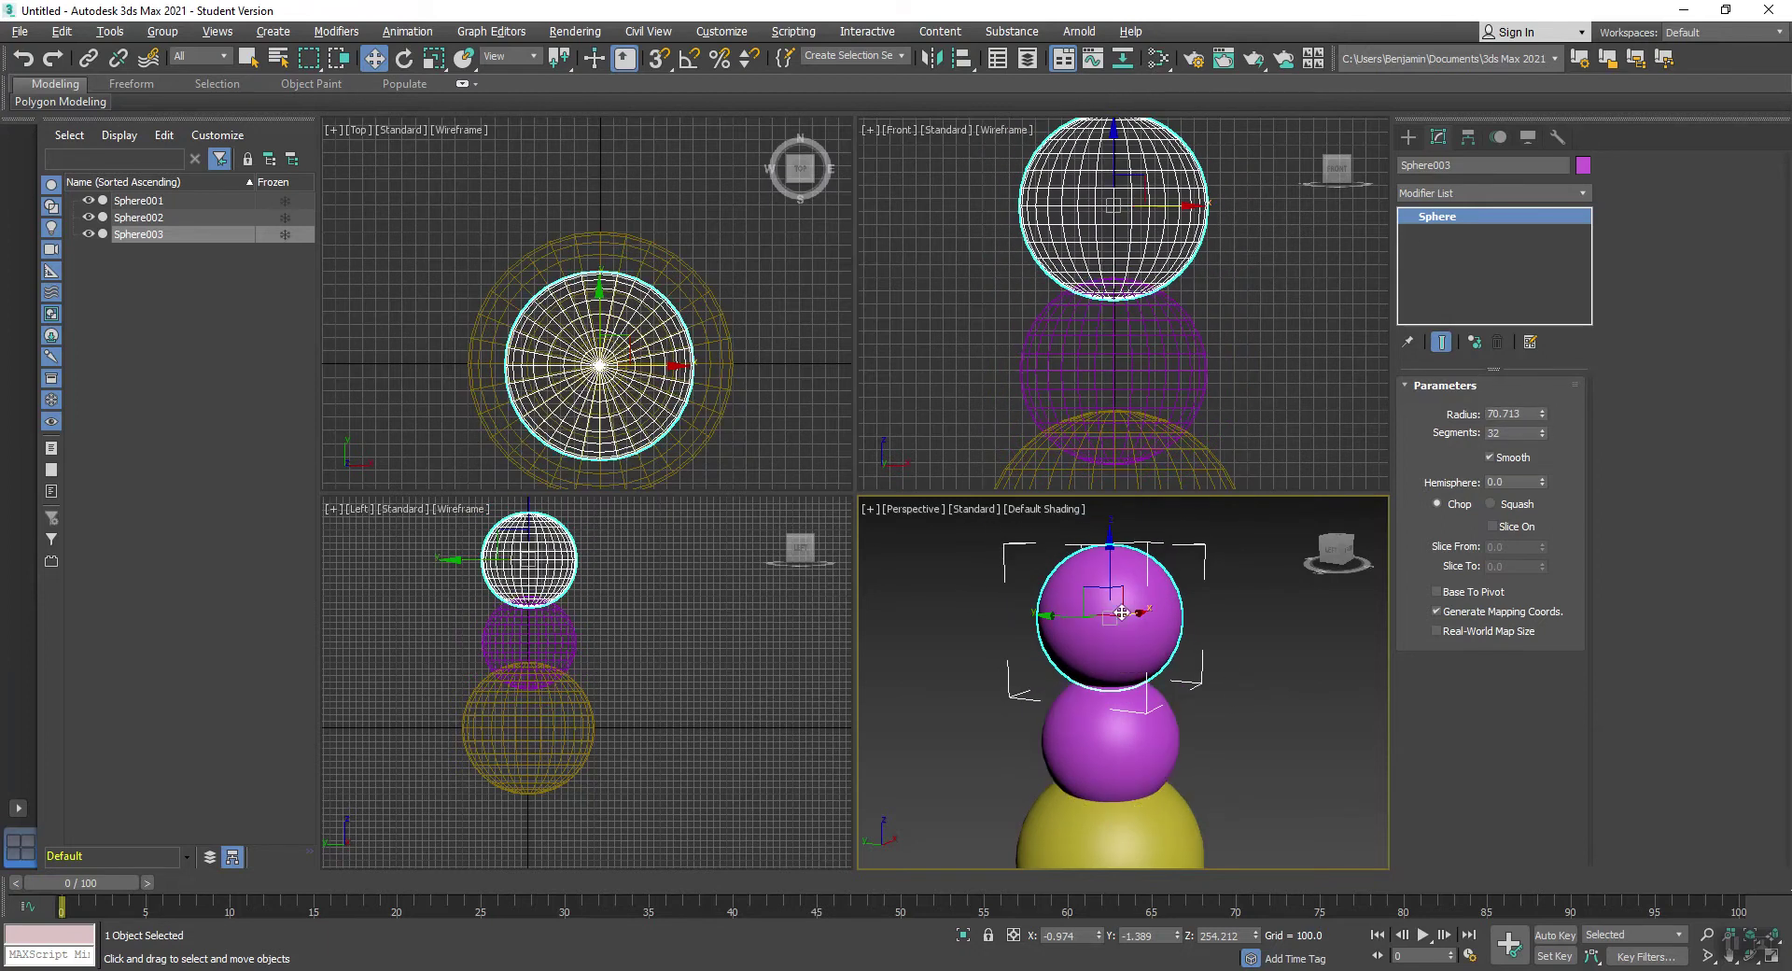
{"action": "left_click", "coordinate": [1478, 343]}
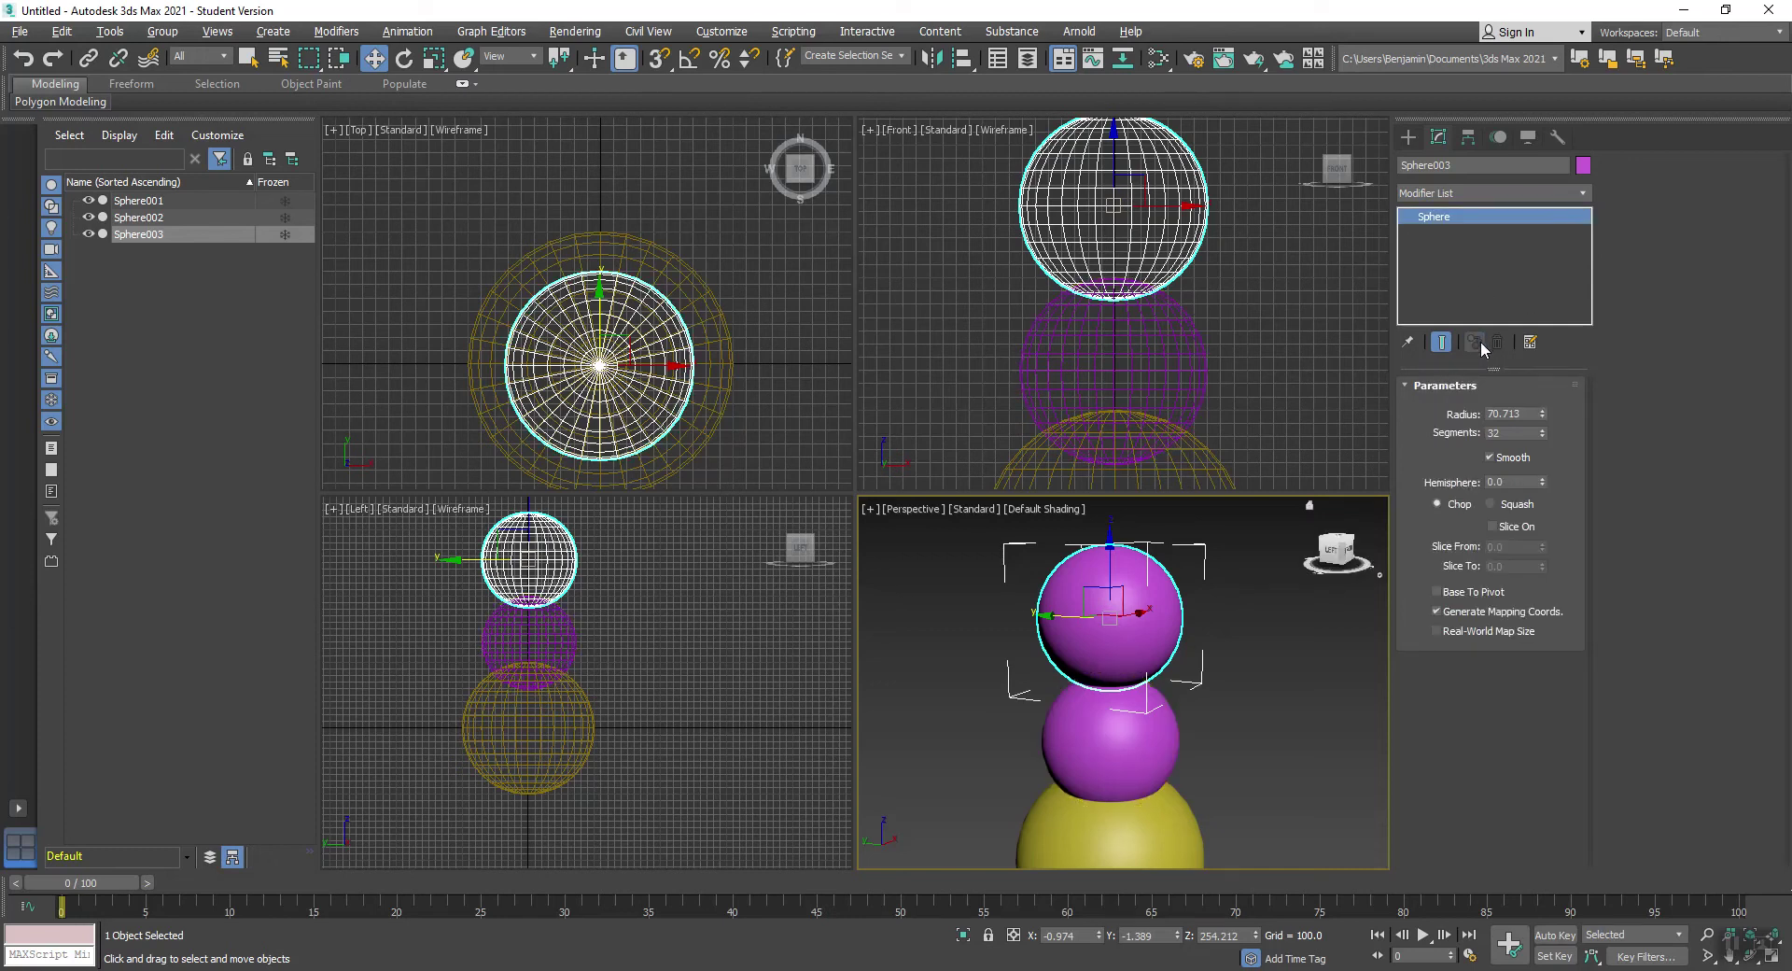
Step: Enlarge the top sphere's radius to about 107.5 and deselect it
{"action": "left_click_drag", "start_coordinate": [1544, 417], "coordinate": [1545, 354]}
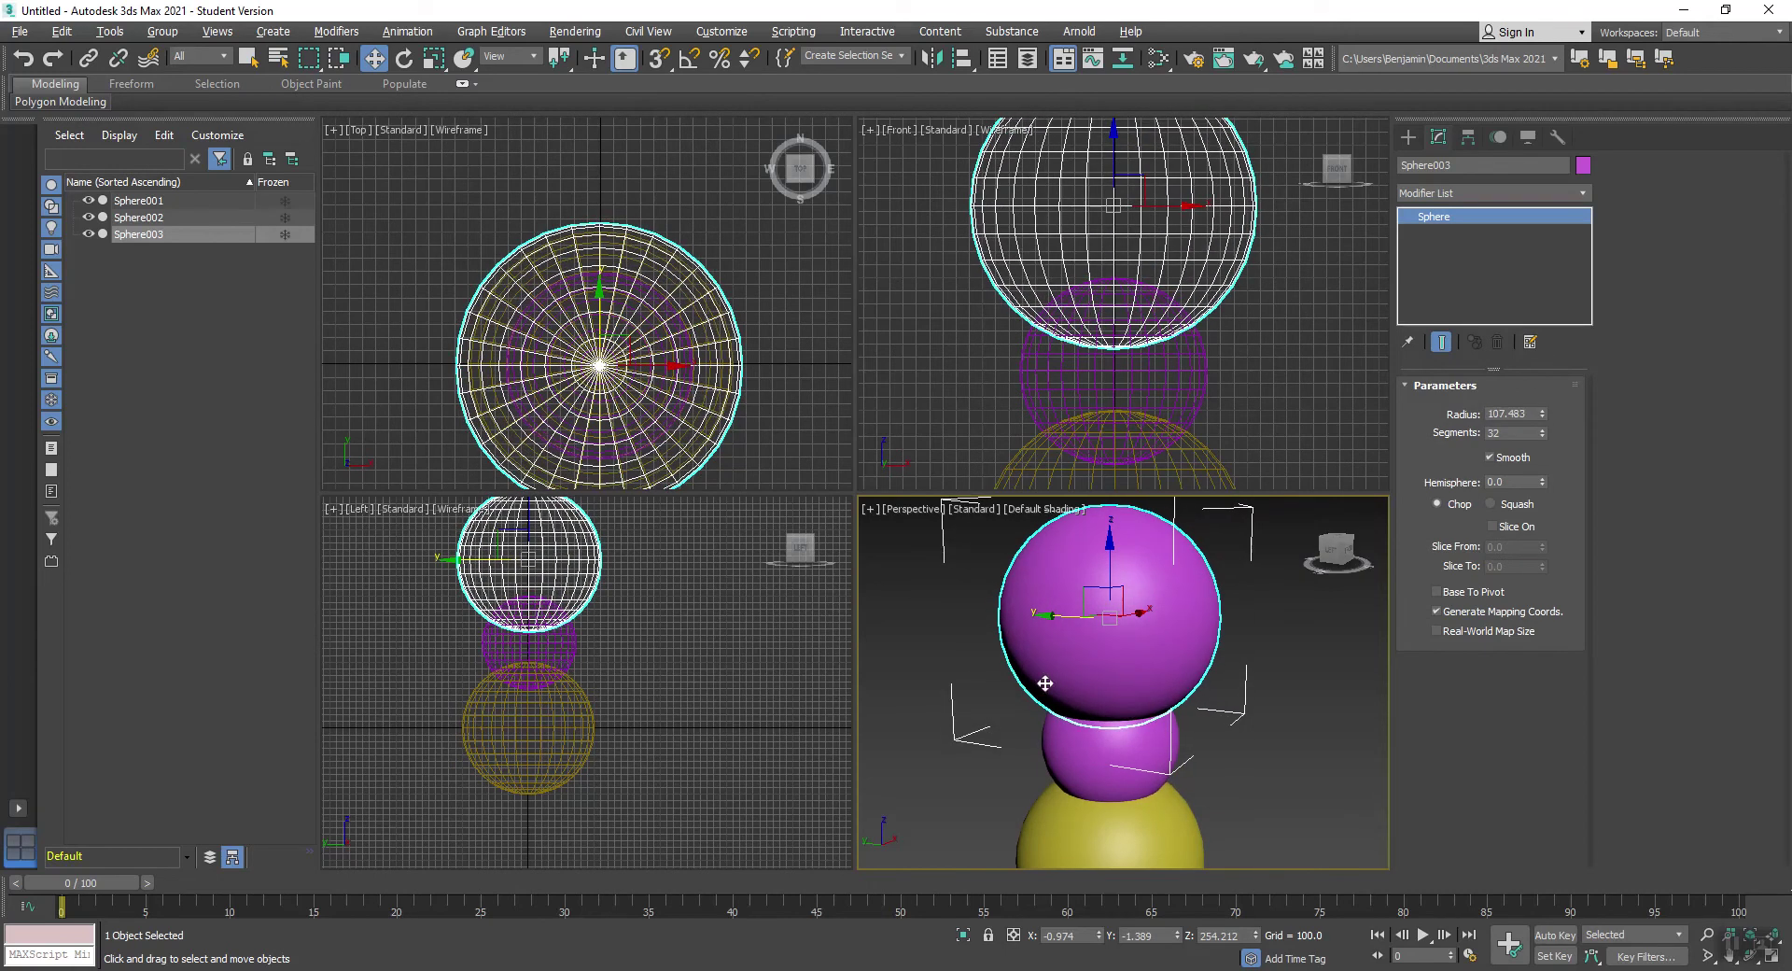
{"action": "scroll", "coordinate": [1089, 712], "scroll_direction": "down", "scroll_amount": 3}
{"action": "middle_click_drag", "start_coordinate": [1116, 715], "coordinate": [1140, 717], "text": "alt"}
{"action": "left_click", "coordinate": [1191, 724]}
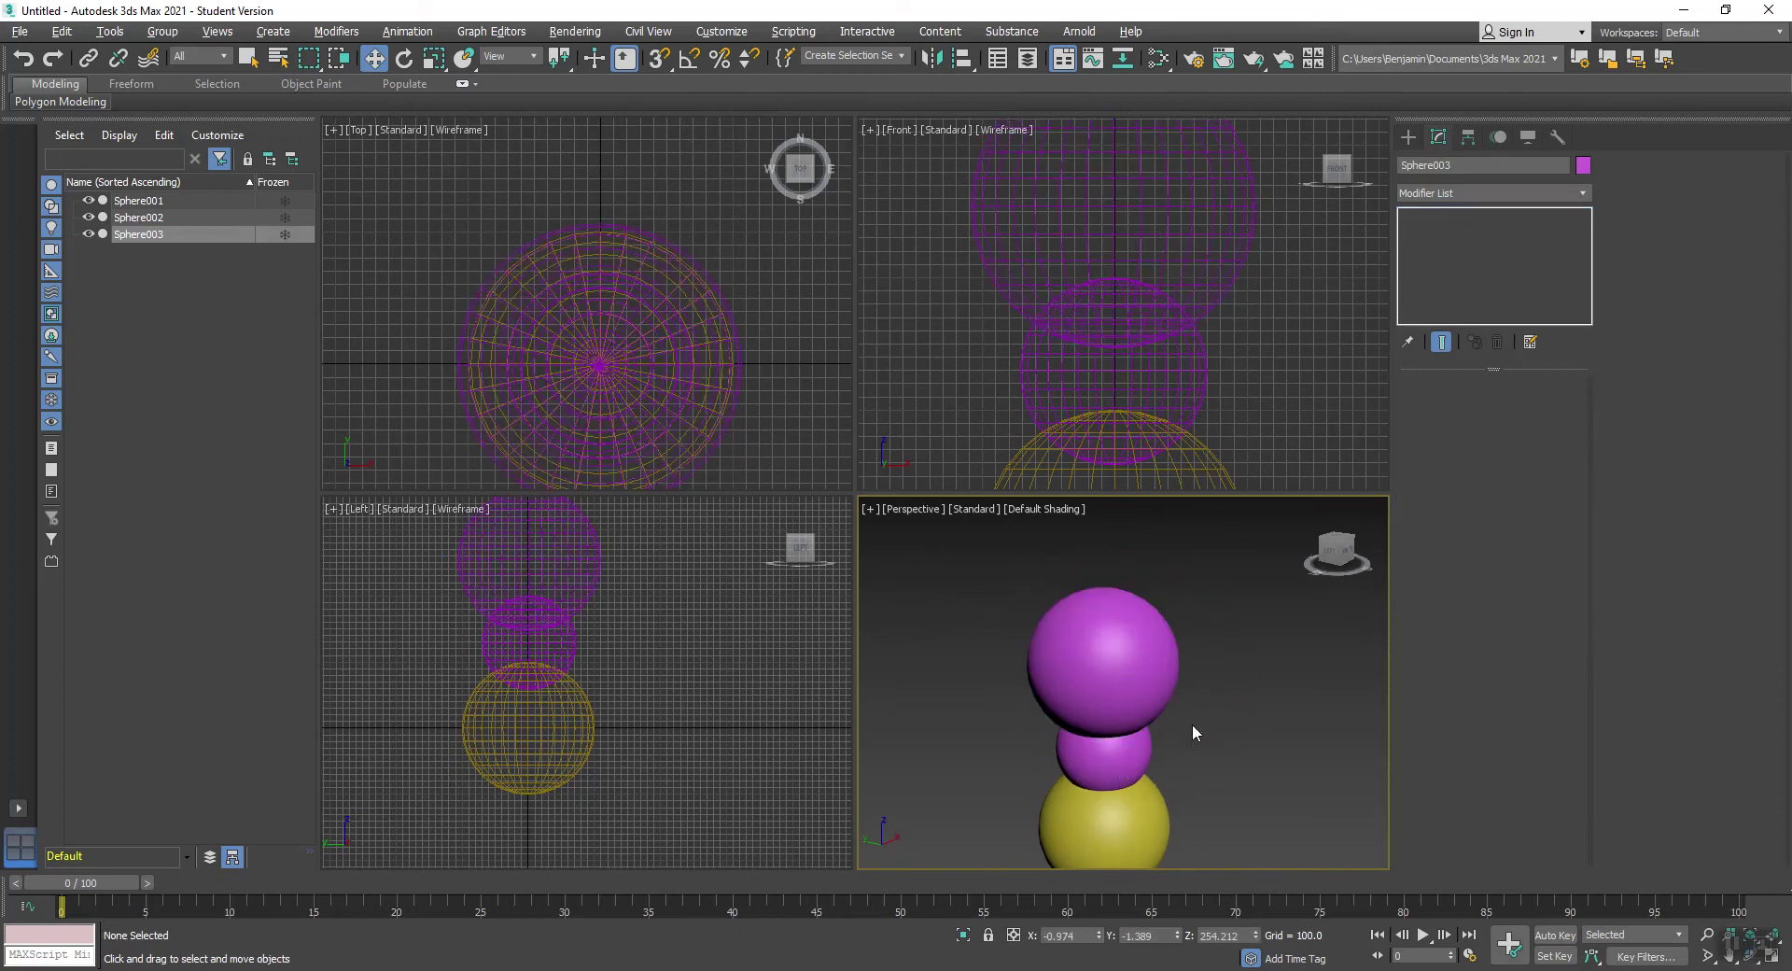
Step: Select the top sphere and raise it to about Z 275 above the middle sphere
{"action": "left_click", "coordinate": [1172, 185]}
{"action": "left_click", "coordinate": [1165, 190]}
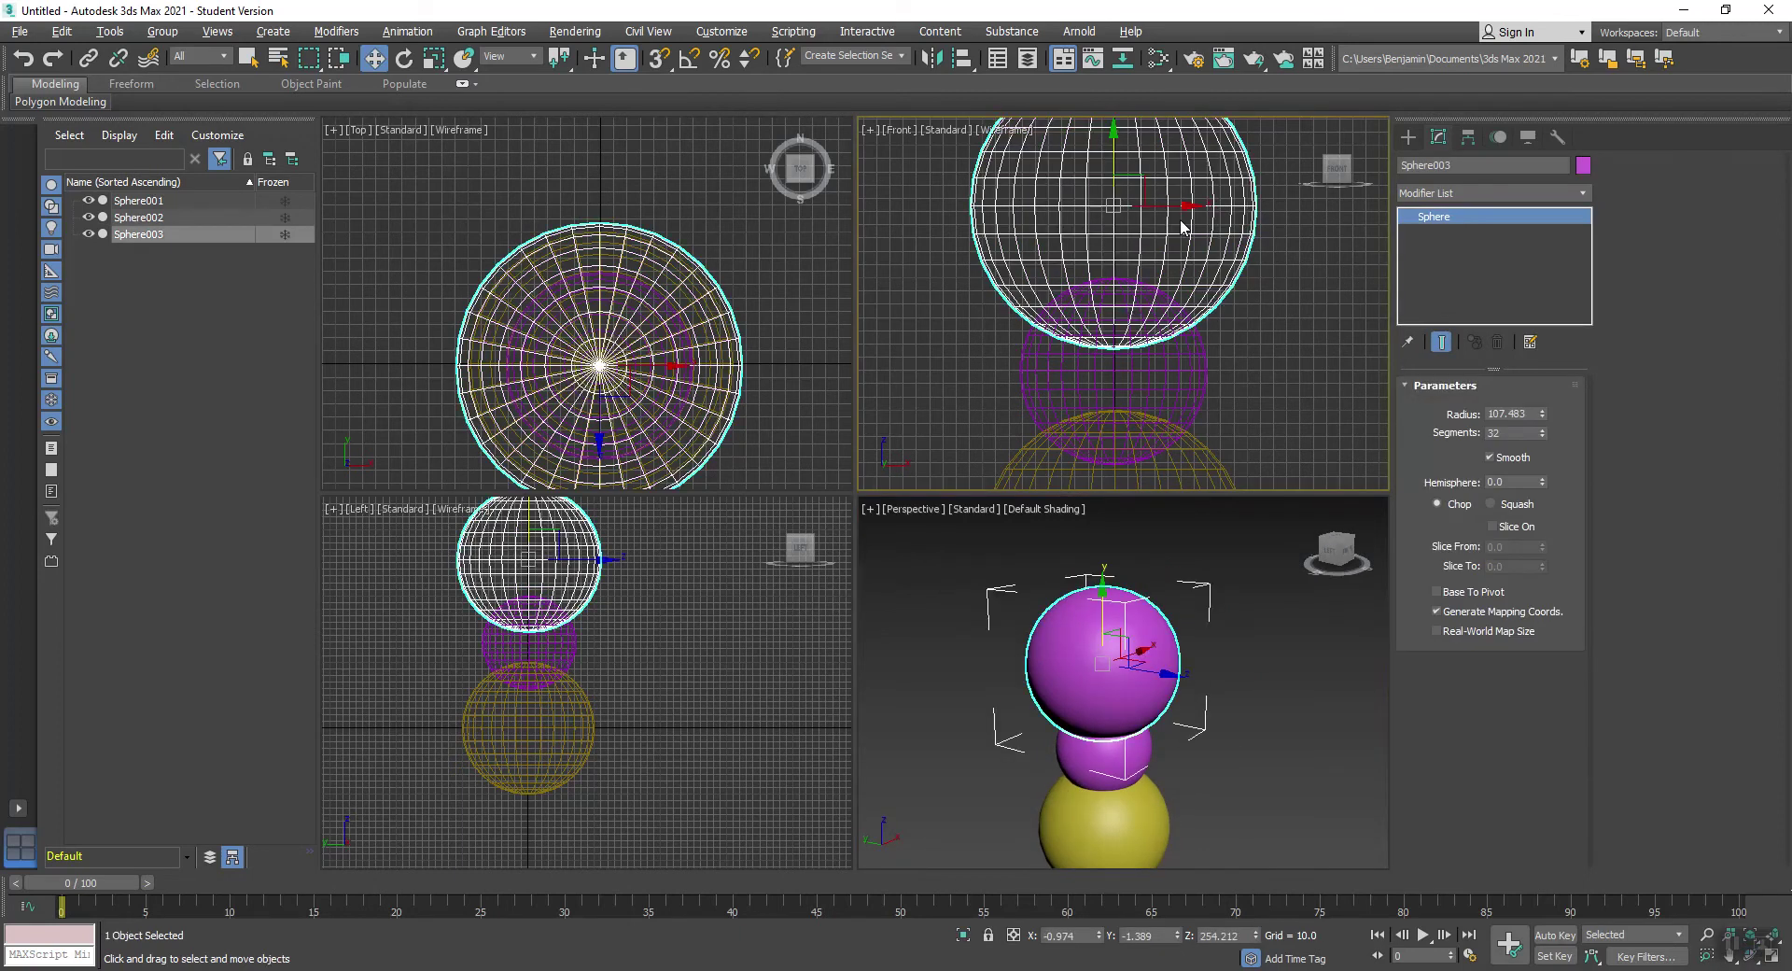
{"action": "middle_click_drag", "start_coordinate": [1165, 190], "coordinate": [1157, 278]}
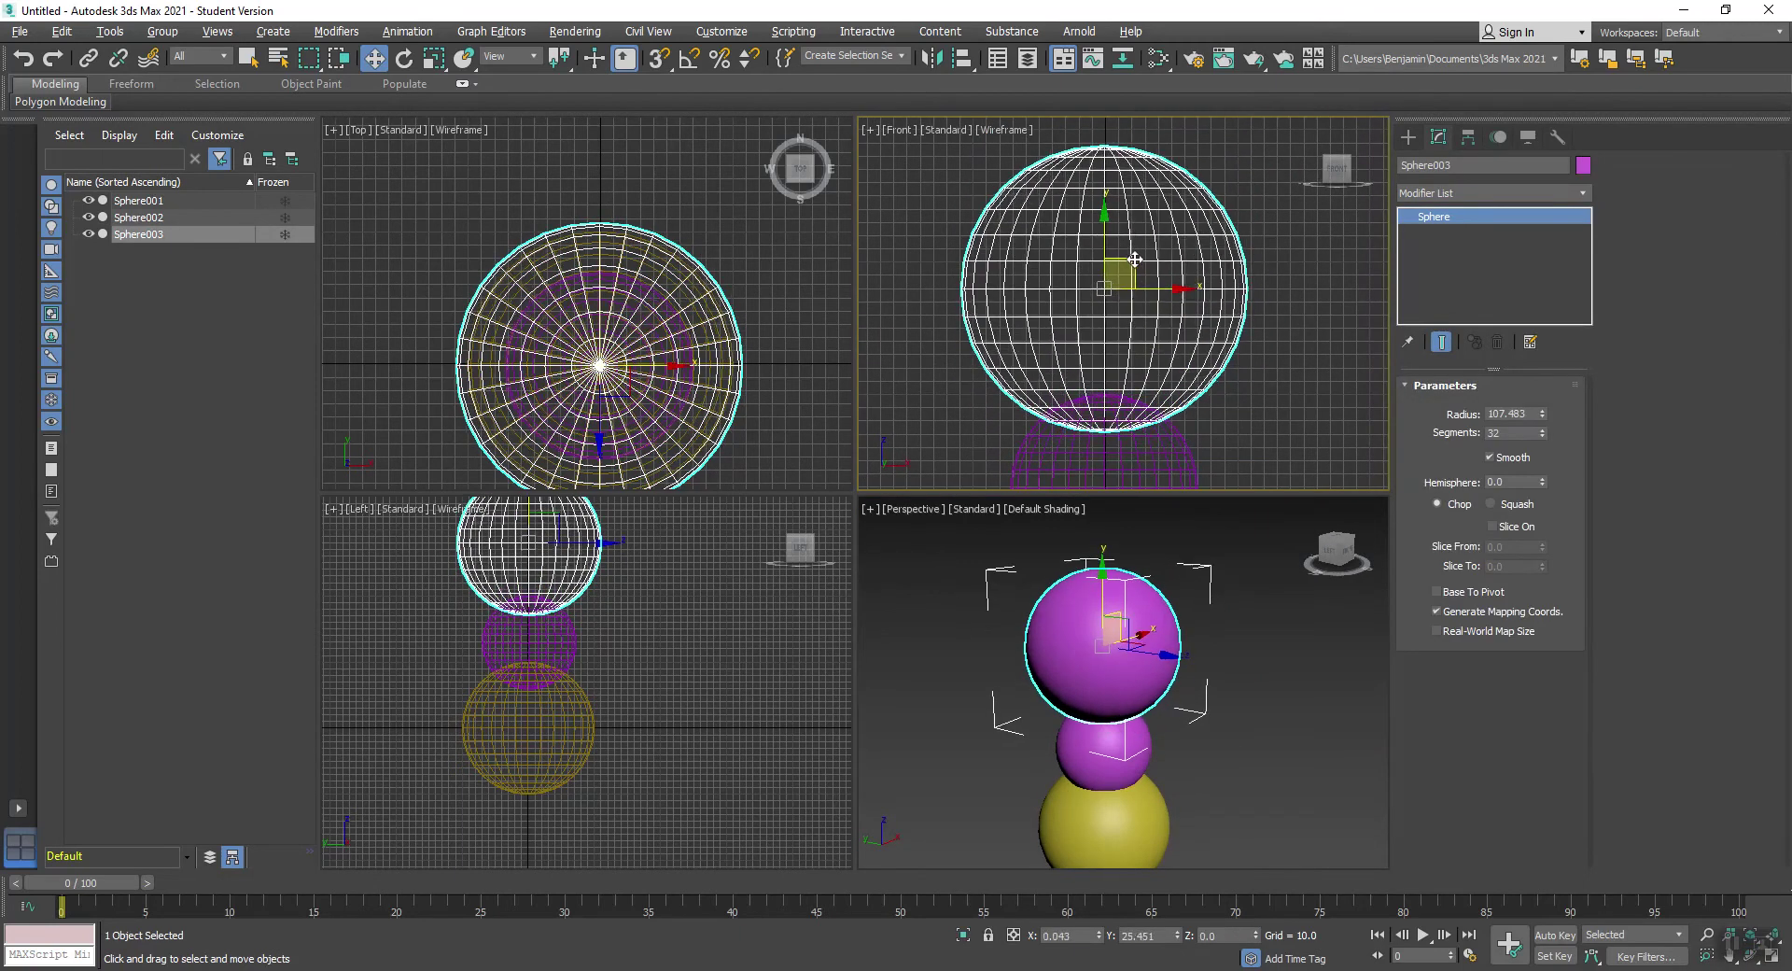
{"action": "middle_click_drag", "start_coordinate": [1250, 763], "coordinate": [1234, 684]}
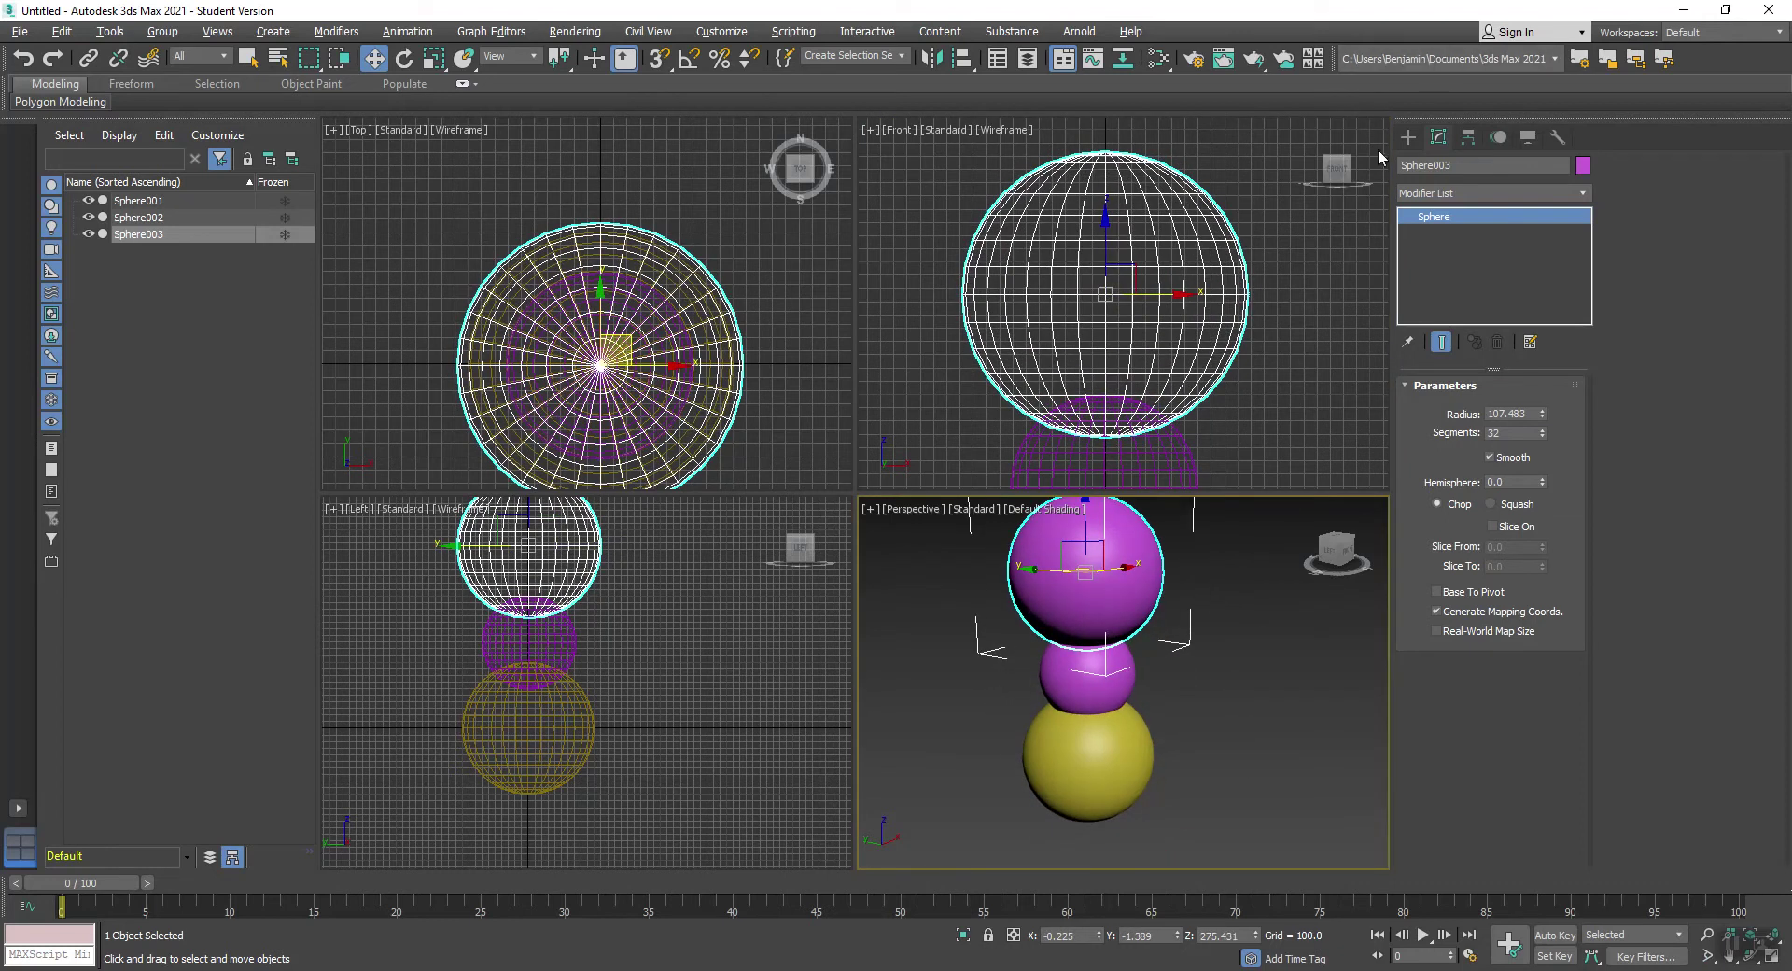
Step: Try to draw another sphere on the top sphere in the perspective view, and delete the attempt
{"action": "left_click", "coordinate": [1408, 136]}
{"action": "left_click", "coordinate": [1453, 269]}
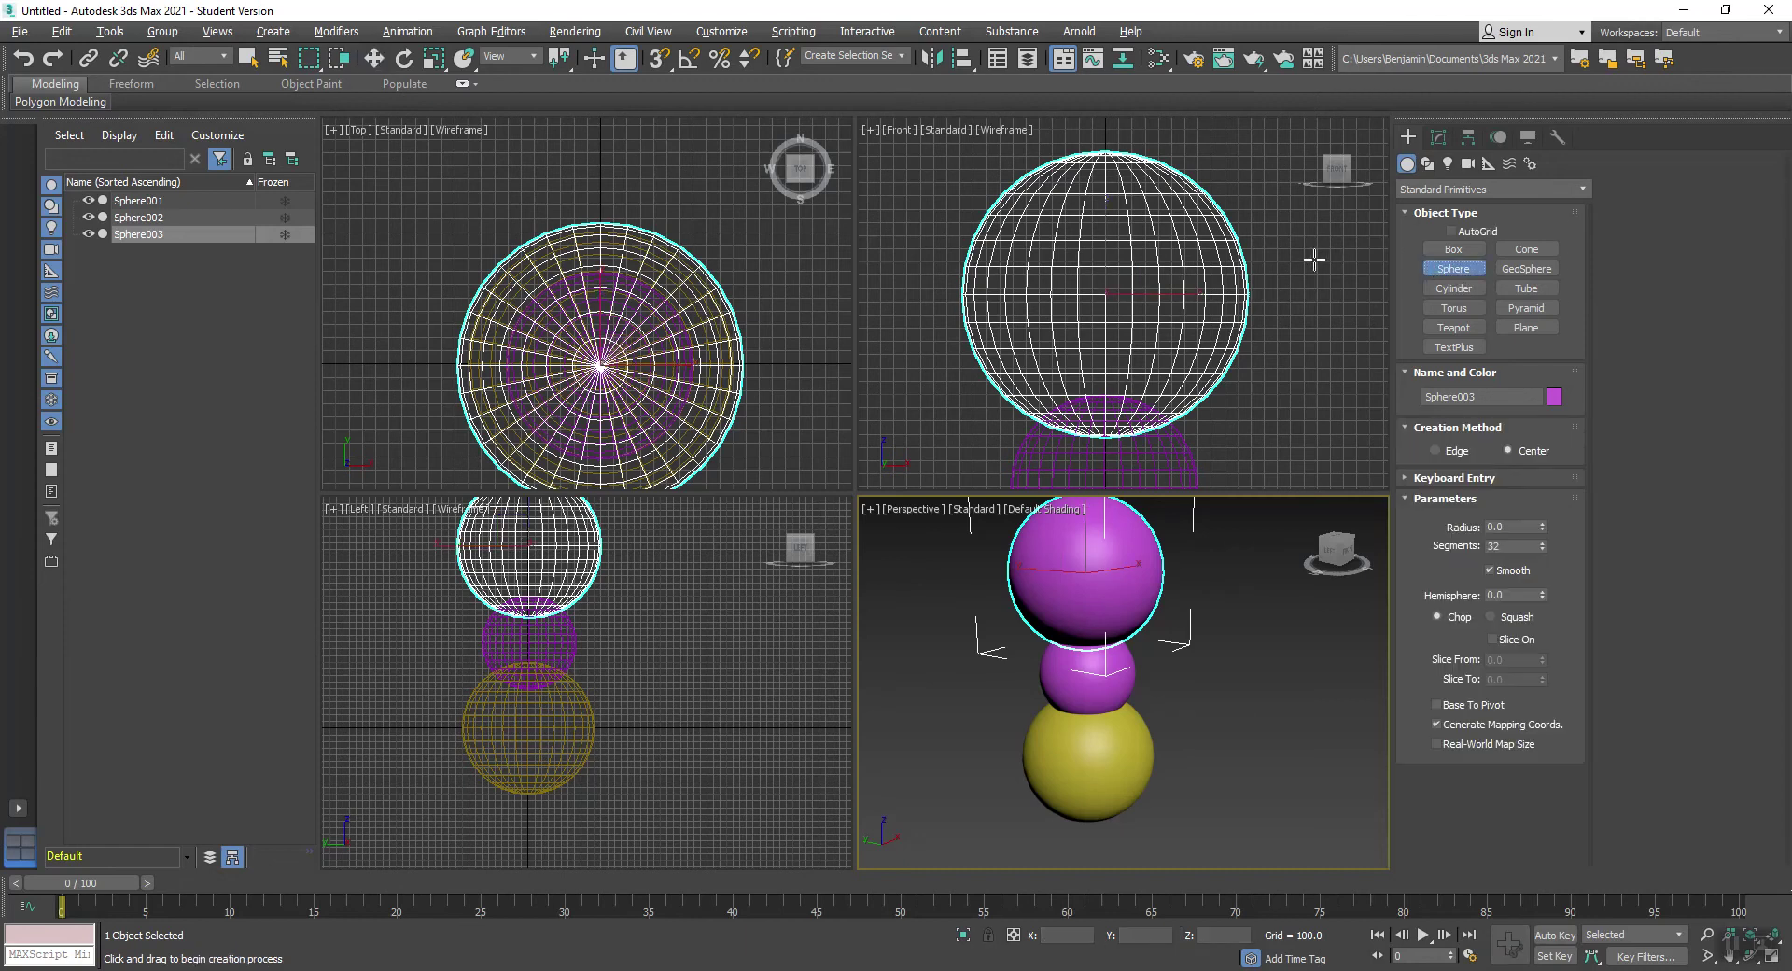
{"action": "left_click_drag", "start_coordinate": [1181, 538], "coordinate": [1184, 540]}
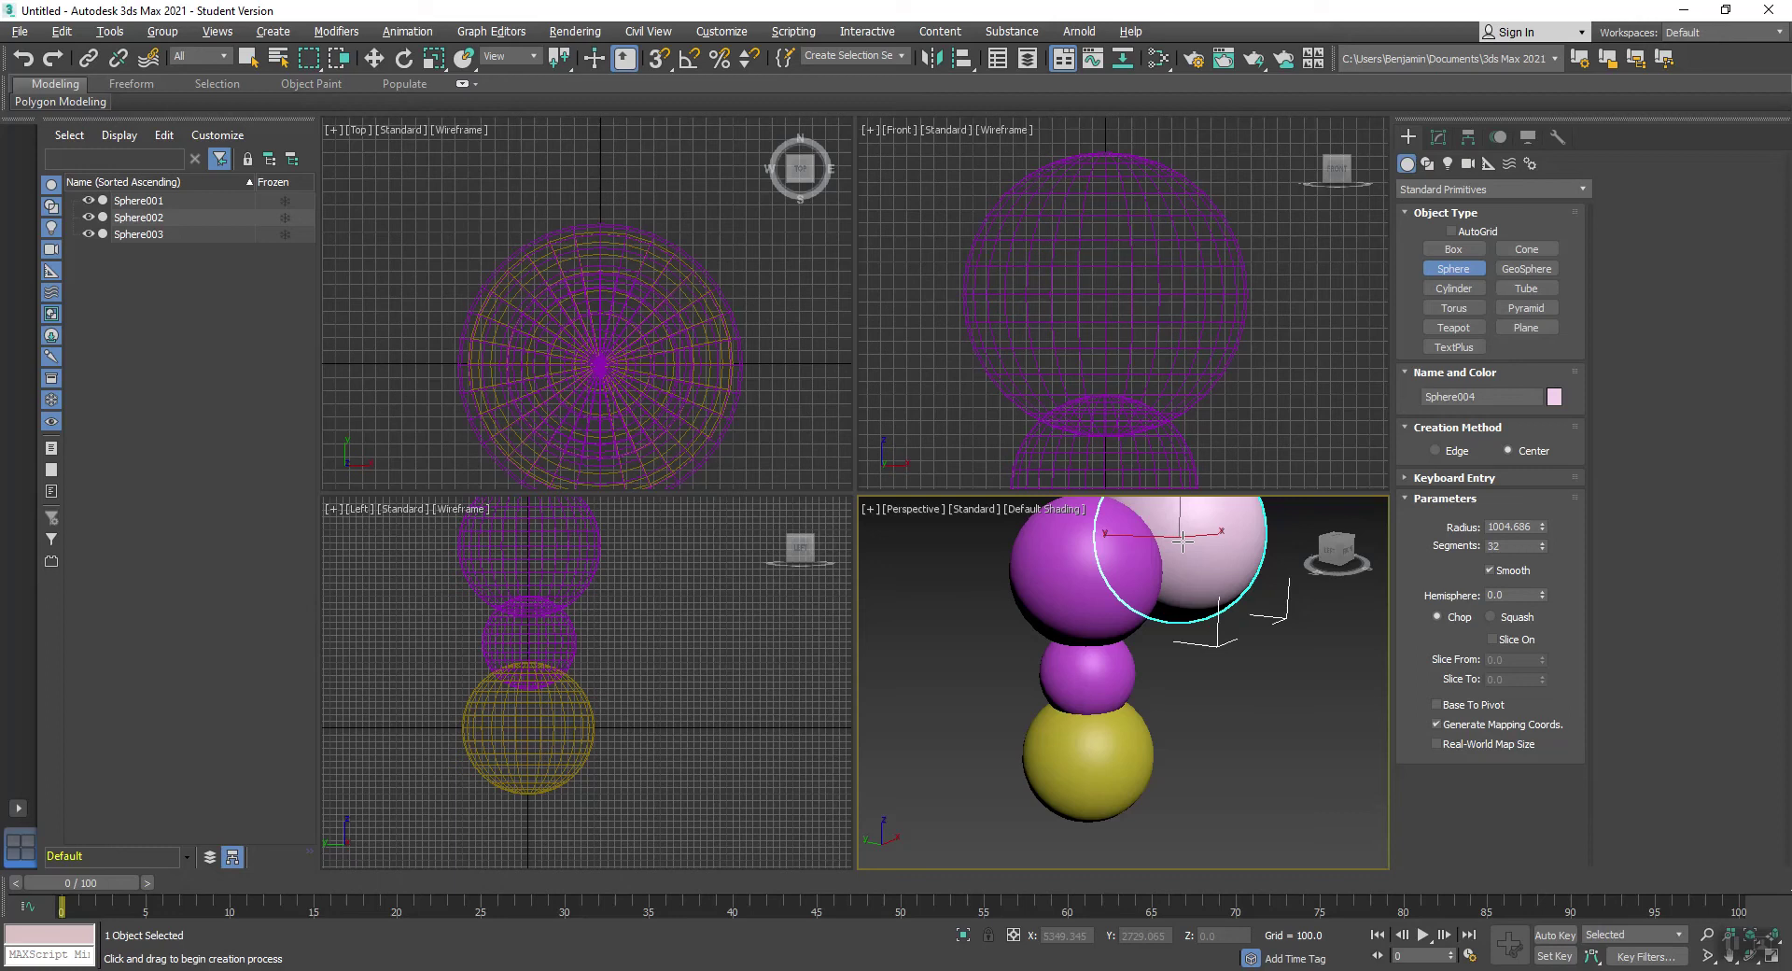
{"action": "right_click", "coordinate": [1183, 539]}
{"action": "left_click_drag", "start_coordinate": [1106, 558], "coordinate": [1065, 598]}
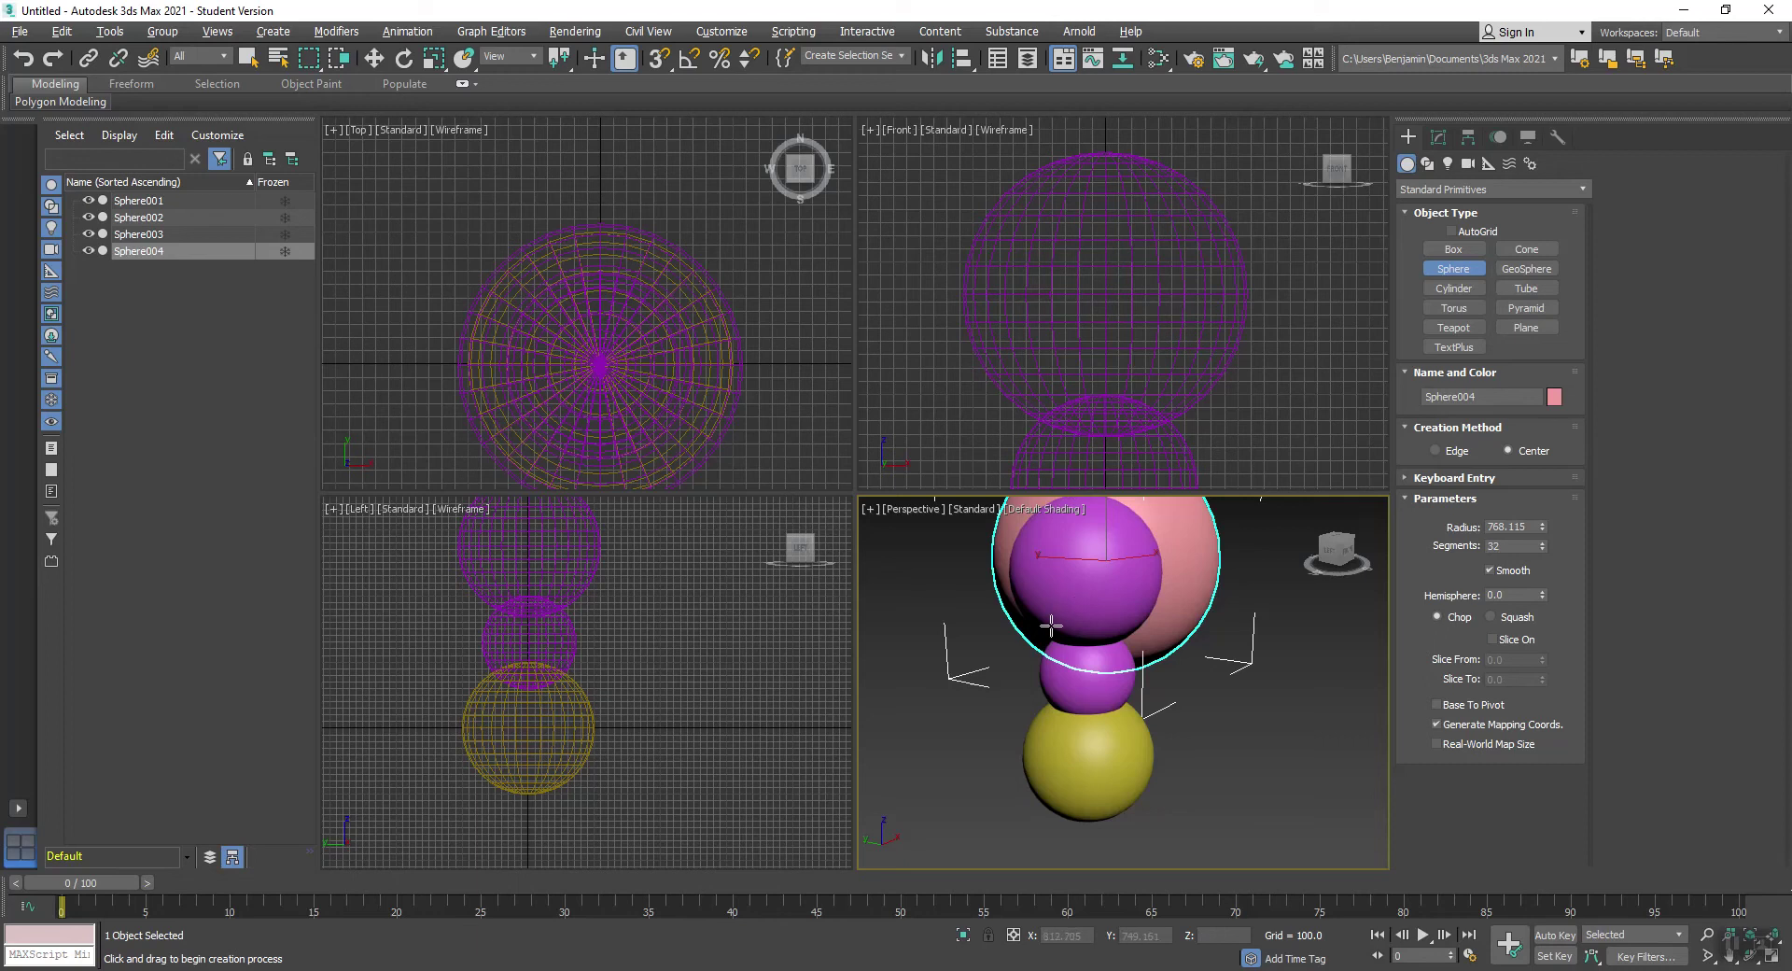
{"action": "middle_click_drag", "start_coordinate": [1017, 222], "coordinate": [961, 327]}
{"action": "scroll", "coordinate": [601, 272], "scroll_direction": "down", "scroll_amount": 10}
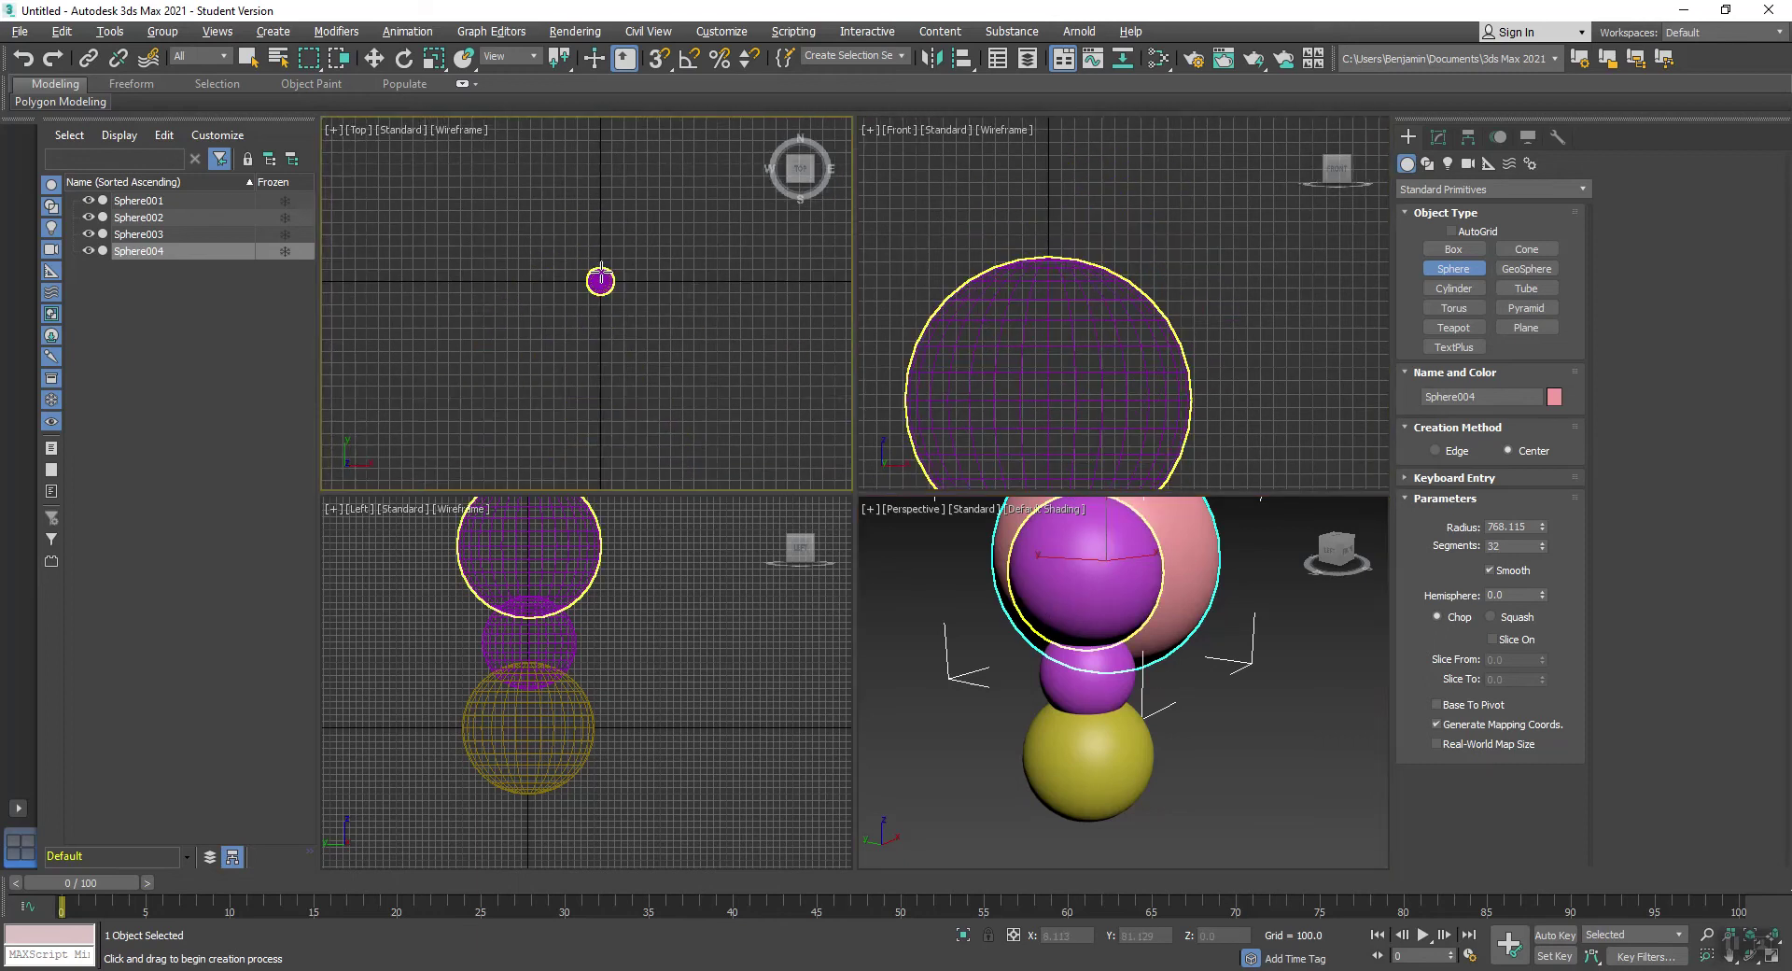
{"action": "scroll", "coordinate": [601, 271], "scroll_direction": "down", "scroll_amount": 8}
{"action": "key", "text": "Delete"}
Step: Draw a small sphere with a radius of about 20.5 within the top sphere's outline in the front view
{"action": "middle_click_drag", "start_coordinate": [1129, 334], "coordinate": [1188, 269]}
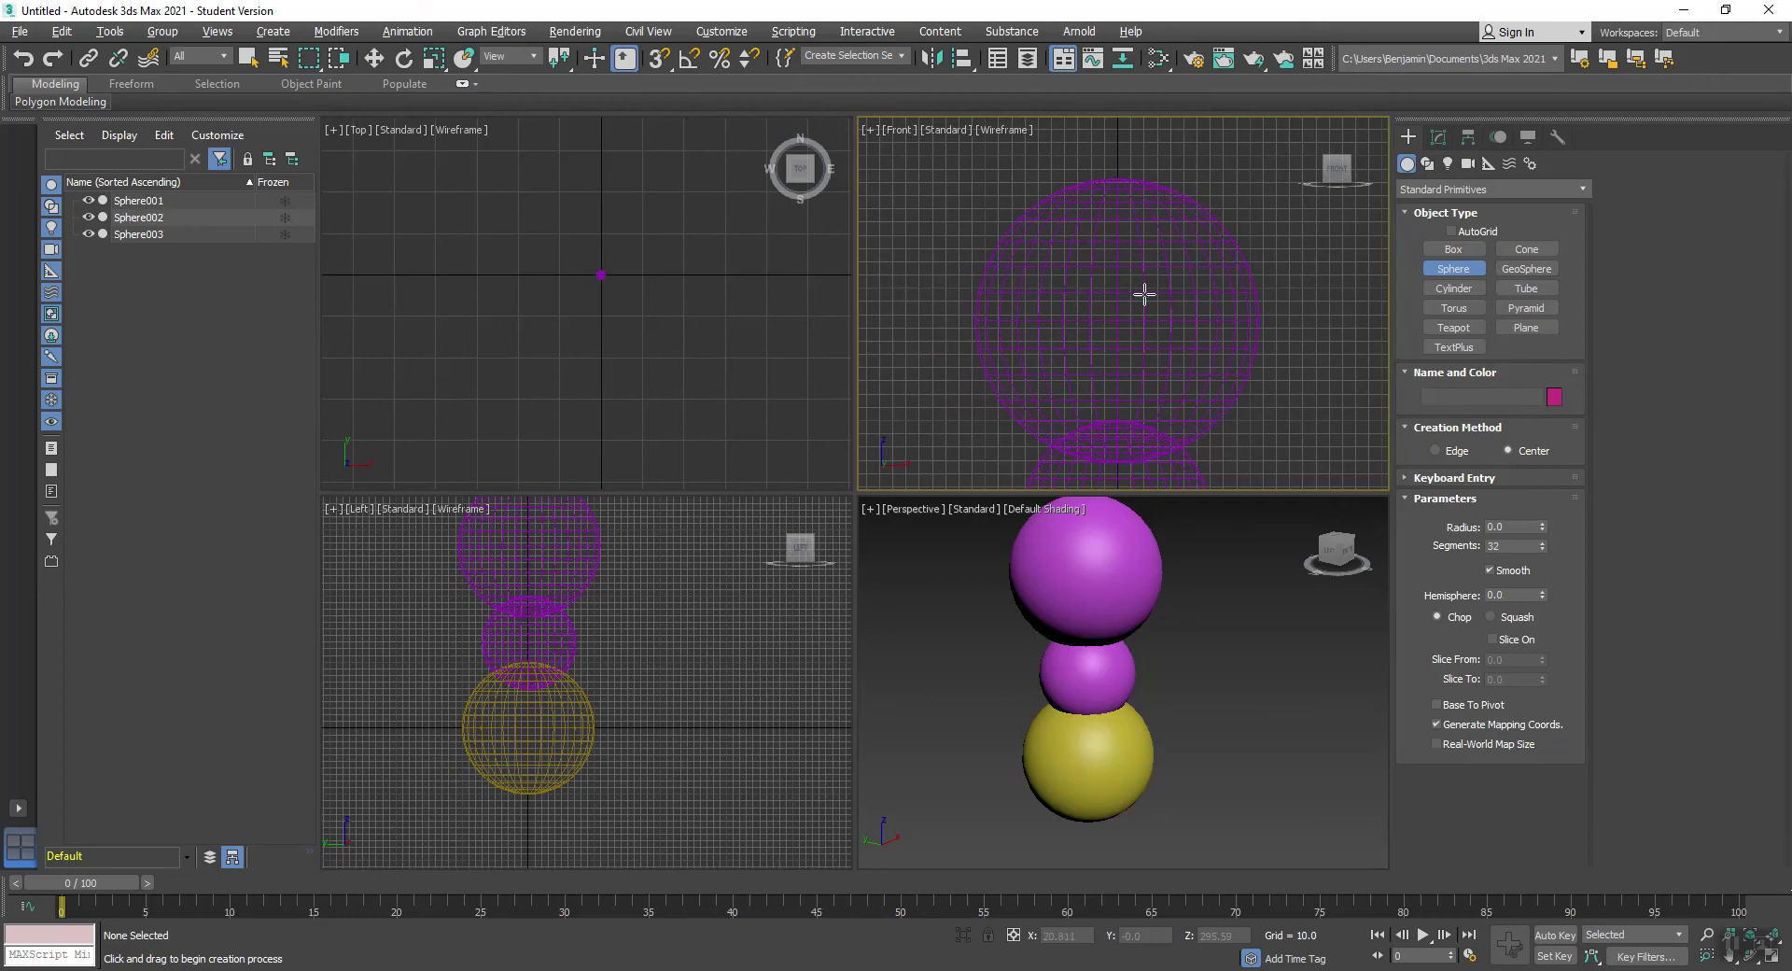
{"action": "left_click_drag", "start_coordinate": [1152, 297], "coordinate": [1154, 327]}
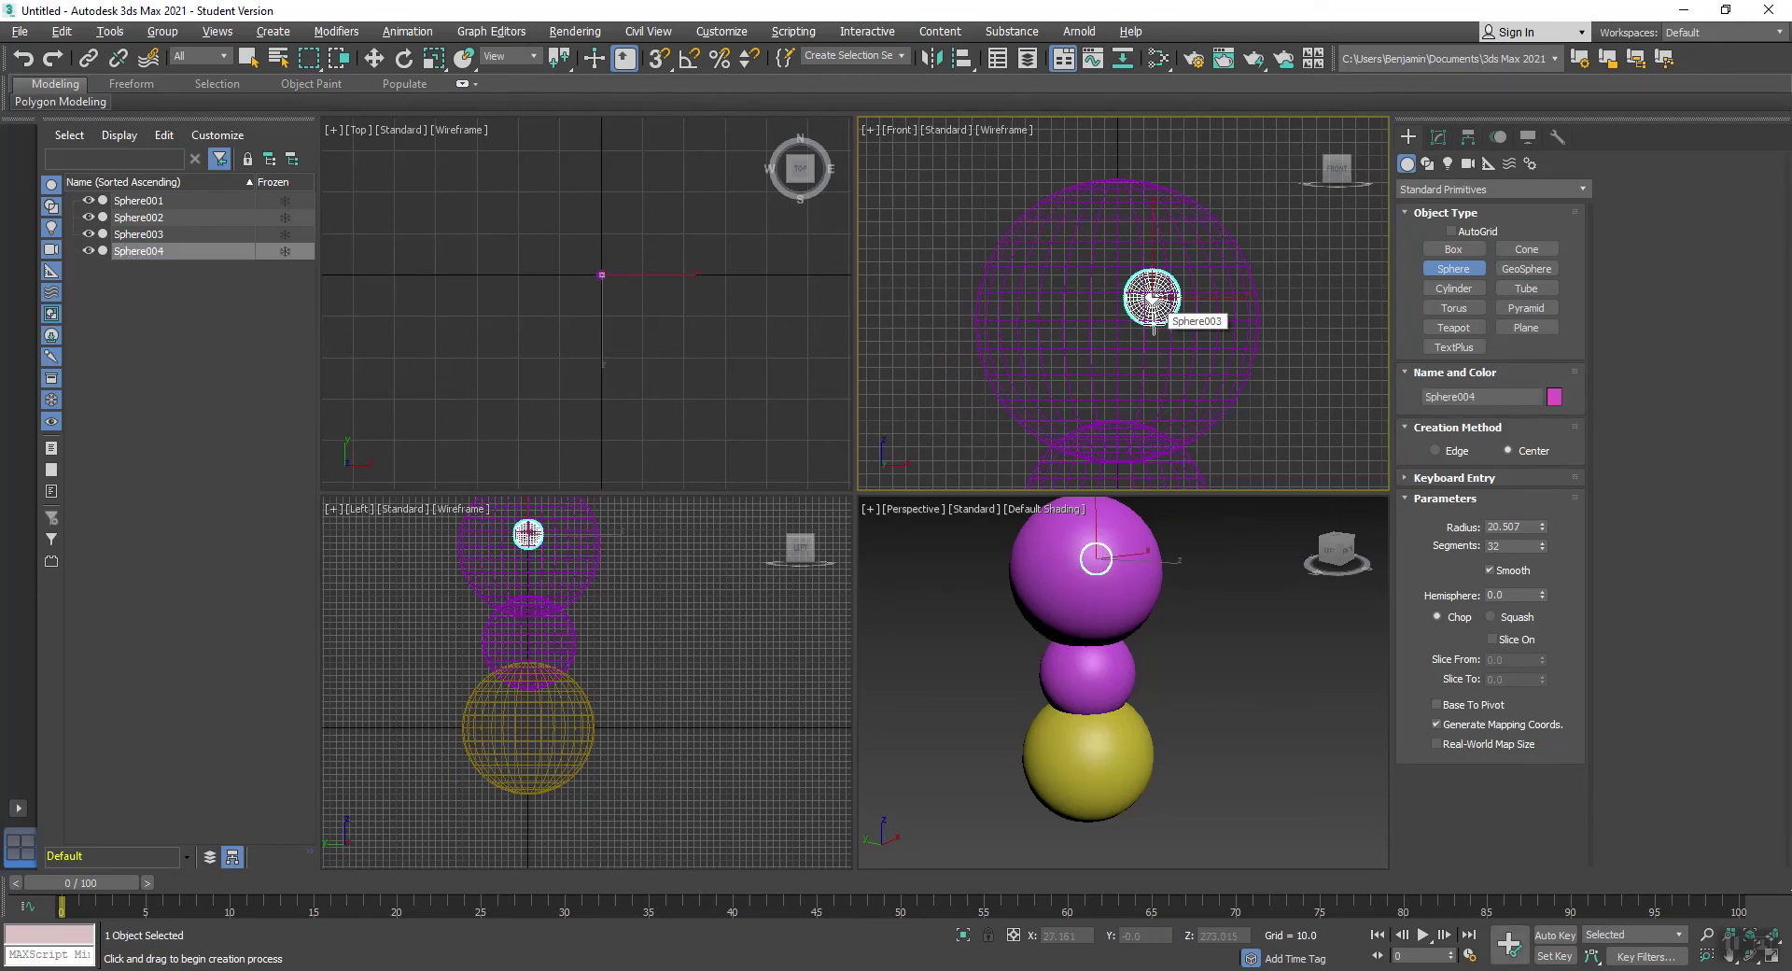
Step: Move the small sphere forward to the top sphere's front surface, at about Y -107, in the left view
{"action": "key", "text": "w"}
{"action": "scroll", "coordinate": [598, 276], "scroll_direction": "up", "scroll_amount": 8}
{"action": "scroll", "coordinate": [721, 313], "scroll_direction": "up", "scroll_amount": 6}
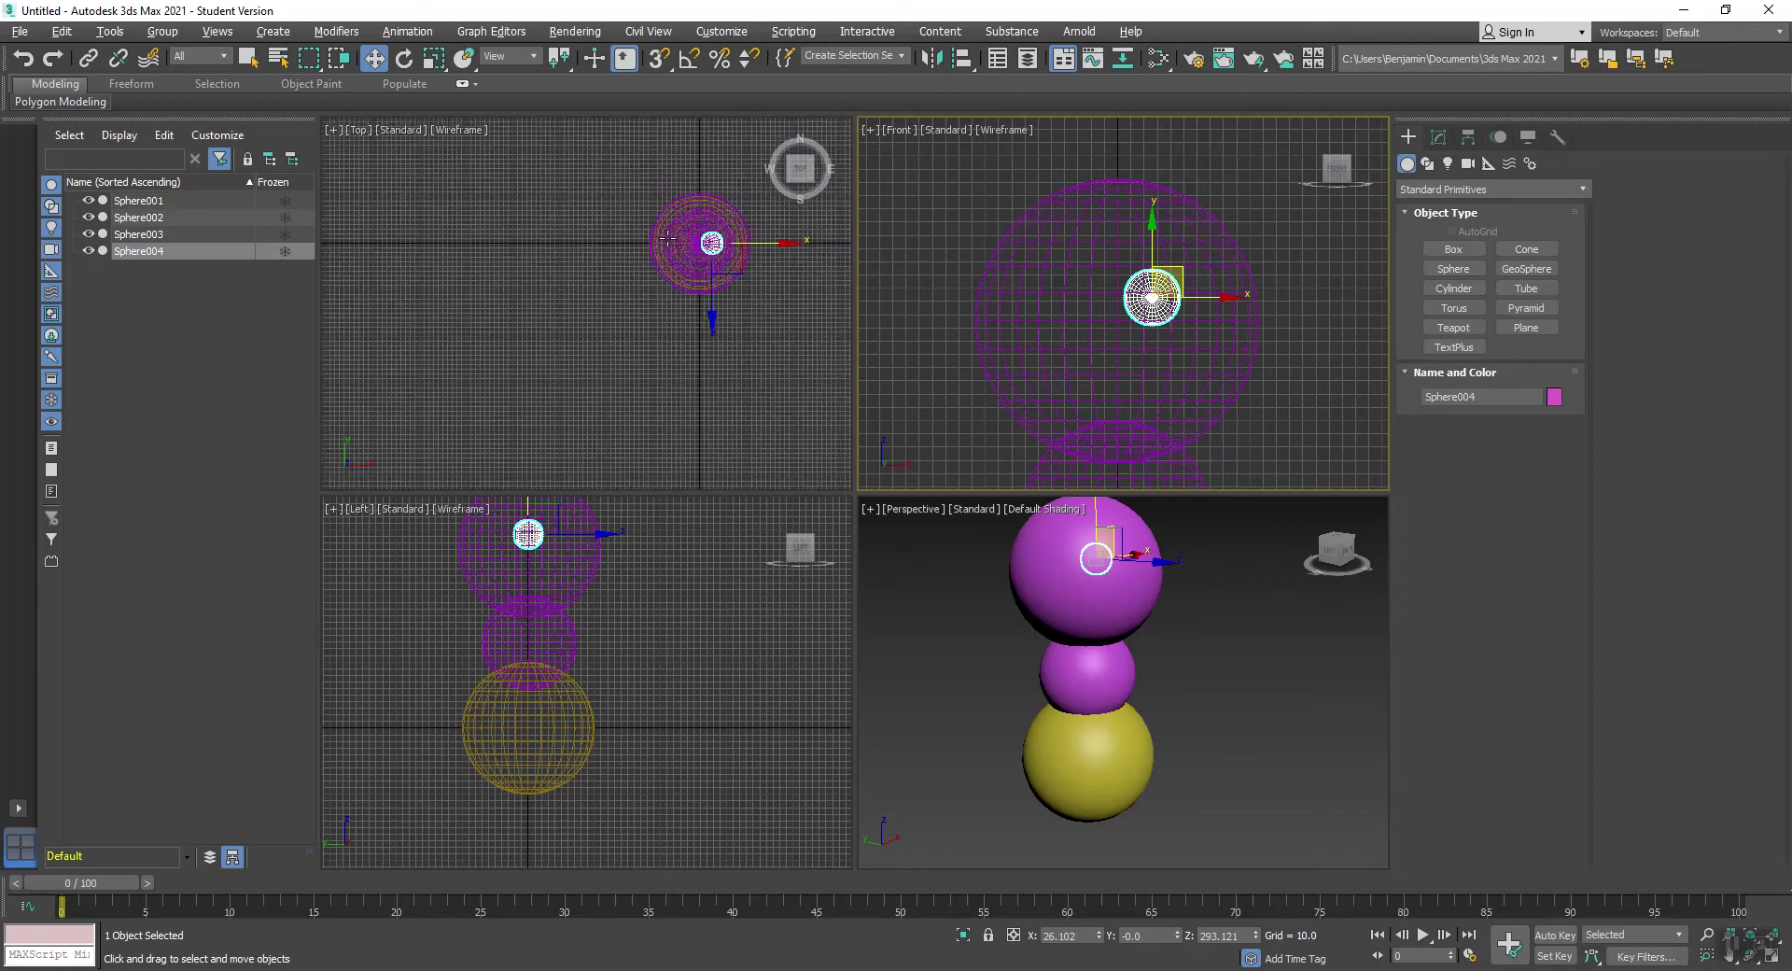
{"action": "scroll", "coordinate": [552, 688], "scroll_direction": "up", "scroll_amount": 5}
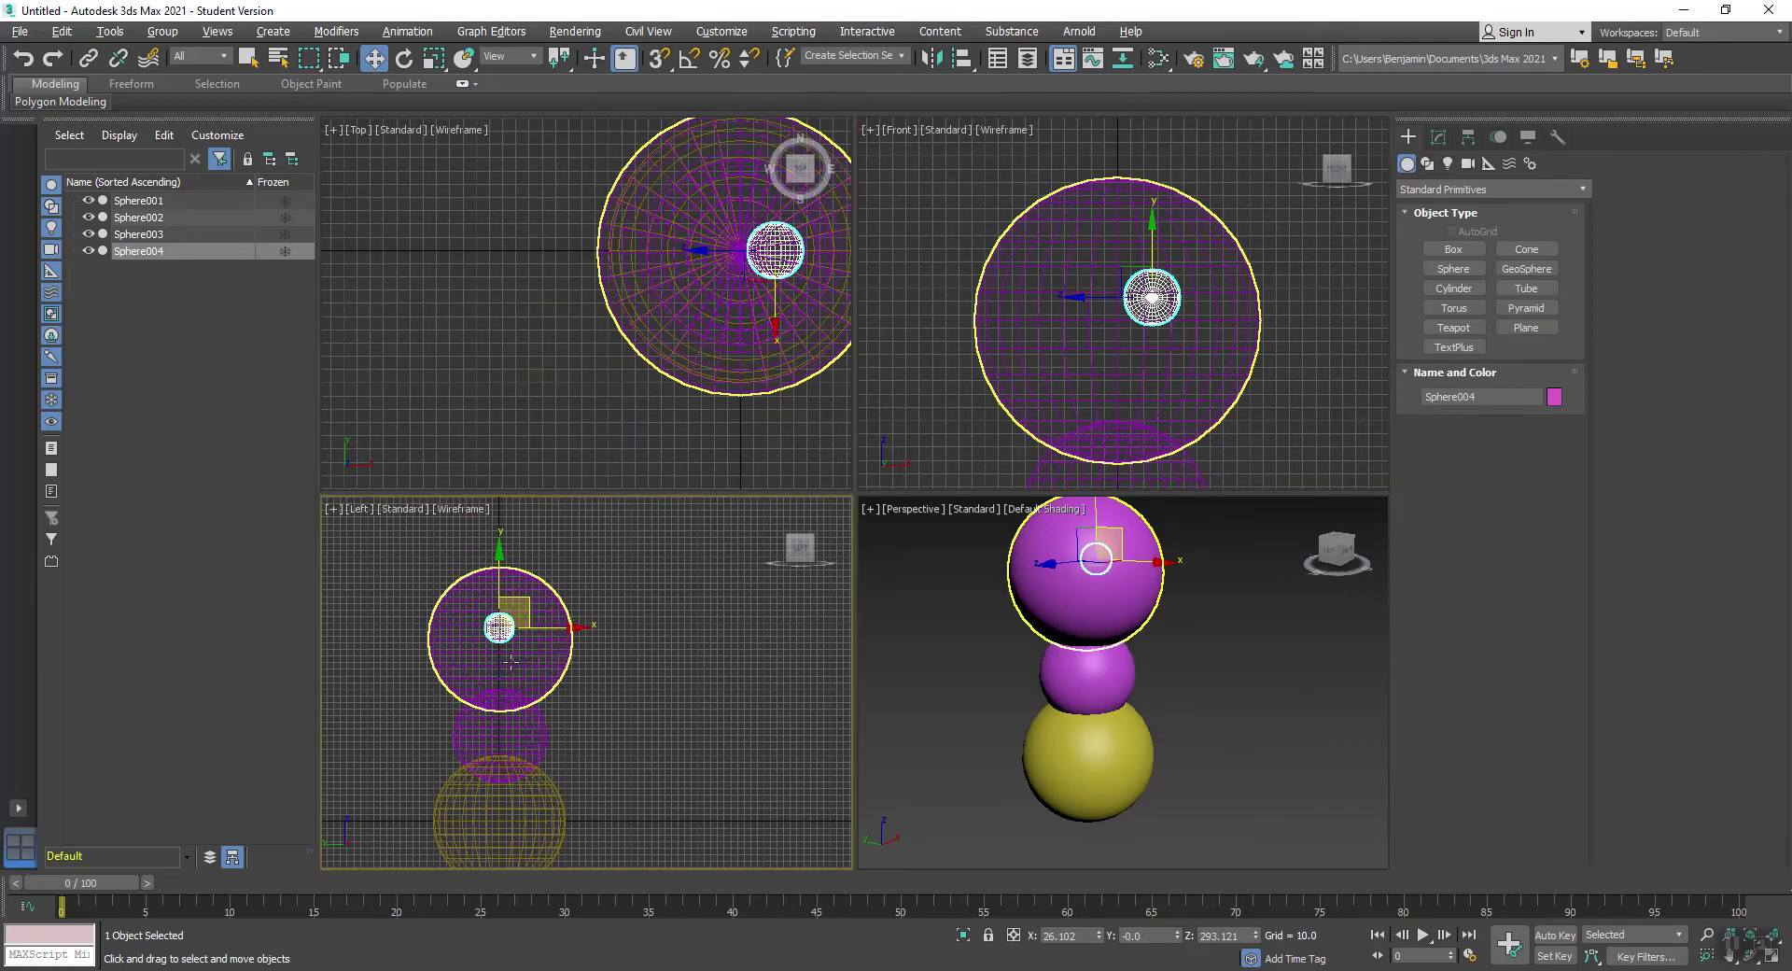
{"action": "left_click_drag", "start_coordinate": [538, 594], "coordinate": [679, 598]}
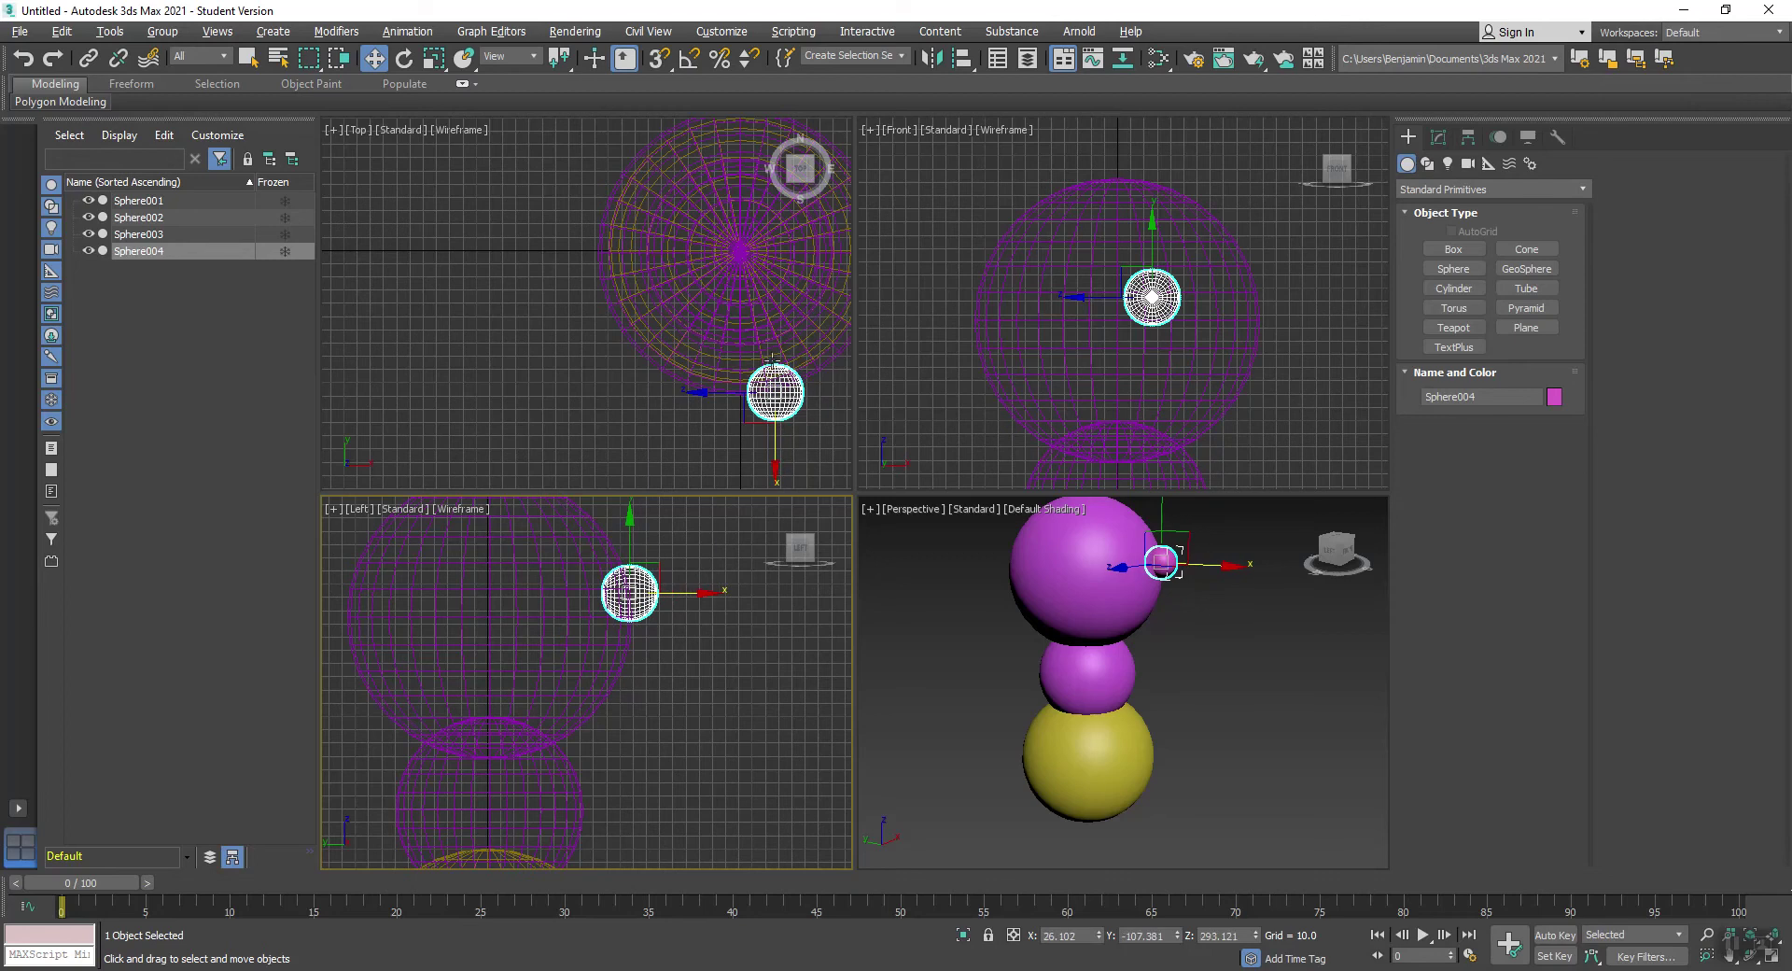
Step: Seat the small sphere on the upper front surface of the top sphere with Select and Place, as the first eye
{"action": "middle_click_drag", "start_coordinate": [1107, 568], "coordinate": [1087, 627]}
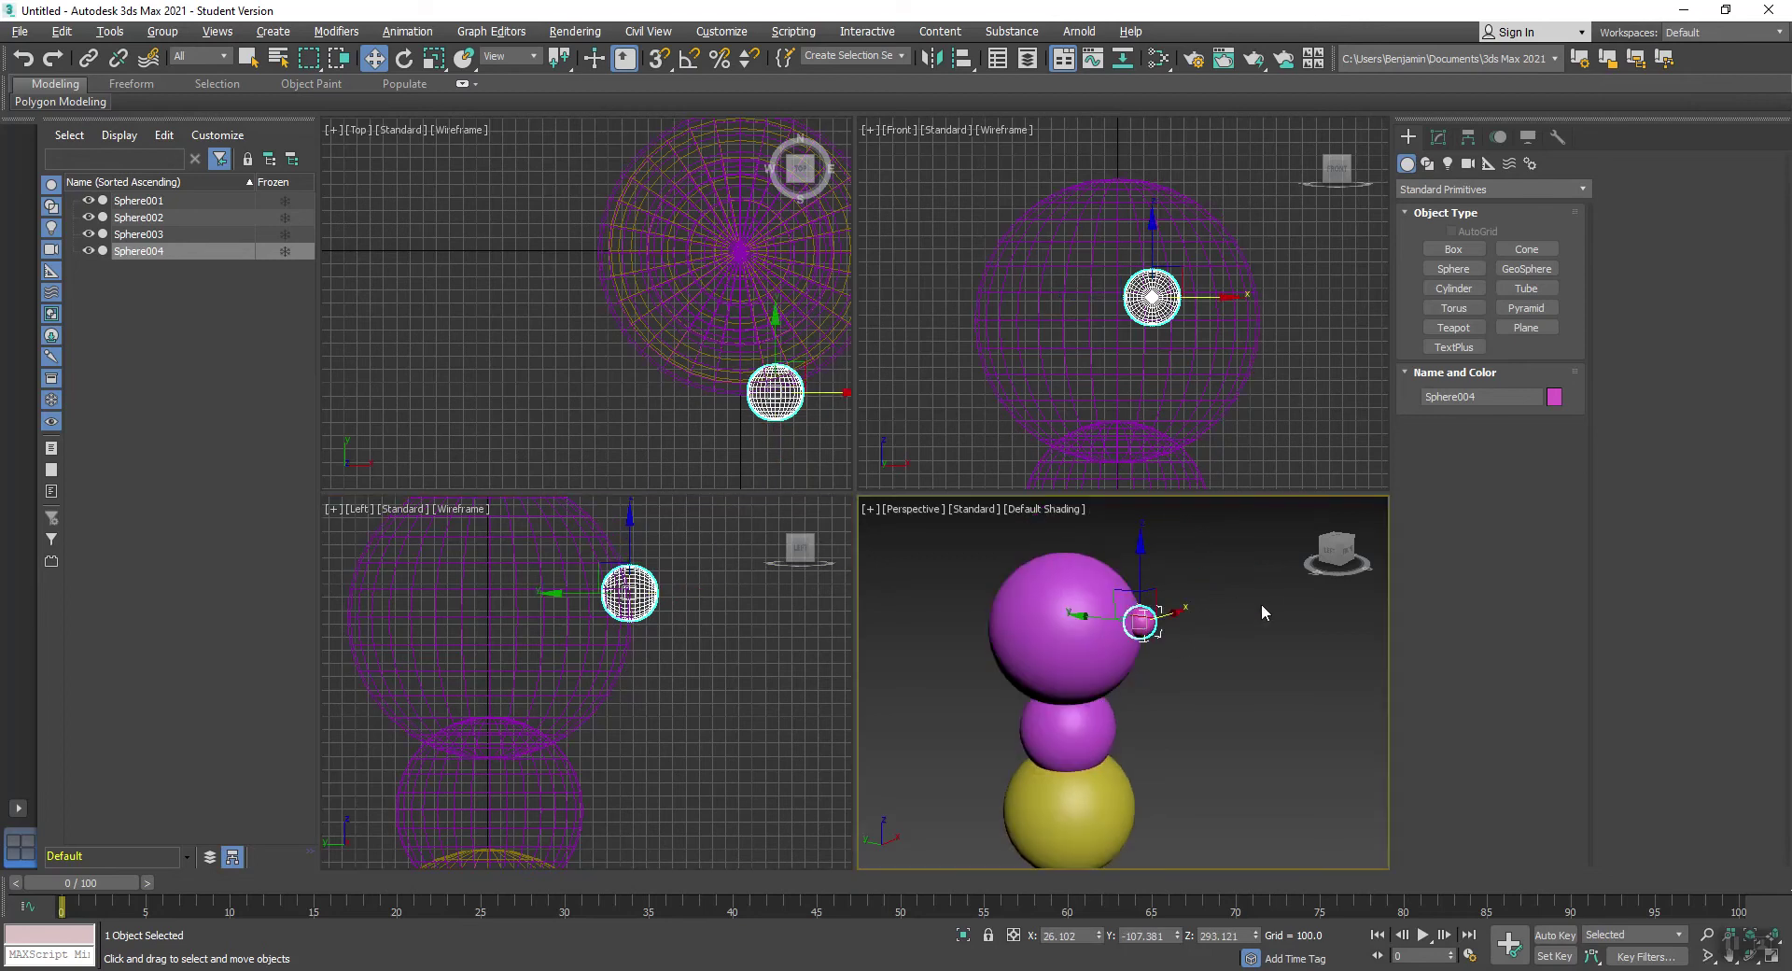
{"action": "left_click_drag", "start_coordinate": [1344, 554], "coordinate": [1318, 542]}
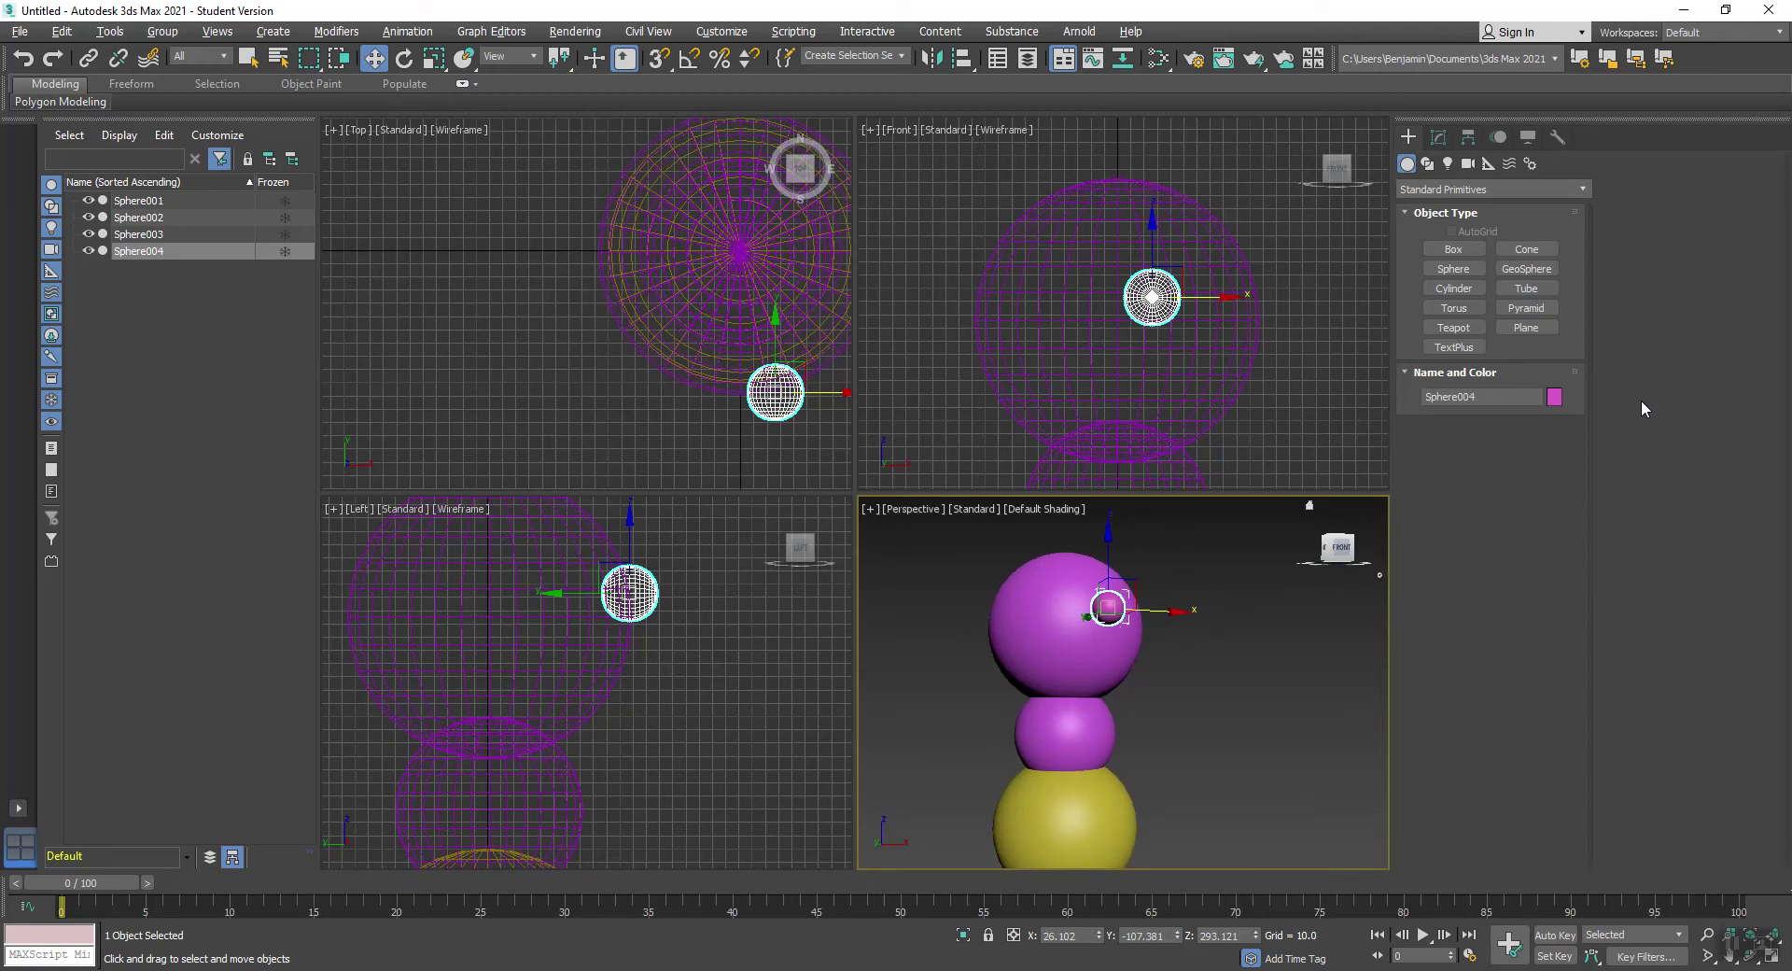
{"action": "scroll", "coordinate": [1083, 597], "scroll_direction": "up", "scroll_amount": 4}
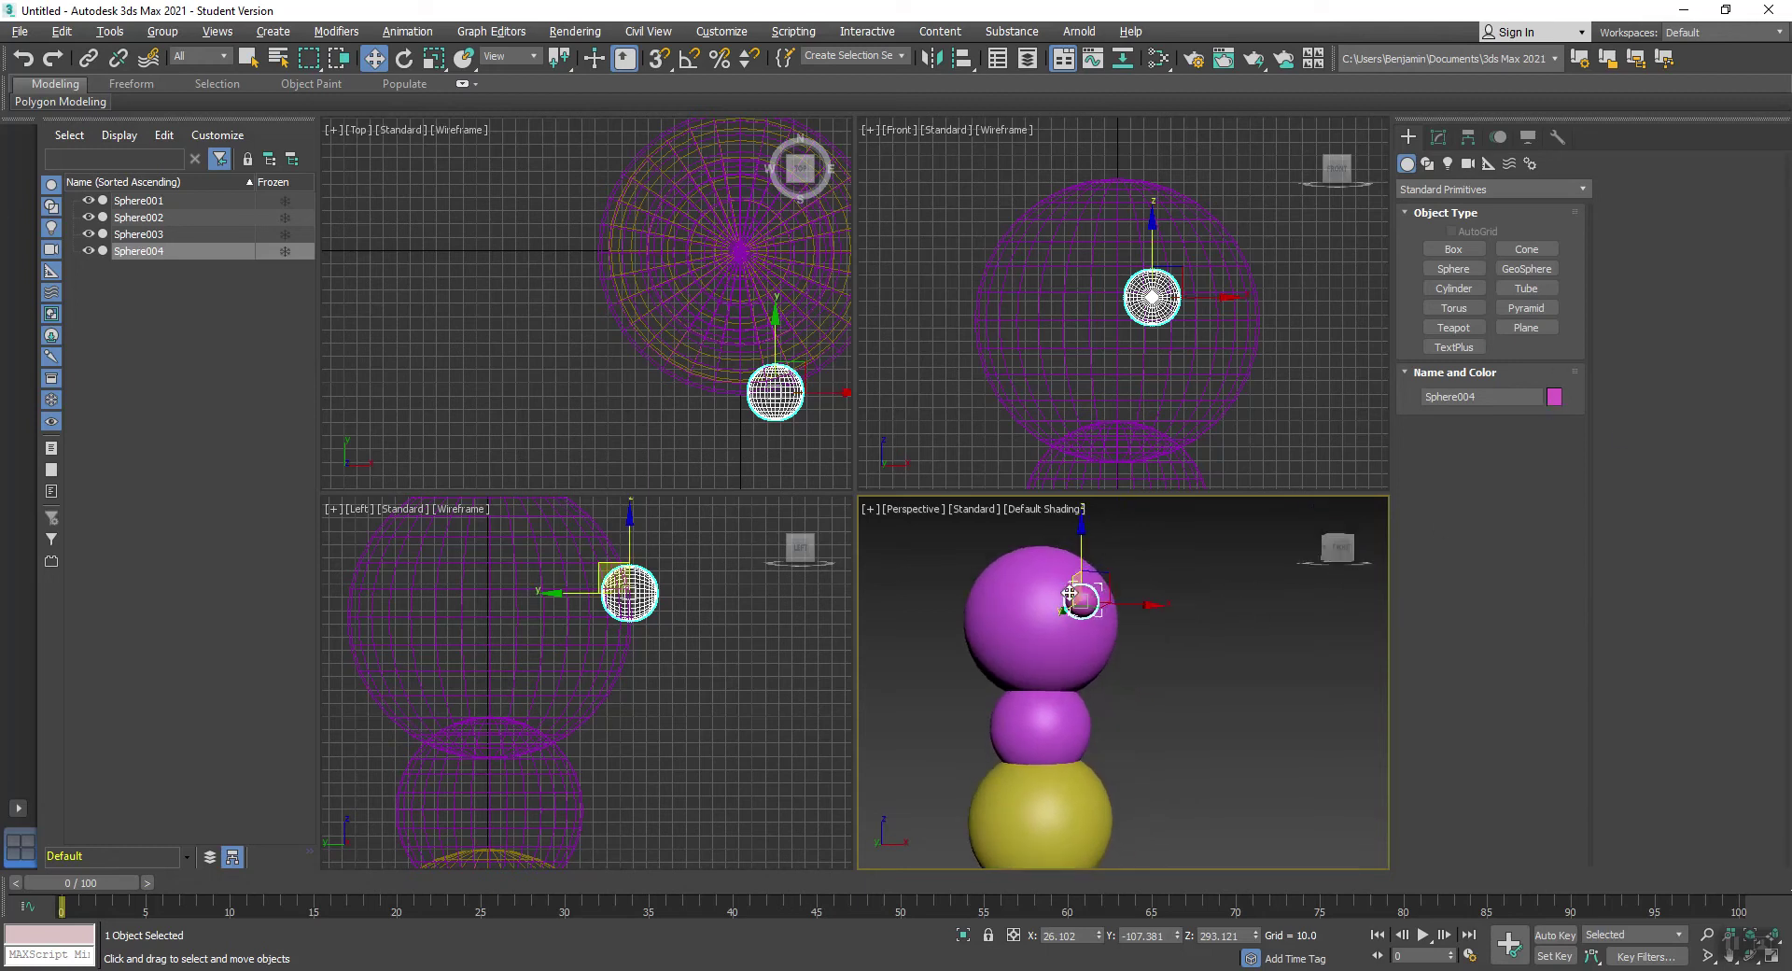
{"action": "left_click", "coordinate": [434, 58]}
{"action": "left_click", "coordinate": [463, 59]}
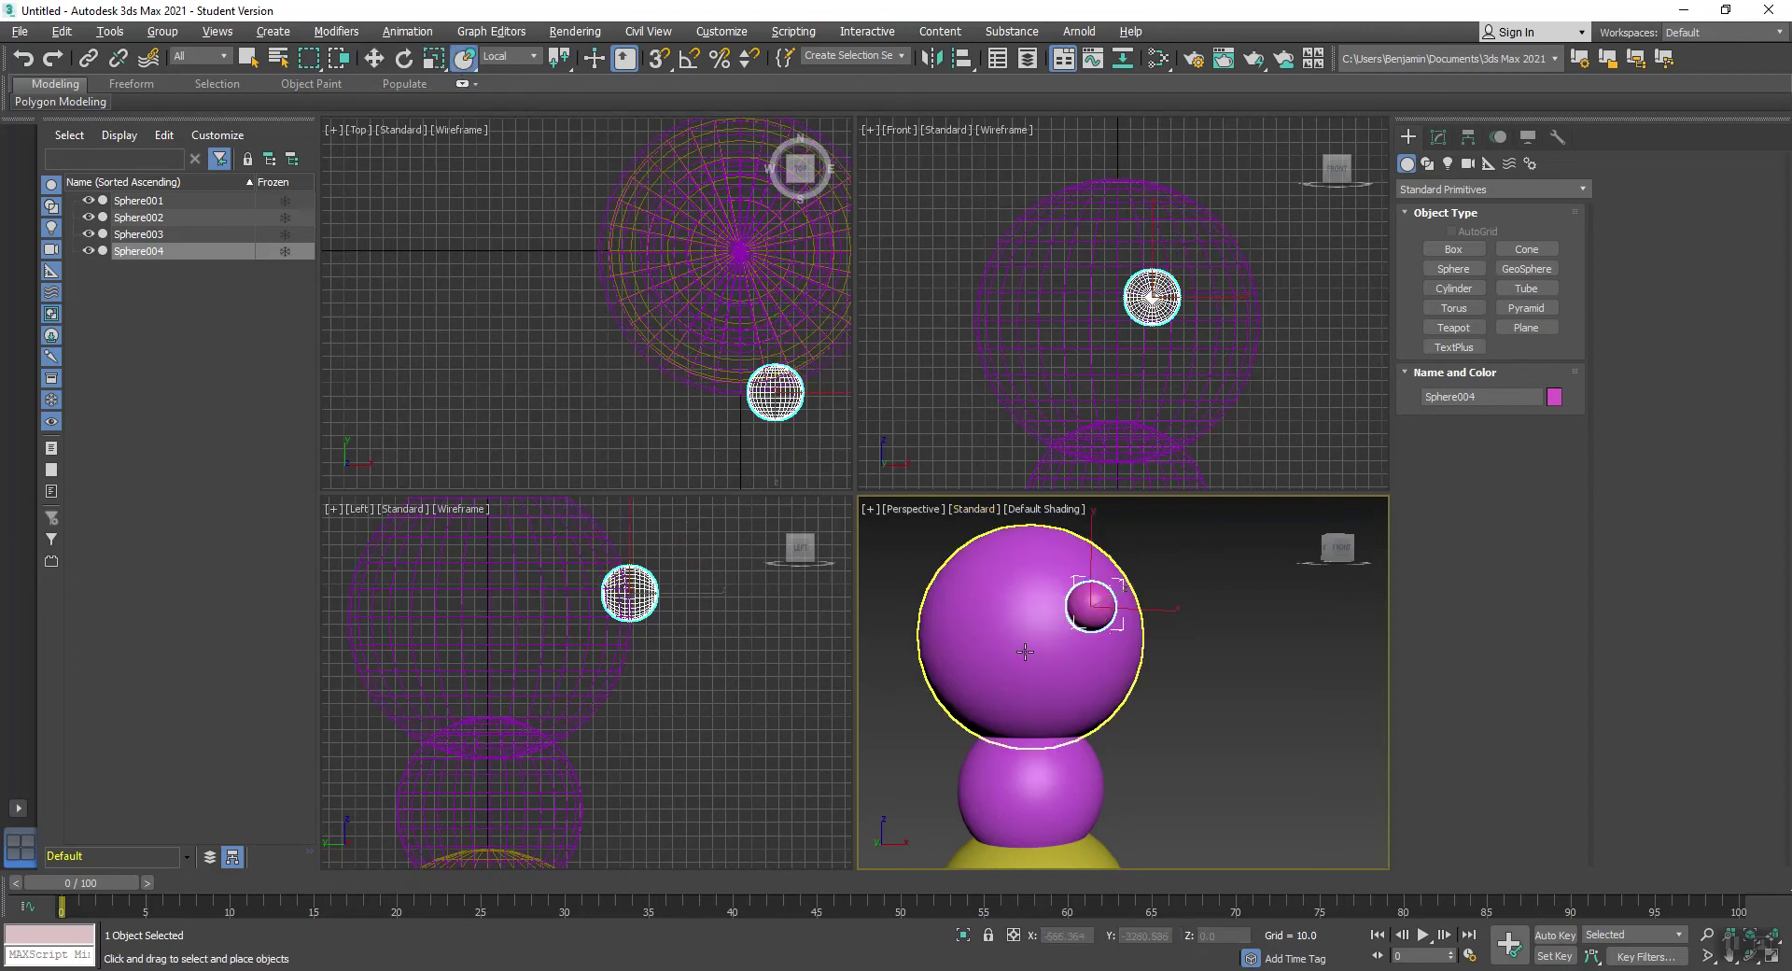
{"action": "mouse_move", "coordinate": [1088, 602]}
{"action": "left_mouse_down"}
{"action": "mouse_move", "coordinate": [1062, 560]}
{"action": "mouse_move", "coordinate": [1036, 677]}
{"action": "mouse_move", "coordinate": [1052, 781]}
{"action": "mouse_move", "coordinate": [1103, 852]}
{"action": "mouse_move", "coordinate": [1060, 608]}
{"action": "mouse_move", "coordinate": [1132, 612]}
{"action": "mouse_move", "coordinate": [960, 560]}
{"action": "mouse_move", "coordinate": [960, 627]}
{"action": "mouse_move", "coordinate": [1098, 595]}
{"action": "left_mouse_up"}
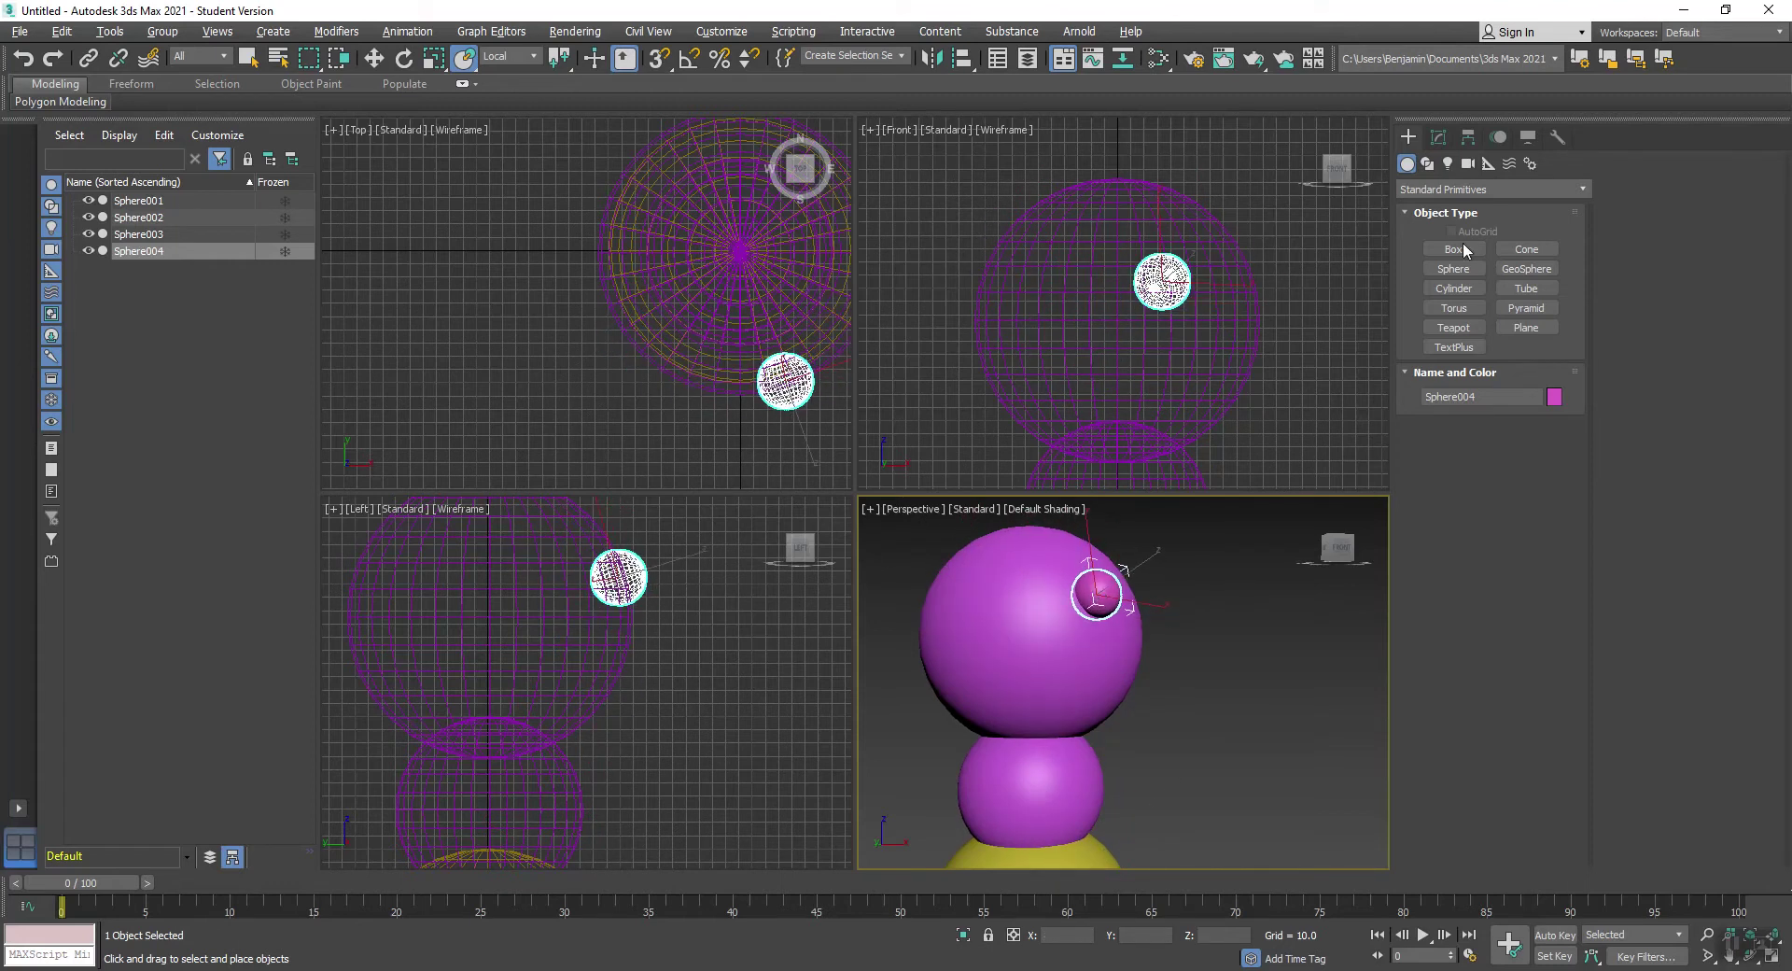
Step: Show edged faces in the perspective view and reduce the eye sphere's segments to 6
{"action": "left_click", "coordinate": [1438, 138]}
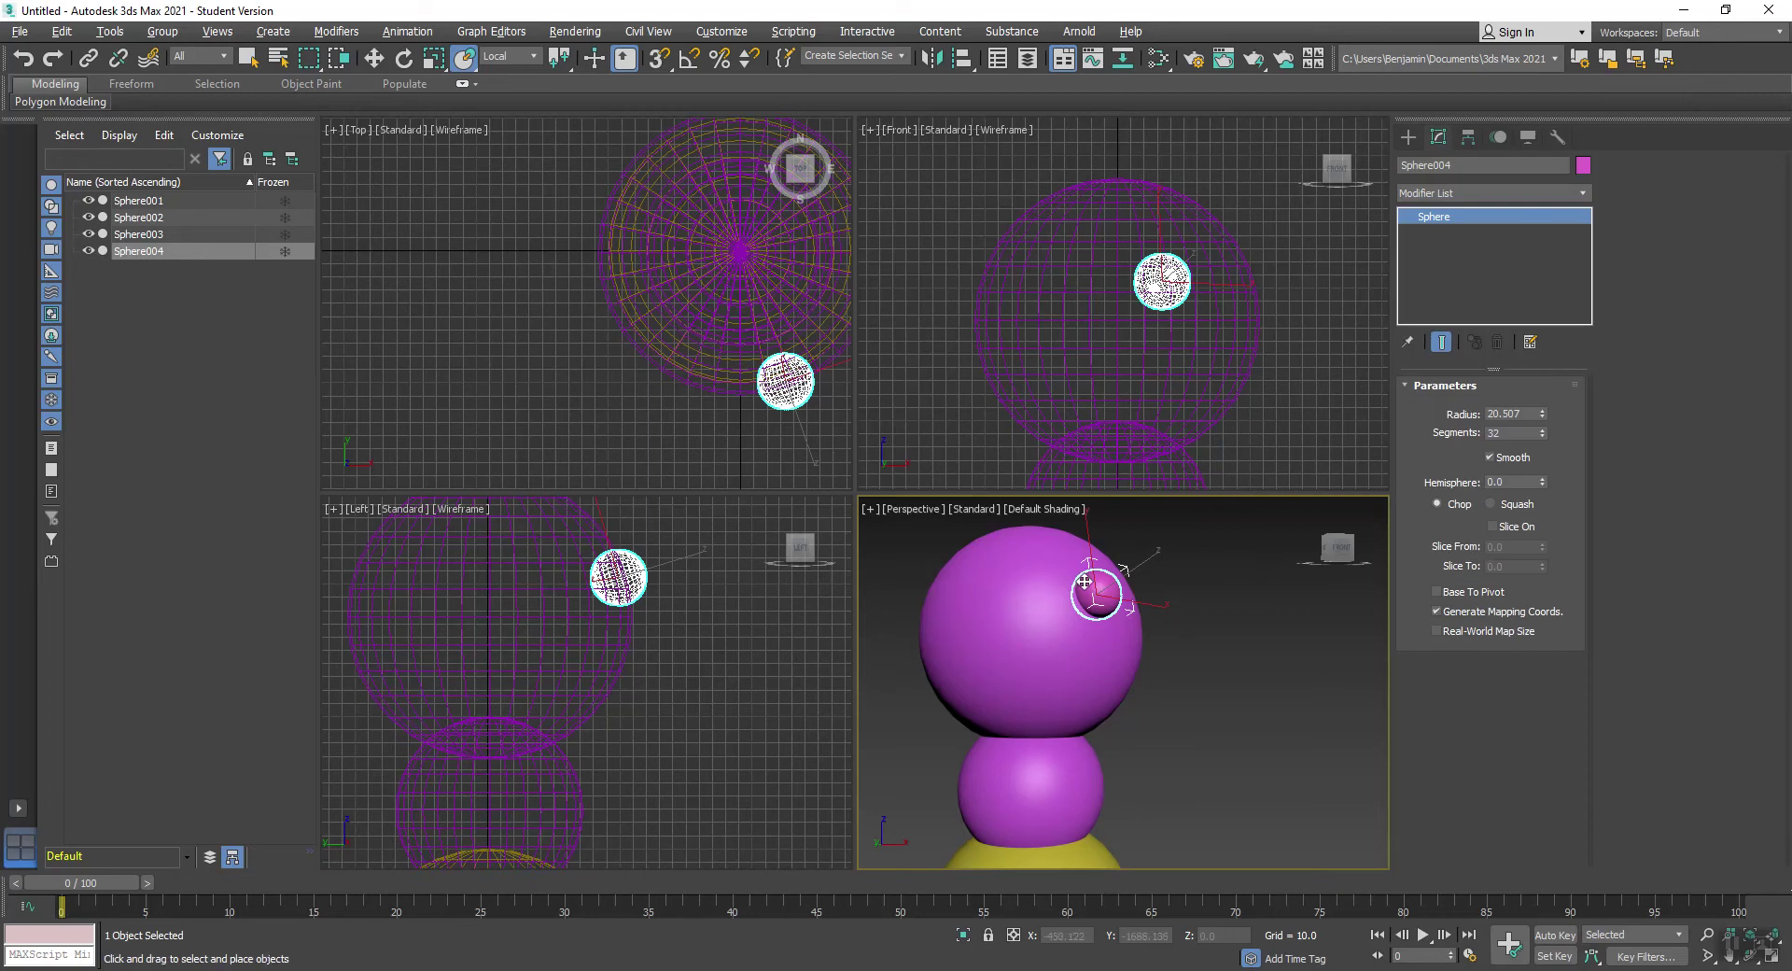
{"action": "left_click", "coordinate": [1046, 510]}
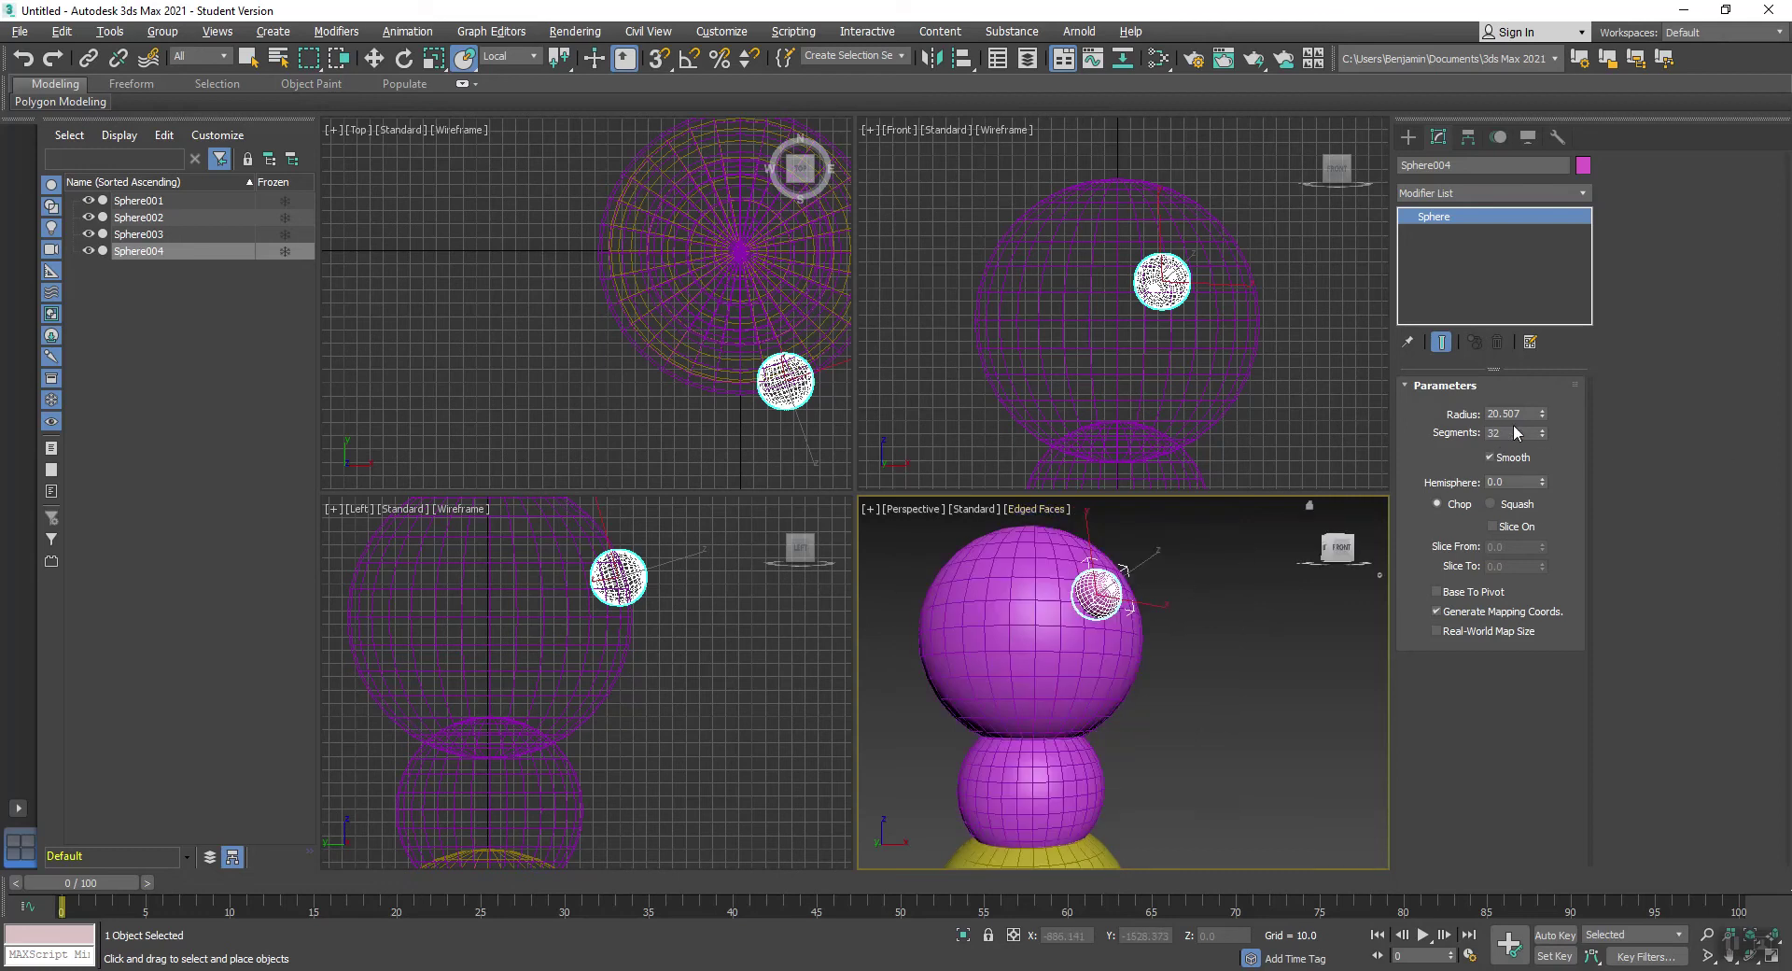
{"action": "left_click_drag", "start_coordinate": [1541, 436], "coordinate": [1545, 457]}
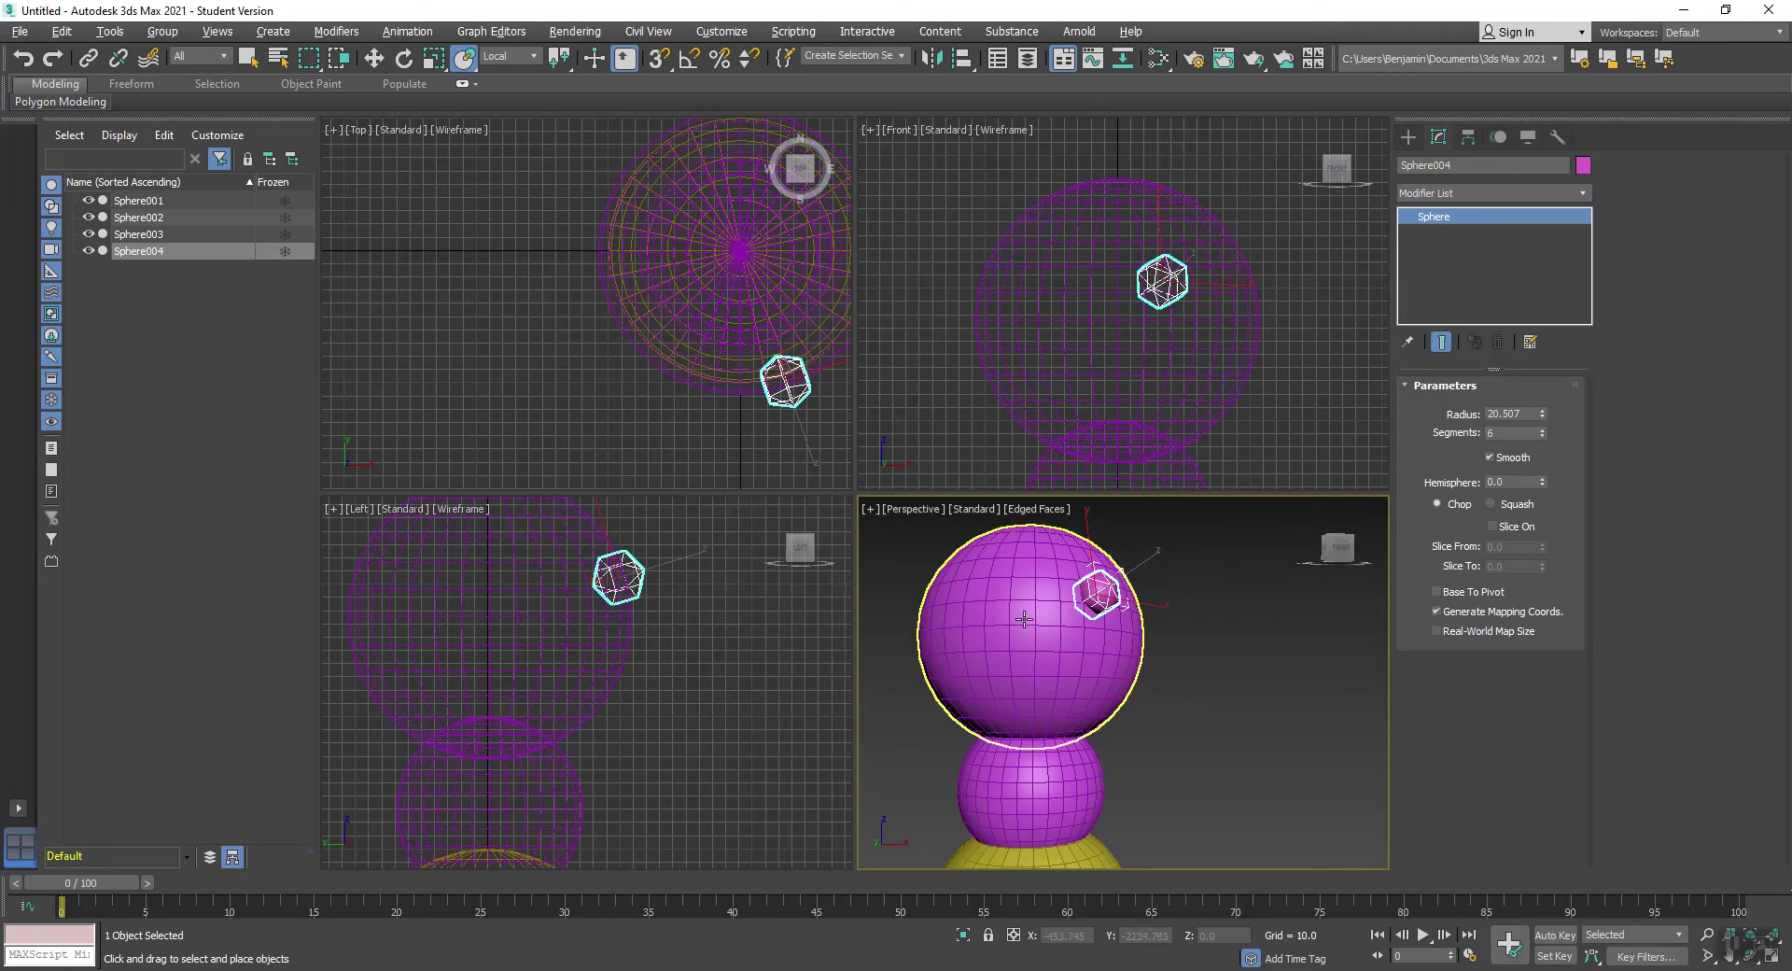
Step: Change the eye sphere's object color to dark blue
{"action": "middle_click_drag", "start_coordinate": [1045, 657], "coordinate": [1079, 651]}
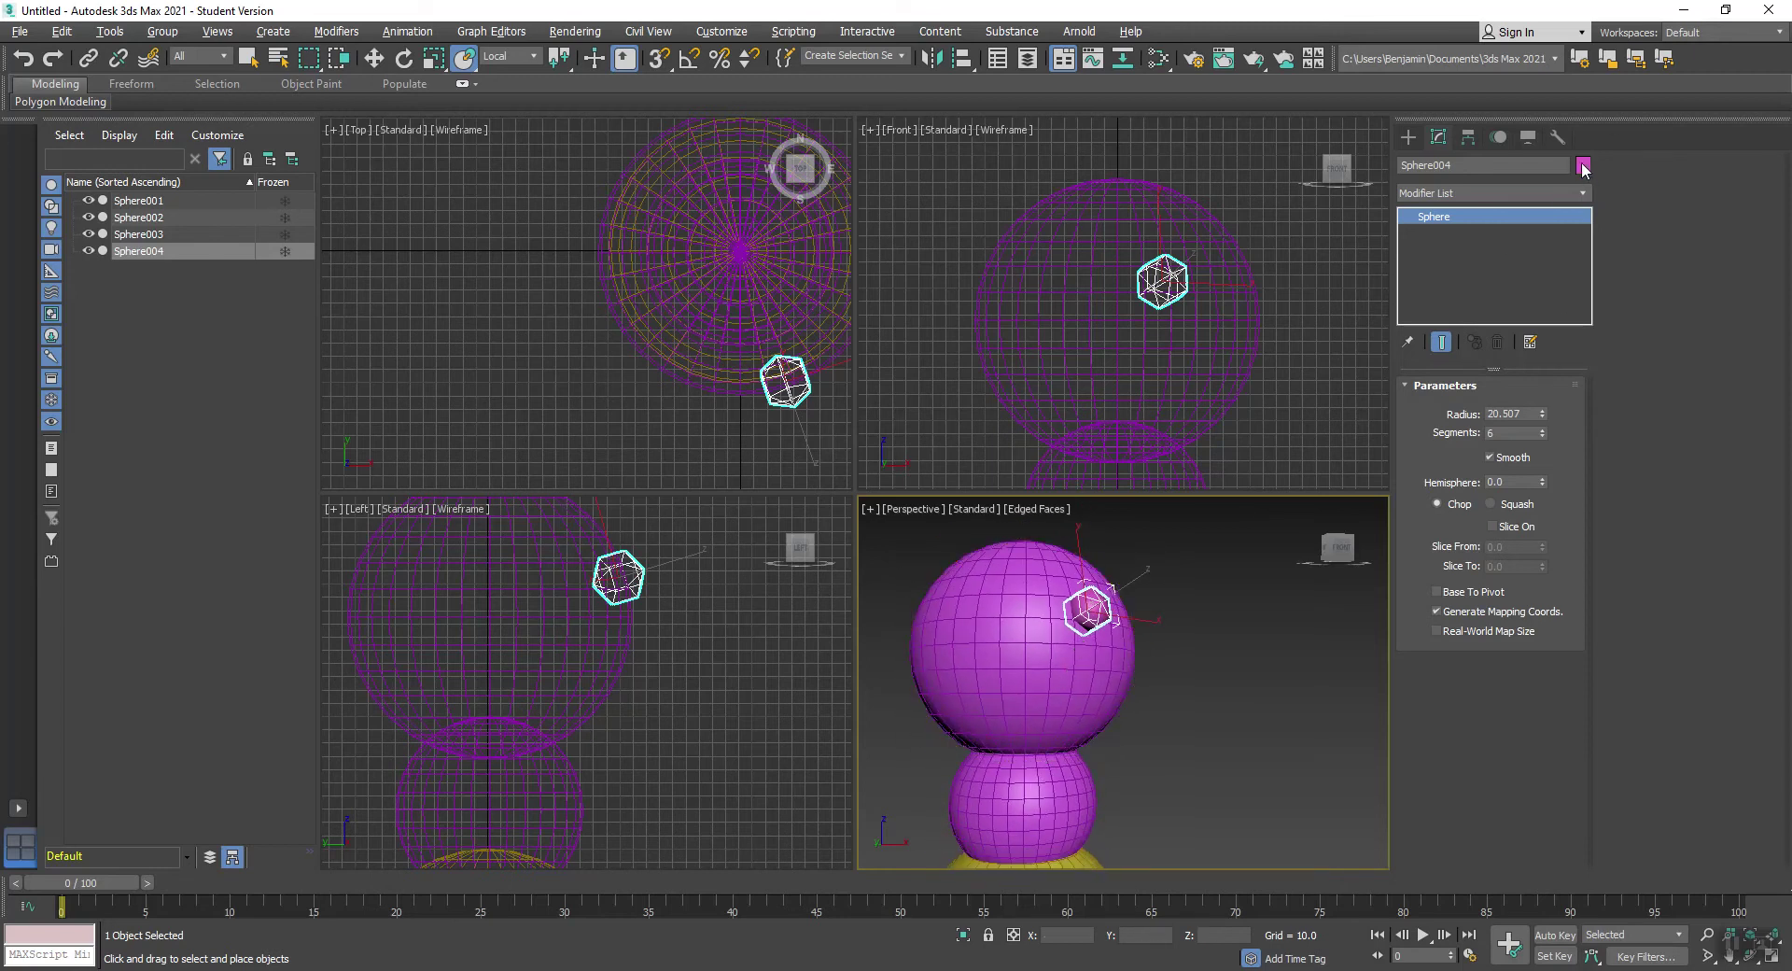
{"action": "left_click", "coordinate": [1583, 165]}
{"action": "left_click", "coordinate": [973, 480]}
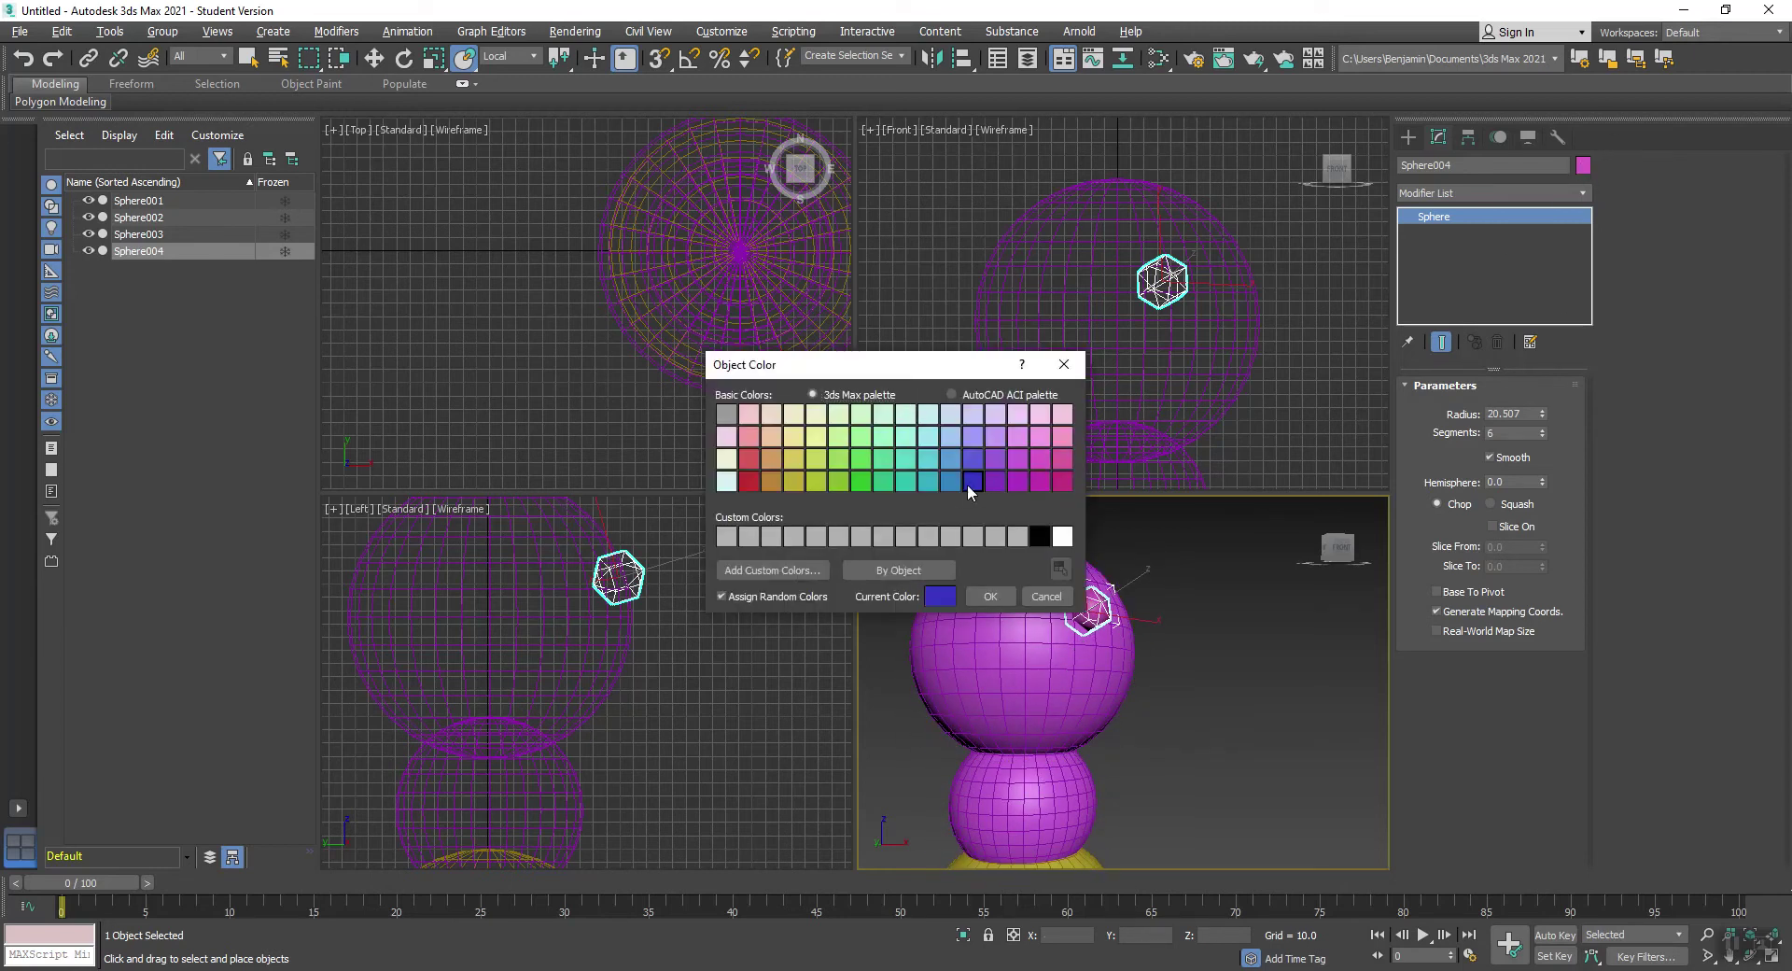
{"action": "left_click", "coordinate": [990, 596]}
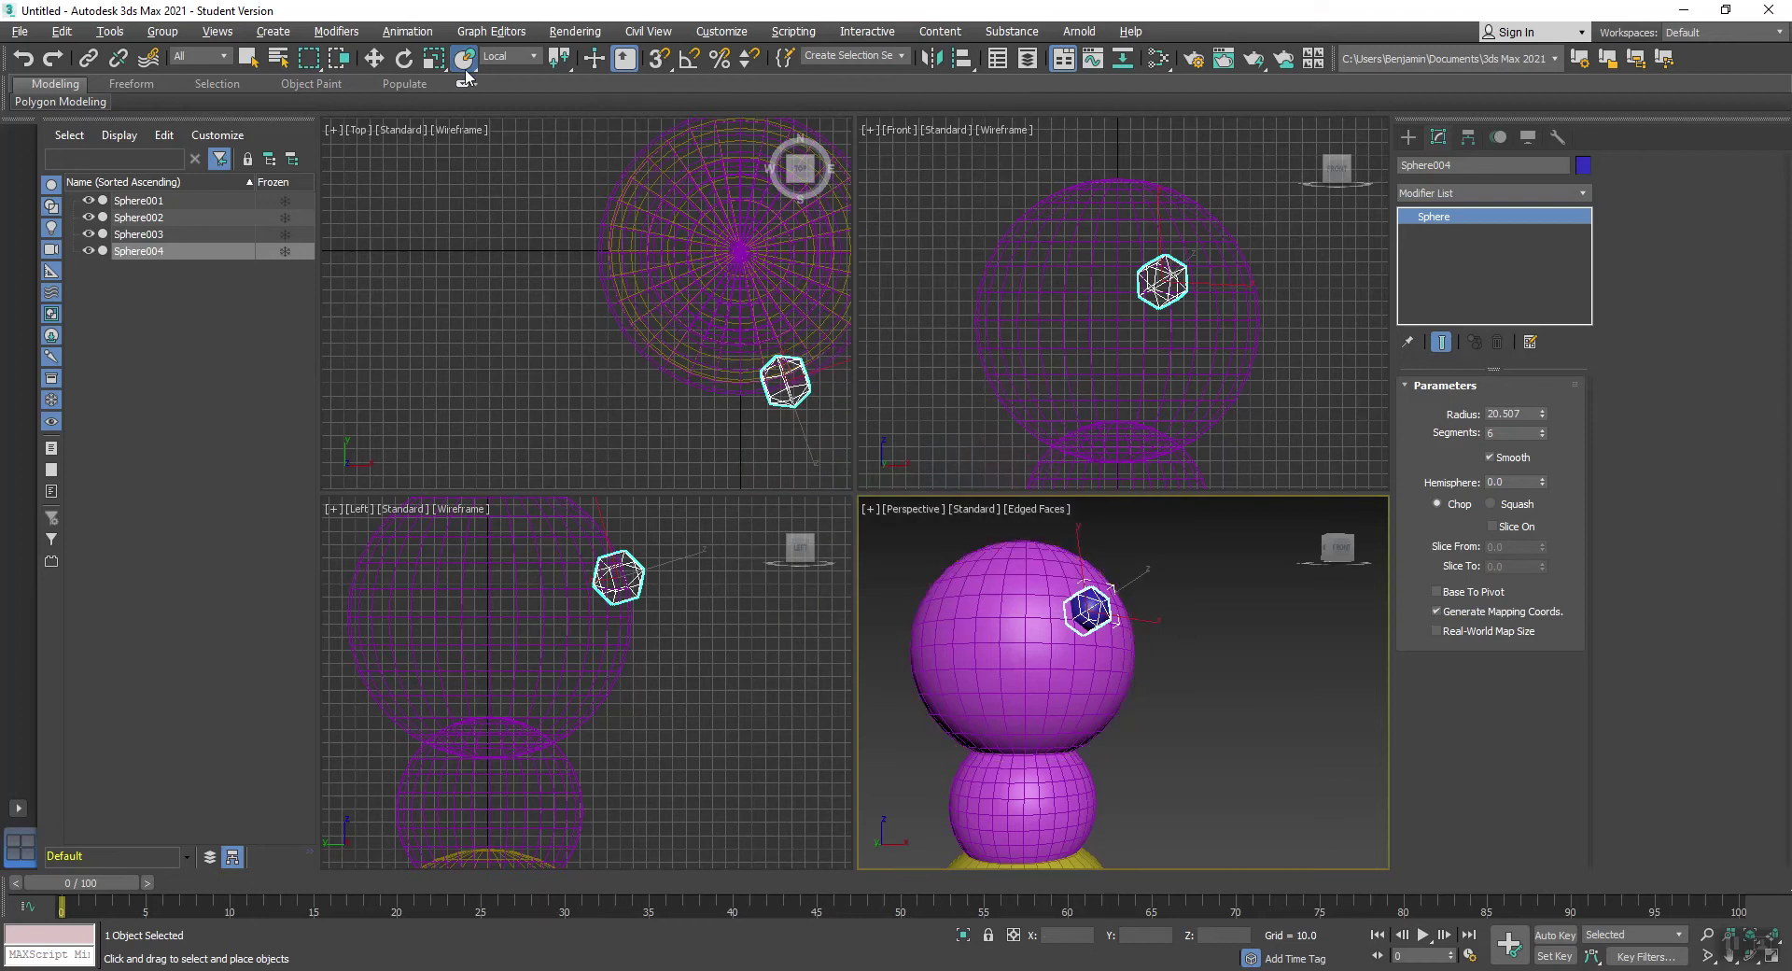
Step: Clone the eye sphere as an instance and place one of the pair on the opposite side of the head as the second eye
{"action": "right_click", "coordinate": [1090, 594]}
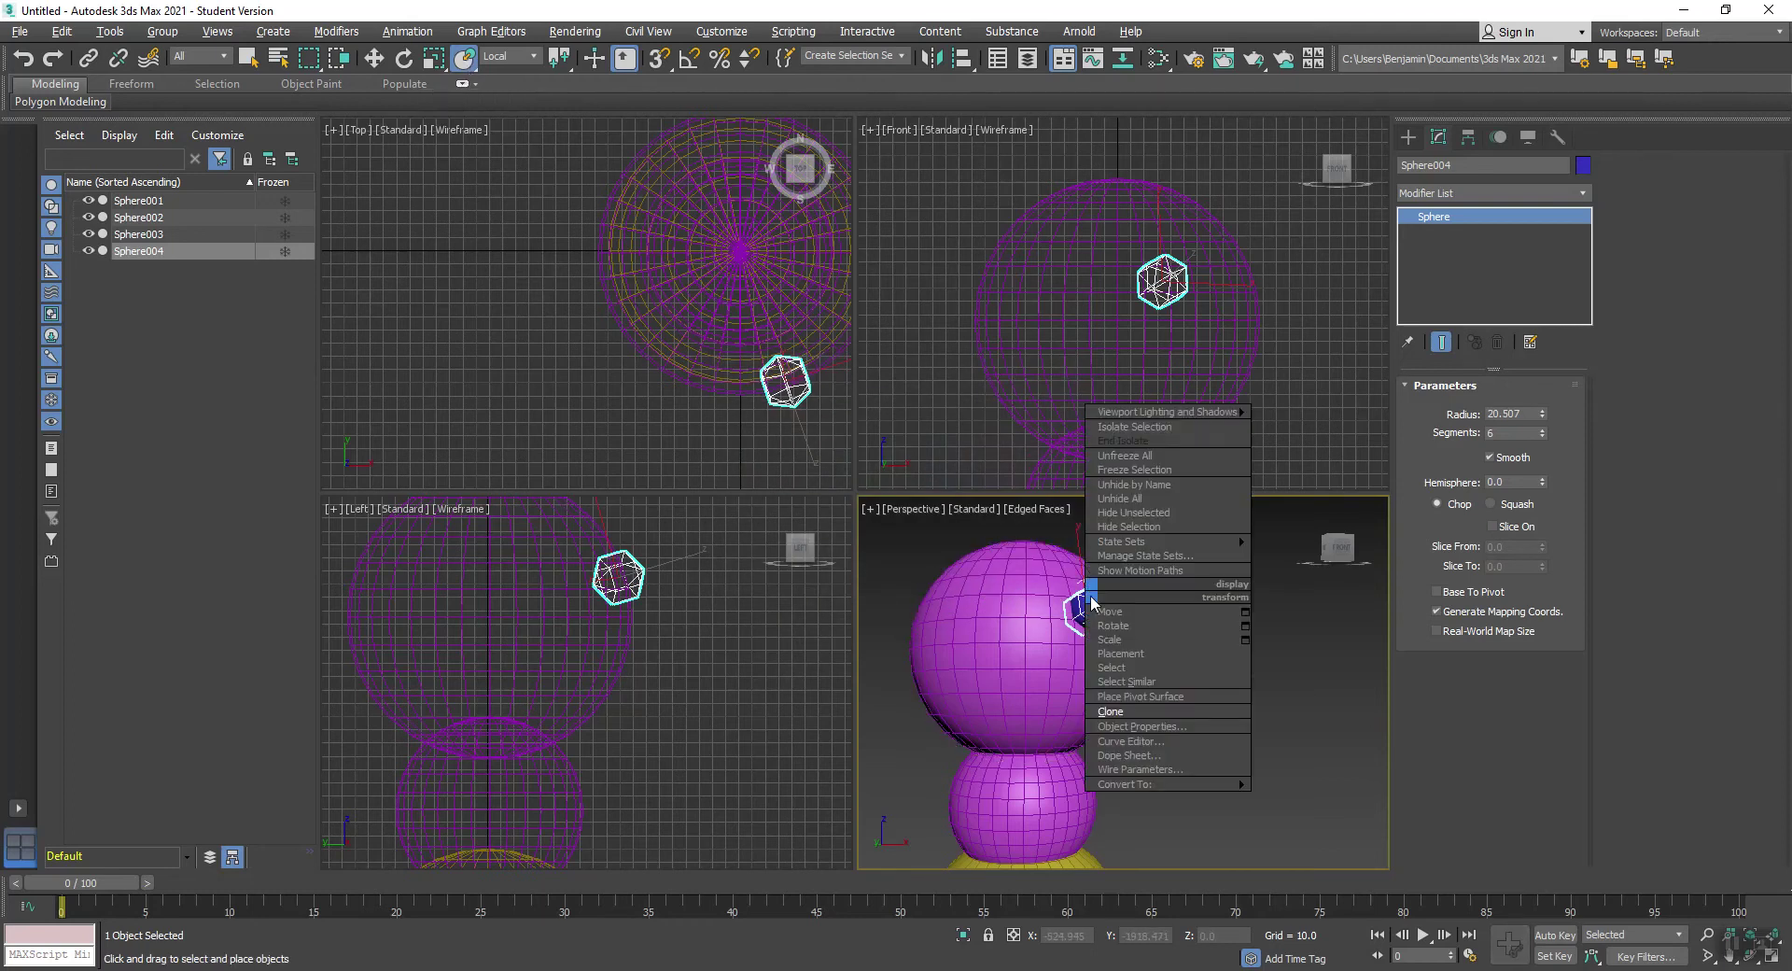
{"action": "left_click", "coordinate": [1109, 713]}
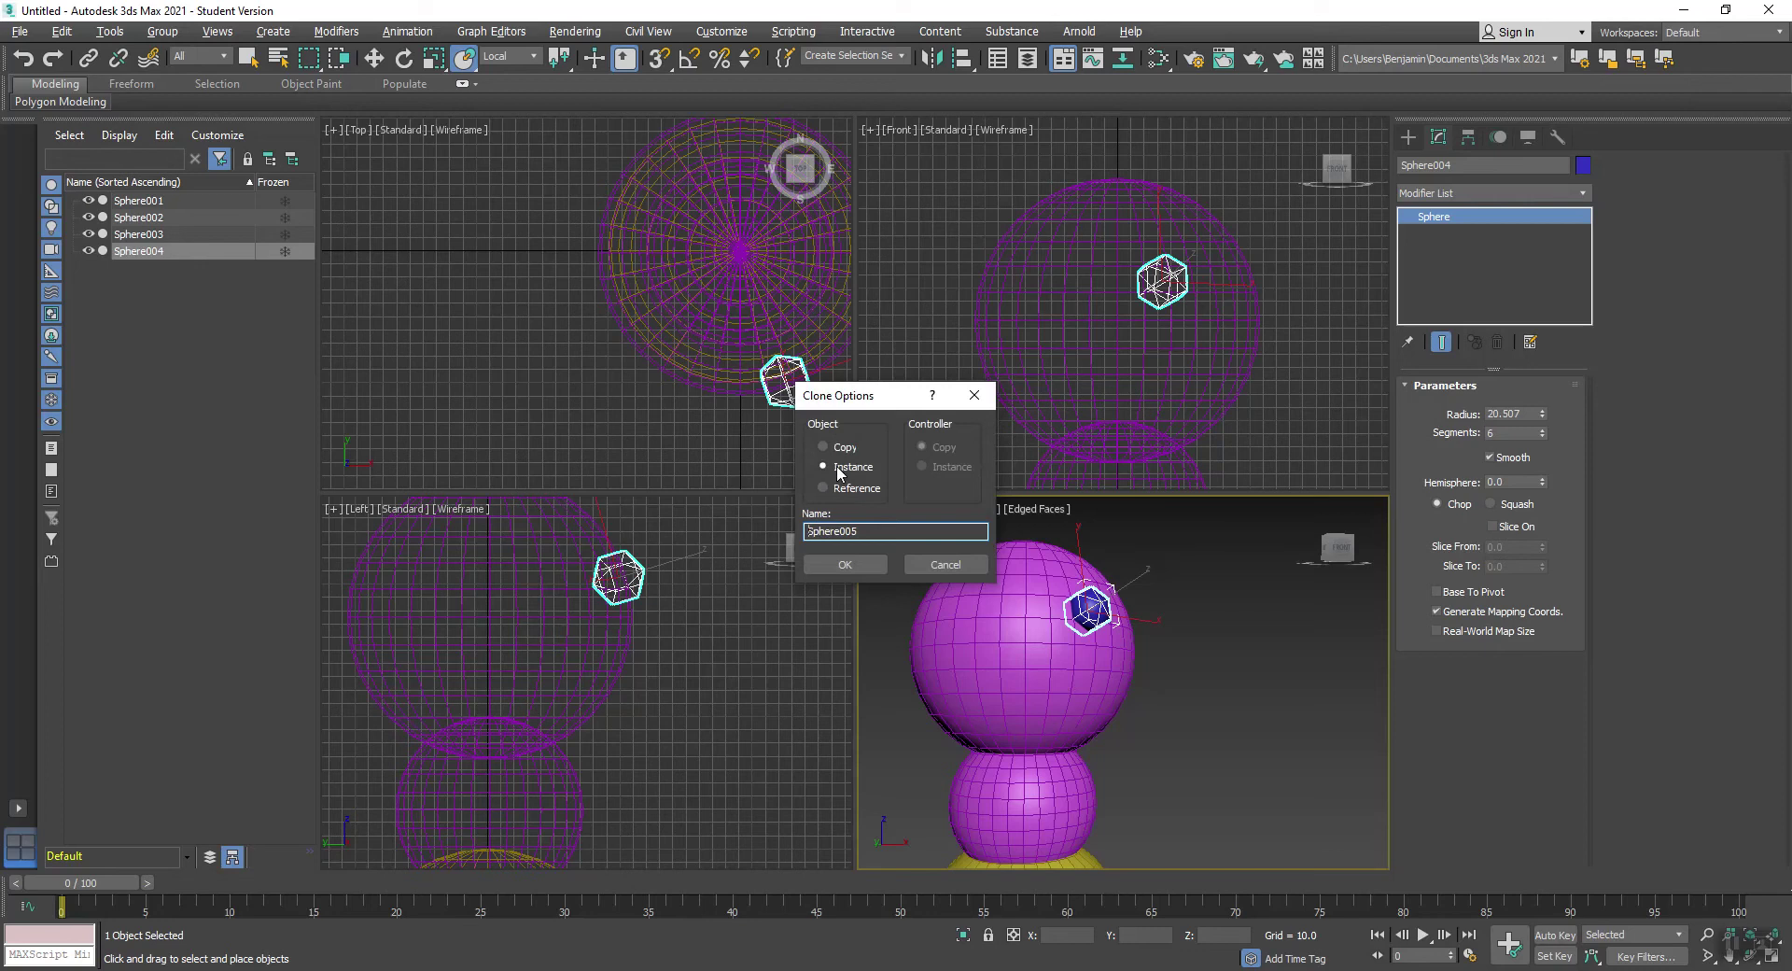
{"action": "left_click", "coordinate": [845, 564]}
{"action": "left_click_drag", "start_coordinate": [1089, 609], "coordinate": [967, 609]}
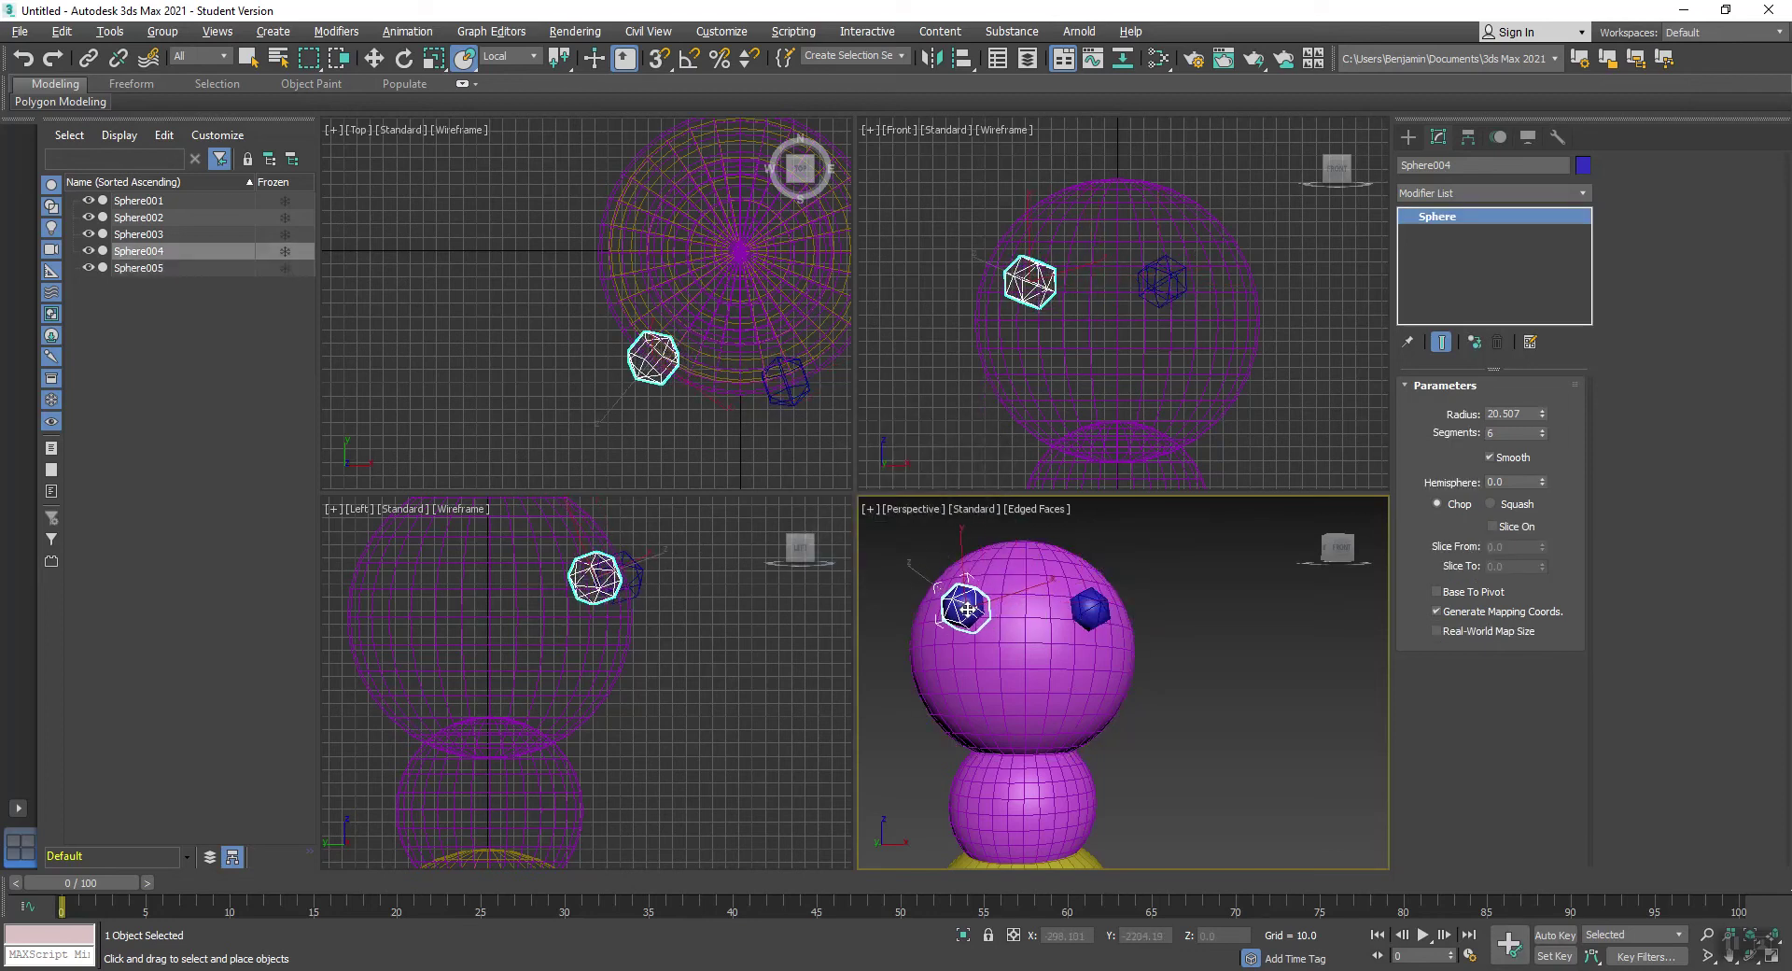
Step: Clone the second eye and place one of the pair low on the front of the head, centred as the first mouth piece
{"action": "right_click", "coordinate": [967, 608]}
{"action": "left_click", "coordinate": [1036, 718]}
{"action": "left_click", "coordinate": [847, 564]}
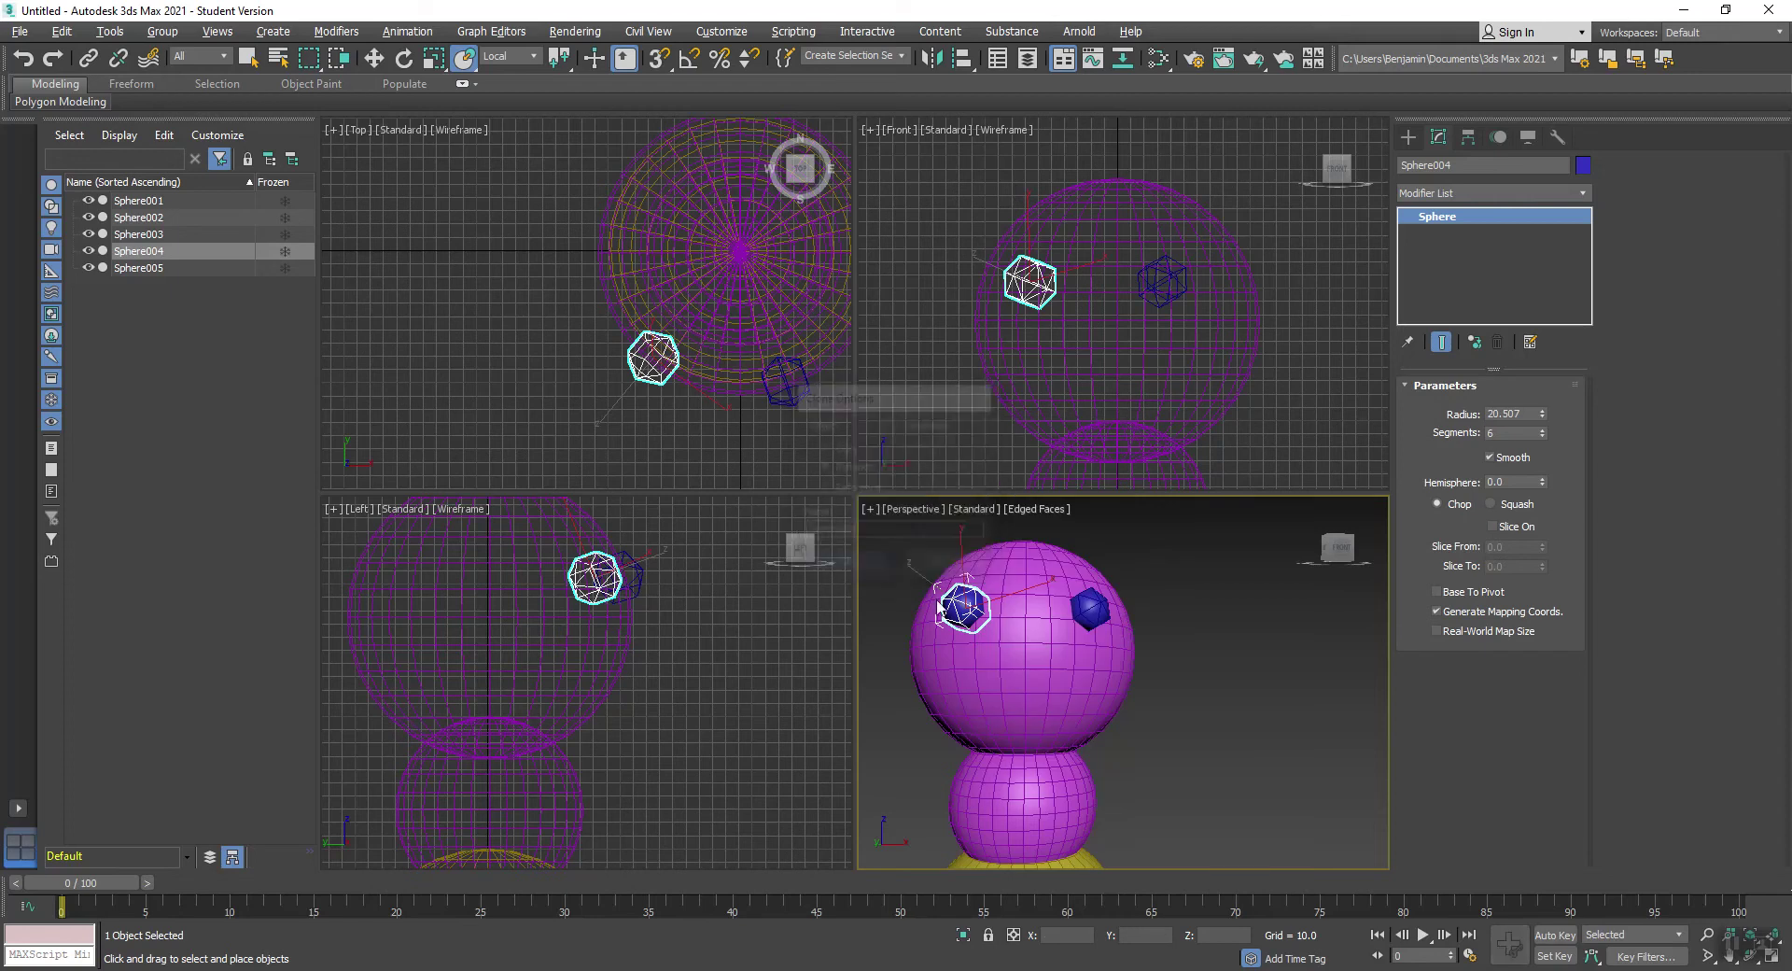
{"action": "left_click_drag", "start_coordinate": [967, 616], "coordinate": [952, 651]}
{"action": "left_click_drag", "start_coordinate": [966, 696], "coordinate": [1029, 712]}
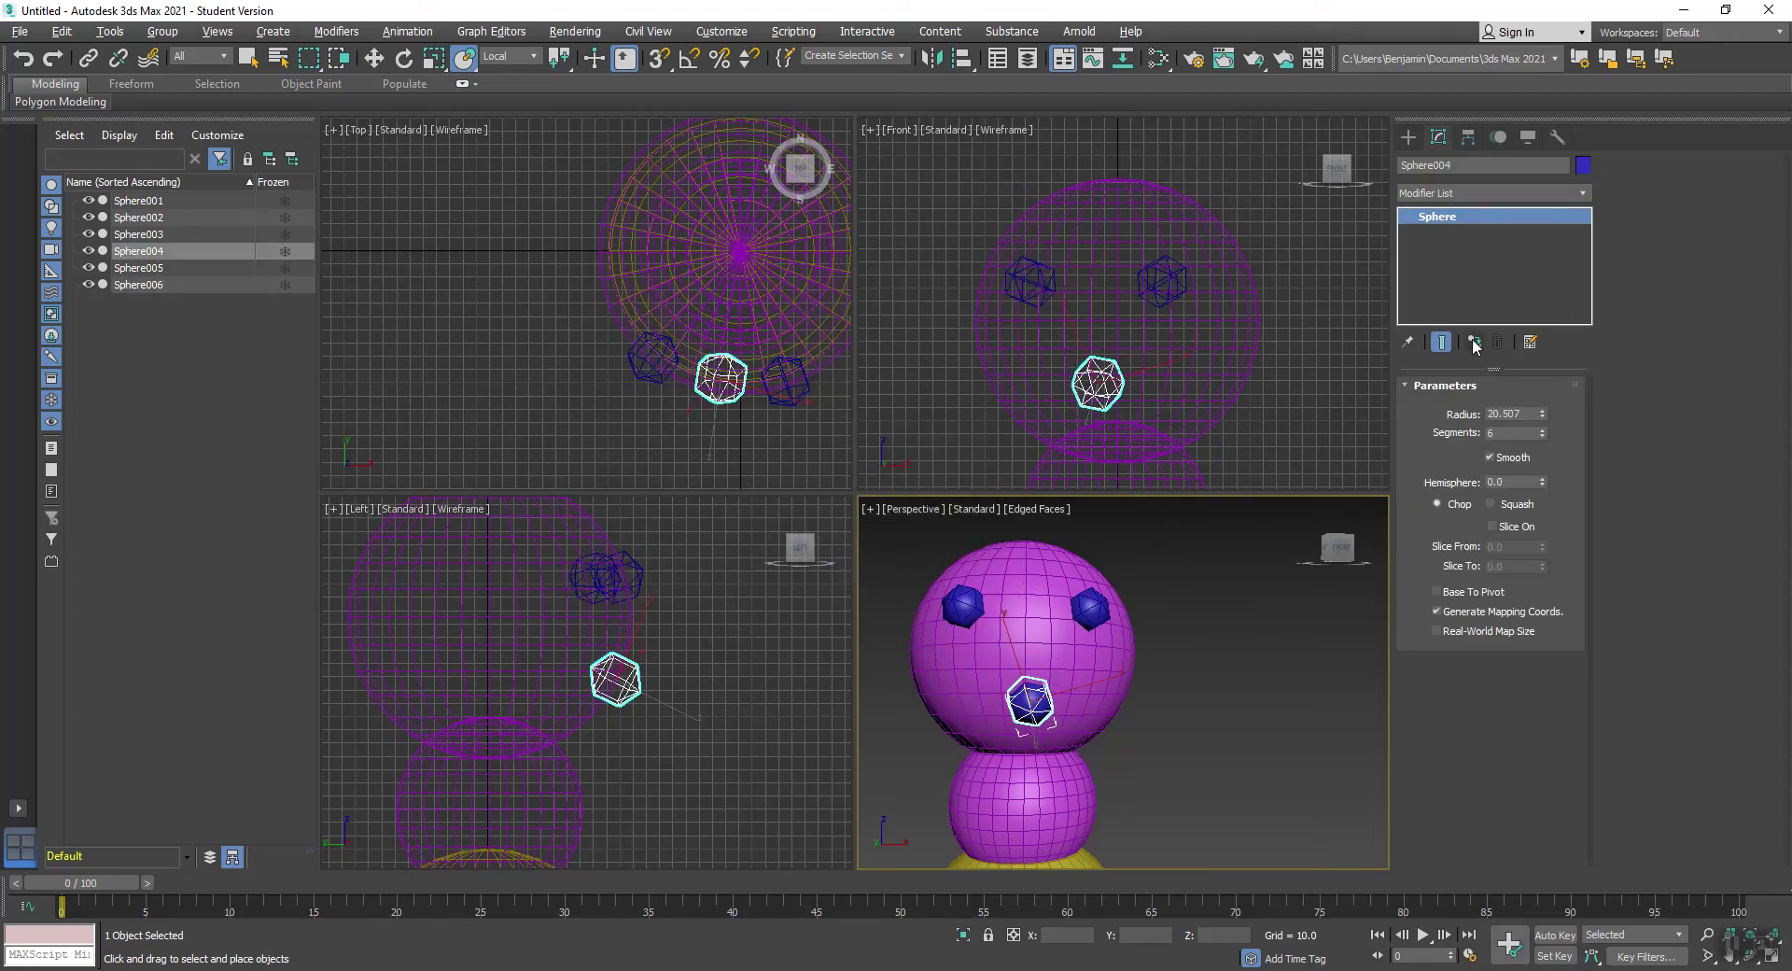
Step: Make the mouth sphere unique and reduce its radius to about 13.5
{"action": "left_click", "coordinate": [1474, 343]}
{"action": "left_click_drag", "start_coordinate": [1544, 422], "coordinate": [1543, 469]}
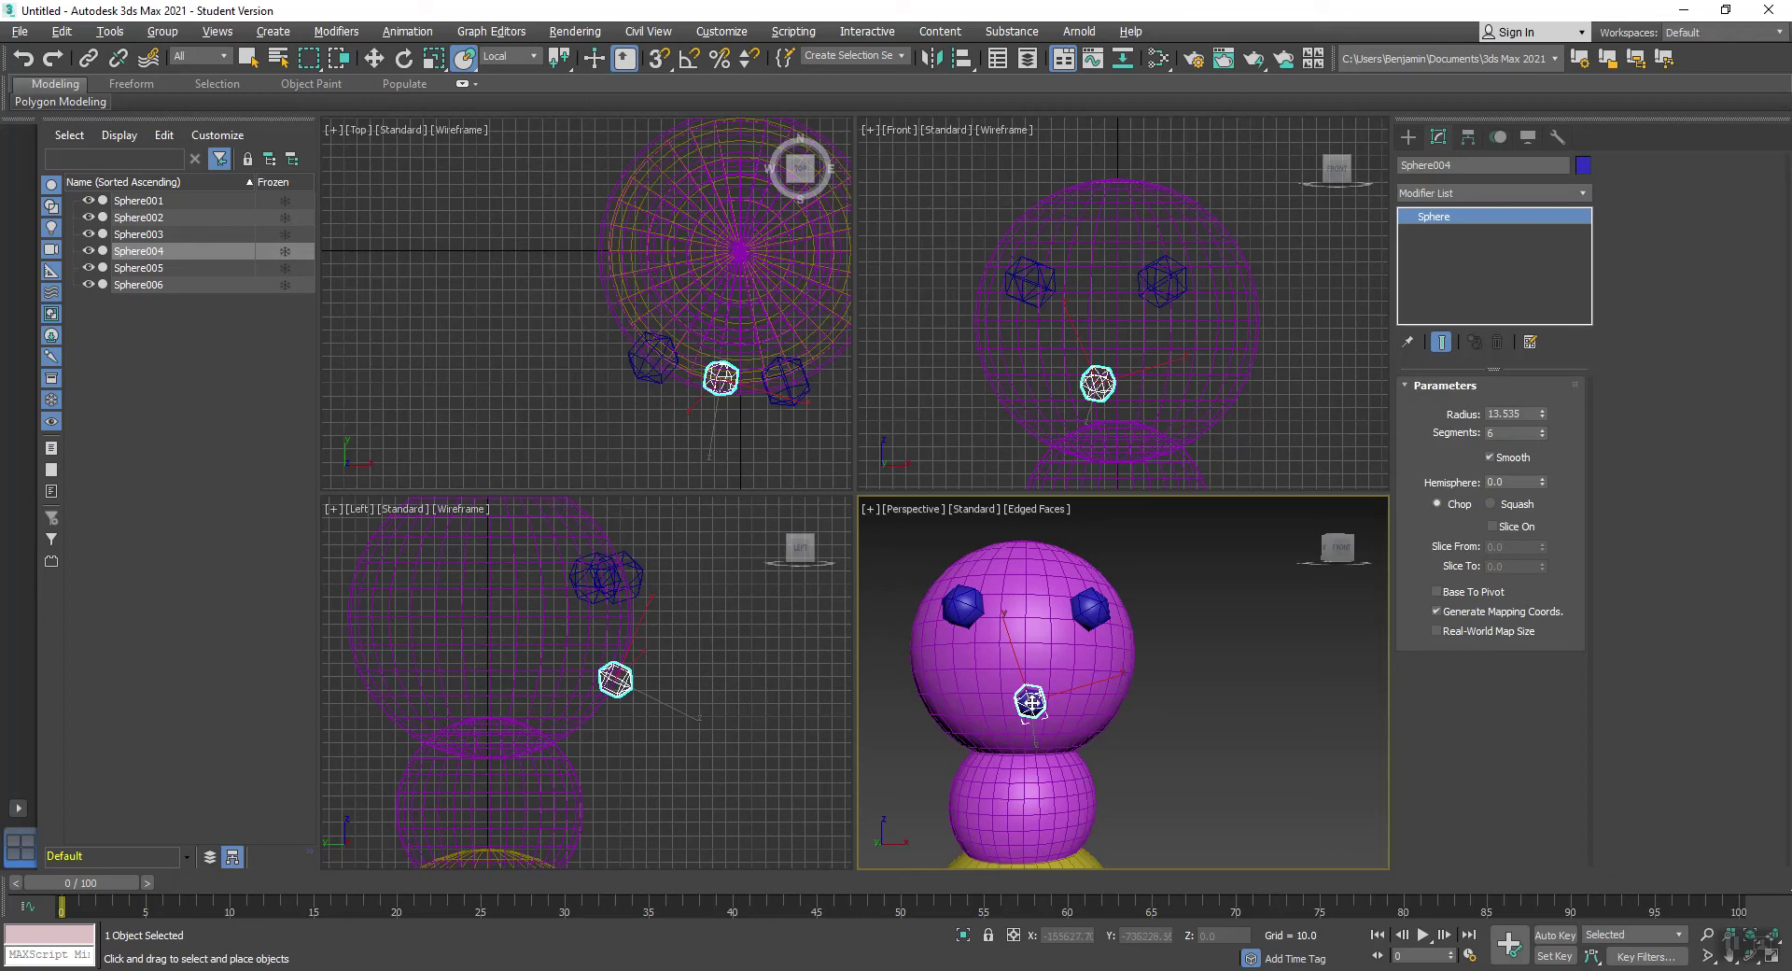
Step: Clone the mouth sphere four times across the head's surface, using instances, to form a five-piece curved smile, and deselect
{"action": "left_click_drag", "start_coordinate": [1030, 705], "coordinate": [1074, 692], "text": "shift"}
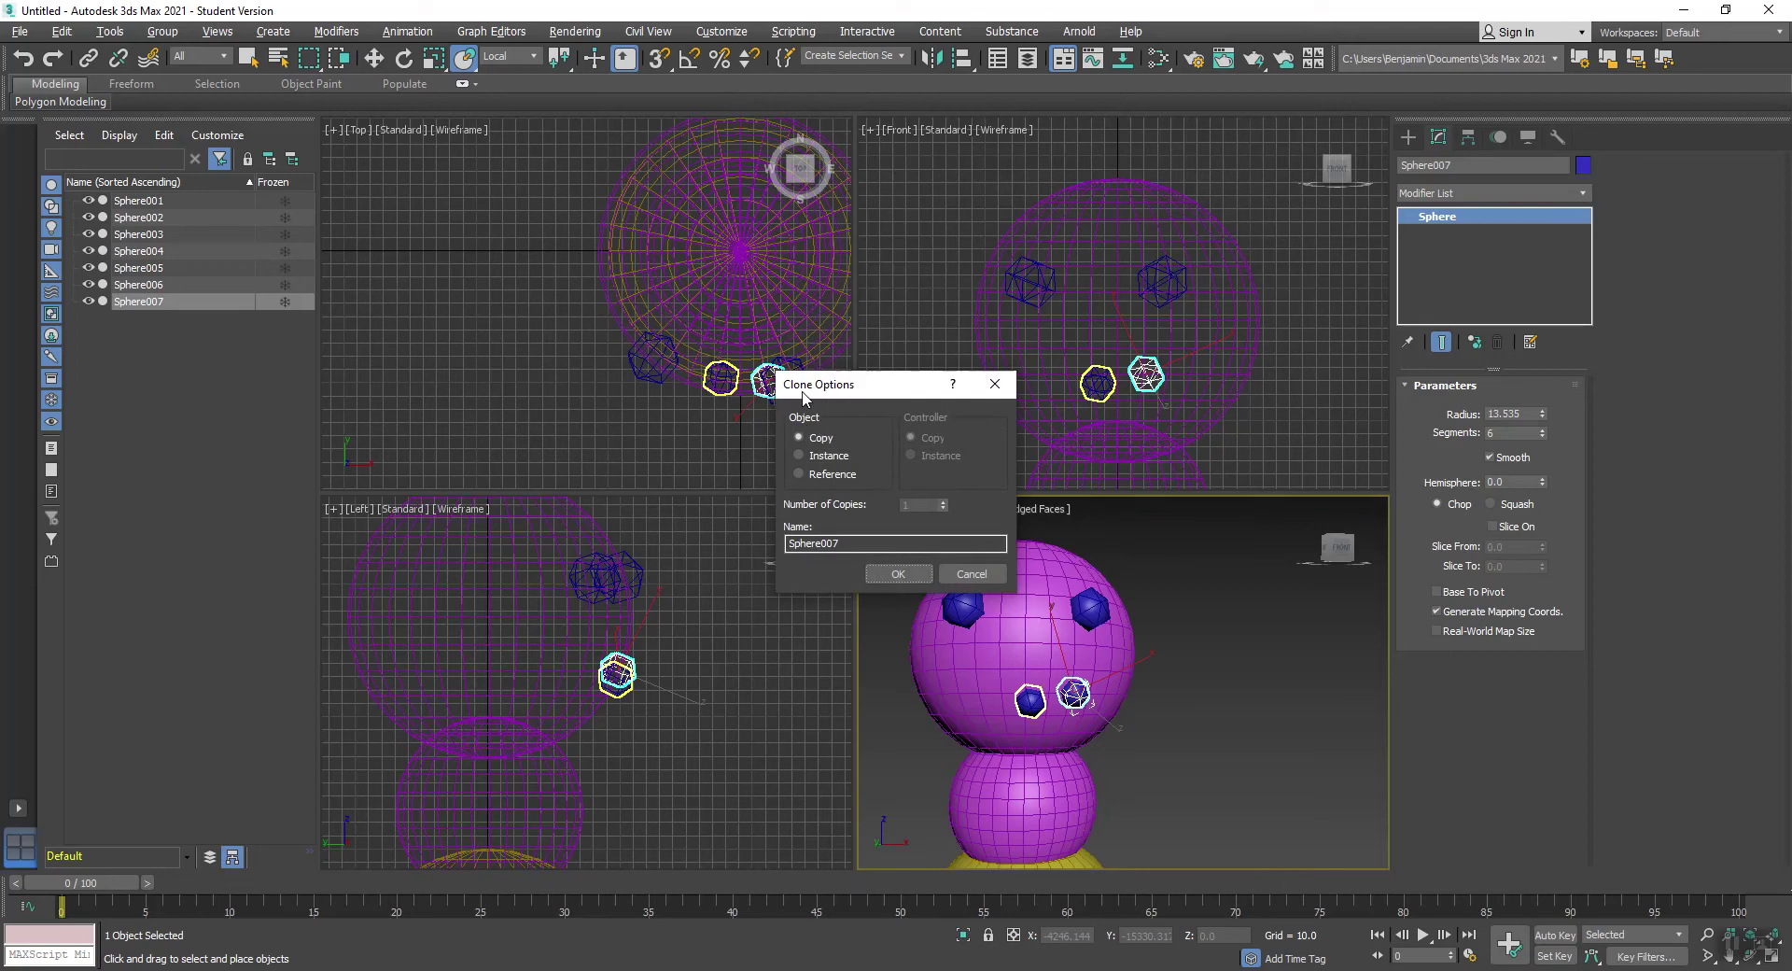
{"action": "left_click", "coordinate": [898, 573]}
{"action": "mouse_move", "coordinate": [1074, 691]}
{"action": "left_mouse_down", "text": "shift"}
{"action": "mouse_move", "coordinate": [972, 698]}
{"action": "mouse_move", "coordinate": [1104, 674]}
{"action": "mouse_move", "coordinate": [944, 702]}
{"action": "mouse_move", "coordinate": [954, 675]}
{"action": "left_mouse_up", "text": "shift"}
{"action": "left_click", "coordinate": [898, 574]}
{"action": "left_click", "coordinate": [898, 573]}
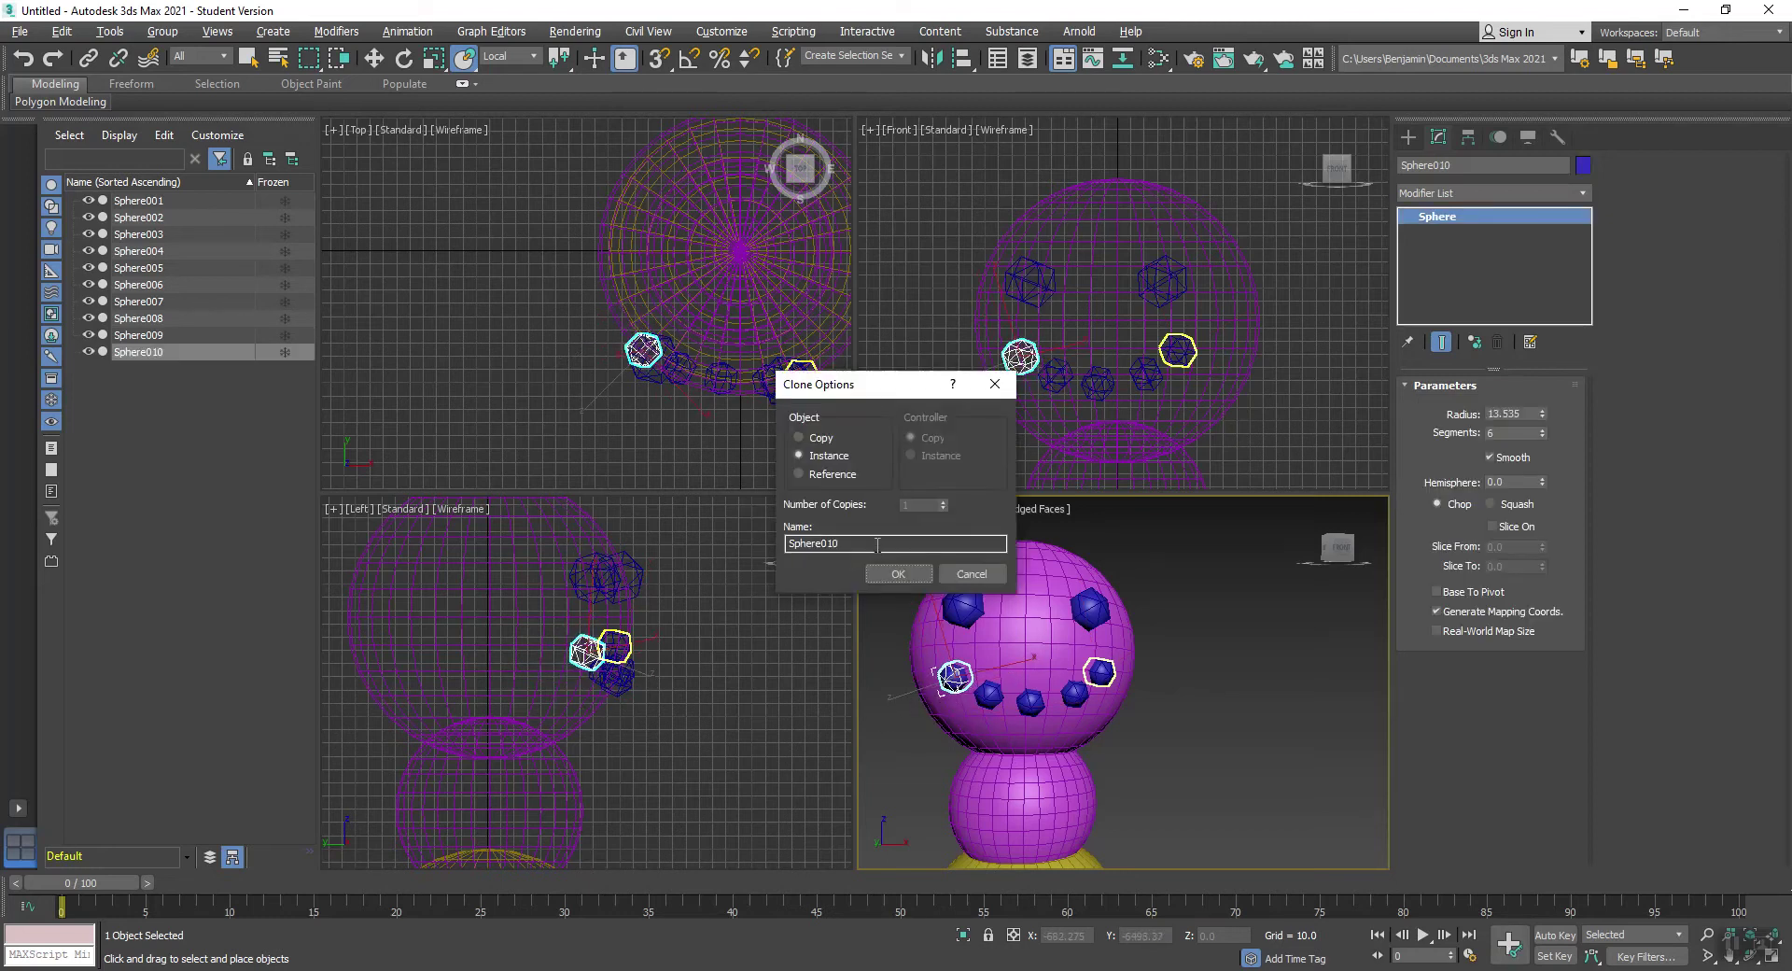
{"action": "left_click", "coordinate": [902, 575]}
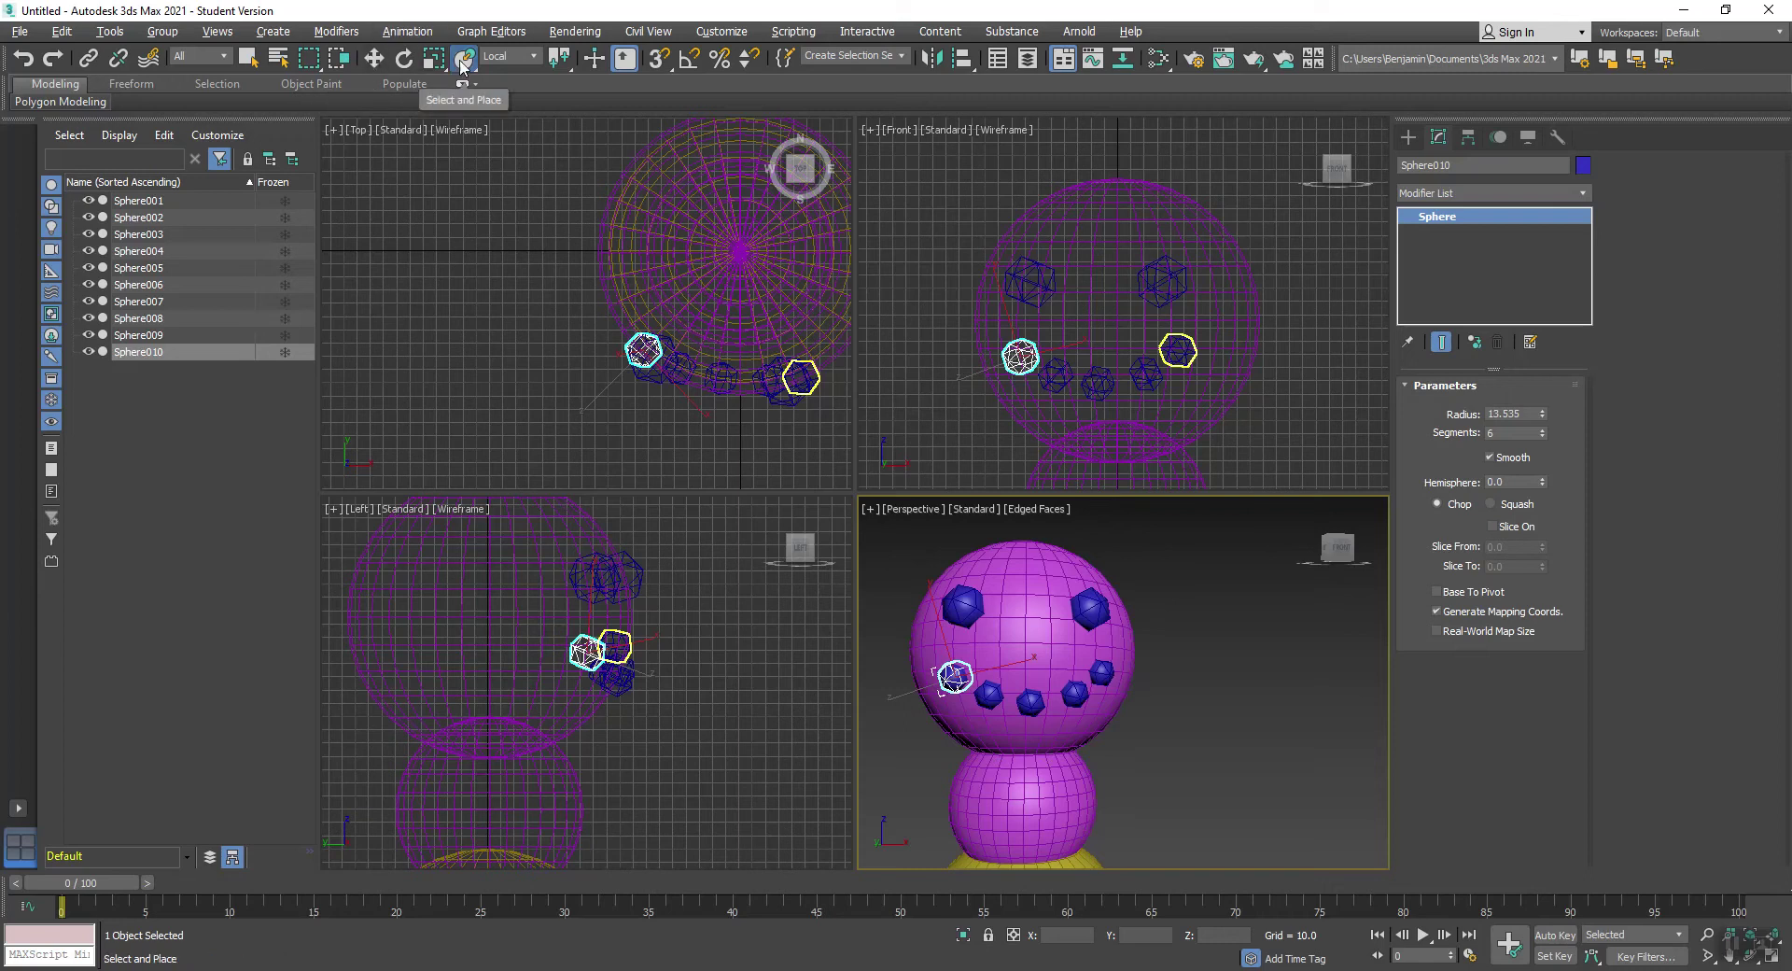
{"action": "left_click", "coordinate": [1206, 713]}
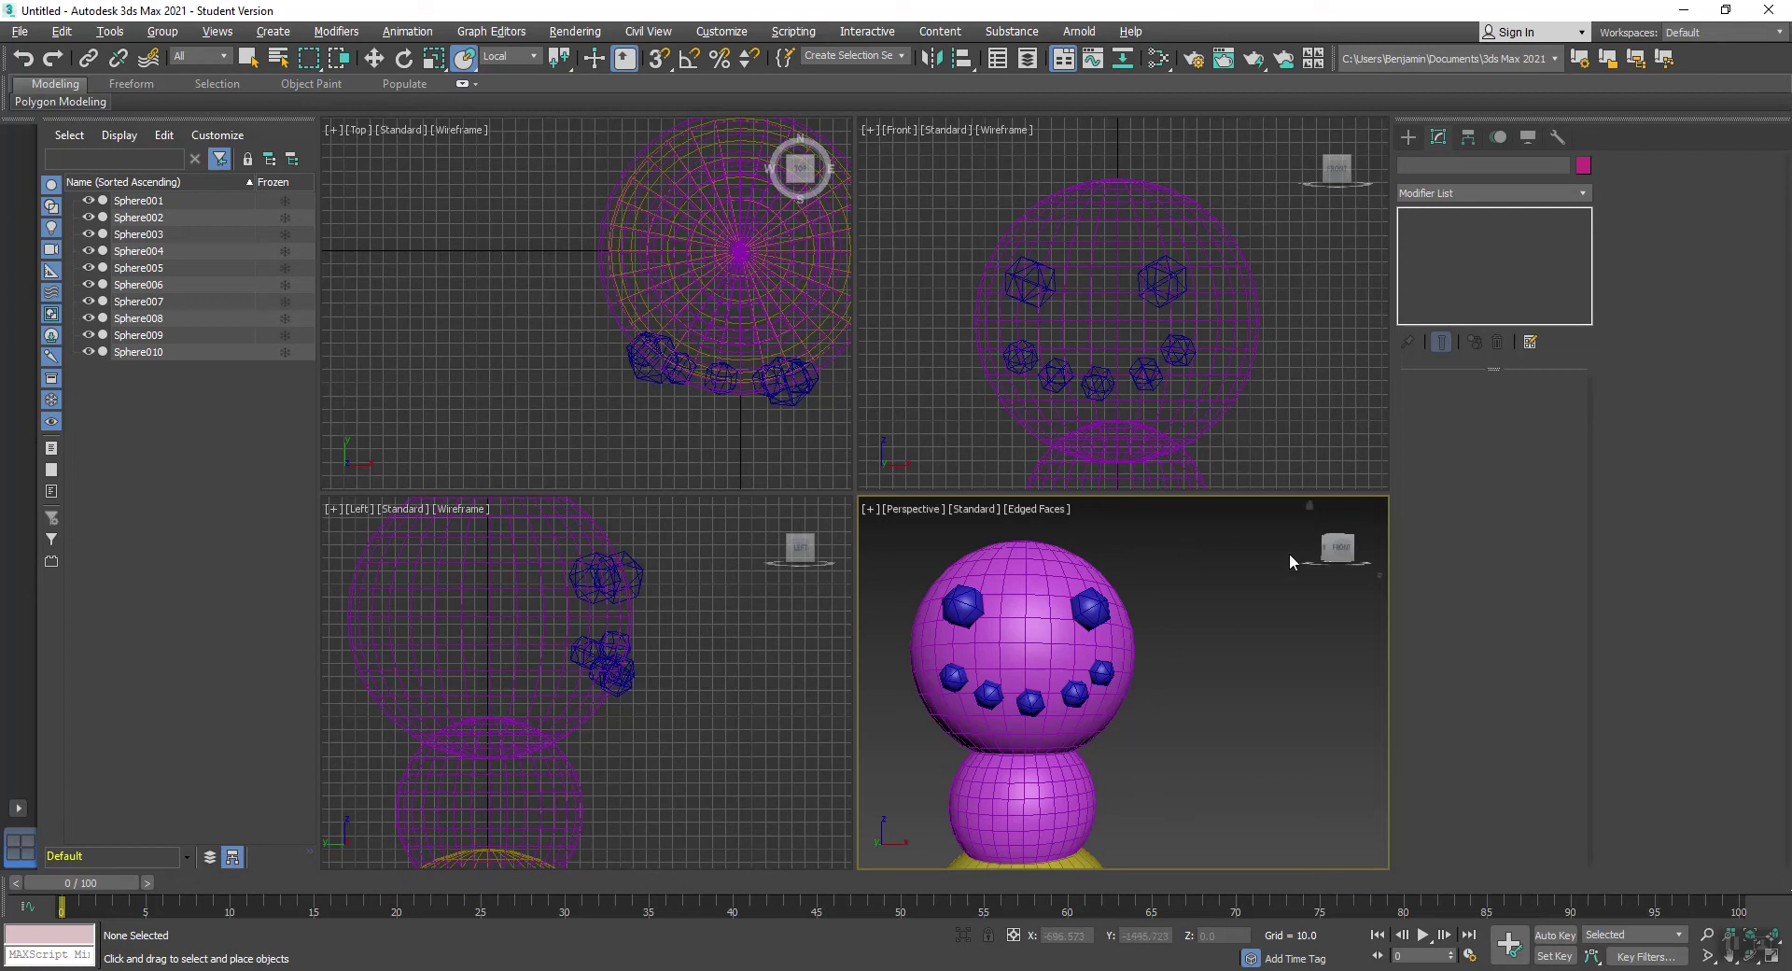
{"action": "left_click_drag", "start_coordinate": [875, 741], "coordinate": [1034, 613]}
{"action": "left_click_drag", "start_coordinate": [826, 727], "coordinate": [825, 724]}
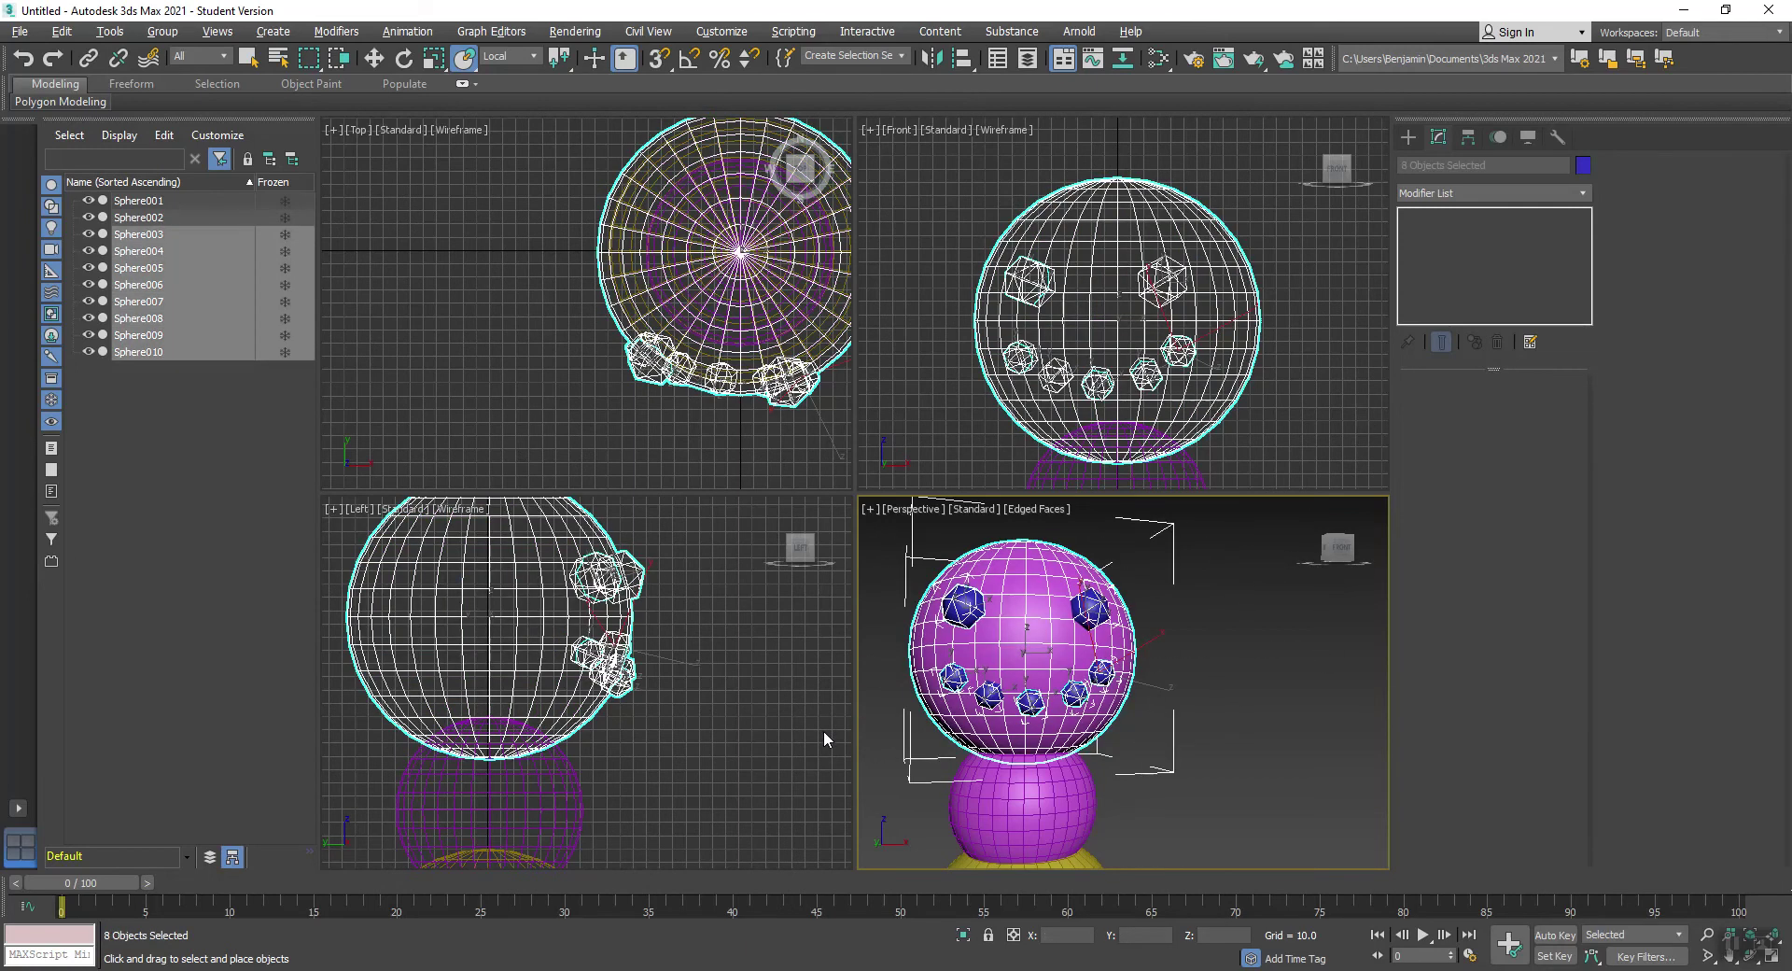
{"action": "left_click", "coordinate": [1174, 719]}
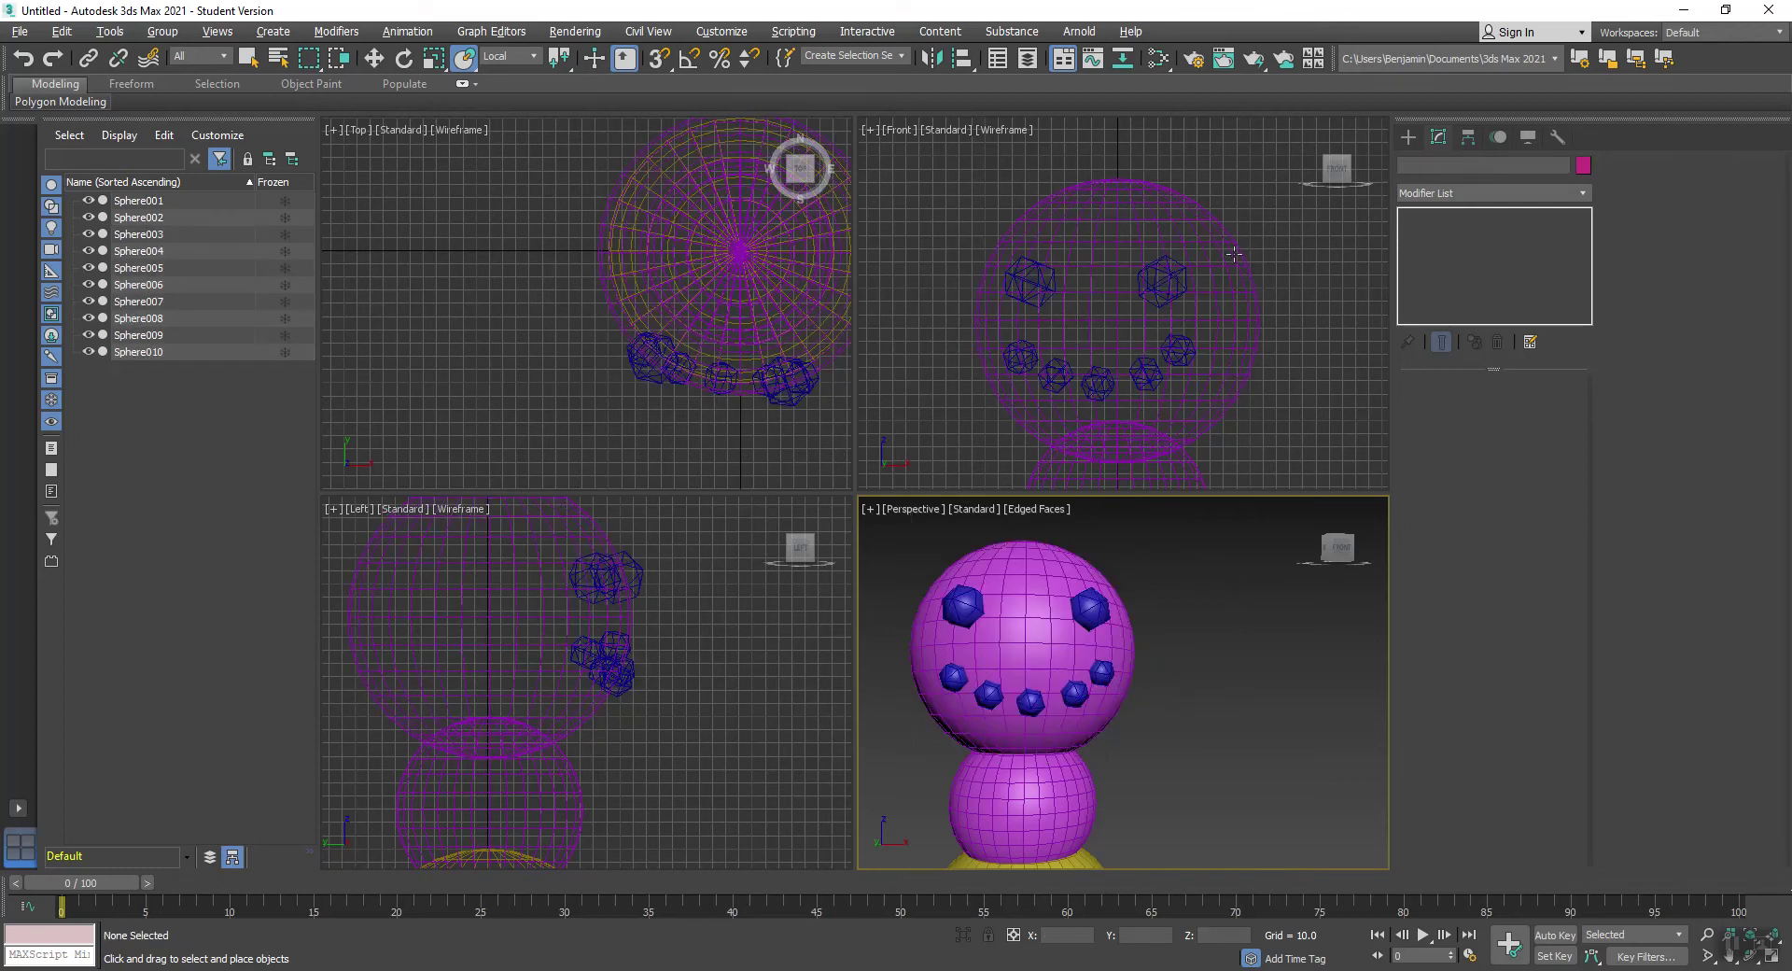
Step: Select both eyes and the five mouth spheres without the head, and sink them slightly into it in the left view
{"action": "left_click", "coordinate": [1089, 607]}
{"action": "left_click", "coordinate": [963, 607], "text": "ctrl"}
{"action": "left_click", "coordinate": [954, 676], "text": "ctrl"}
{"action": "left_click", "coordinate": [989, 694], "text": "ctrl"}
{"action": "left_click", "coordinate": [1031, 702], "text": "ctrl"}
{"action": "left_click", "coordinate": [1073, 692], "text": "ctrl"}
{"action": "left_click", "coordinate": [1101, 672], "text": "ctrl"}
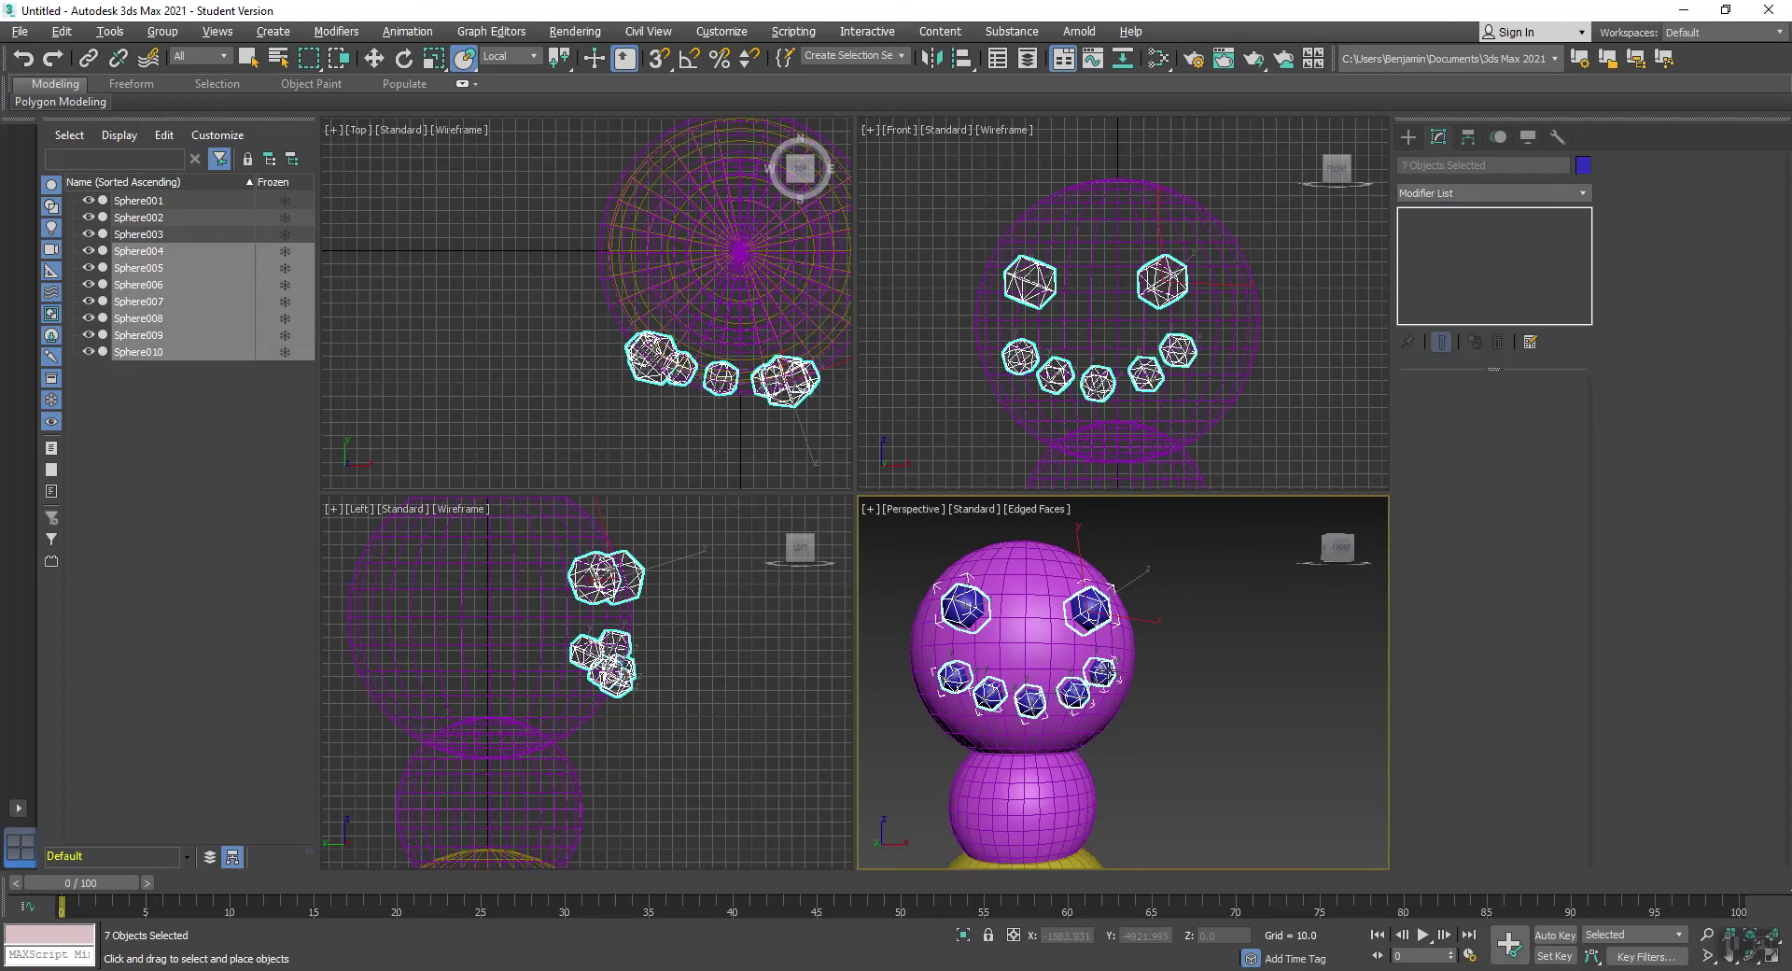
{"action": "left_click", "coordinate": [1028, 653], "text": "ctrl"}
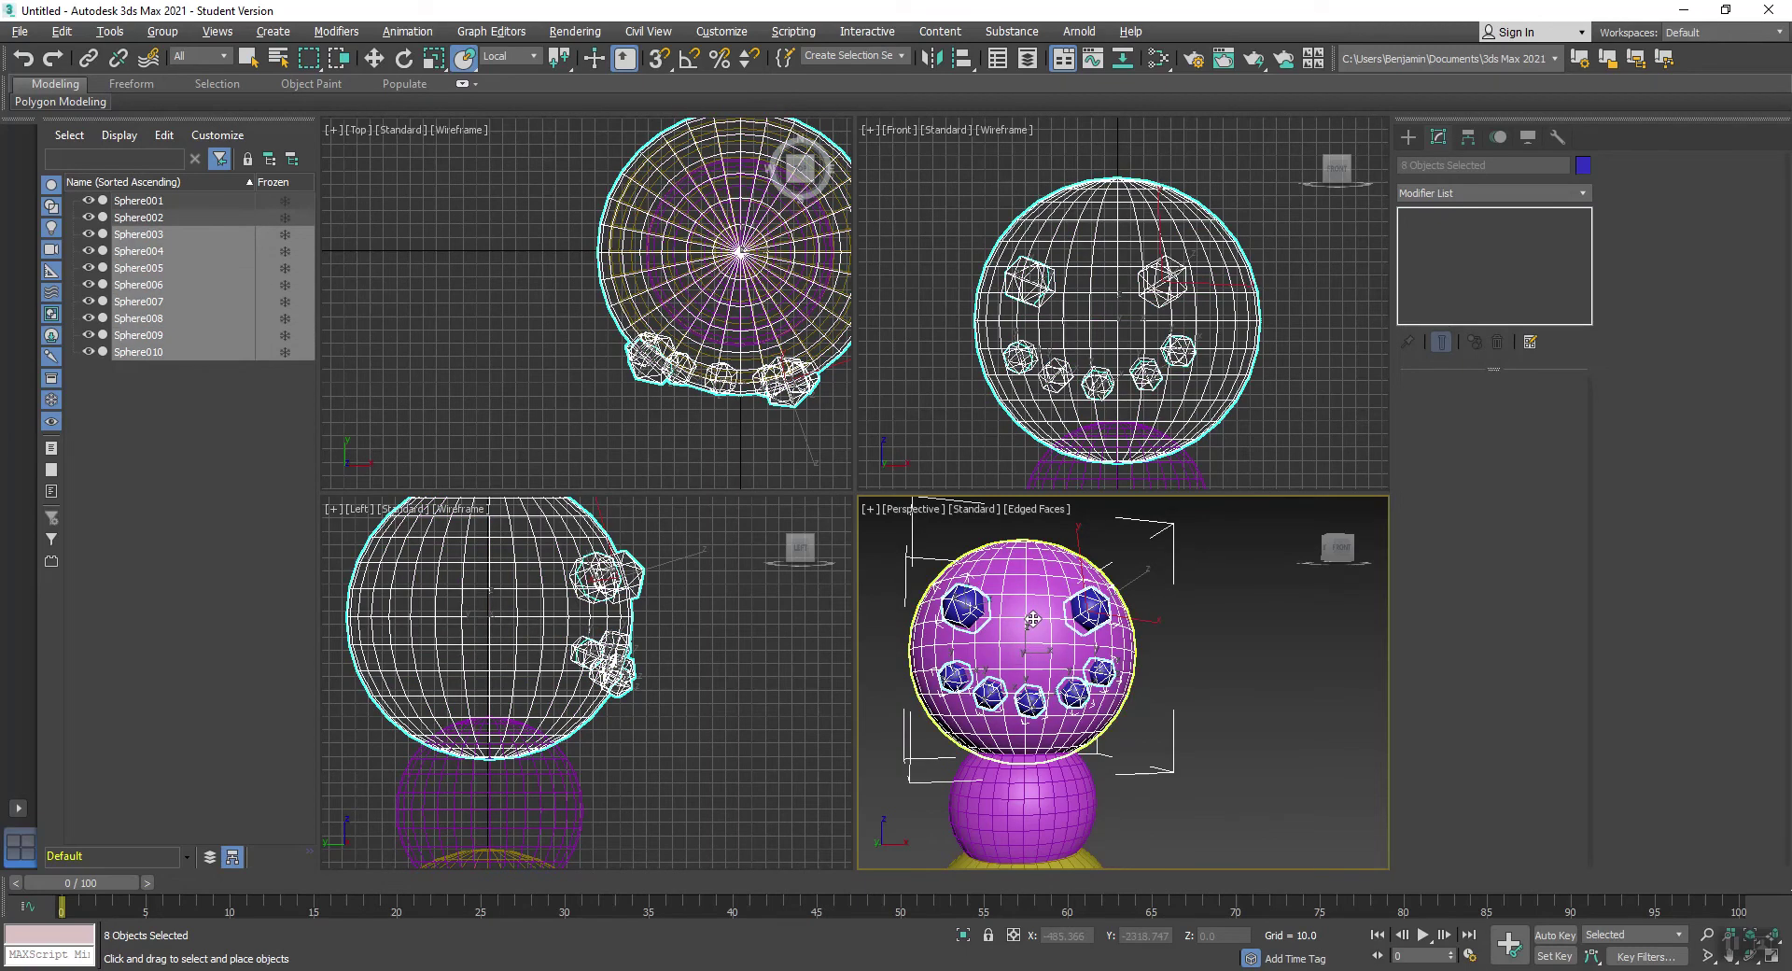
{"action": "left_click", "coordinate": [1033, 619], "text": "ctrl"}
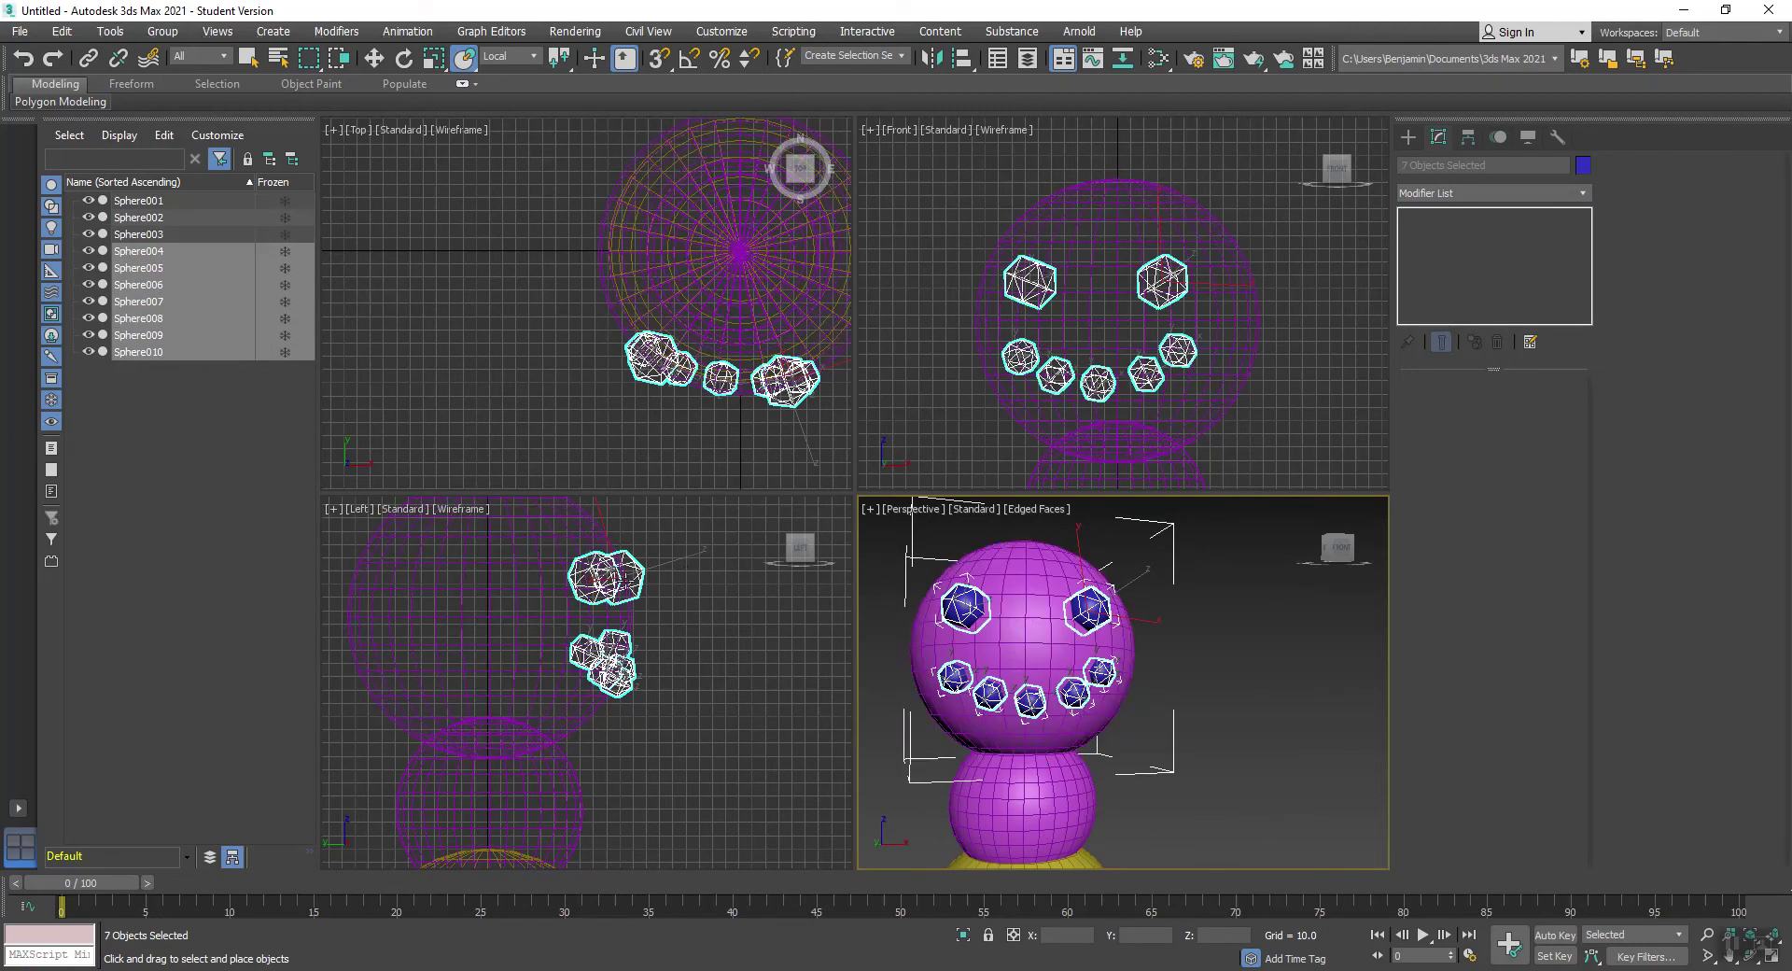
{"action": "left_click", "coordinate": [373, 58]}
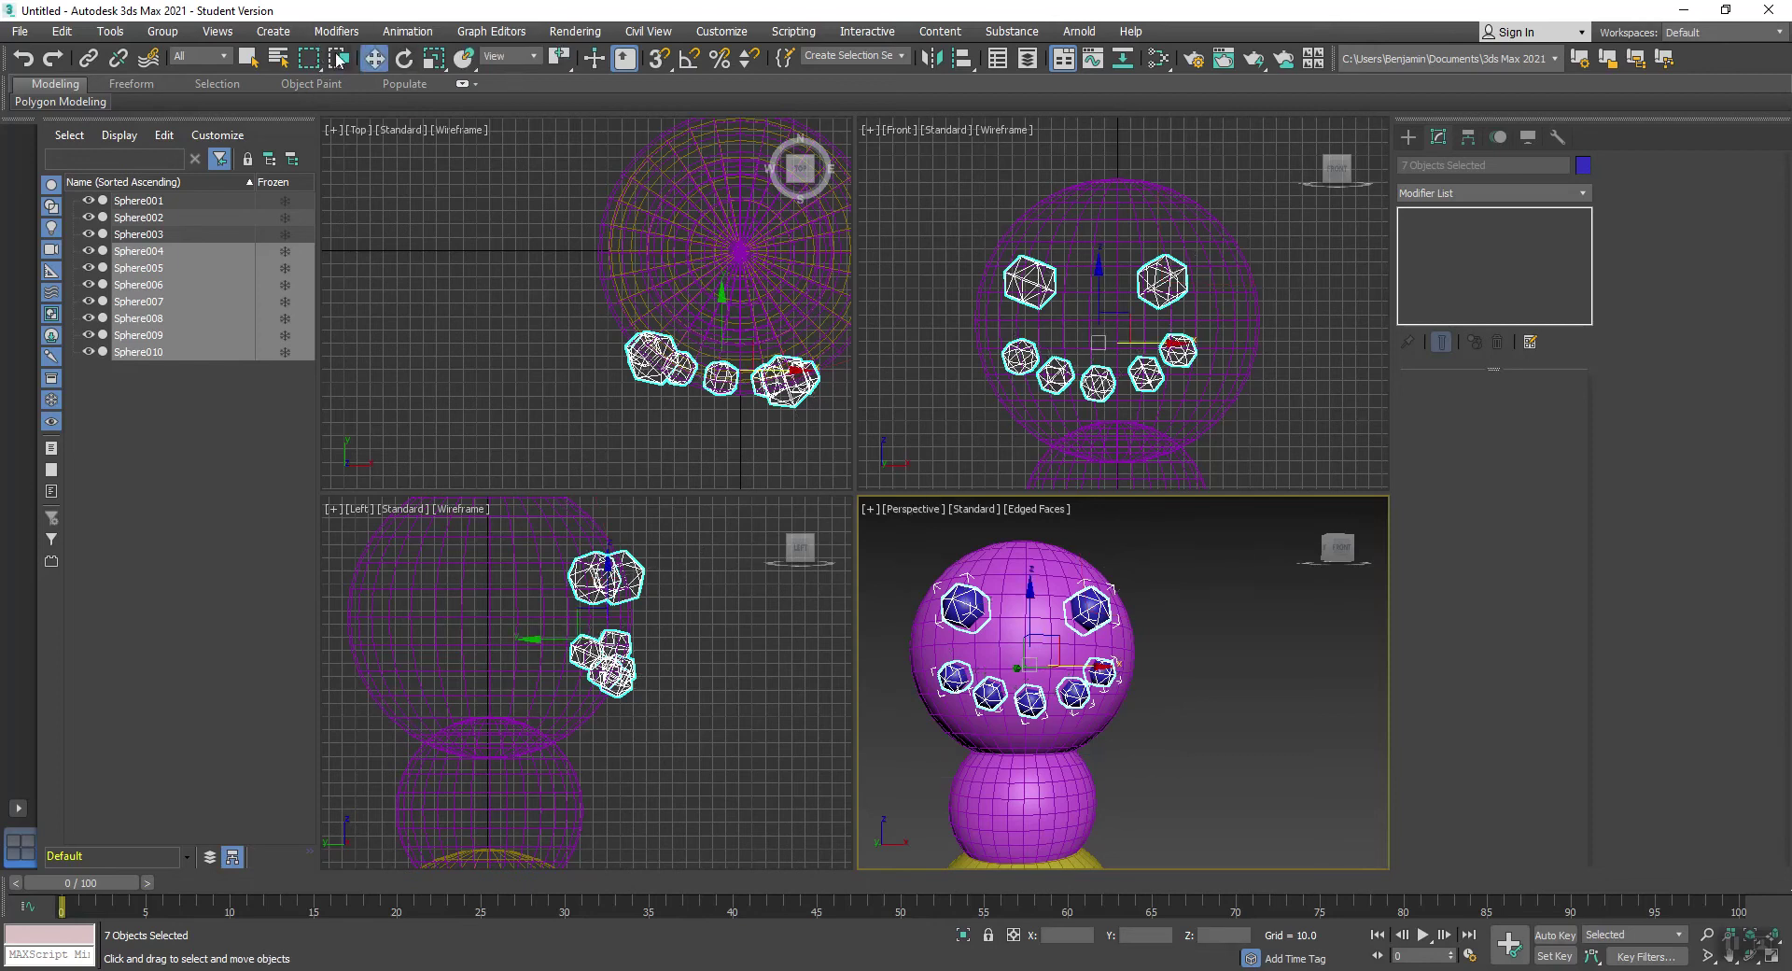
{"action": "left_click", "coordinate": [560, 644]}
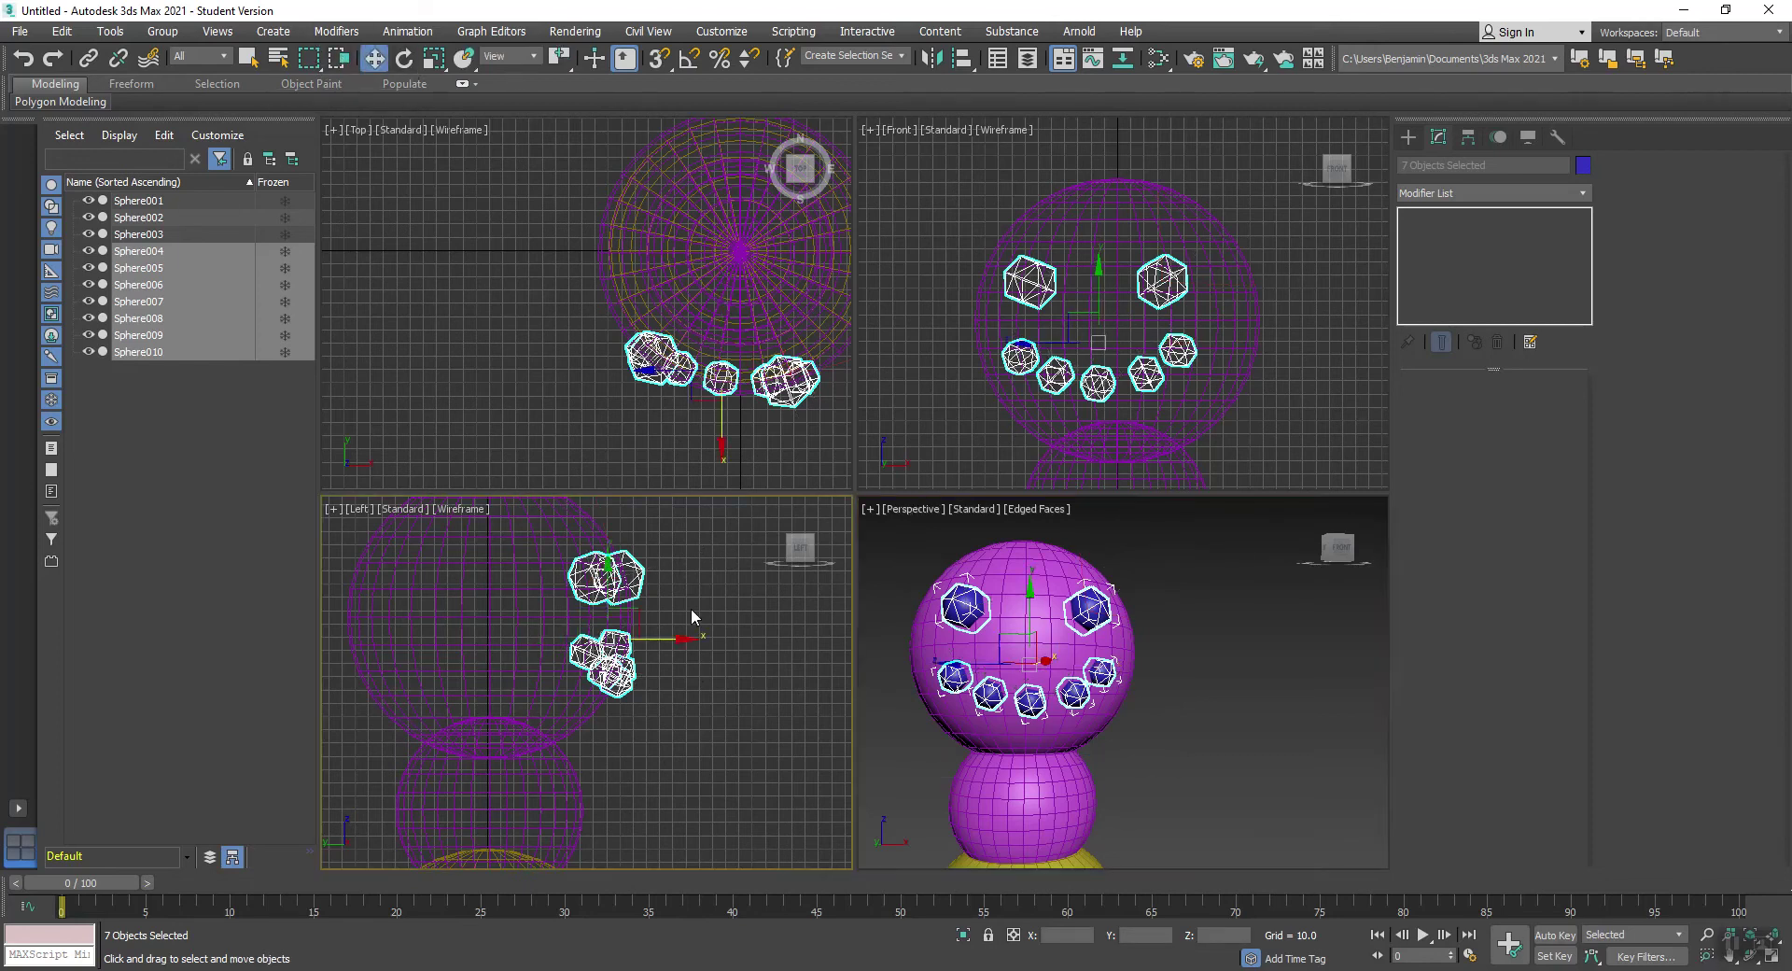
{"action": "left_click_drag", "start_coordinate": [660, 639], "coordinate": [647, 642]}
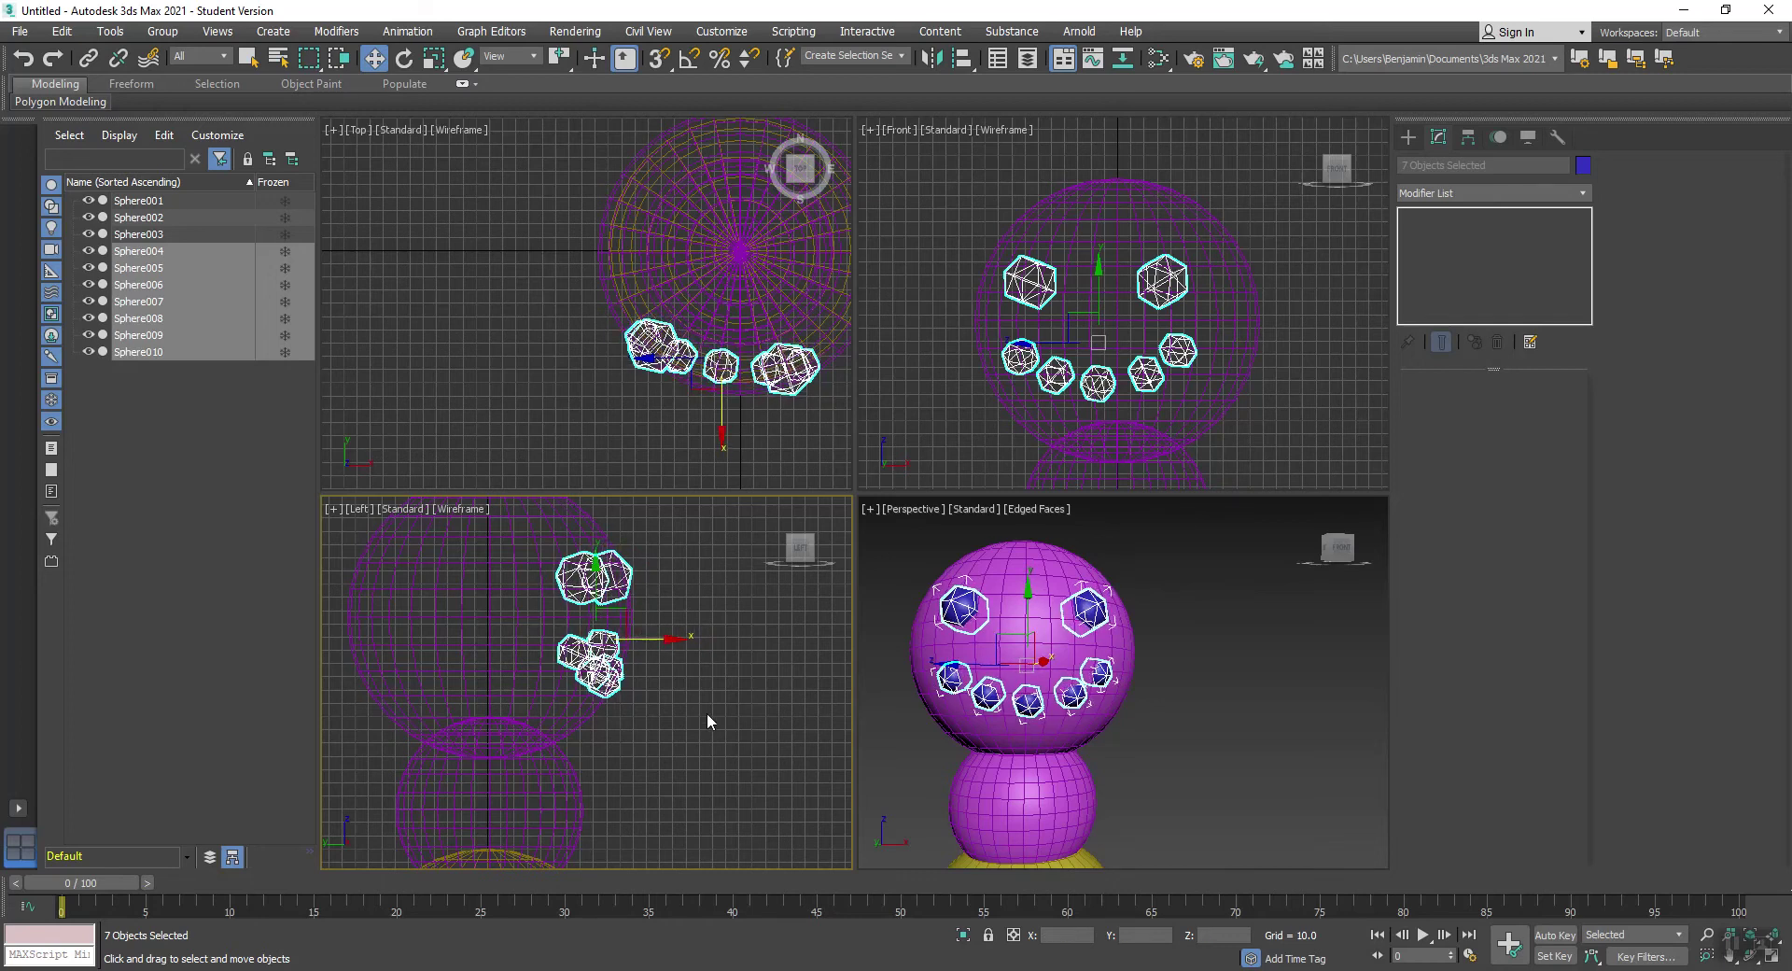
{"action": "left_click", "coordinate": [708, 715]}
Step: Create a pointed cone in the front view beside the head, with a base radius of about 14.9 and height of about 106.5
{"action": "middle_click_drag", "start_coordinate": [1090, 703], "coordinate": [1120, 720]}
{"action": "left_click", "coordinate": [1408, 136]}
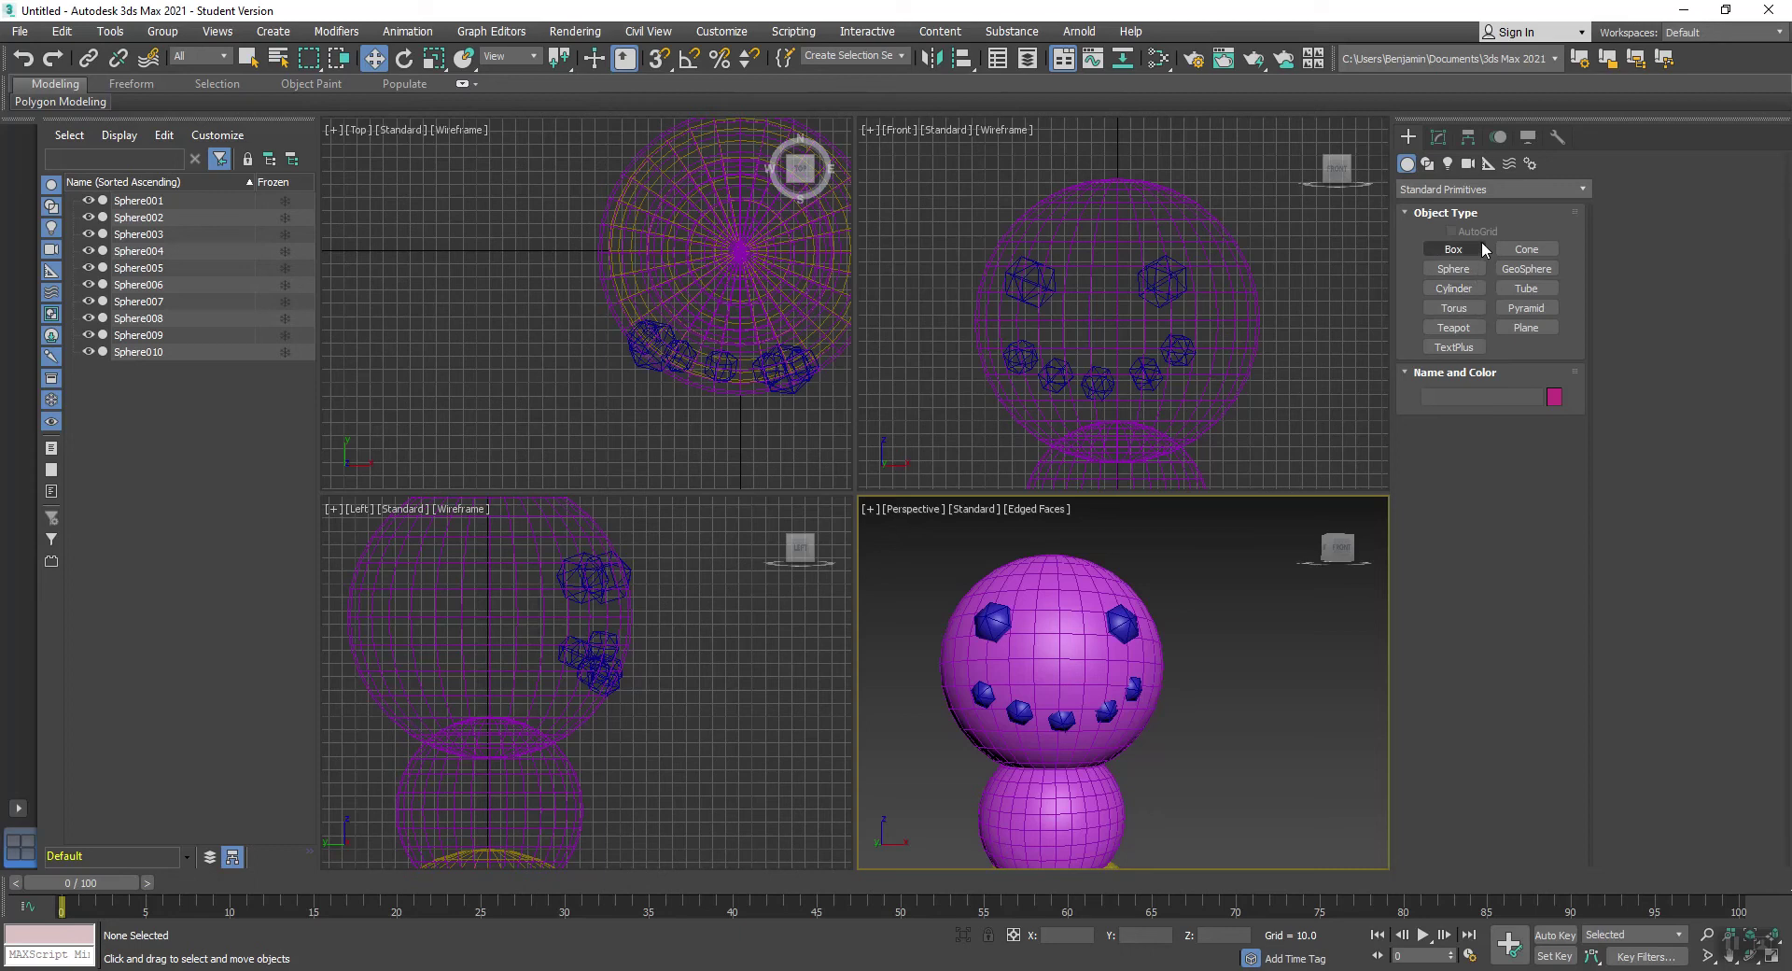
{"action": "left_click", "coordinate": [1525, 249]}
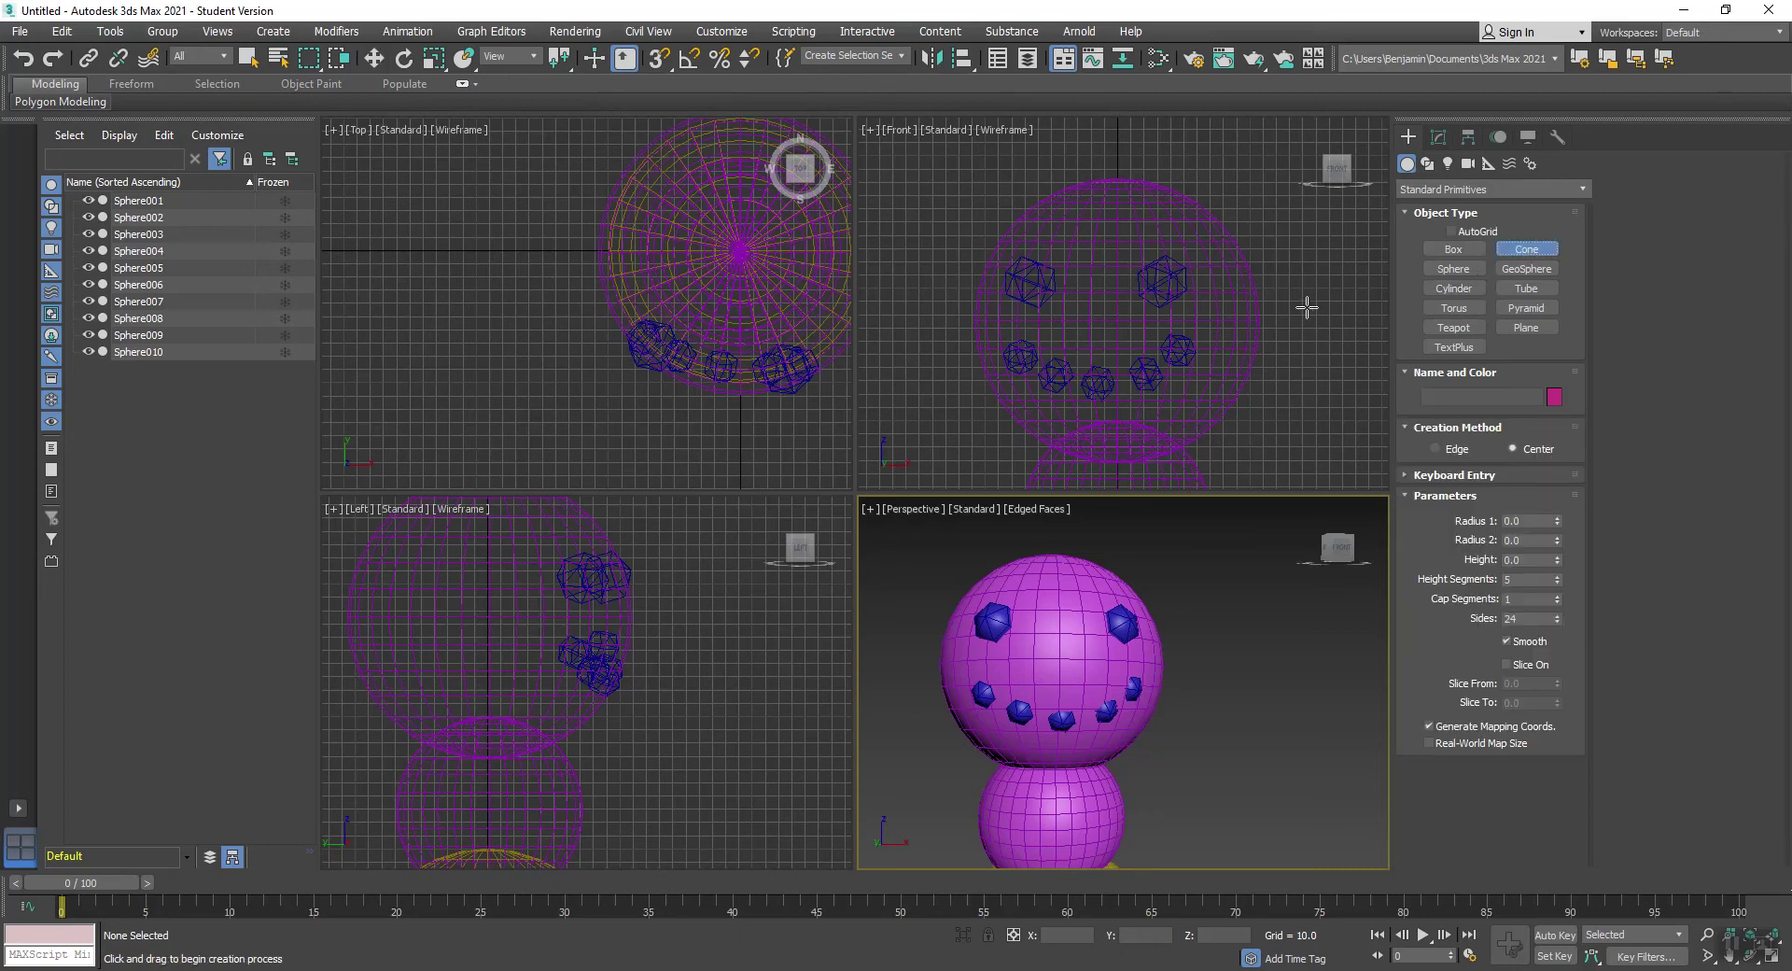
{"action": "left_click", "coordinate": [1307, 308]}
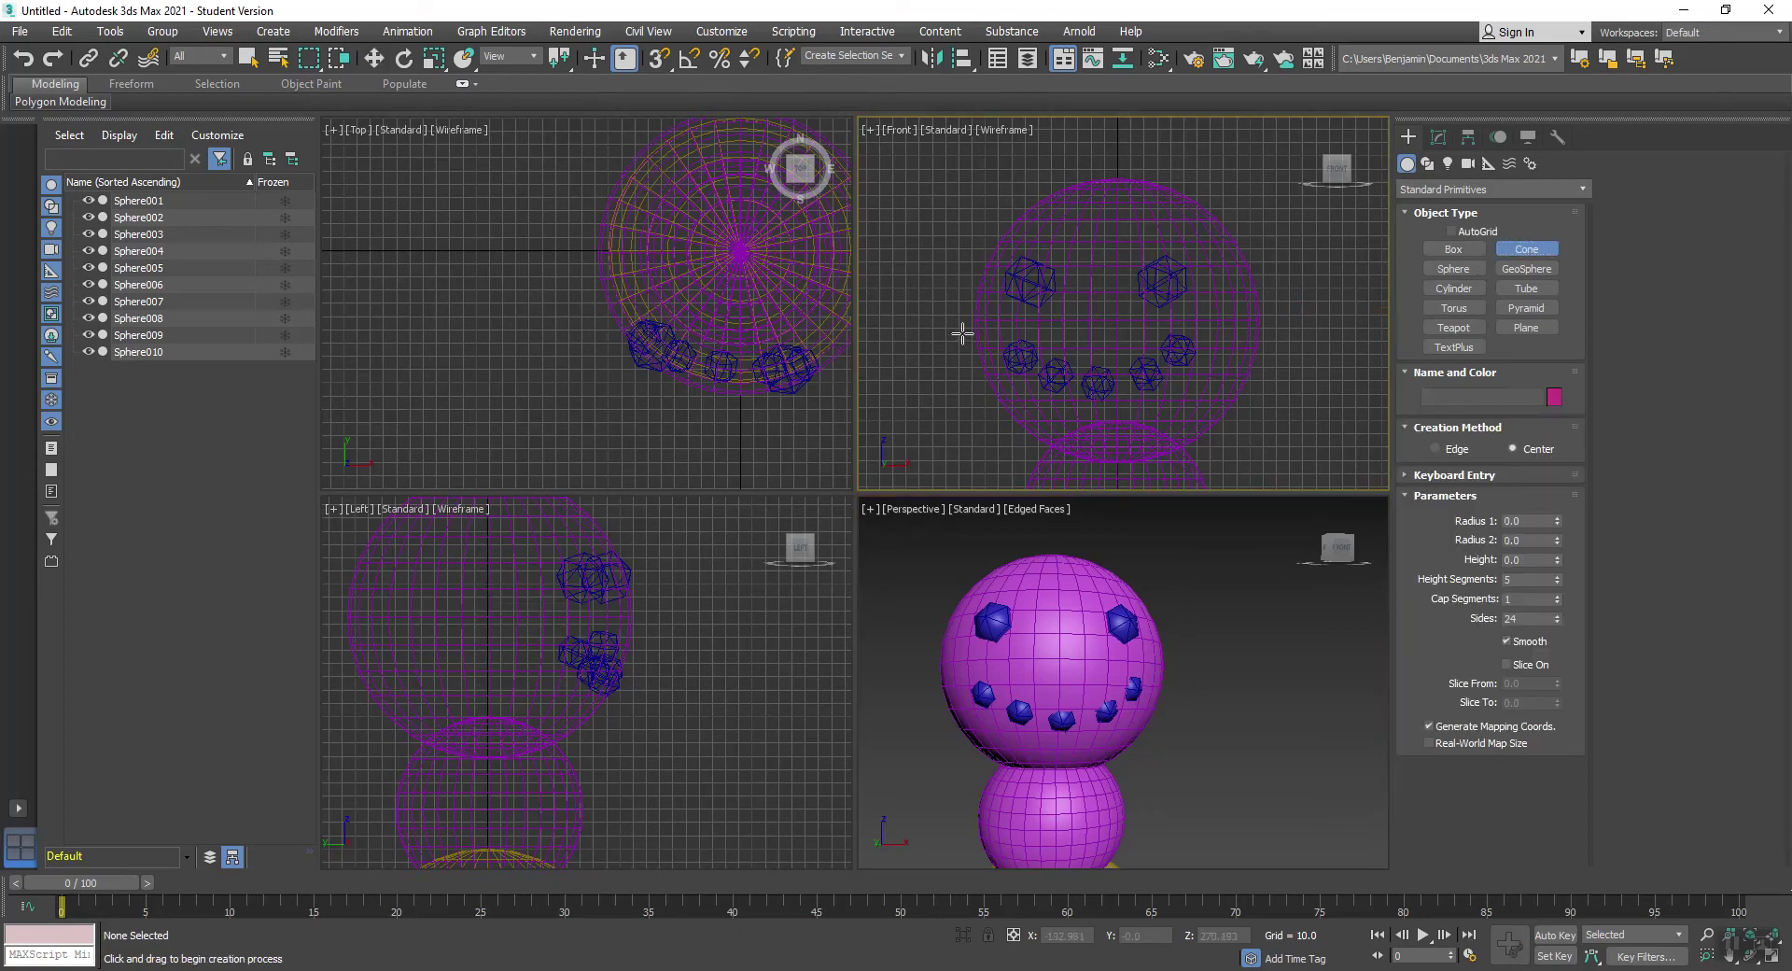
{"action": "left_click_drag", "start_coordinate": [1312, 338], "coordinate": [1317, 358]}
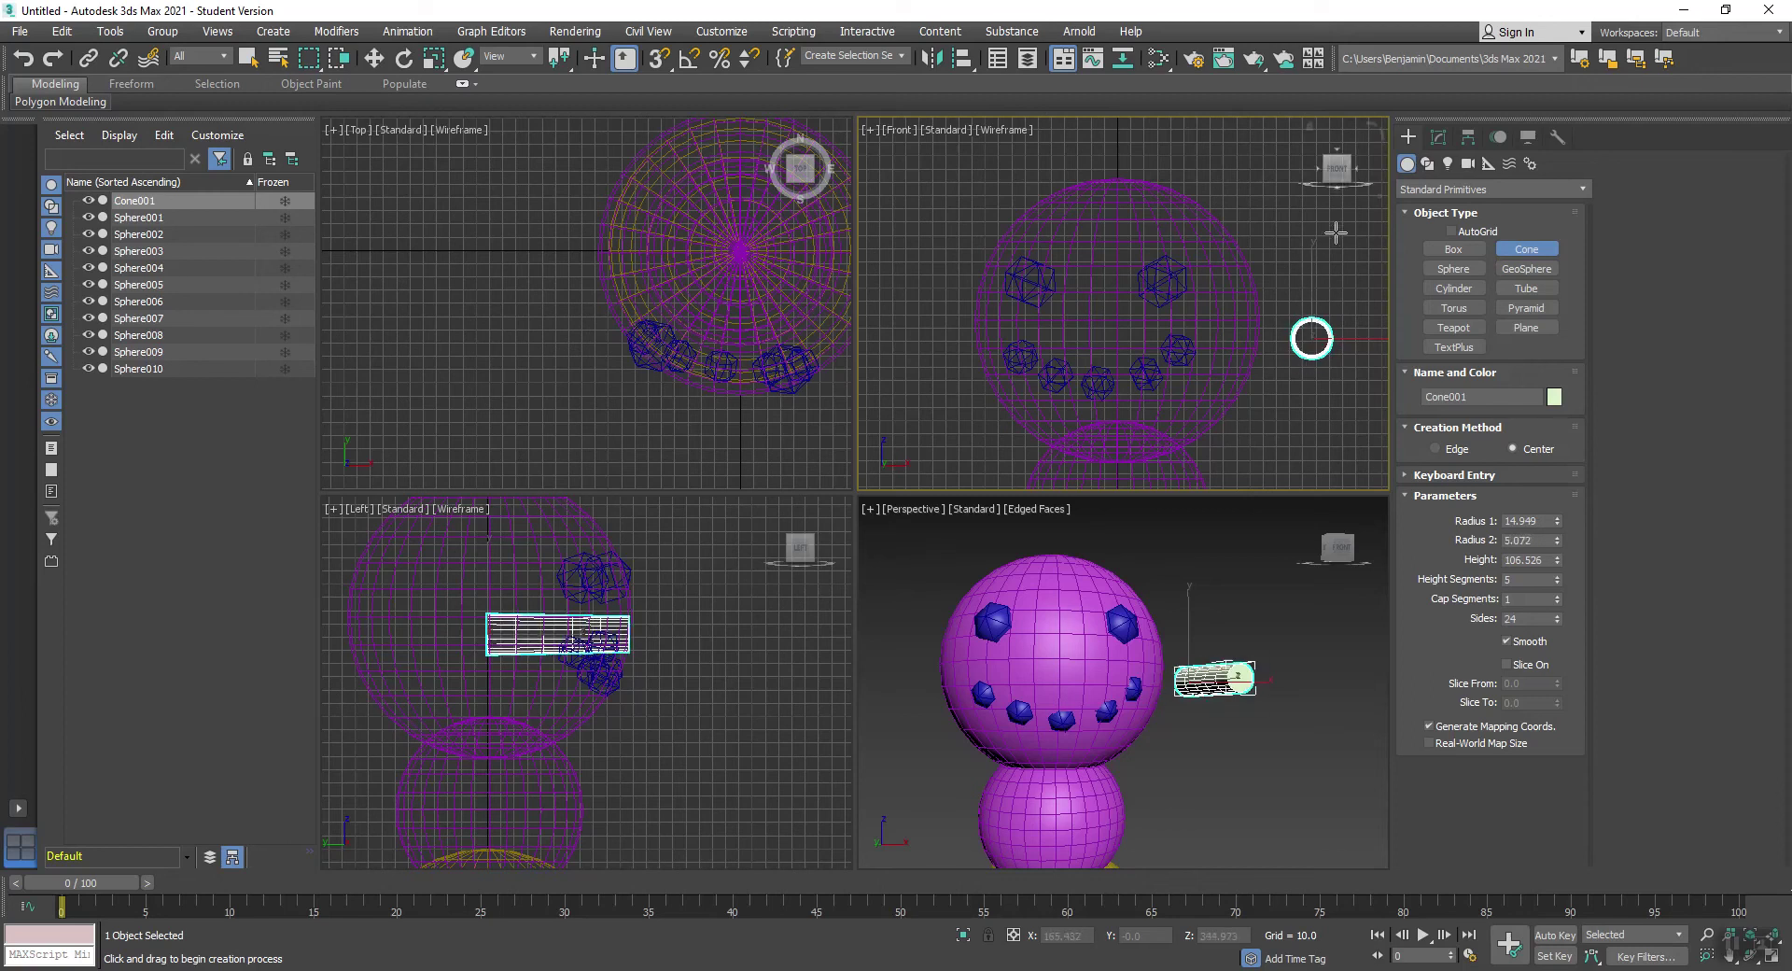
{"action": "key", "text": "w"}
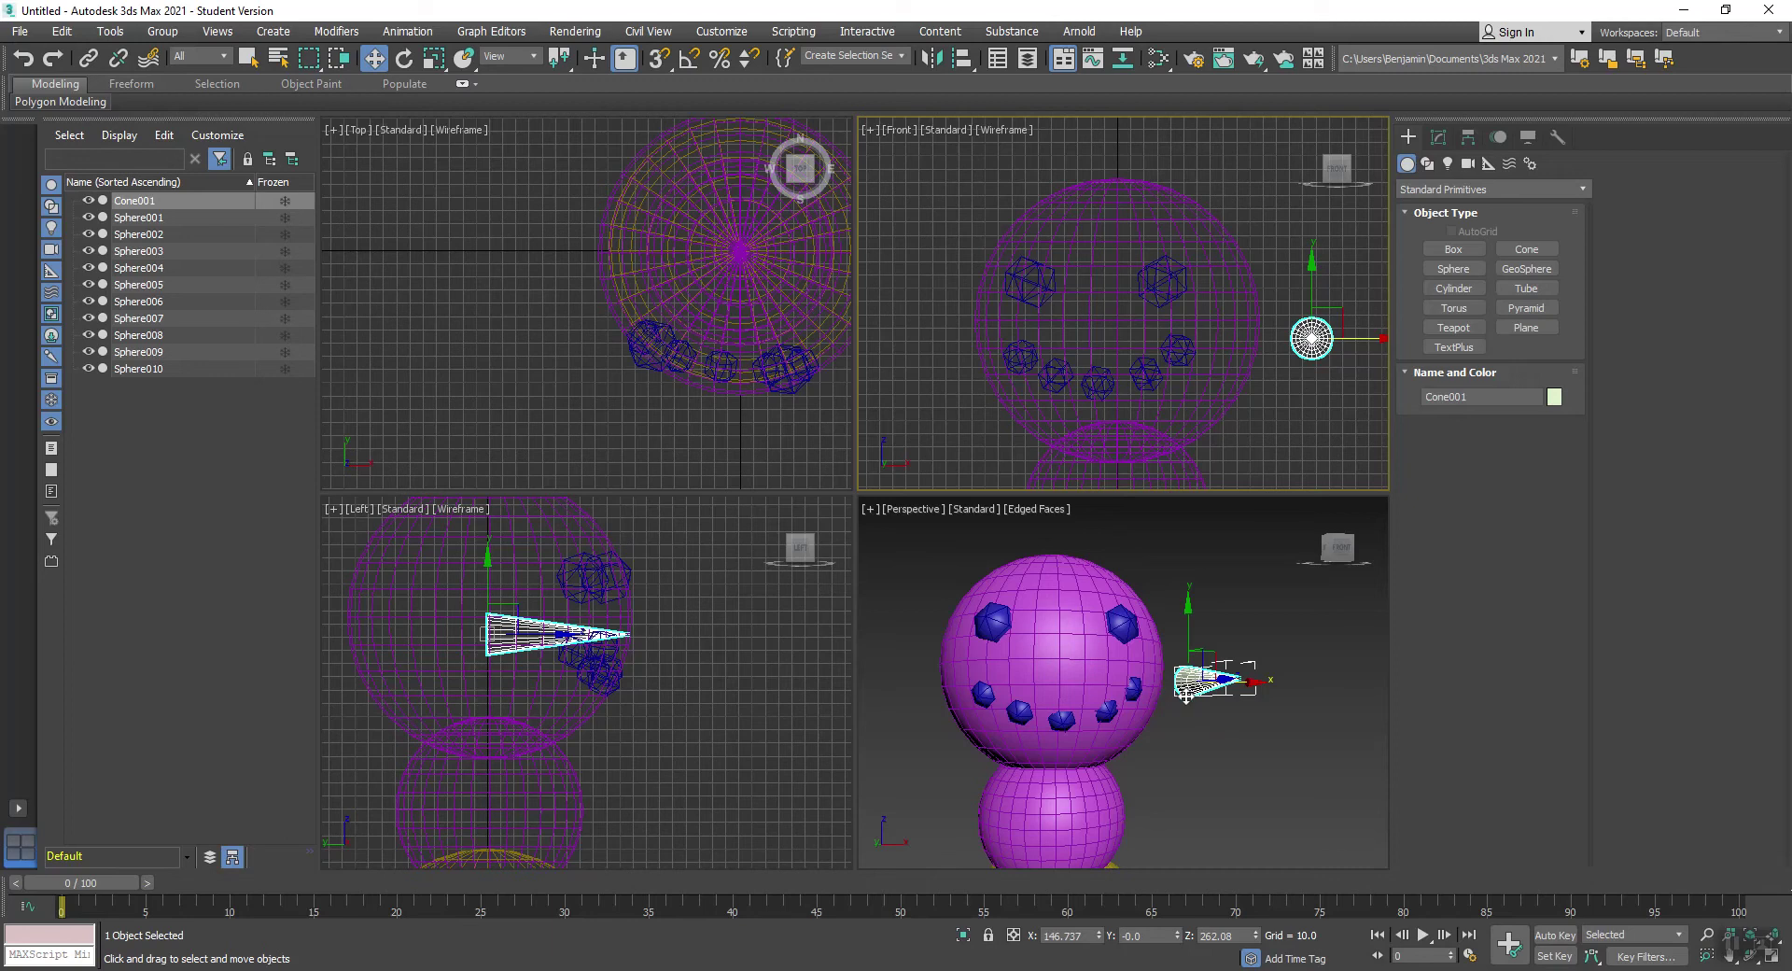
Step: Move the cone to the middle of the face and place its base on the head's front surface as the nose
{"action": "left_click_drag", "start_coordinate": [1339, 317], "coordinate": [1142, 305]}
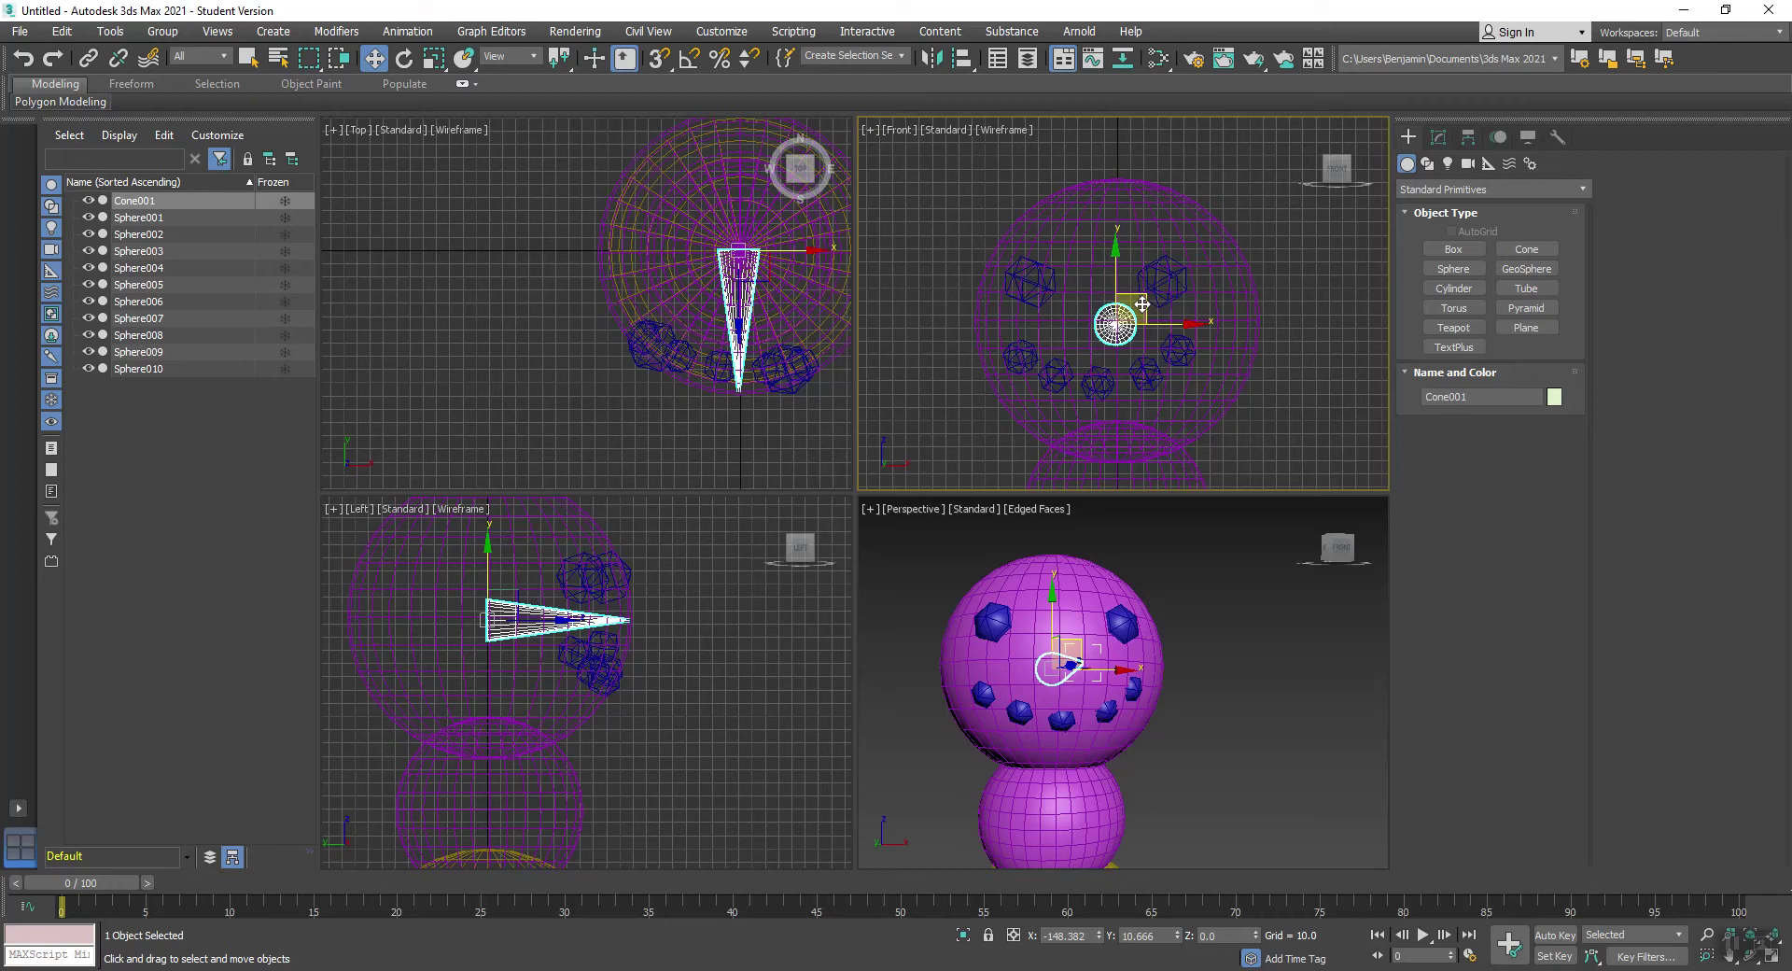
{"action": "right_click", "coordinate": [545, 436]}
{"action": "left_click_drag", "start_coordinate": [740, 198], "coordinate": [727, 377]}
{"action": "left_click", "coordinate": [464, 58]}
{"action": "left_click_drag", "start_coordinate": [1099, 659], "coordinate": [1057, 663]}
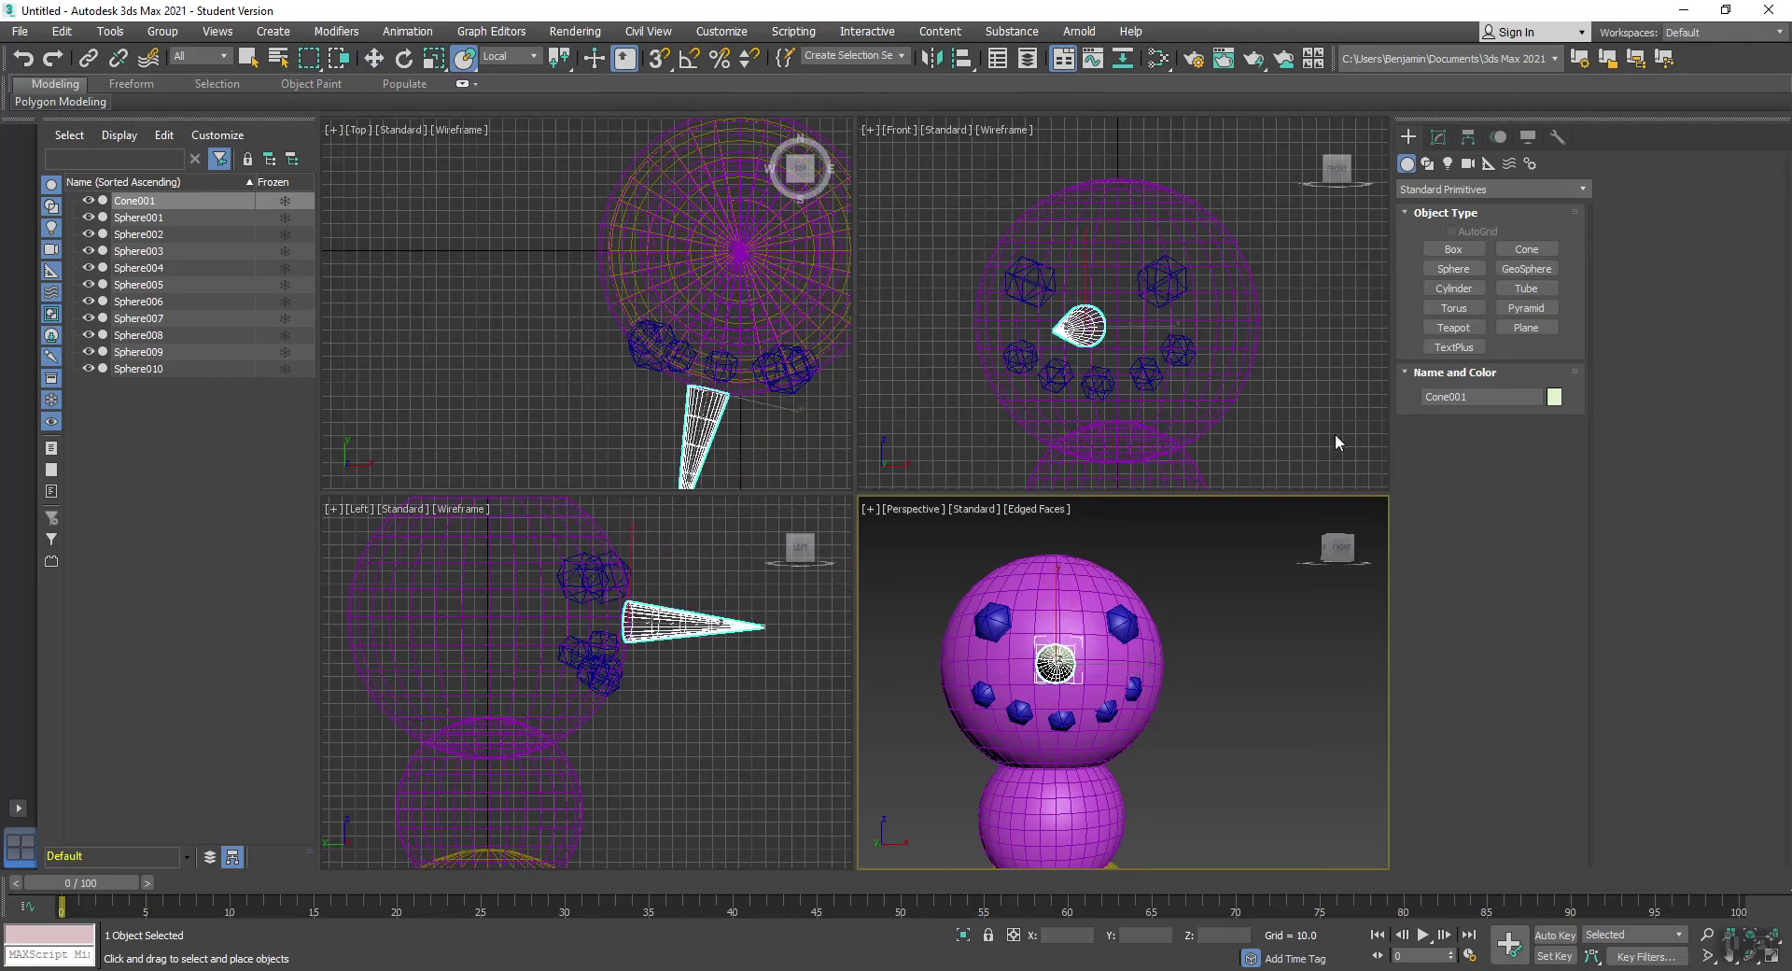
Step: Reduce the cone nose to a base radius of about 10.6 and a height of about 54.3, and deselect it
{"action": "left_click", "coordinate": [1439, 138]}
{"action": "middle_click_drag", "start_coordinate": [1225, 754], "coordinate": [1219, 717]}
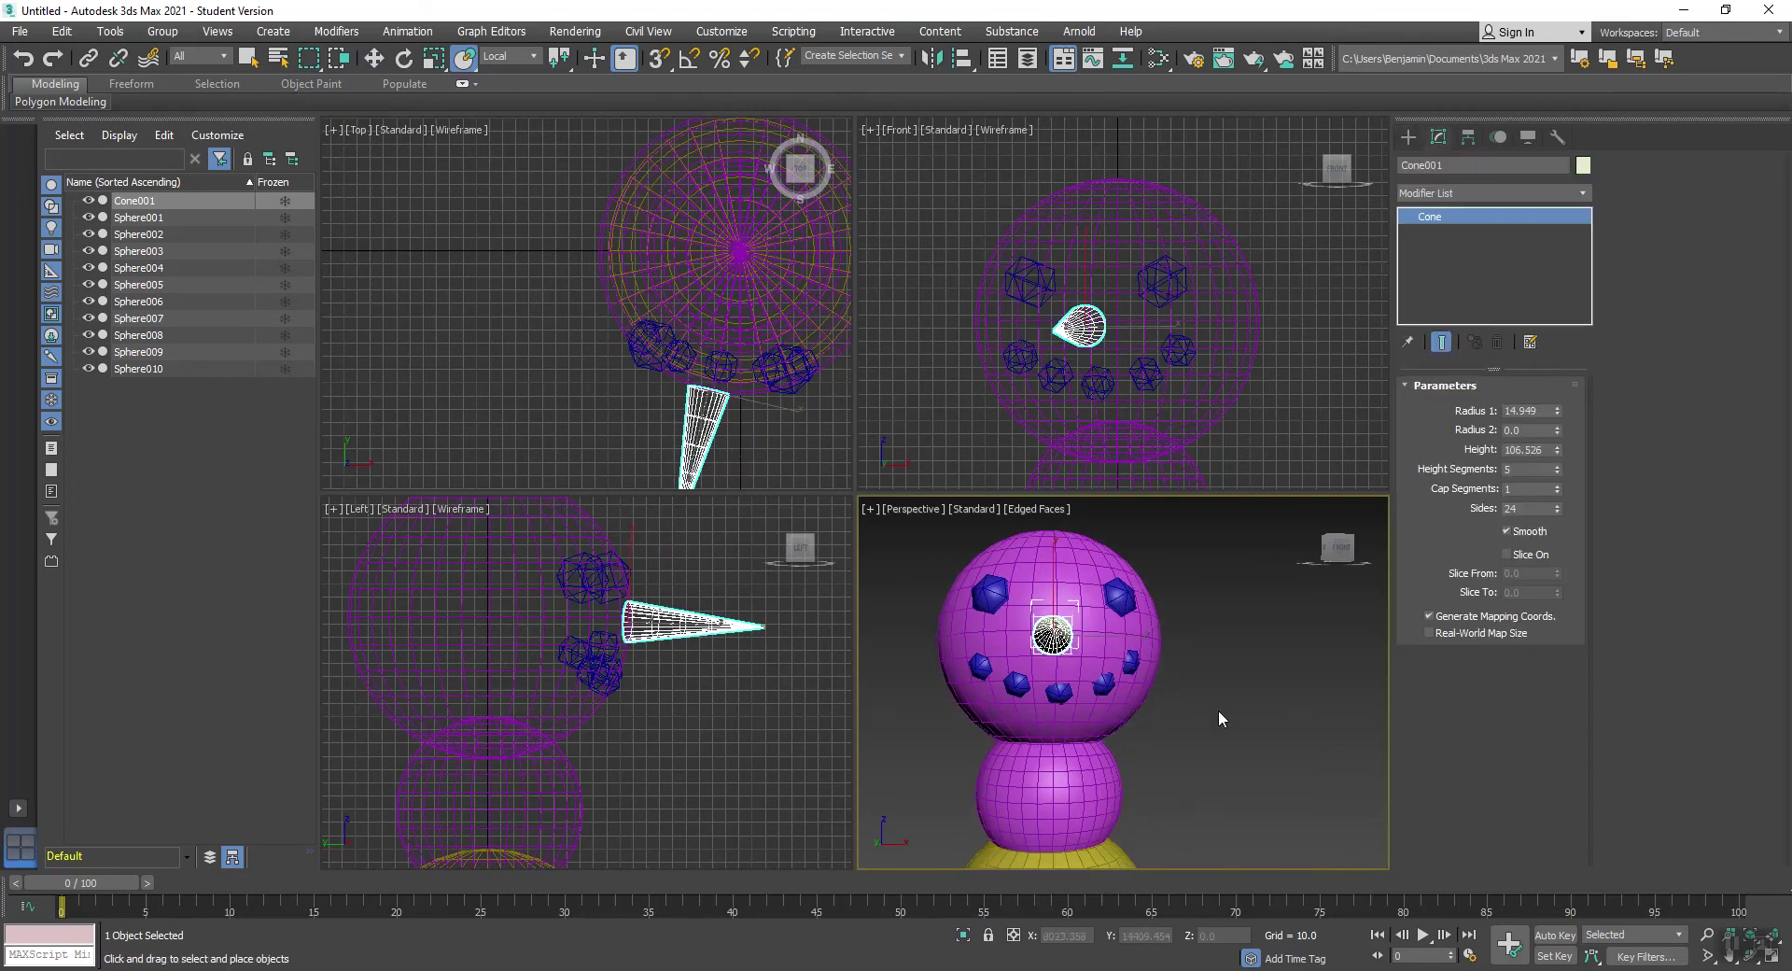
{"action": "left_click_drag", "start_coordinate": [1342, 551], "coordinate": [1051, 724]}
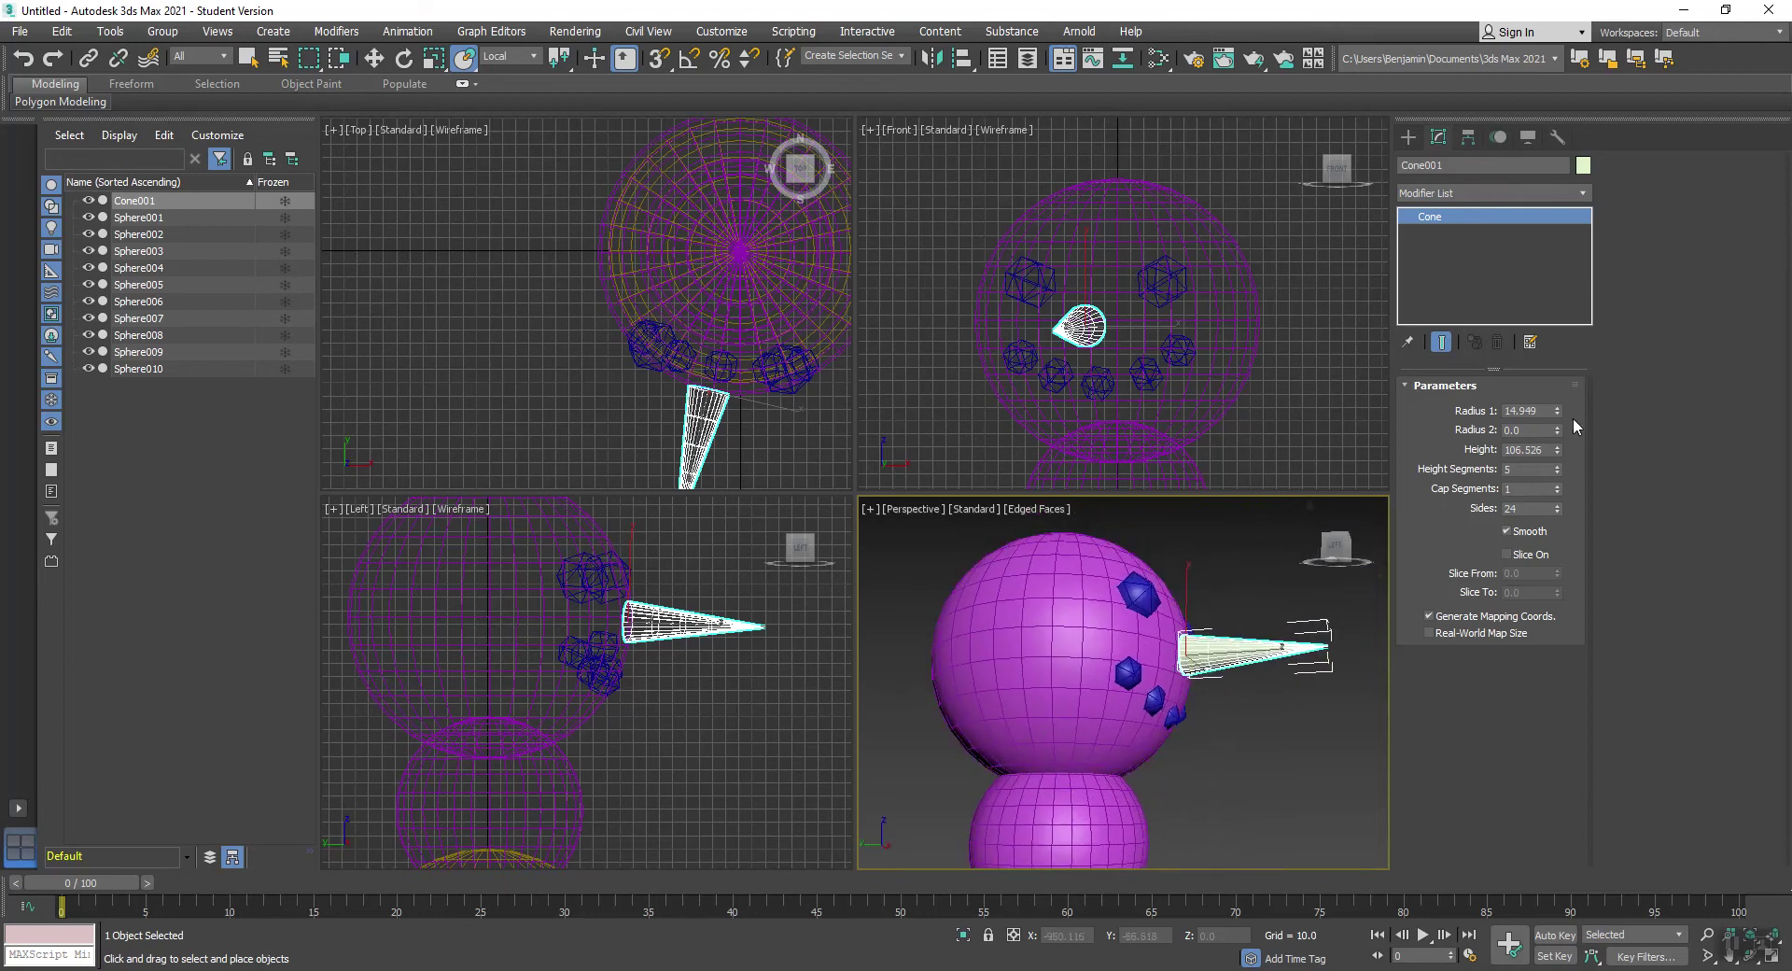
{"action": "left_click_drag", "start_coordinate": [1557, 412], "coordinate": [1561, 493]}
{"action": "middle_click_drag", "start_coordinate": [1213, 728], "coordinate": [1176, 712]}
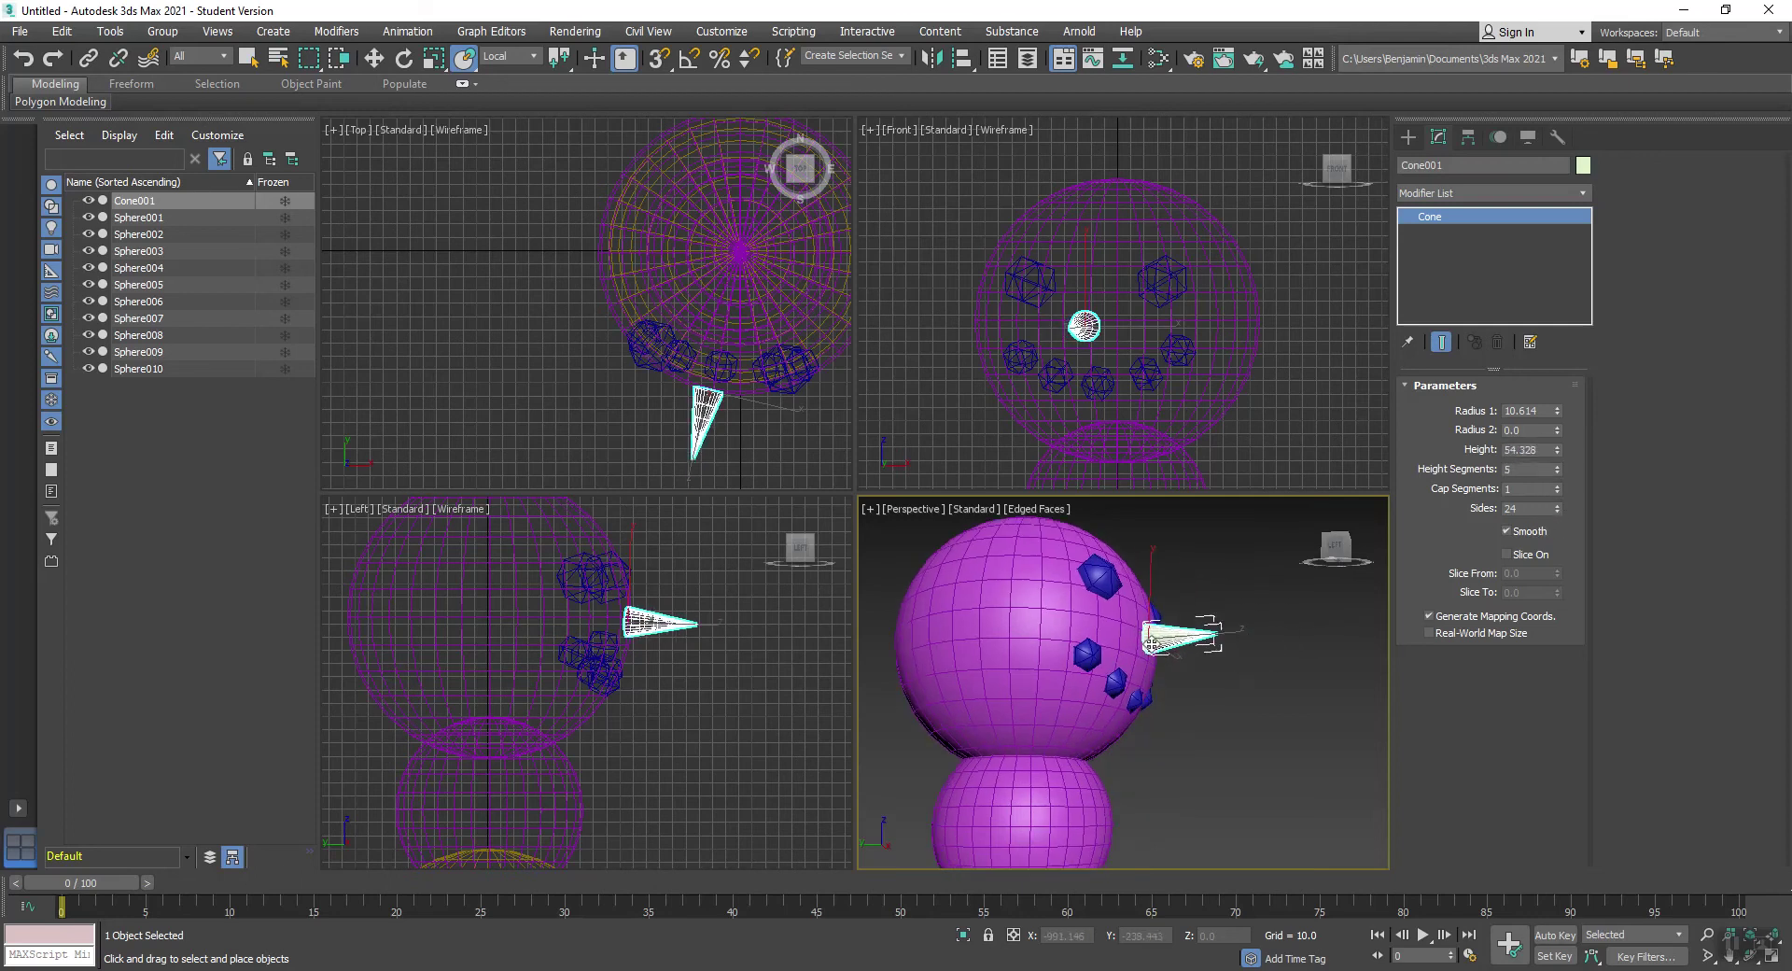
{"action": "scroll", "coordinate": [695, 584], "scroll_direction": "up", "scroll_amount": 5}
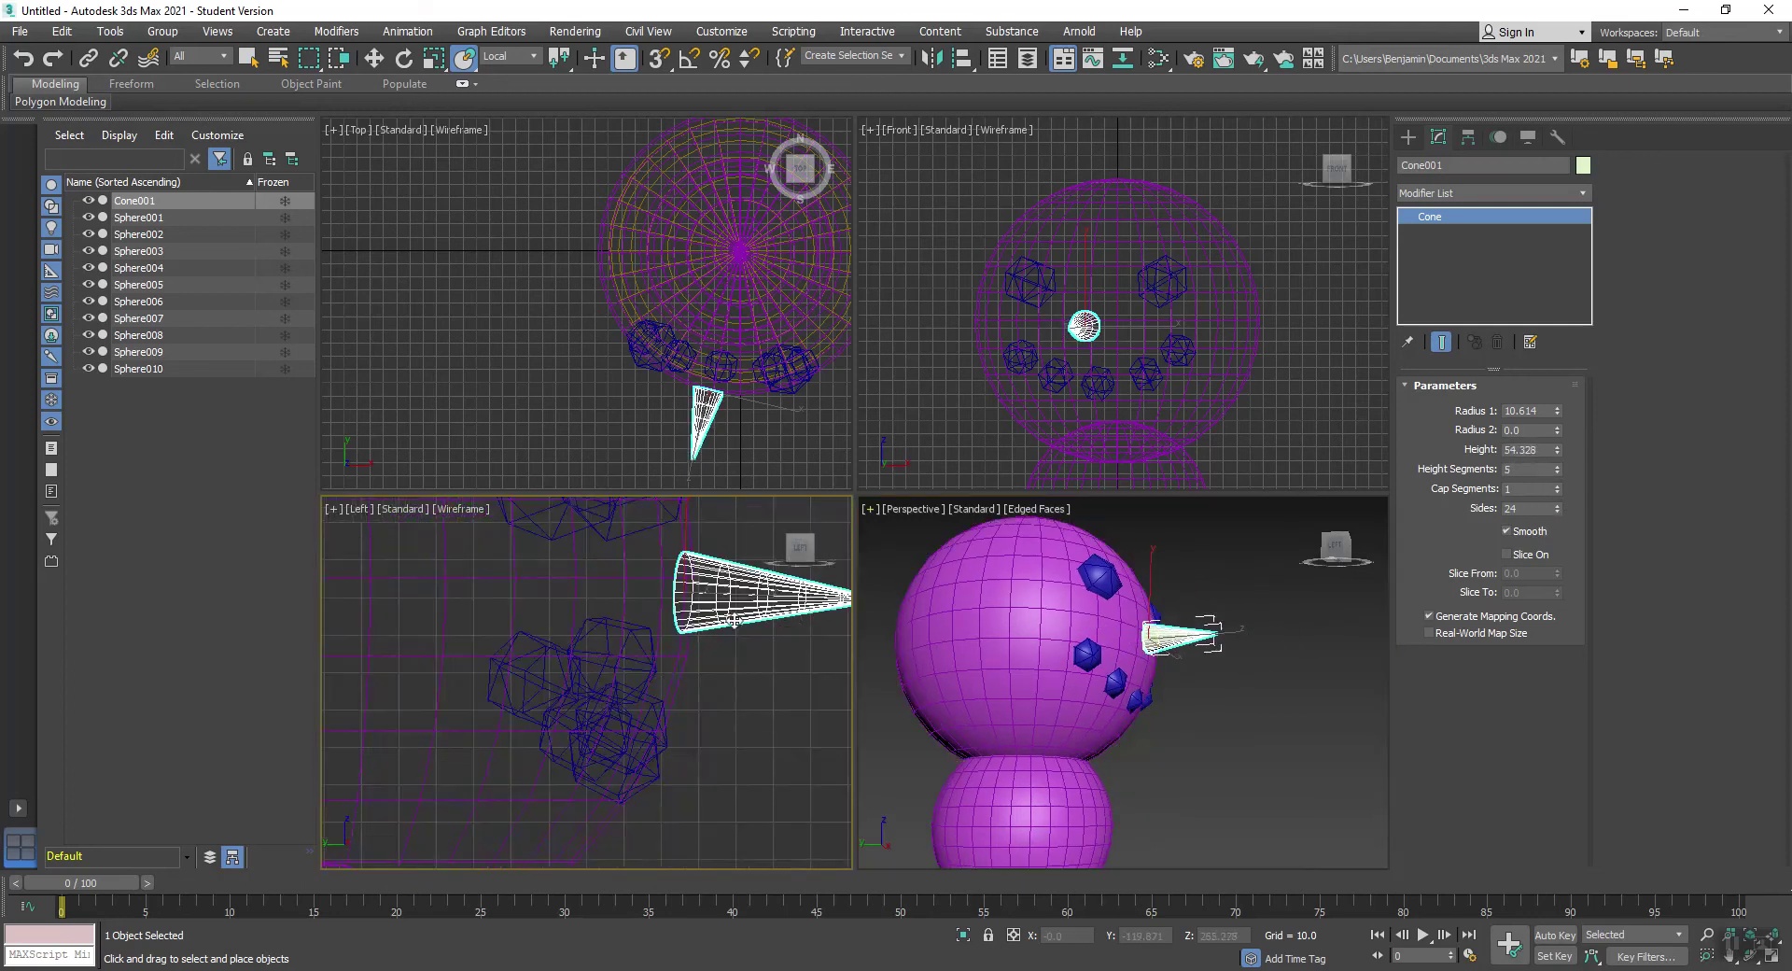
{"action": "middle_click_drag", "start_coordinate": [1238, 689], "coordinate": [1126, 715]}
{"action": "key", "text": "ctrl+r"}
{"action": "left_click", "coordinate": [1224, 782]}
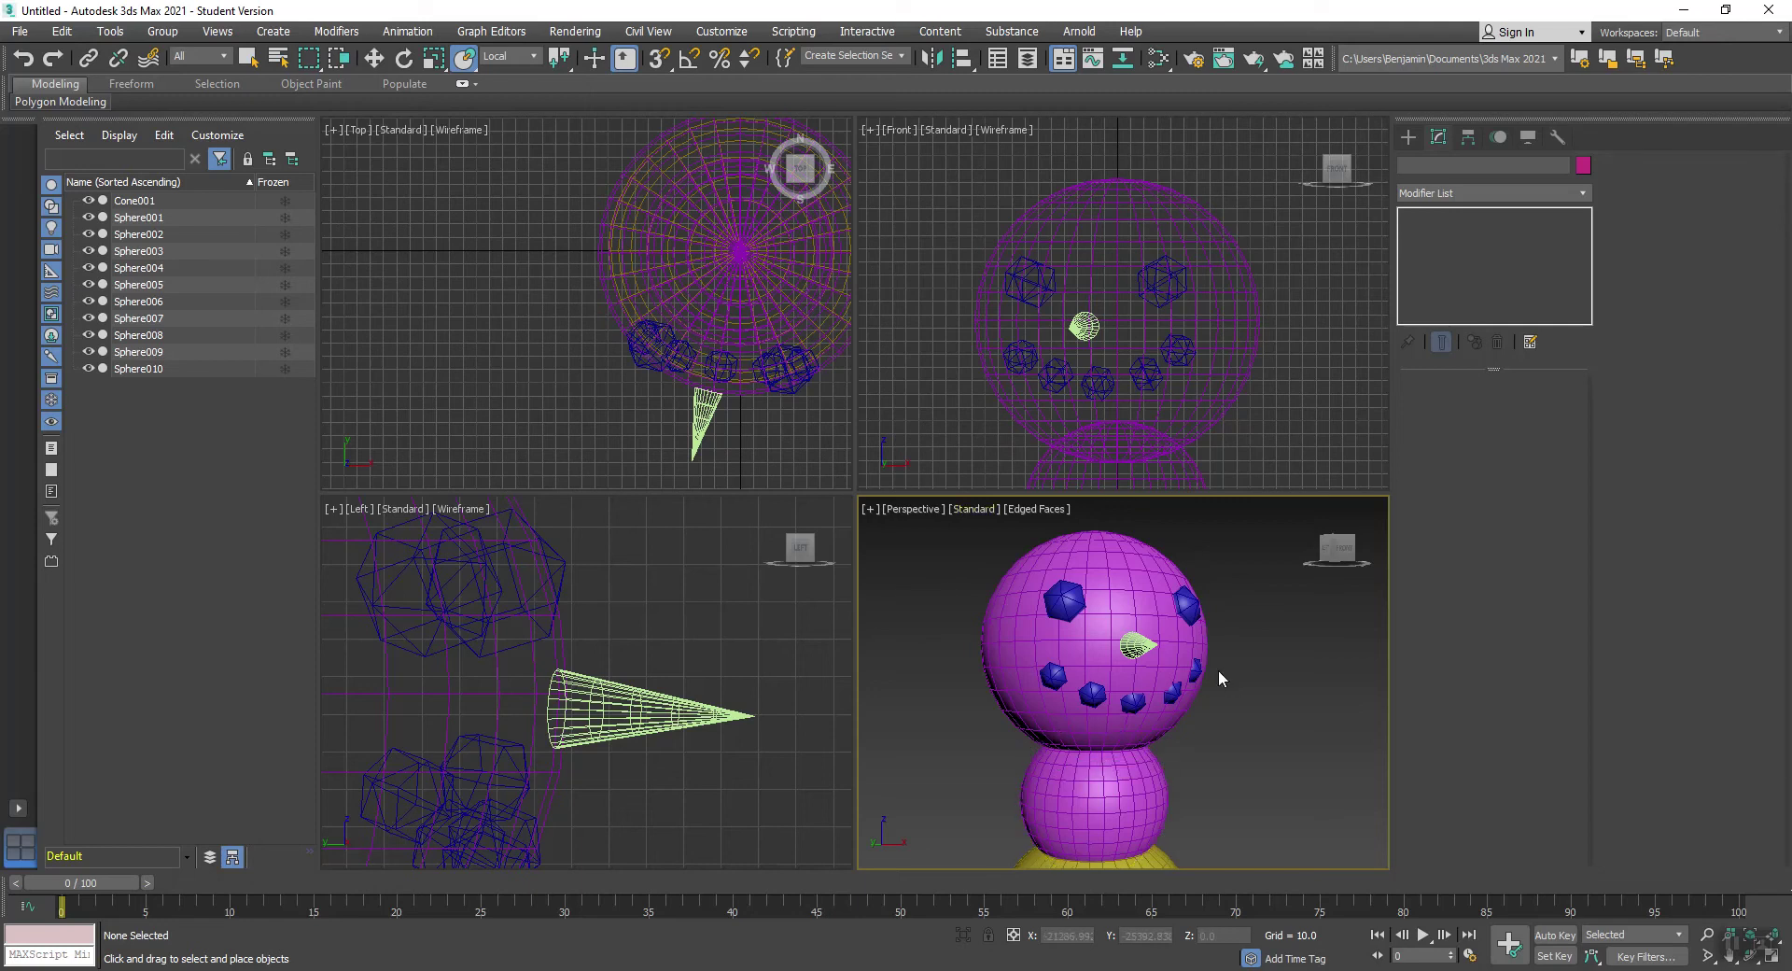
Step: Create a thin upright cylinder in the top view beside the figure, with a radius of about 7.1 and height of about 86
{"action": "scroll", "coordinate": [1240, 709], "scroll_direction": "down", "scroll_amount": 2}
{"action": "scroll", "coordinate": [1251, 737], "scroll_direction": "down", "scroll_amount": 2}
{"action": "middle_click_drag", "start_coordinate": [1265, 760], "coordinate": [1232, 721]}
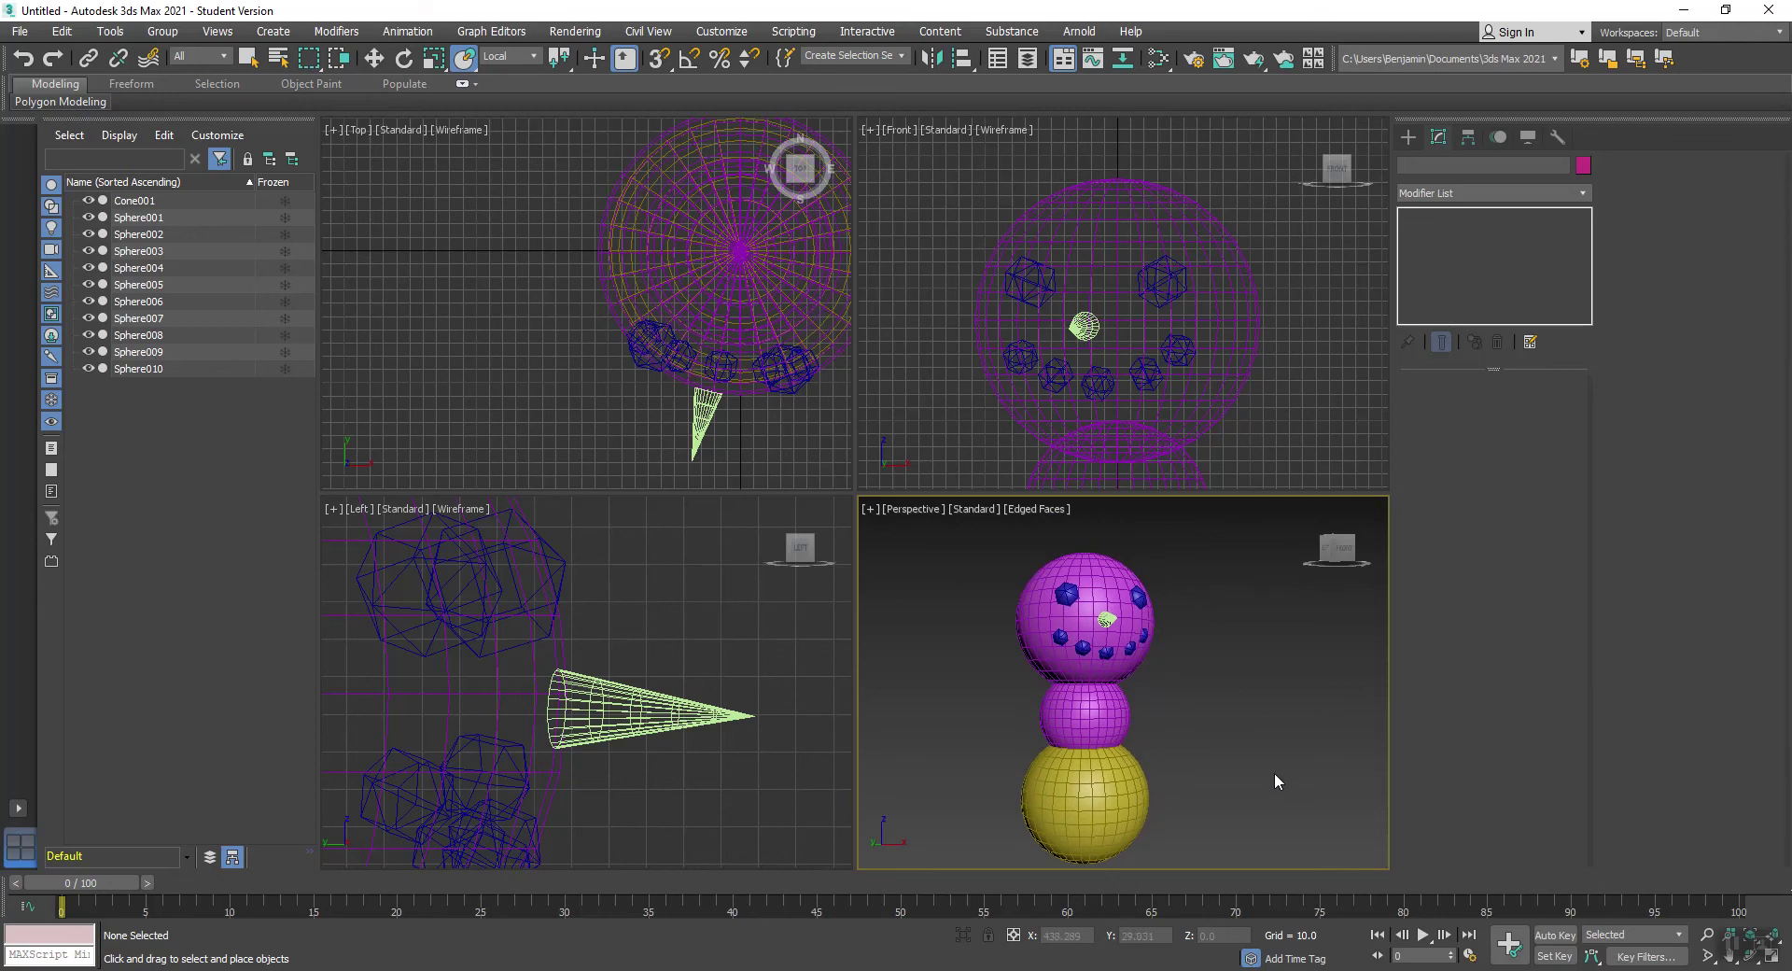
{"action": "left_click", "coordinate": [1409, 138]}
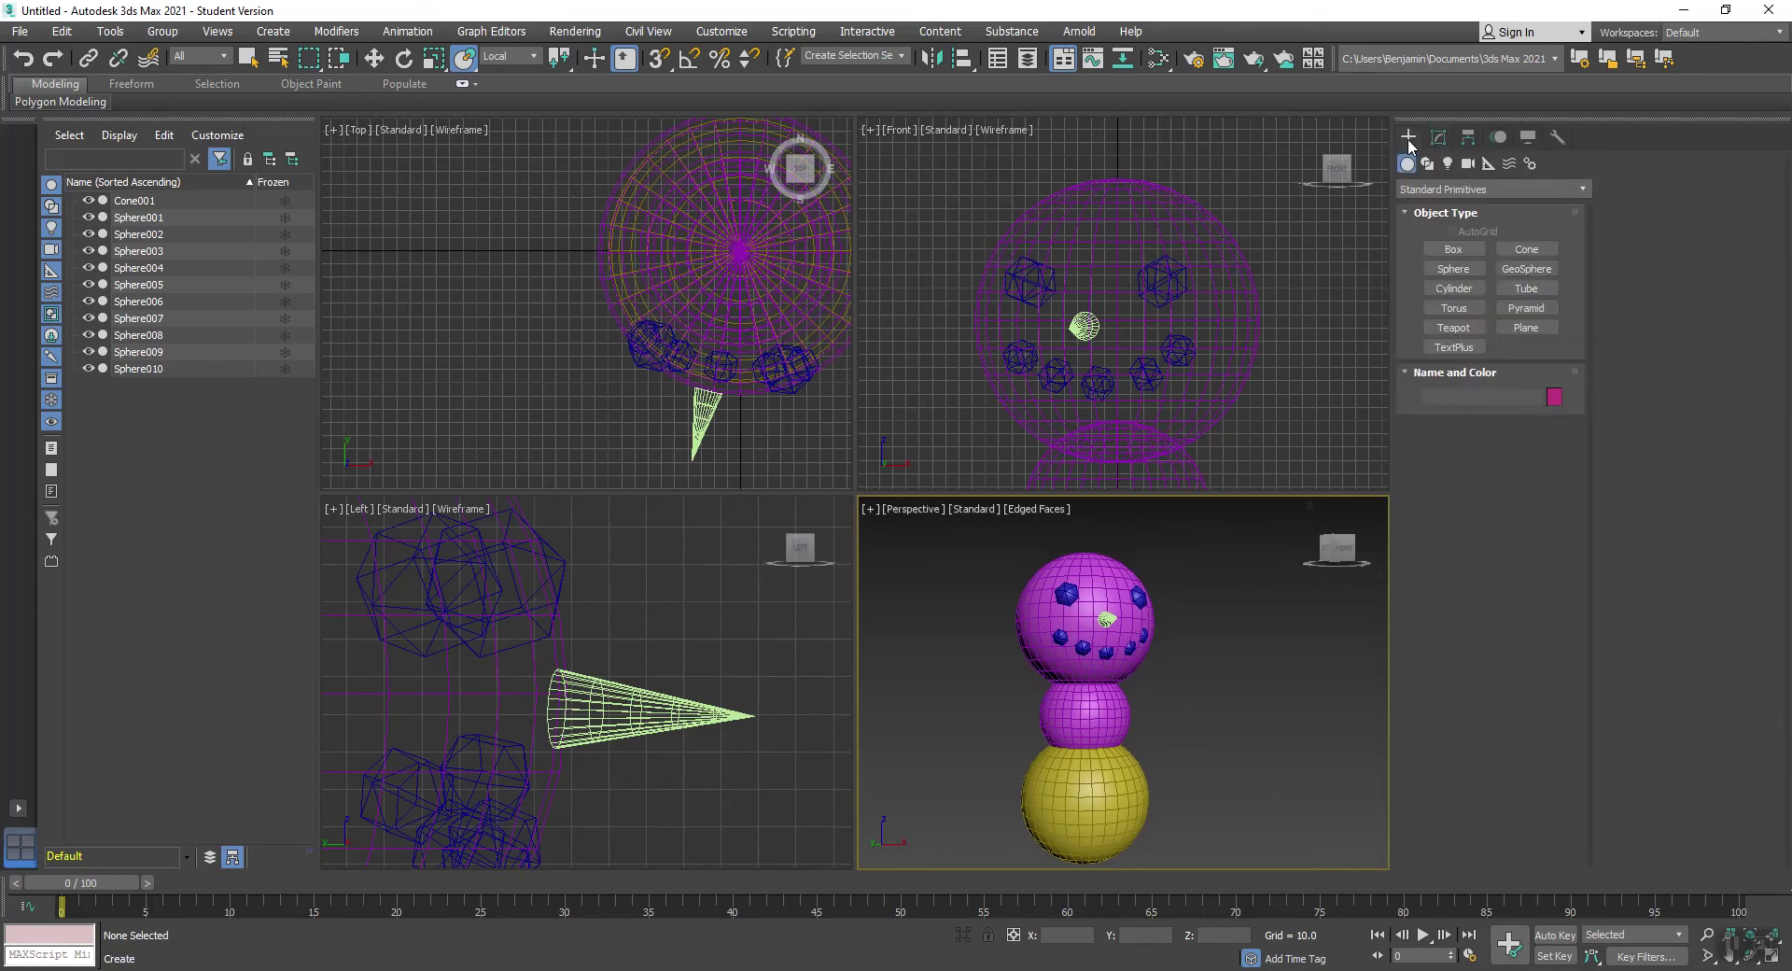
{"action": "left_click", "coordinate": [1454, 288]}
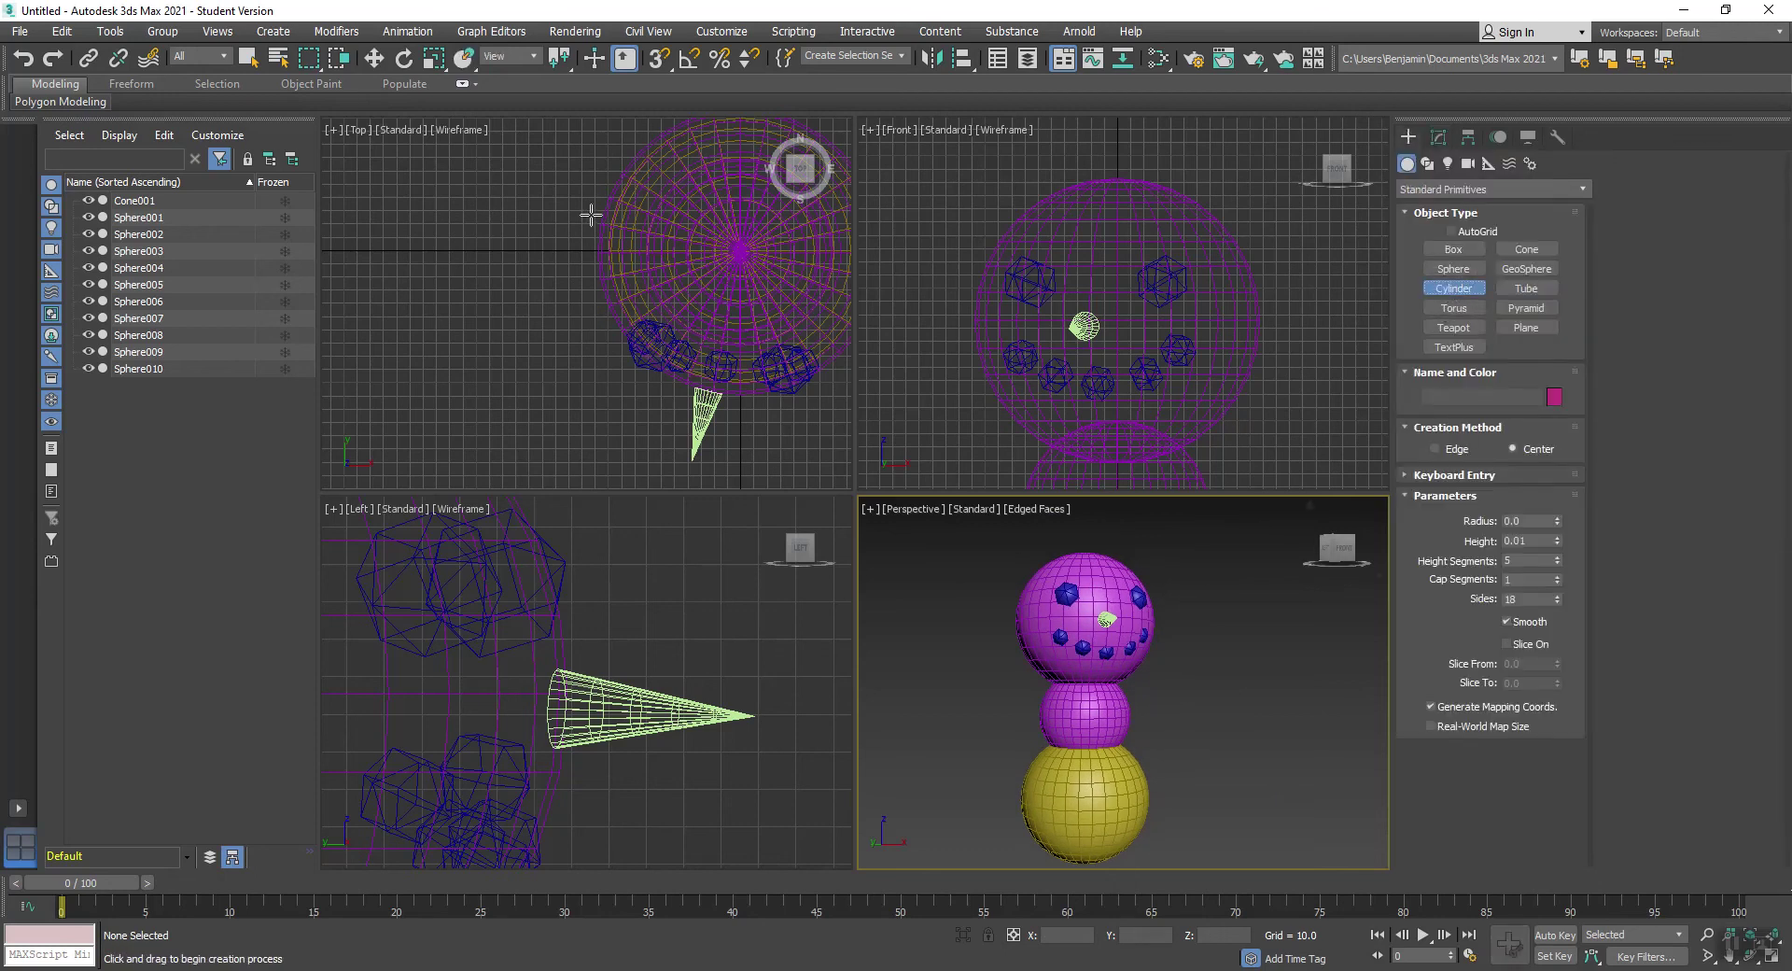
{"action": "left_click_drag", "start_coordinate": [552, 255], "coordinate": [562, 256]}
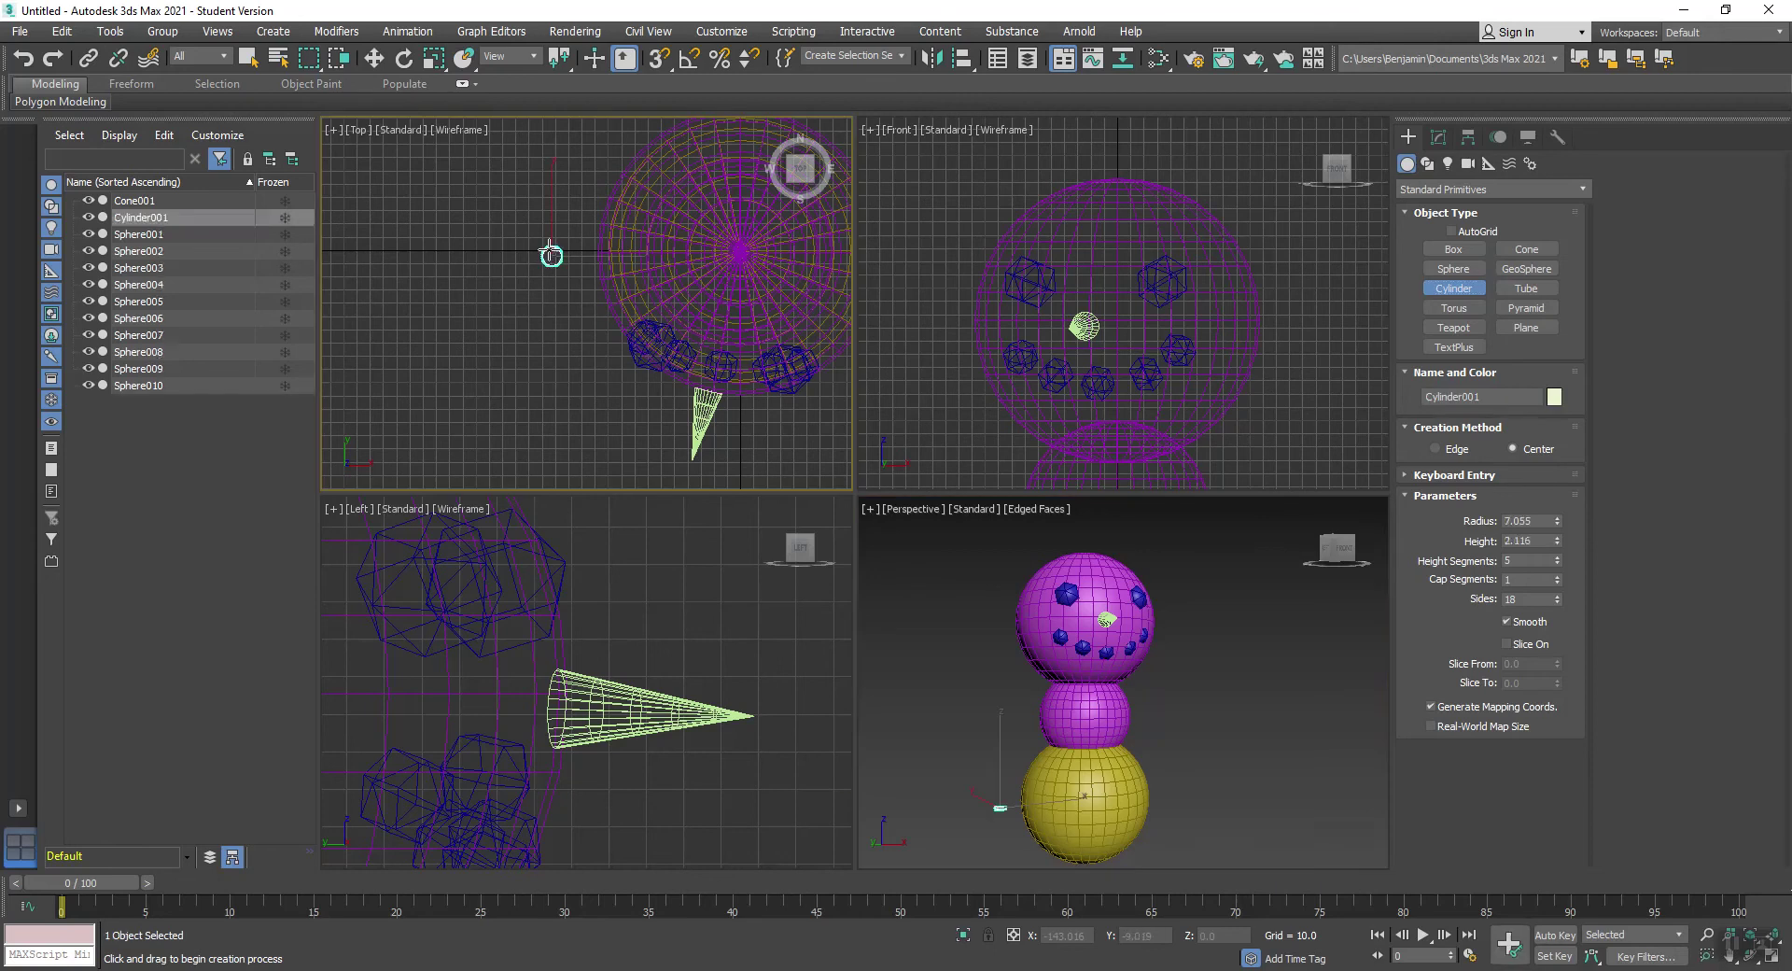
{"action": "right_click", "coordinate": [542, 151]}
Step: Place the cylinder by its end on the side of the middle sphere as an arm angled outward and slightly upward
{"action": "middle_click_drag", "start_coordinate": [1147, 376], "coordinate": [1165, 238]}
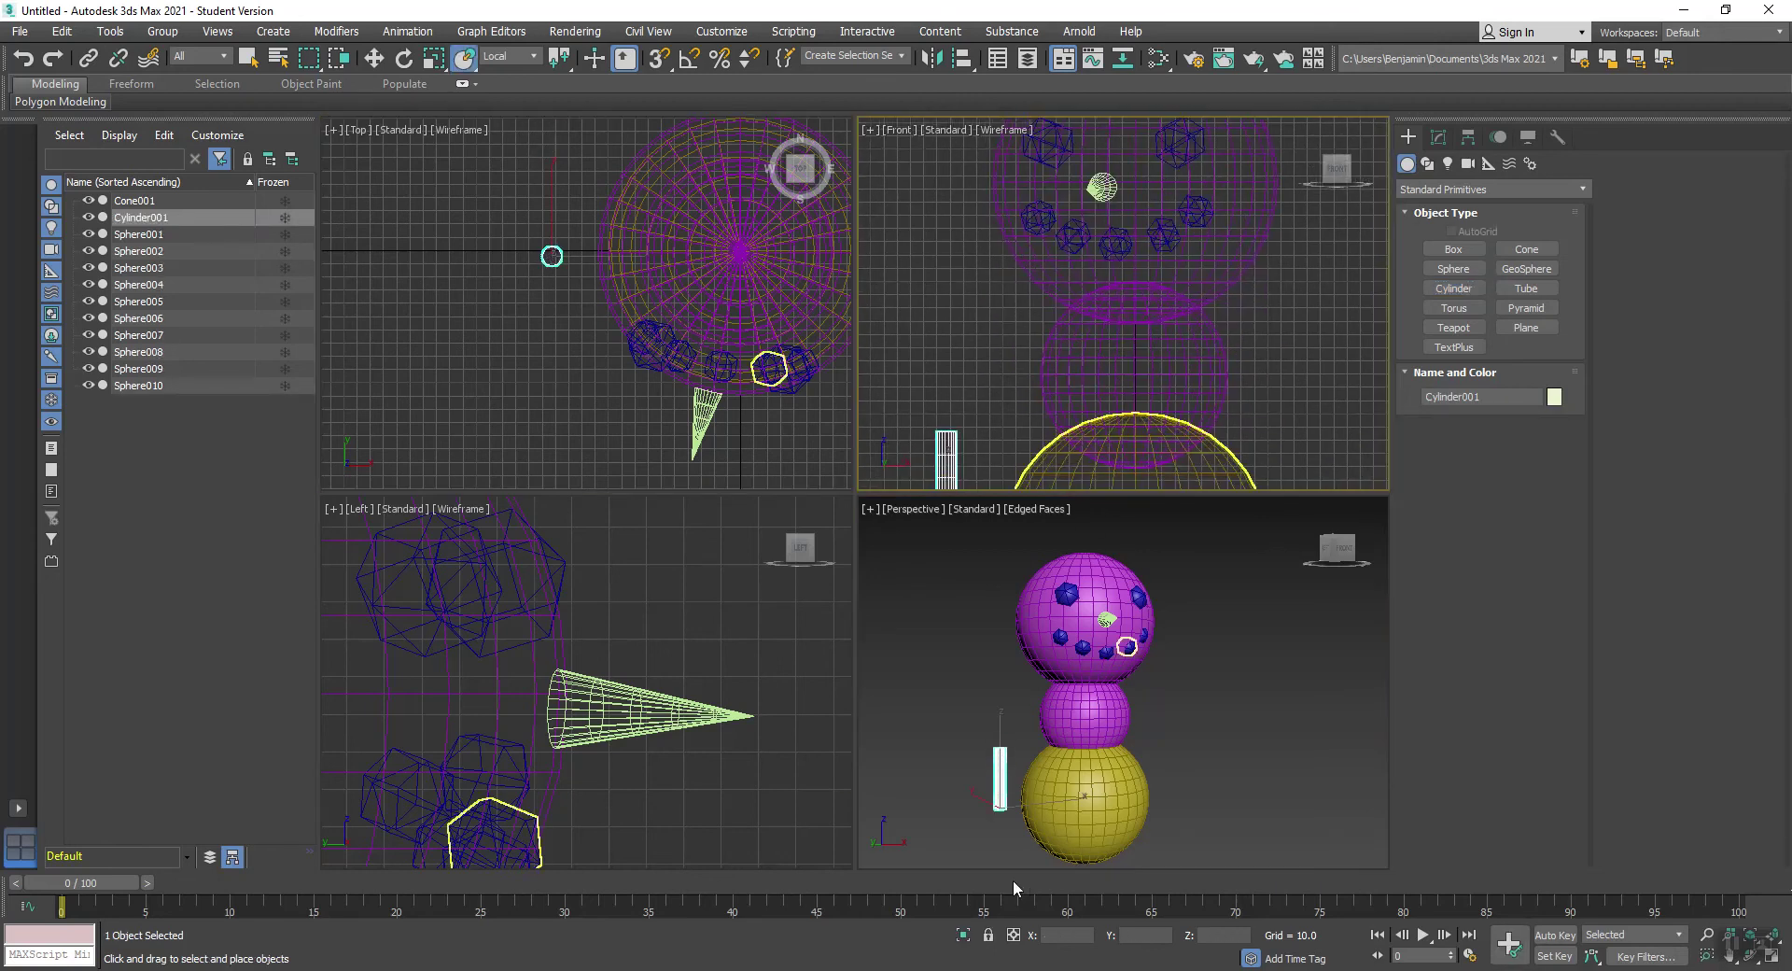
{"action": "scroll", "coordinate": [1026, 795], "scroll_direction": "down", "scroll_amount": 3}
{"action": "middle_click_drag", "start_coordinate": [1027, 795], "coordinate": [1027, 808]}
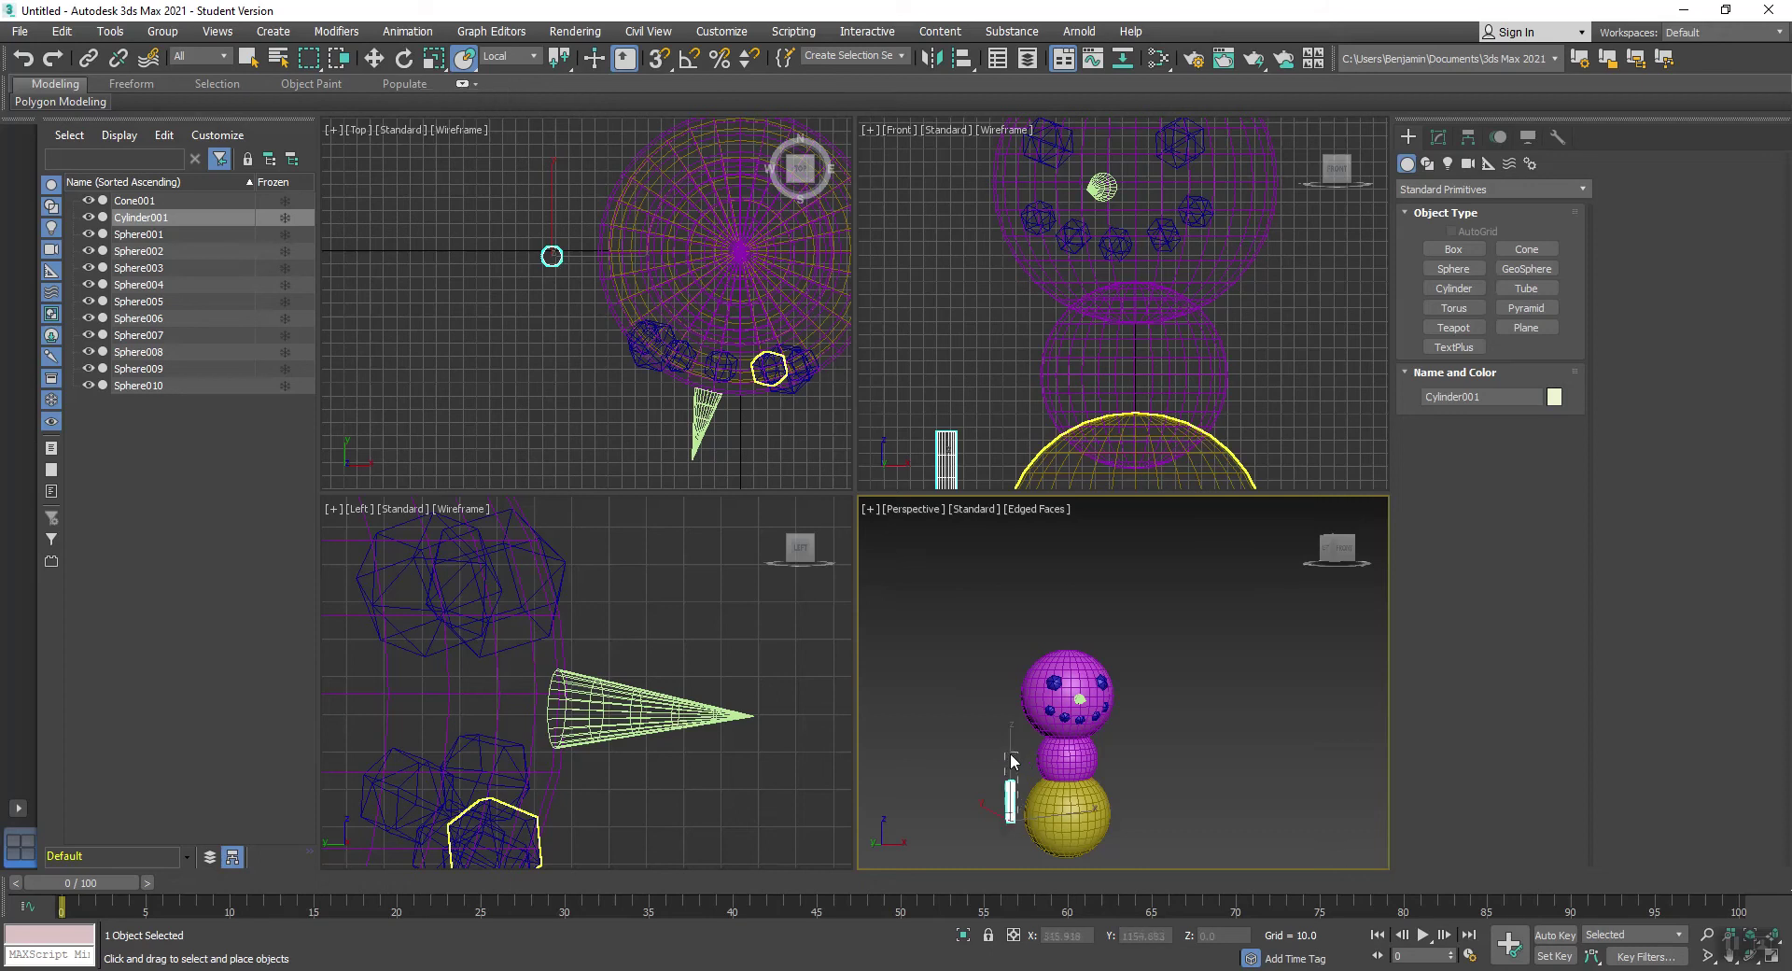
{"action": "left_click_drag", "start_coordinate": [1018, 808], "coordinate": [1045, 754]}
{"action": "scroll", "coordinate": [1045, 754], "scroll_direction": "up", "scroll_amount": 3}
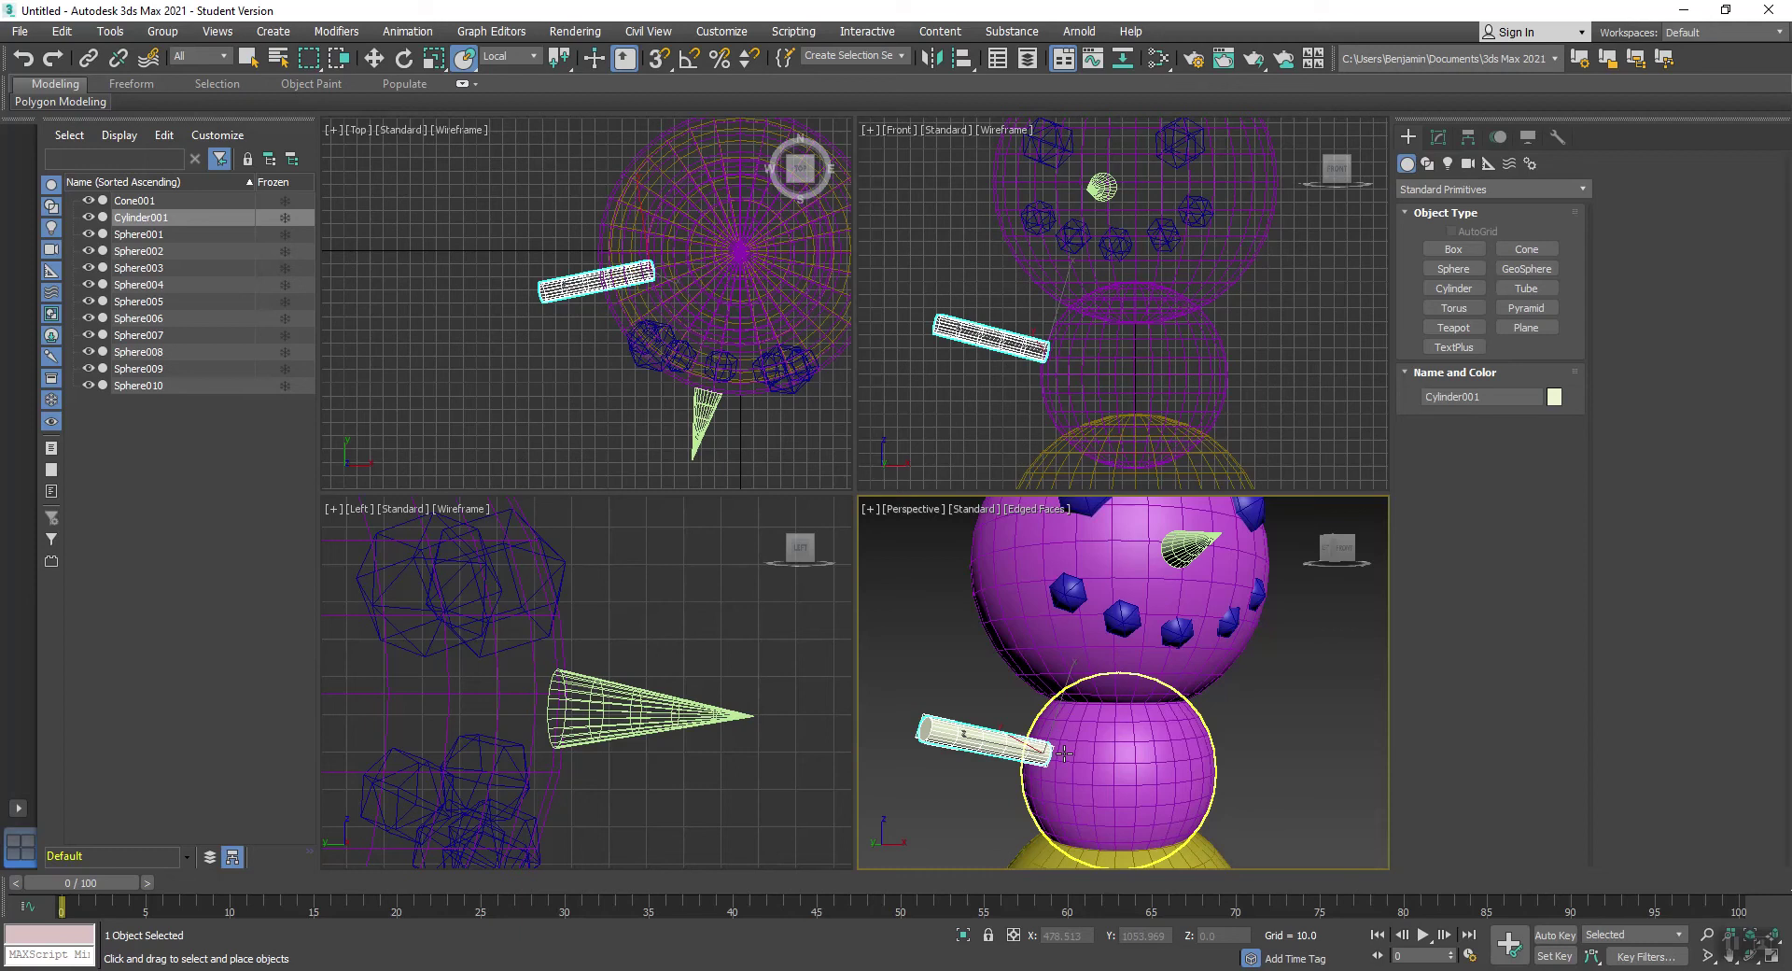
{"action": "scroll", "coordinate": [1064, 798], "scroll_direction": "down", "scroll_amount": 2}
{"action": "middle_click_drag", "start_coordinate": [1090, 742], "coordinate": [1070, 791], "text": "alt"}
{"action": "mouse_move", "coordinate": [1050, 792]}
{"action": "left_mouse_down"}
{"action": "mouse_move", "coordinate": [1052, 644]}
{"action": "mouse_move", "coordinate": [1056, 780]}
{"action": "left_mouse_up"}
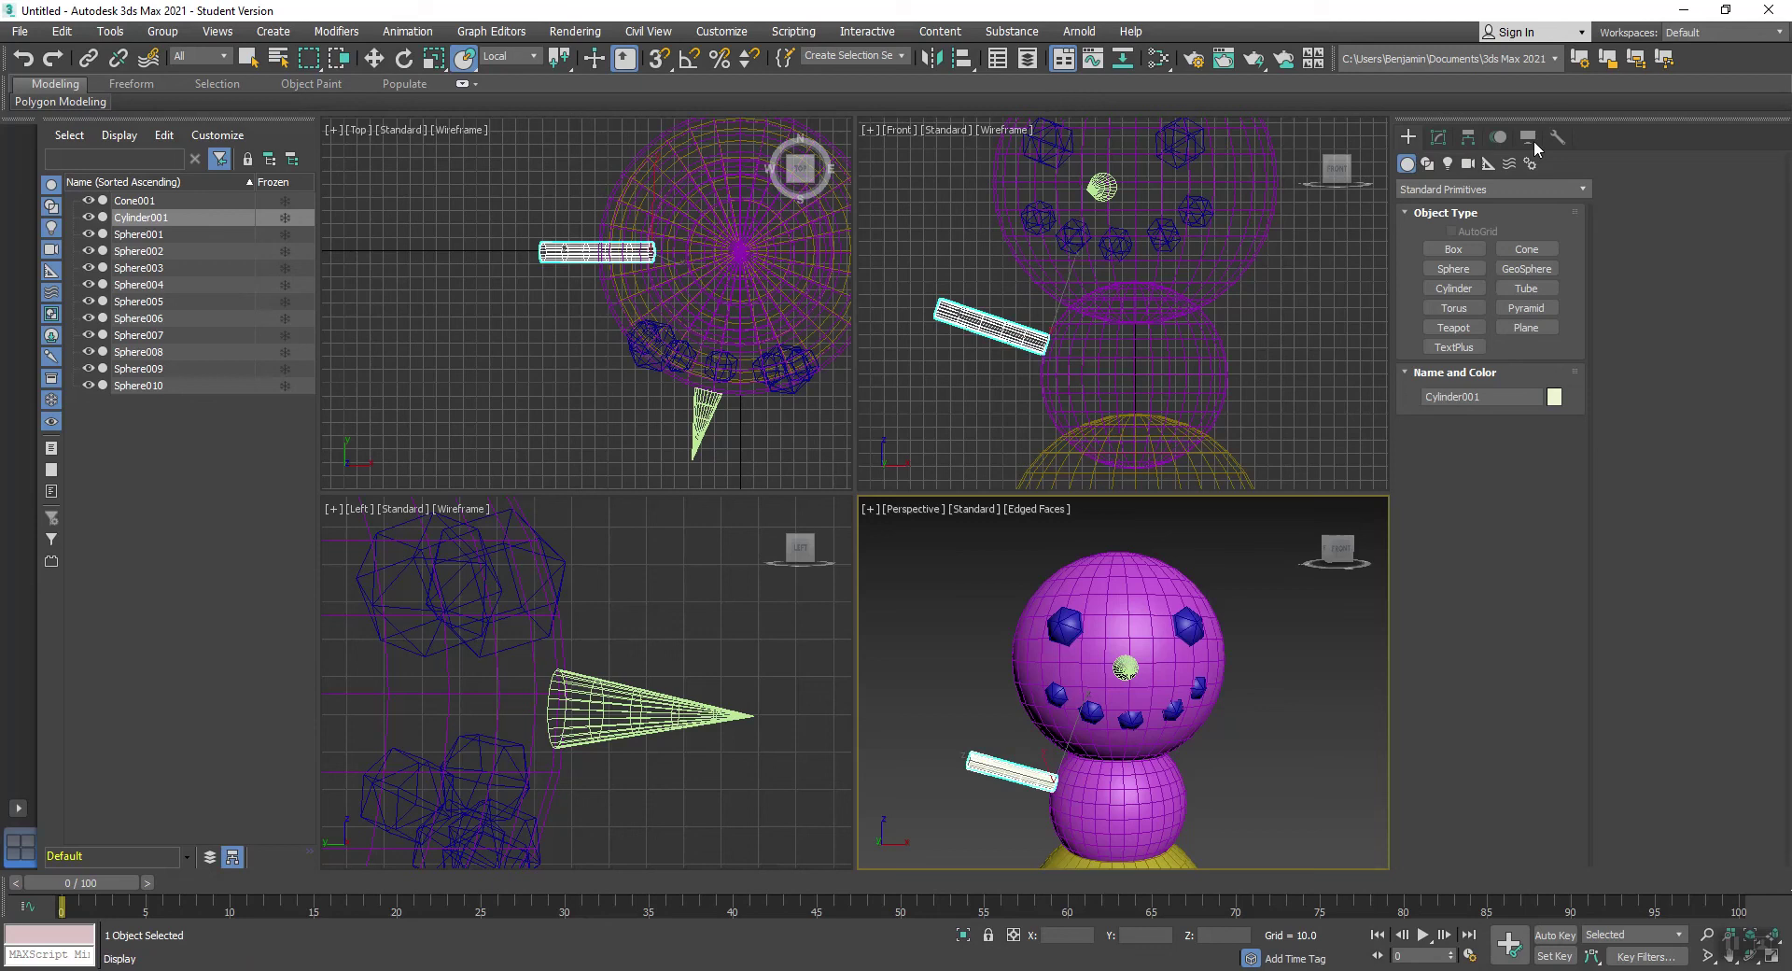
Step: Set the arm cylinder's number of sides to 6
{"action": "left_click", "coordinate": [1439, 137]}
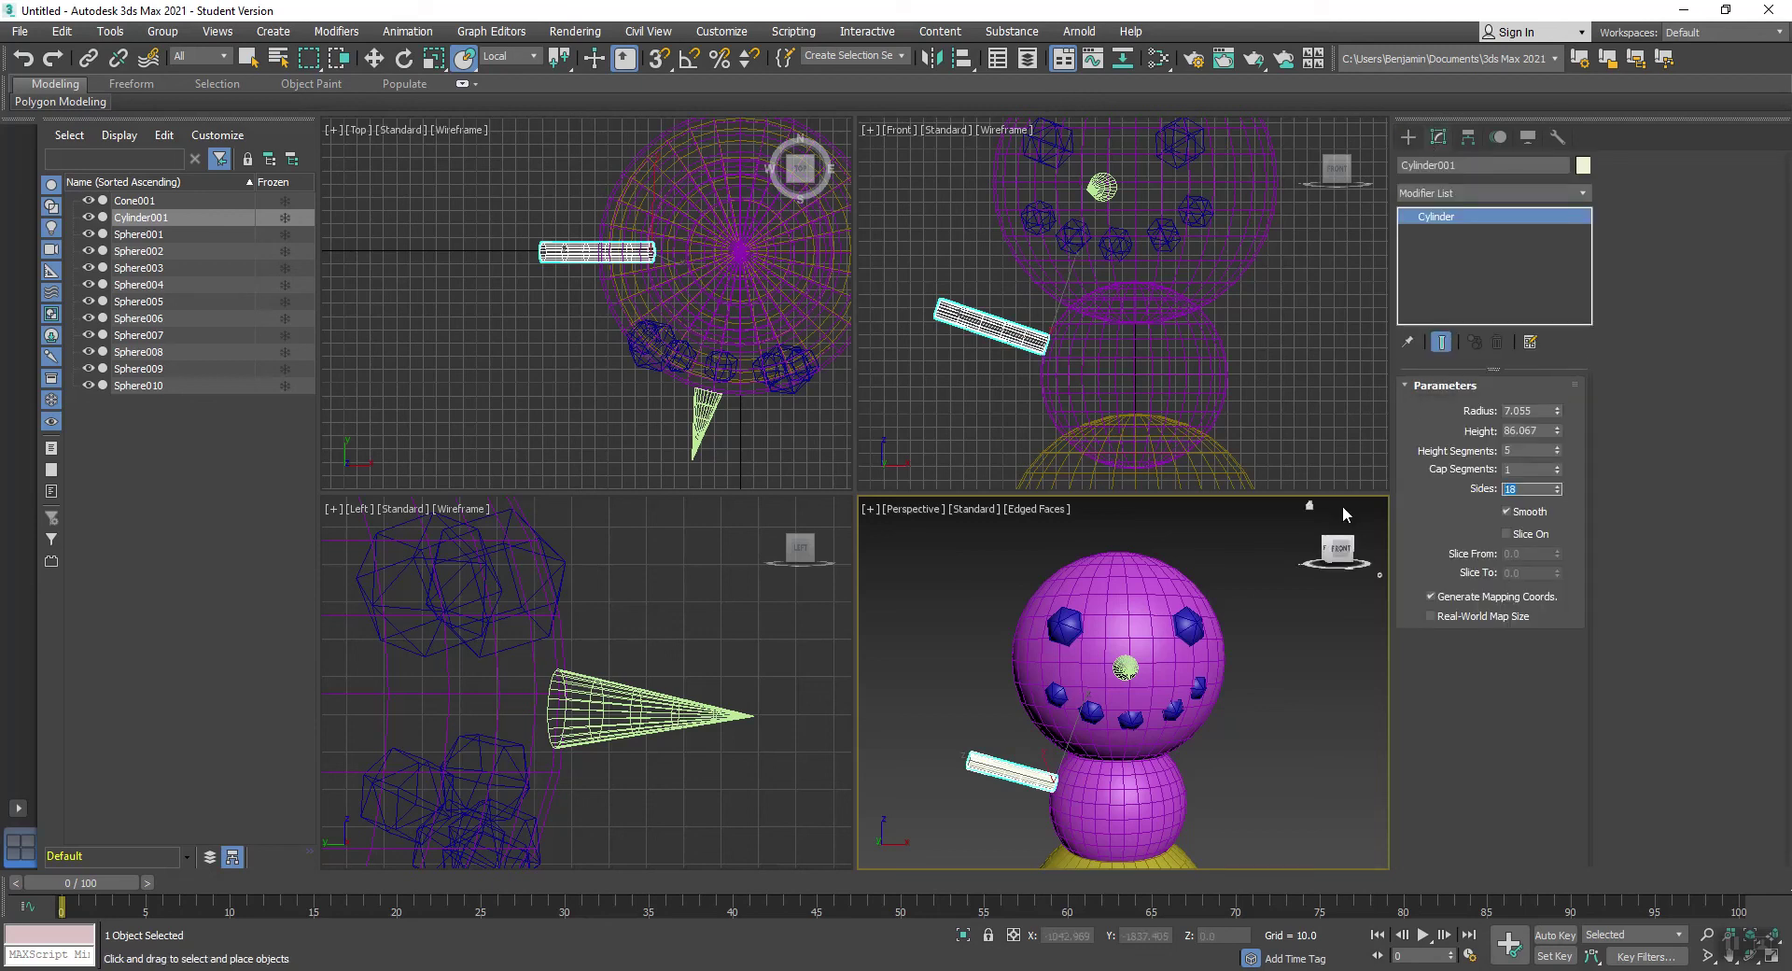
{"action": "type", "text": "6"}
{"action": "key", "text": "Return"}
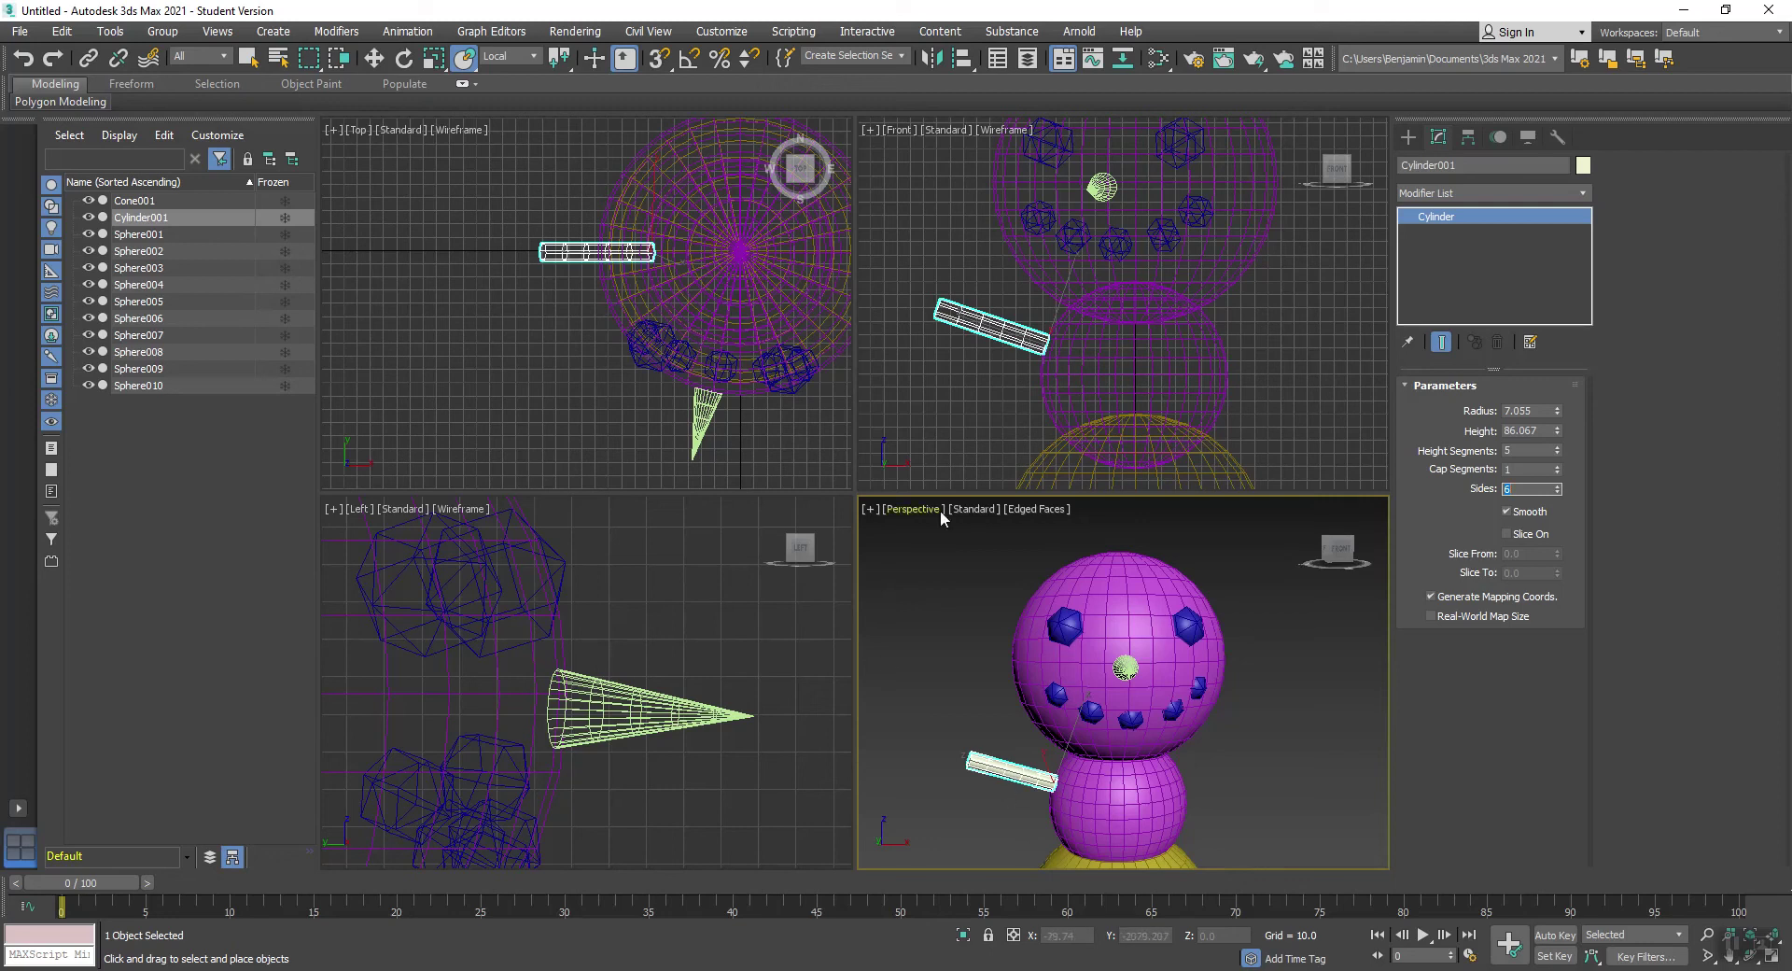
Step: Inspect the arm's attachment to the middle sphere in a maximized perspective viewport, switch to the Move tool and restore the four-viewport layout
{"action": "left_click", "coordinate": [866, 512]}
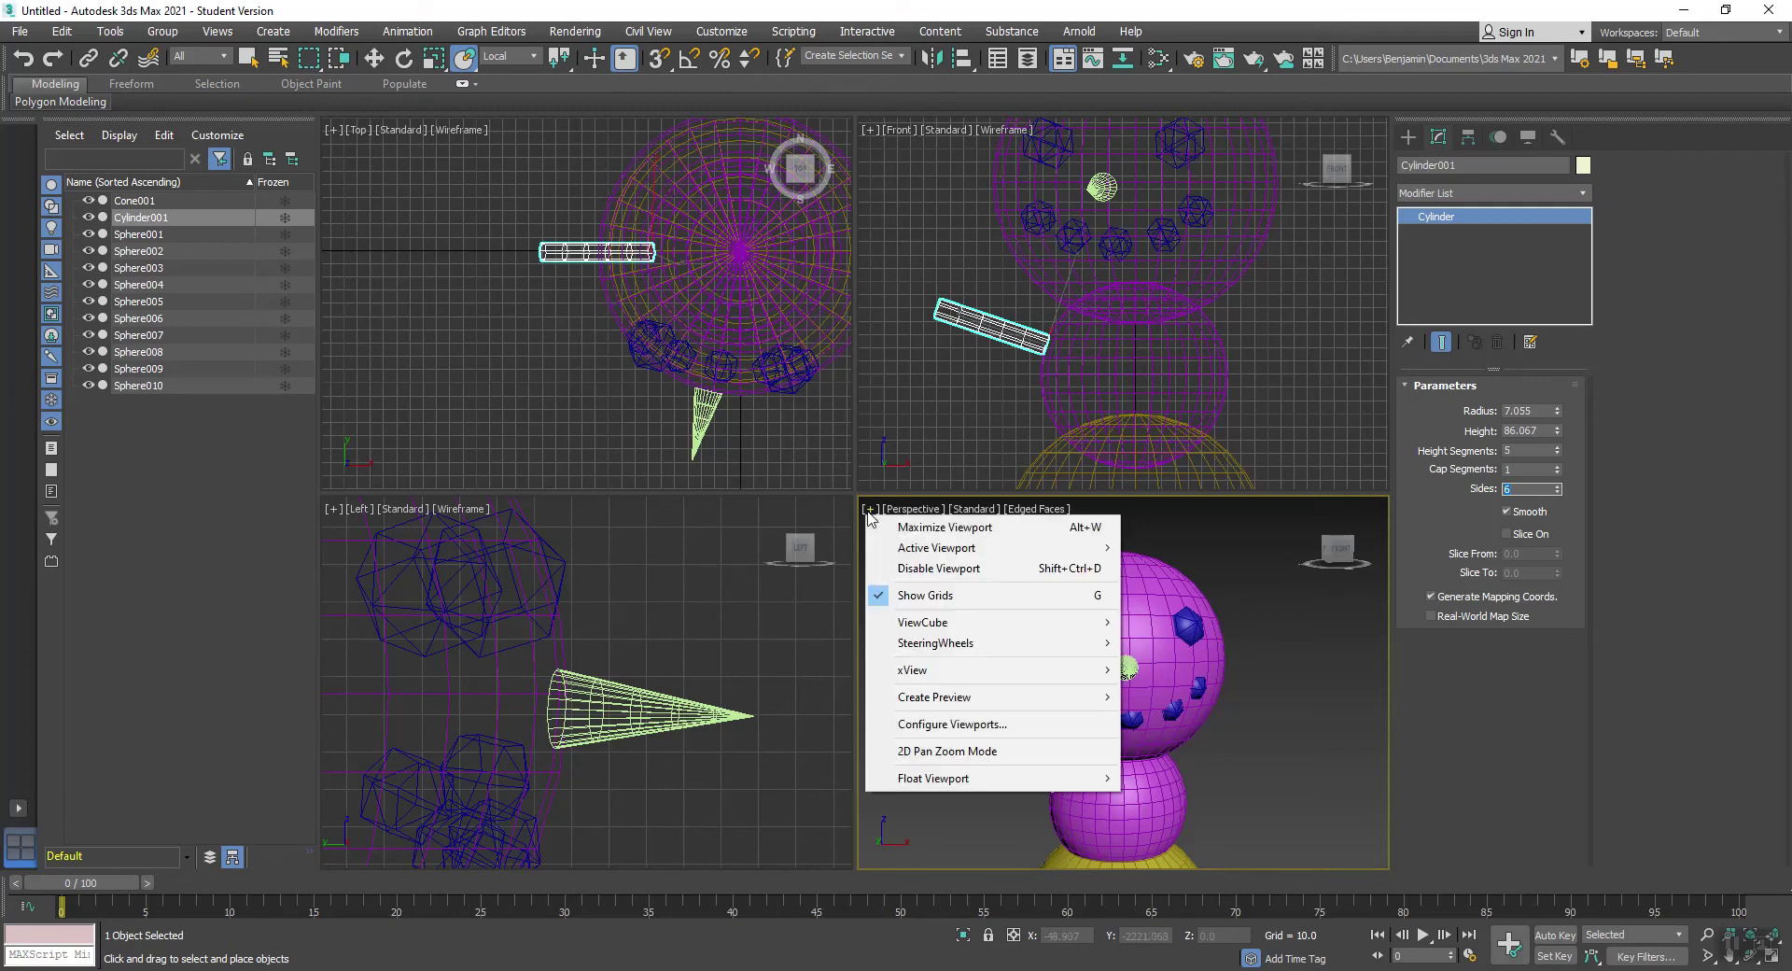
{"action": "left_click", "coordinate": [929, 528]}
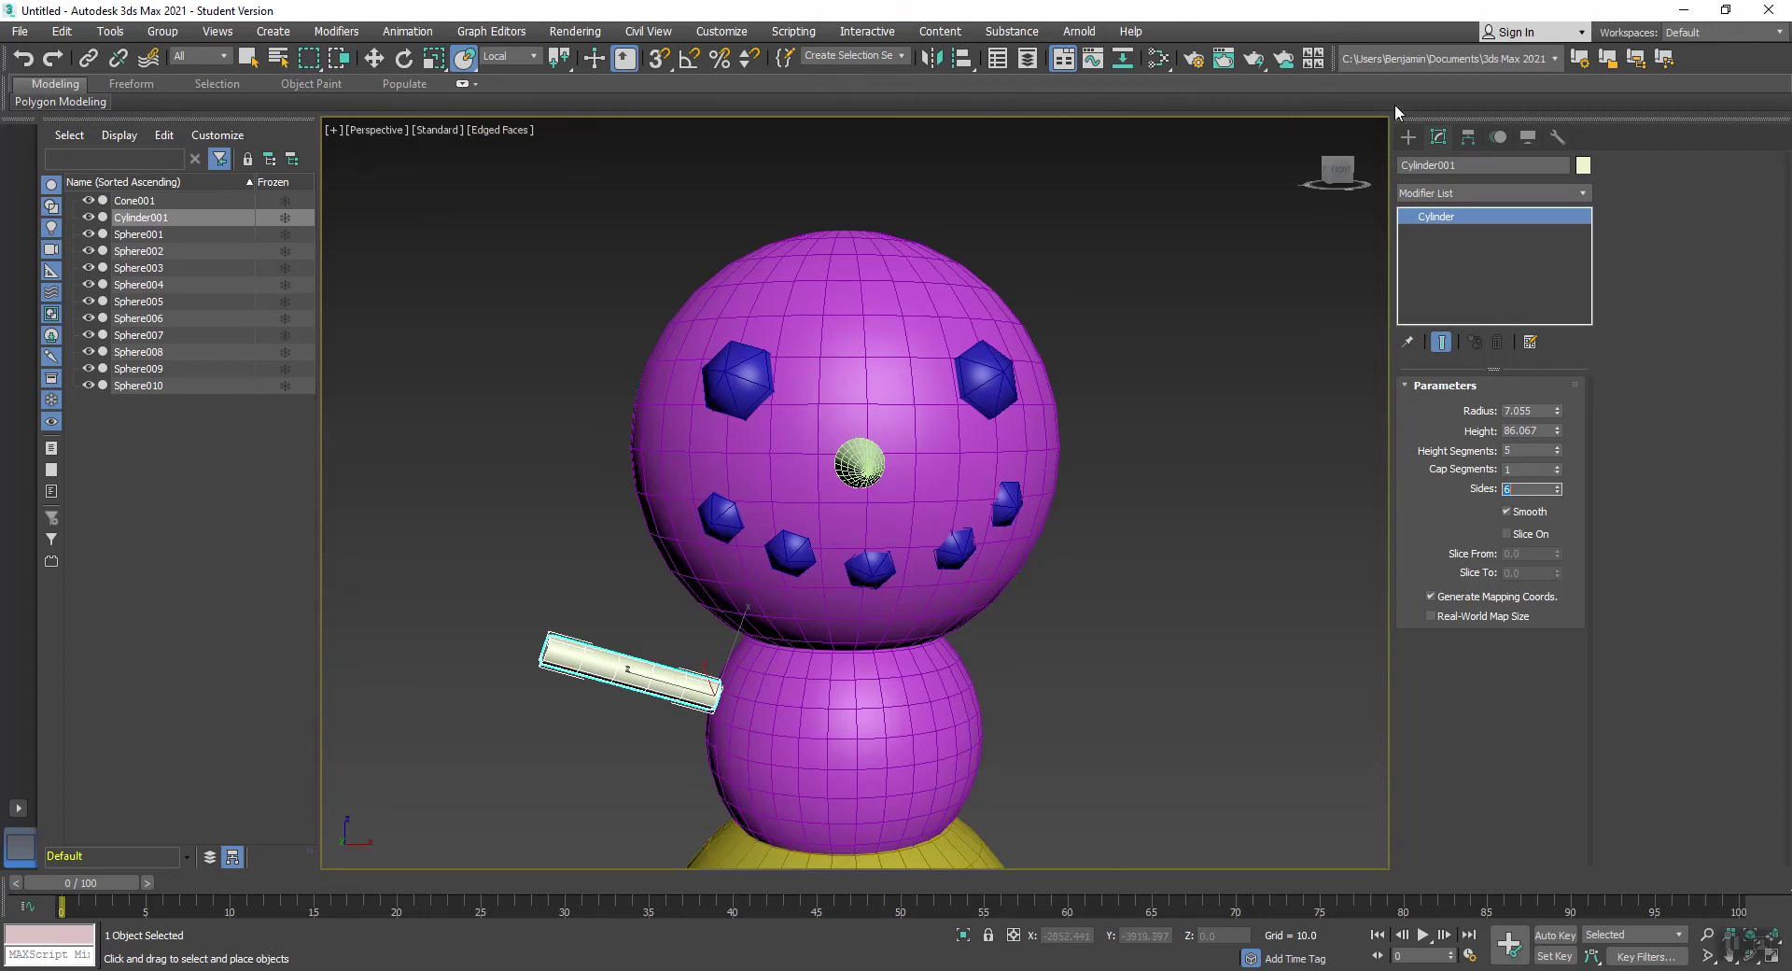
{"action": "mouse_move", "coordinate": [1337, 165]}
{"action": "left_mouse_down"}
{"action": "mouse_move", "coordinate": [1447, 157]}
{"action": "mouse_move", "coordinate": [1331, 174]}
{"action": "left_mouse_up"}
{"action": "right_click", "coordinate": [1330, 176]}
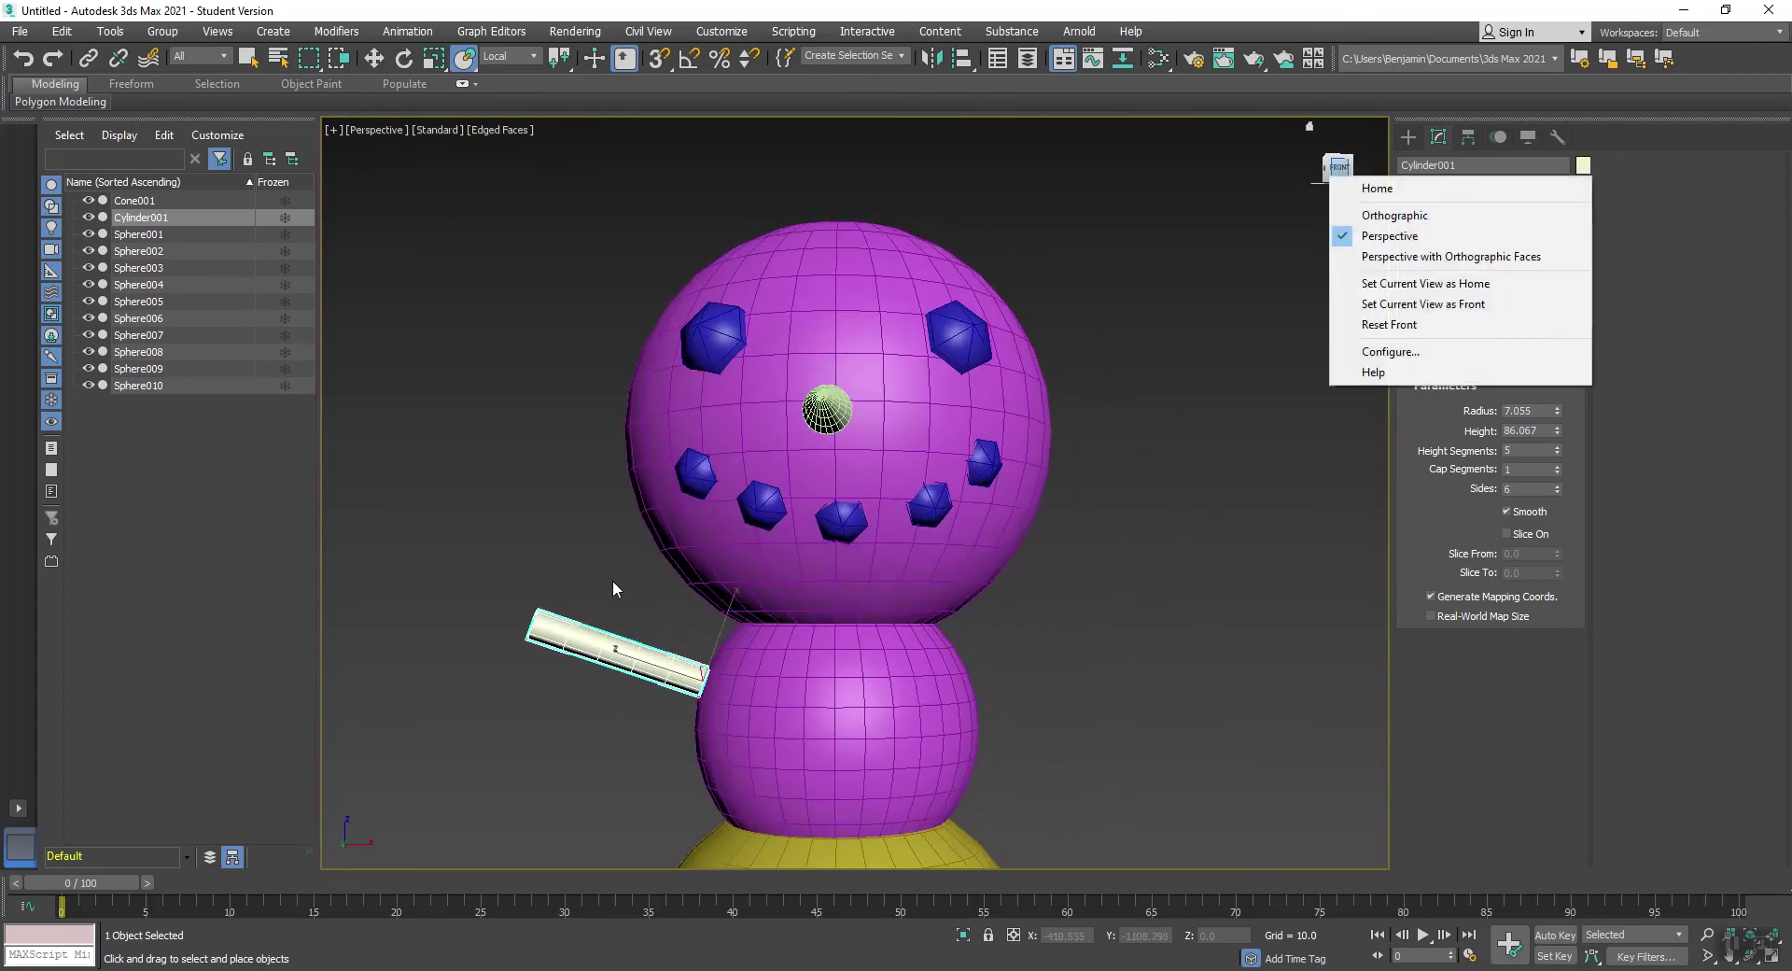
{"action": "right_click", "coordinate": [604, 577]}
{"action": "middle_click_drag", "start_coordinate": [672, 558], "coordinate": [916, 502]}
{"action": "right_click", "coordinate": [651, 736]}
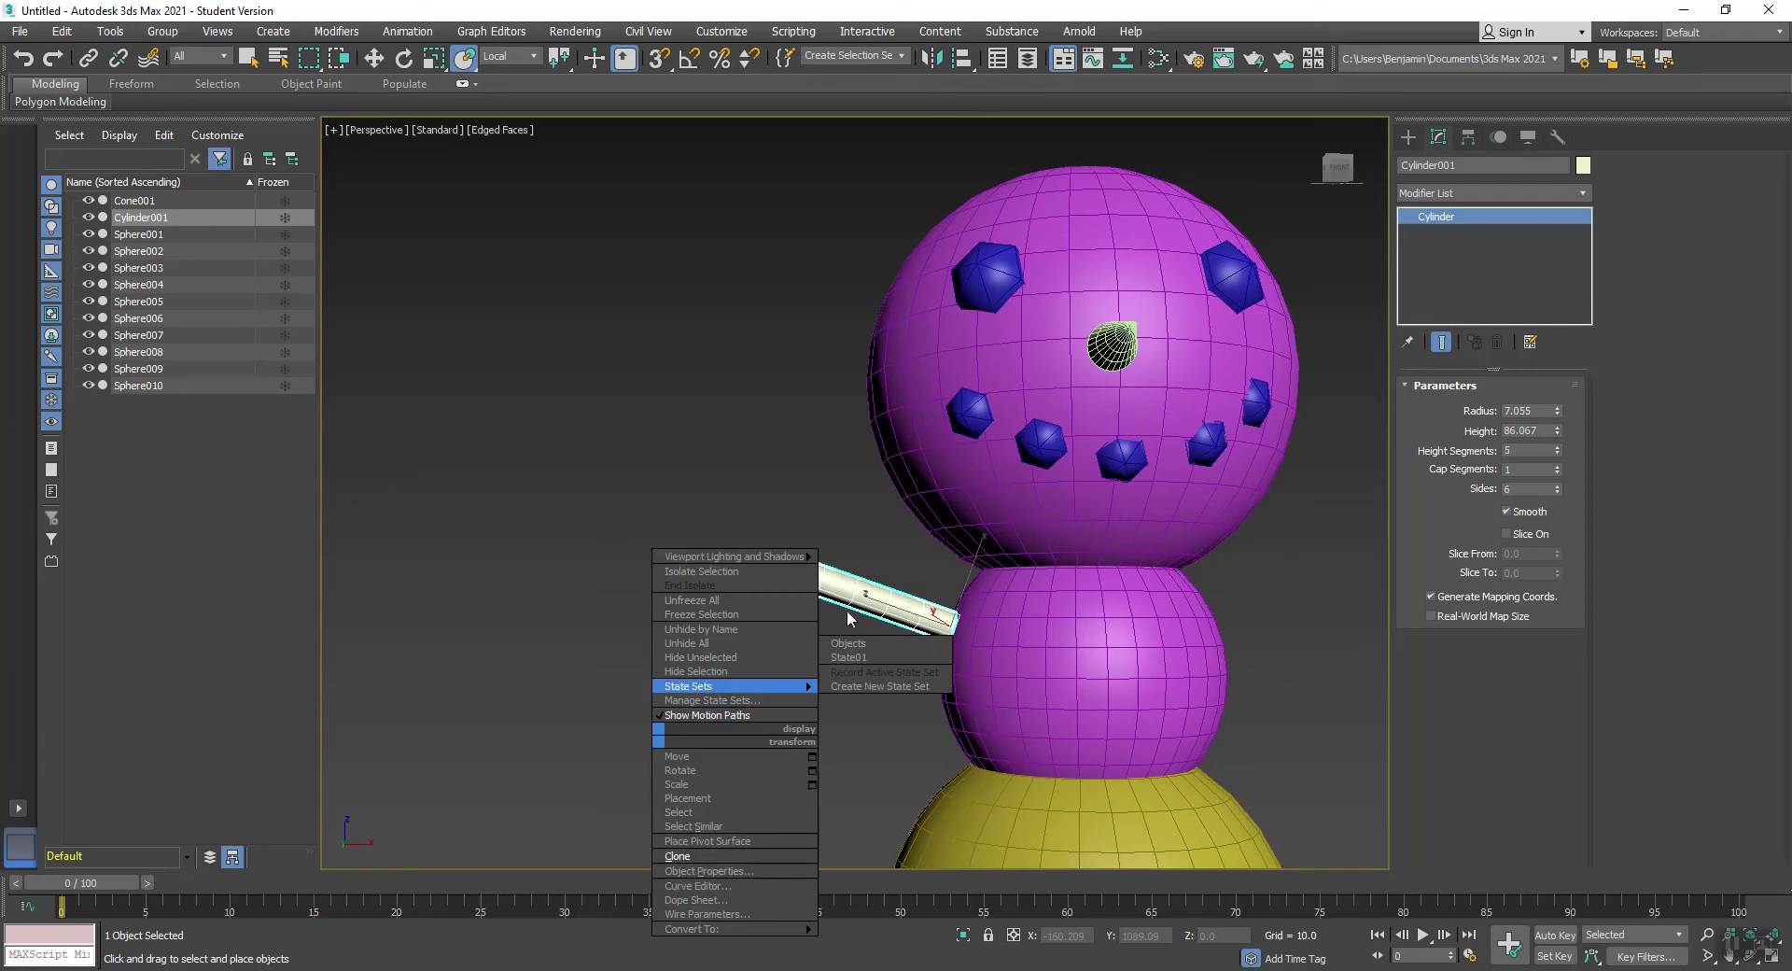
{"action": "left_click", "coordinate": [466, 67]}
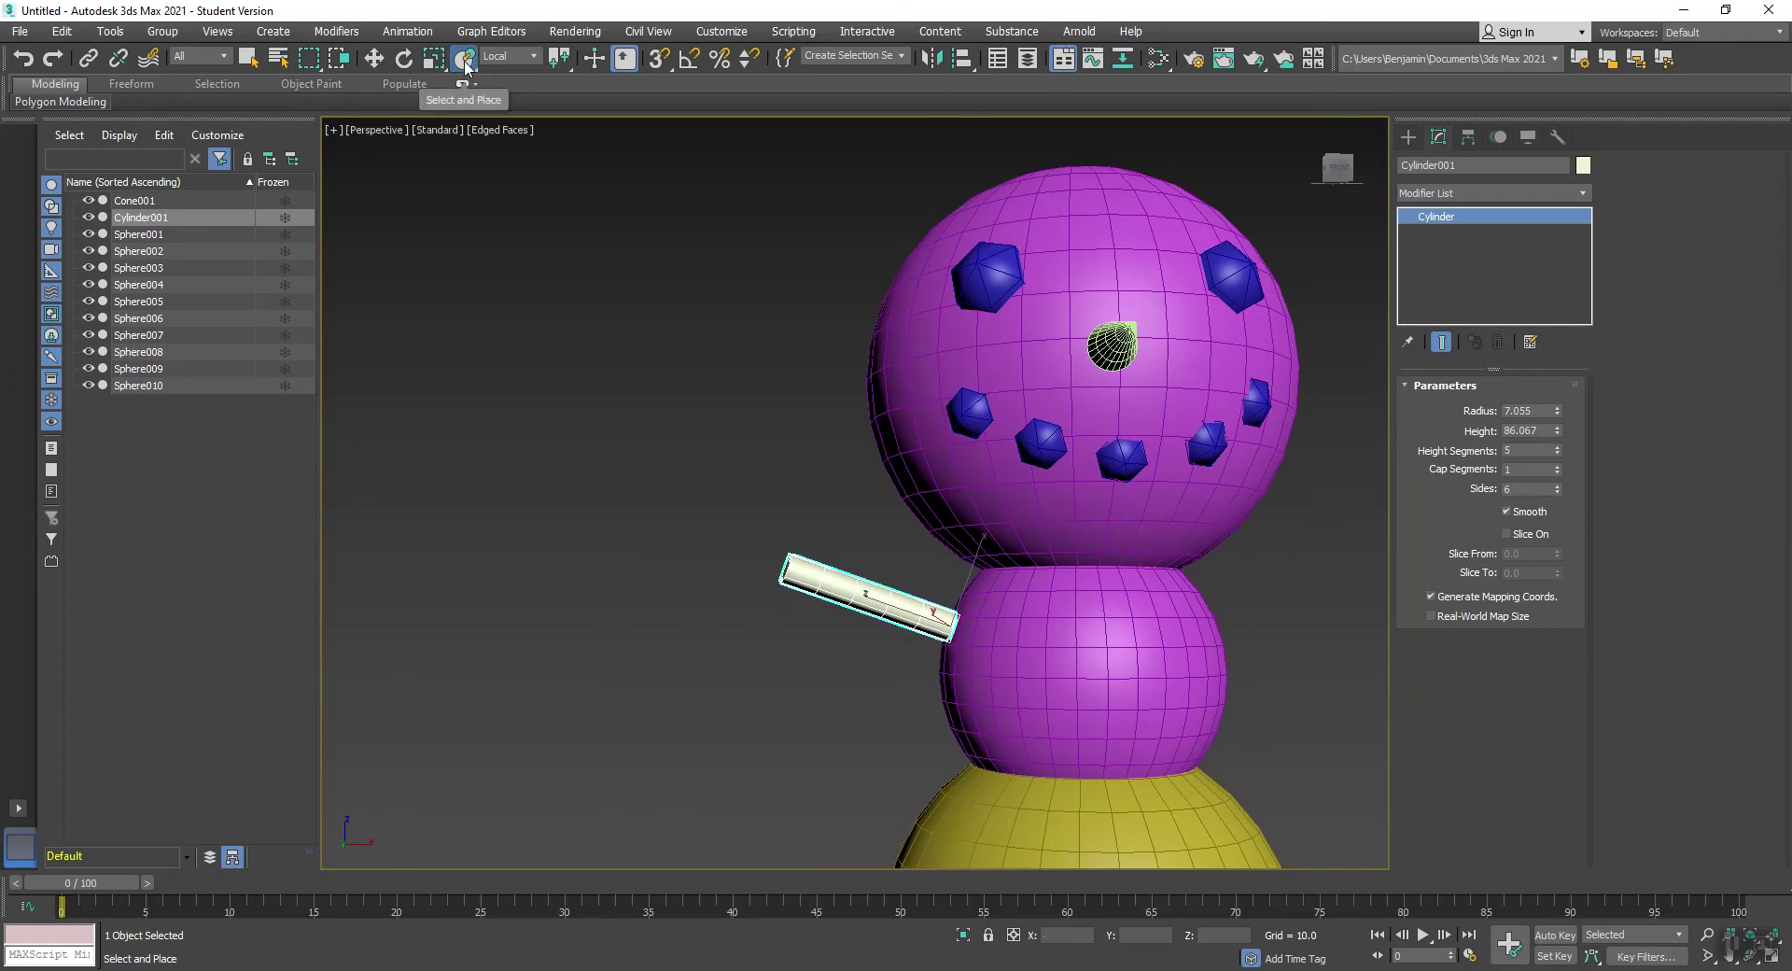
{"action": "left_click", "coordinate": [466, 60]}
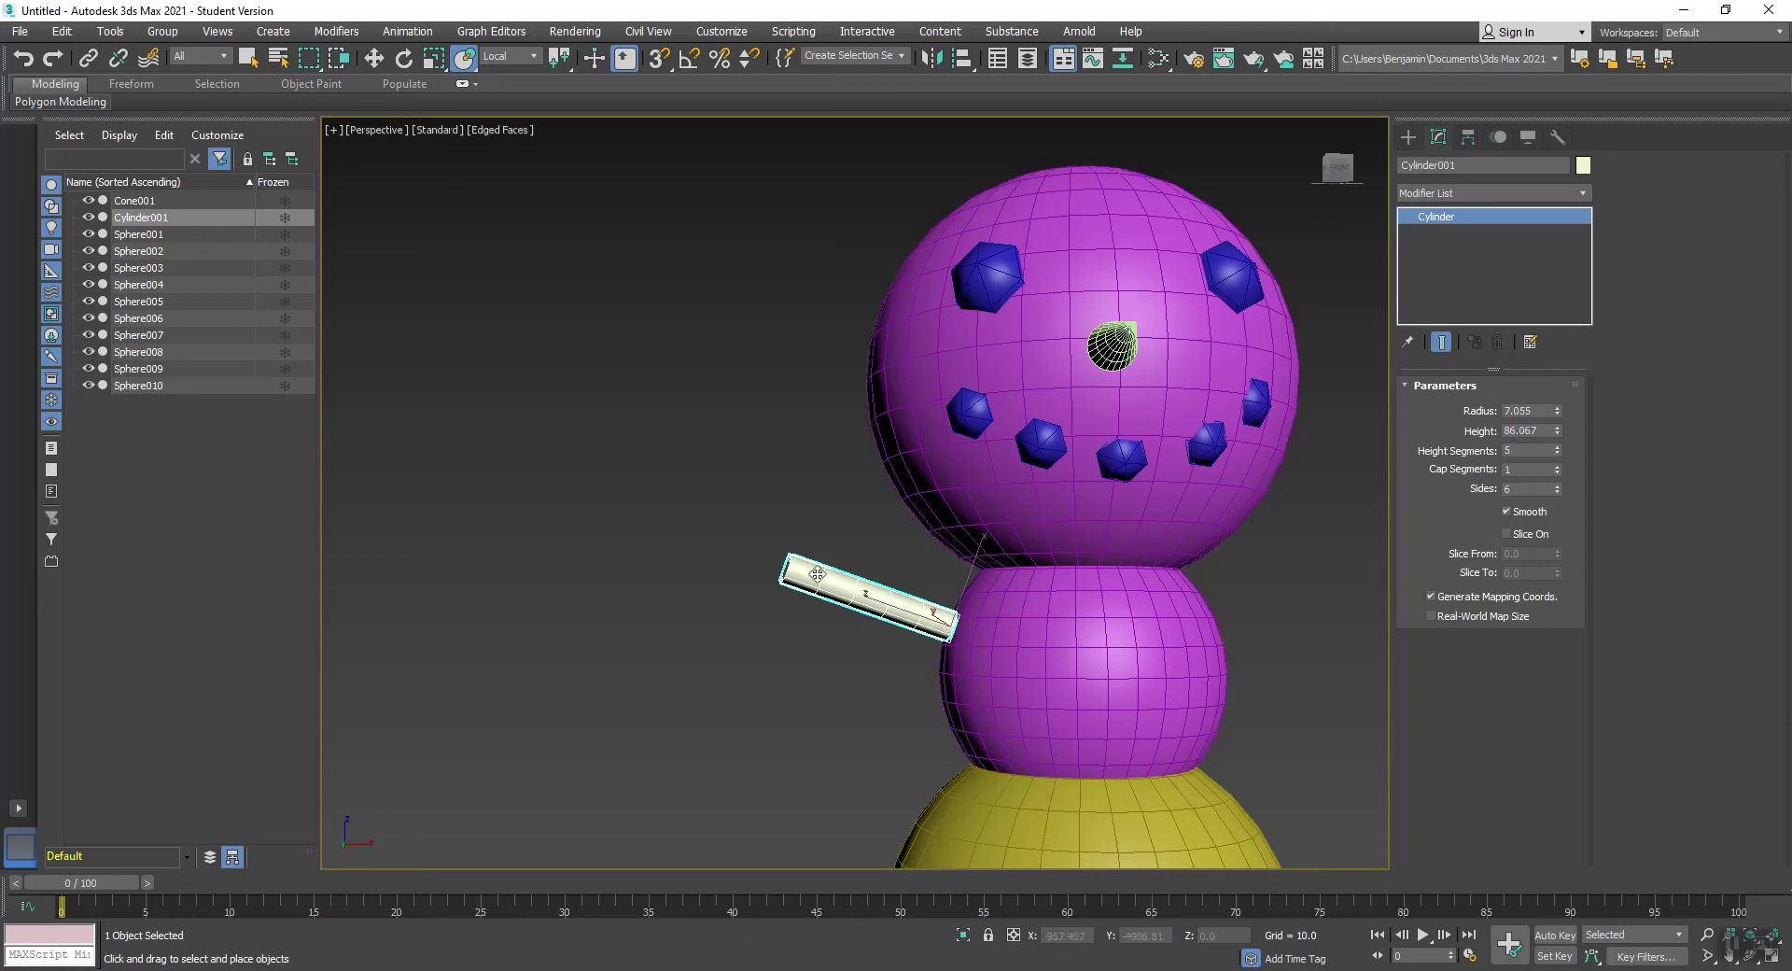
{"action": "left_click", "coordinate": [371, 65]}
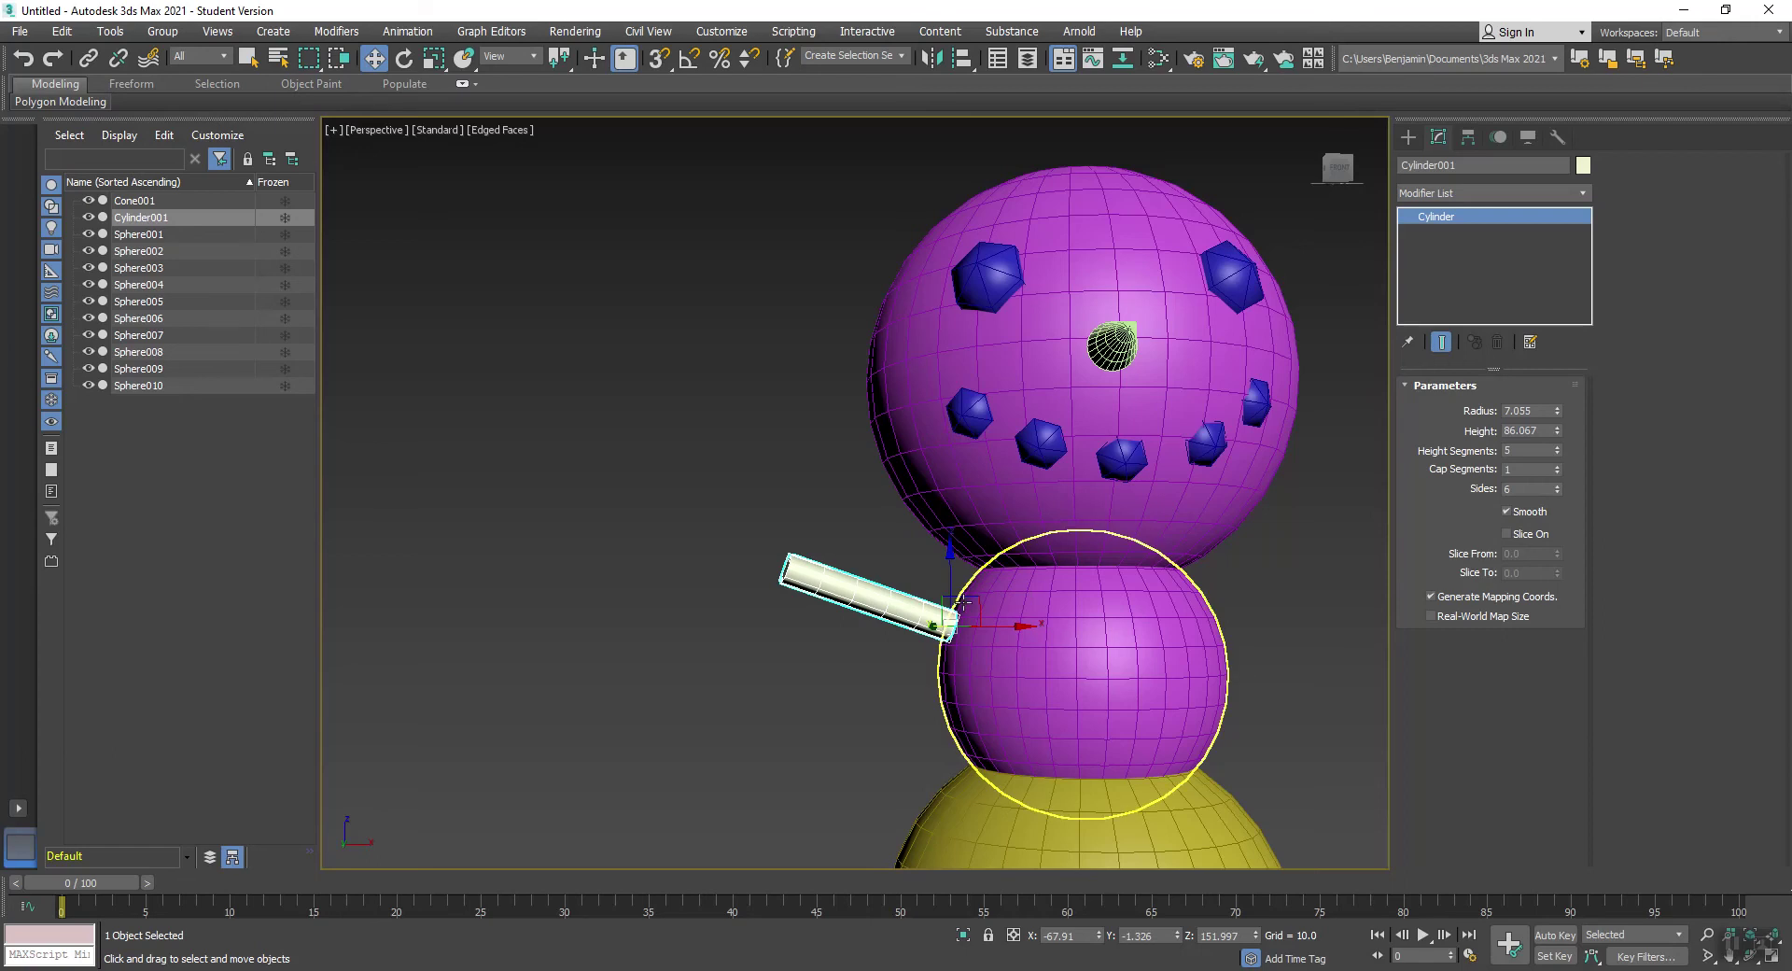
{"action": "key", "text": "alt+w"}
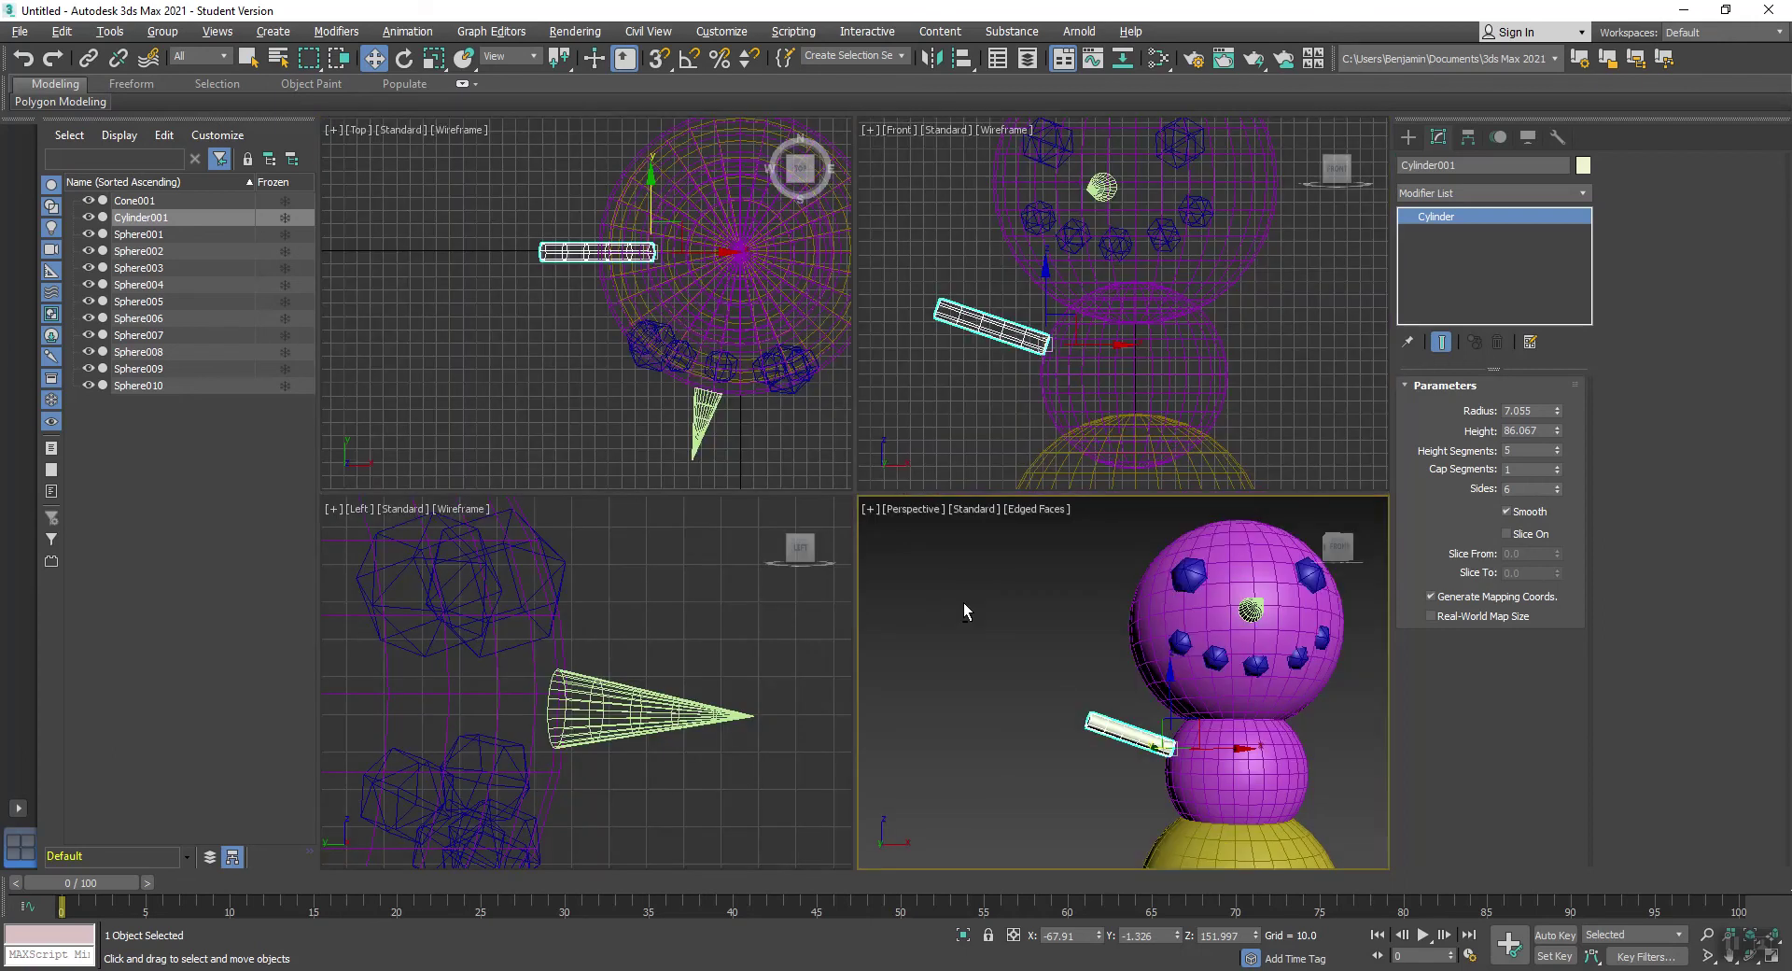
Step: Hide the grids in the front, top and left viewports and clear the selection
{"action": "middle_click_drag", "start_coordinate": [1011, 388], "coordinate": [997, 384]}
{"action": "key", "text": "g"}
{"action": "middle_click", "coordinate": [537, 390]}
{"action": "key", "text": "g"}
{"action": "middle_click", "coordinate": [624, 631]}
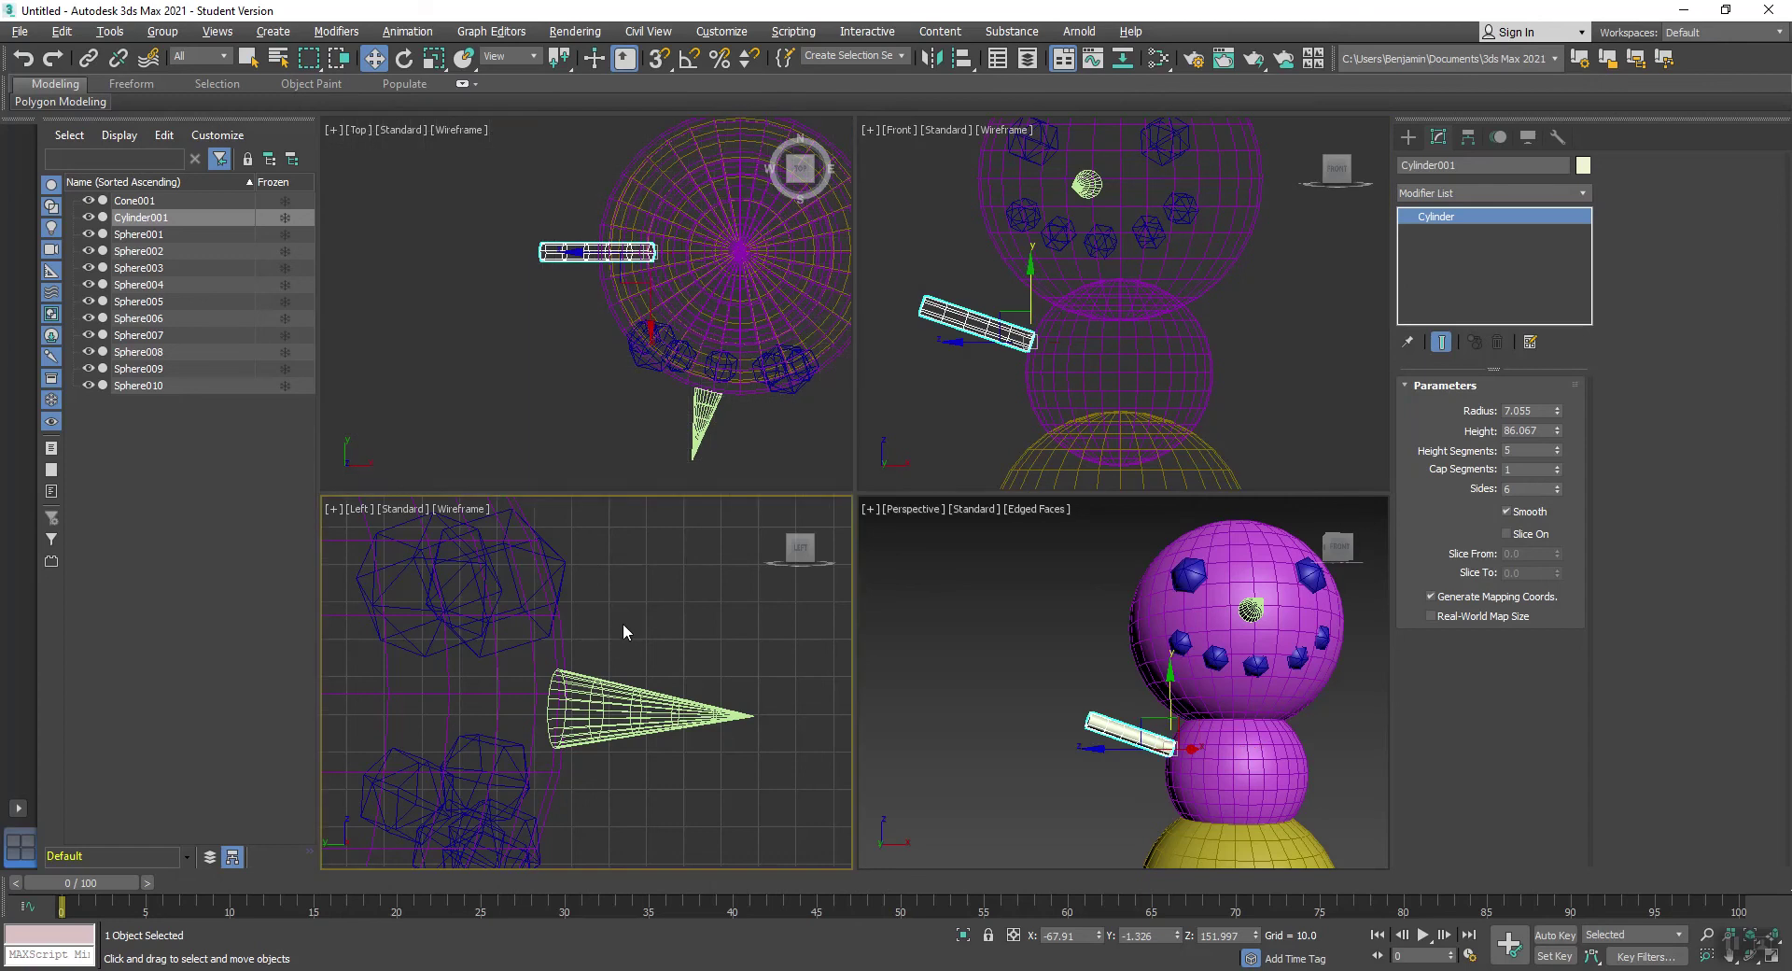
{"action": "key", "text": "g"}
{"action": "left_click", "coordinate": [631, 618]}
{"action": "key", "text": "ctrl+shift+z"}
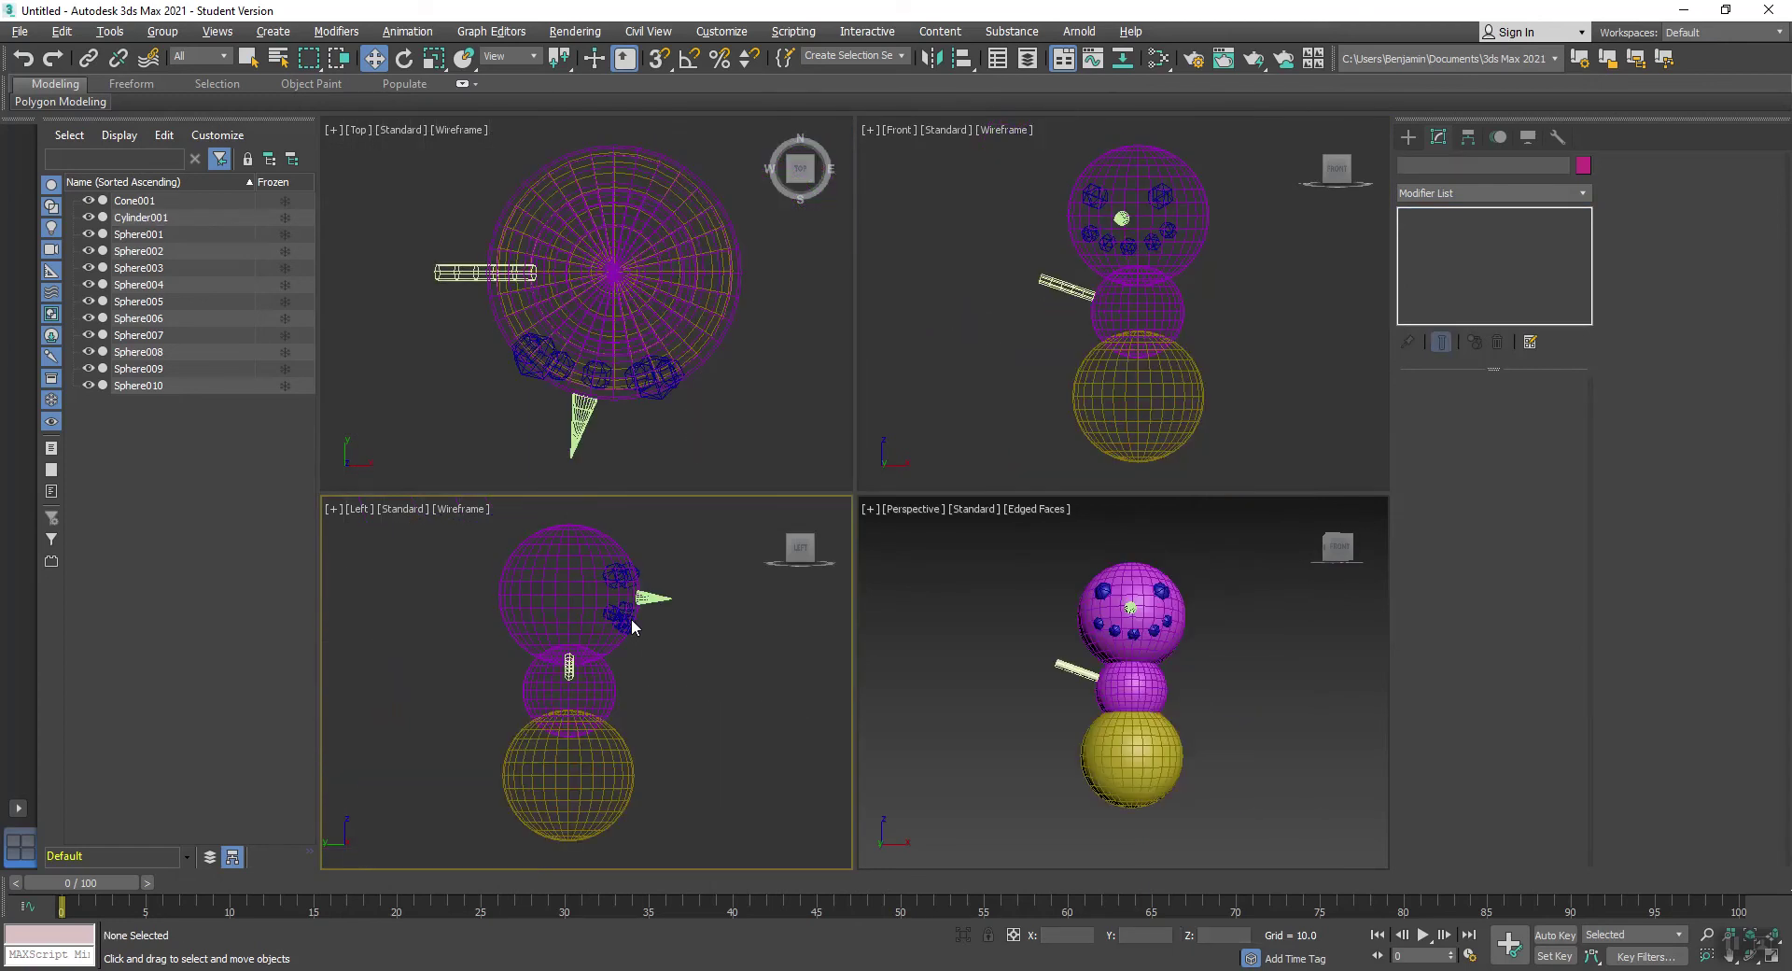
Step: Select the arm cylinder in the front view and set its transform centre to the selection centre
{"action": "left_click_drag", "start_coordinate": [1019, 245], "coordinate": [1072, 297]}
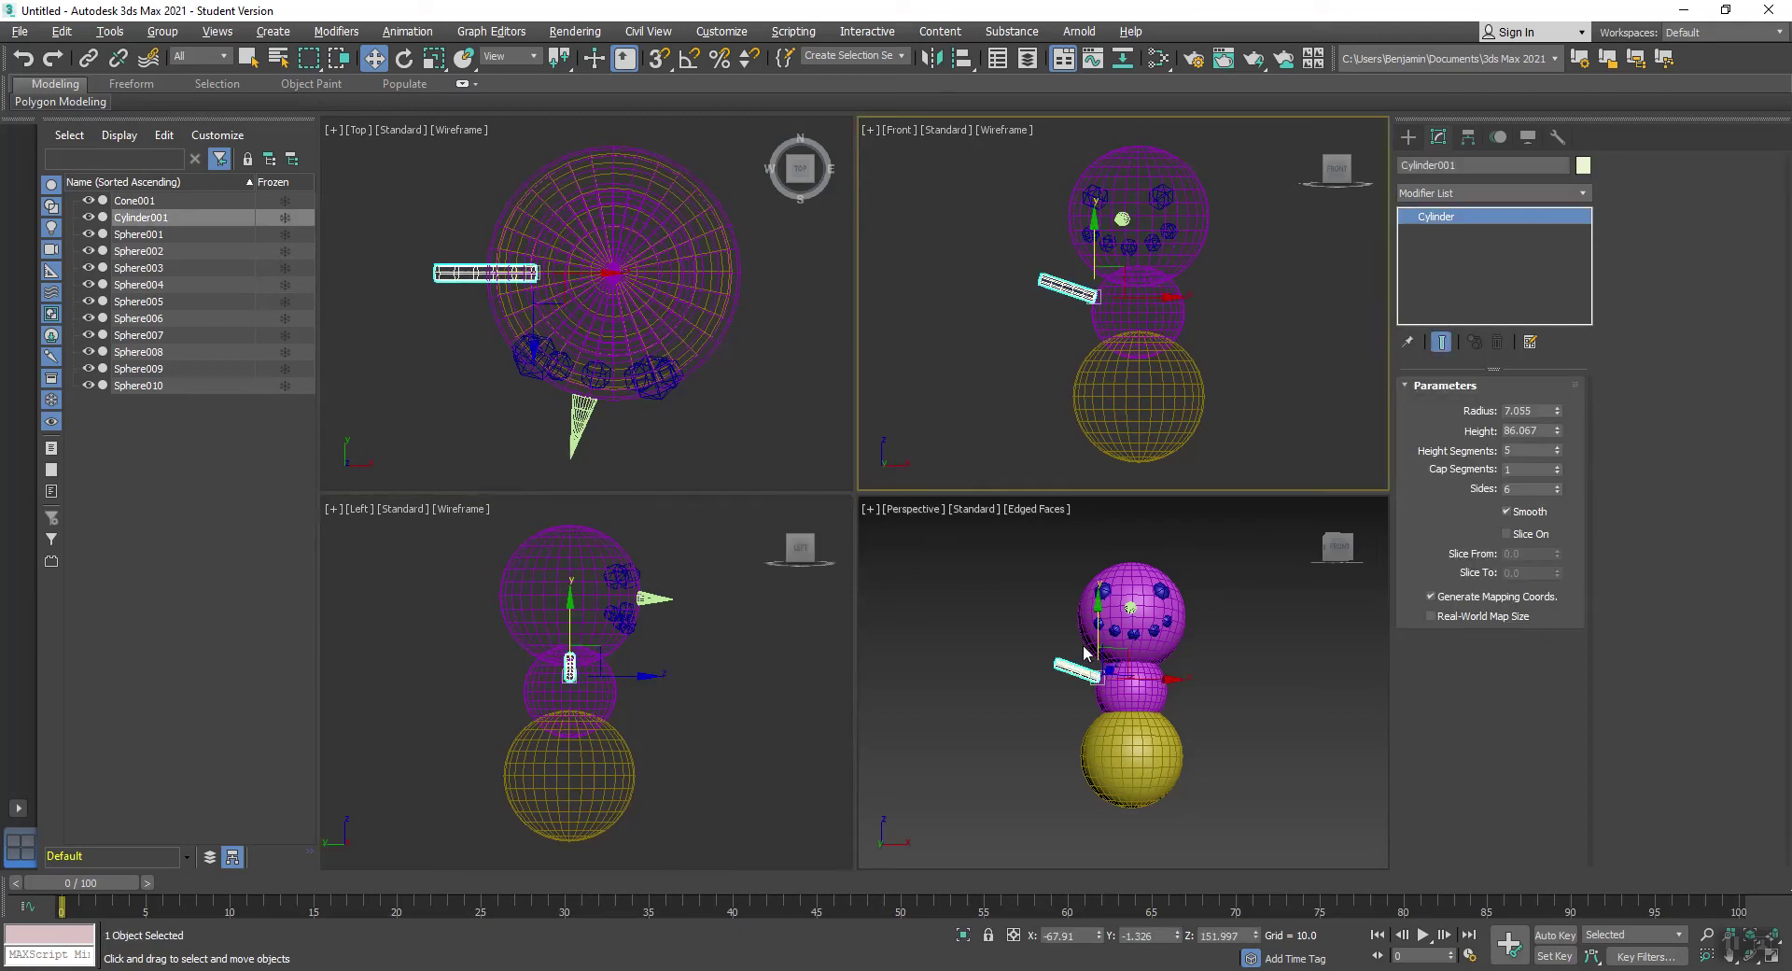
{"action": "scroll", "coordinate": [1054, 310], "scroll_direction": "up", "scroll_amount": 4}
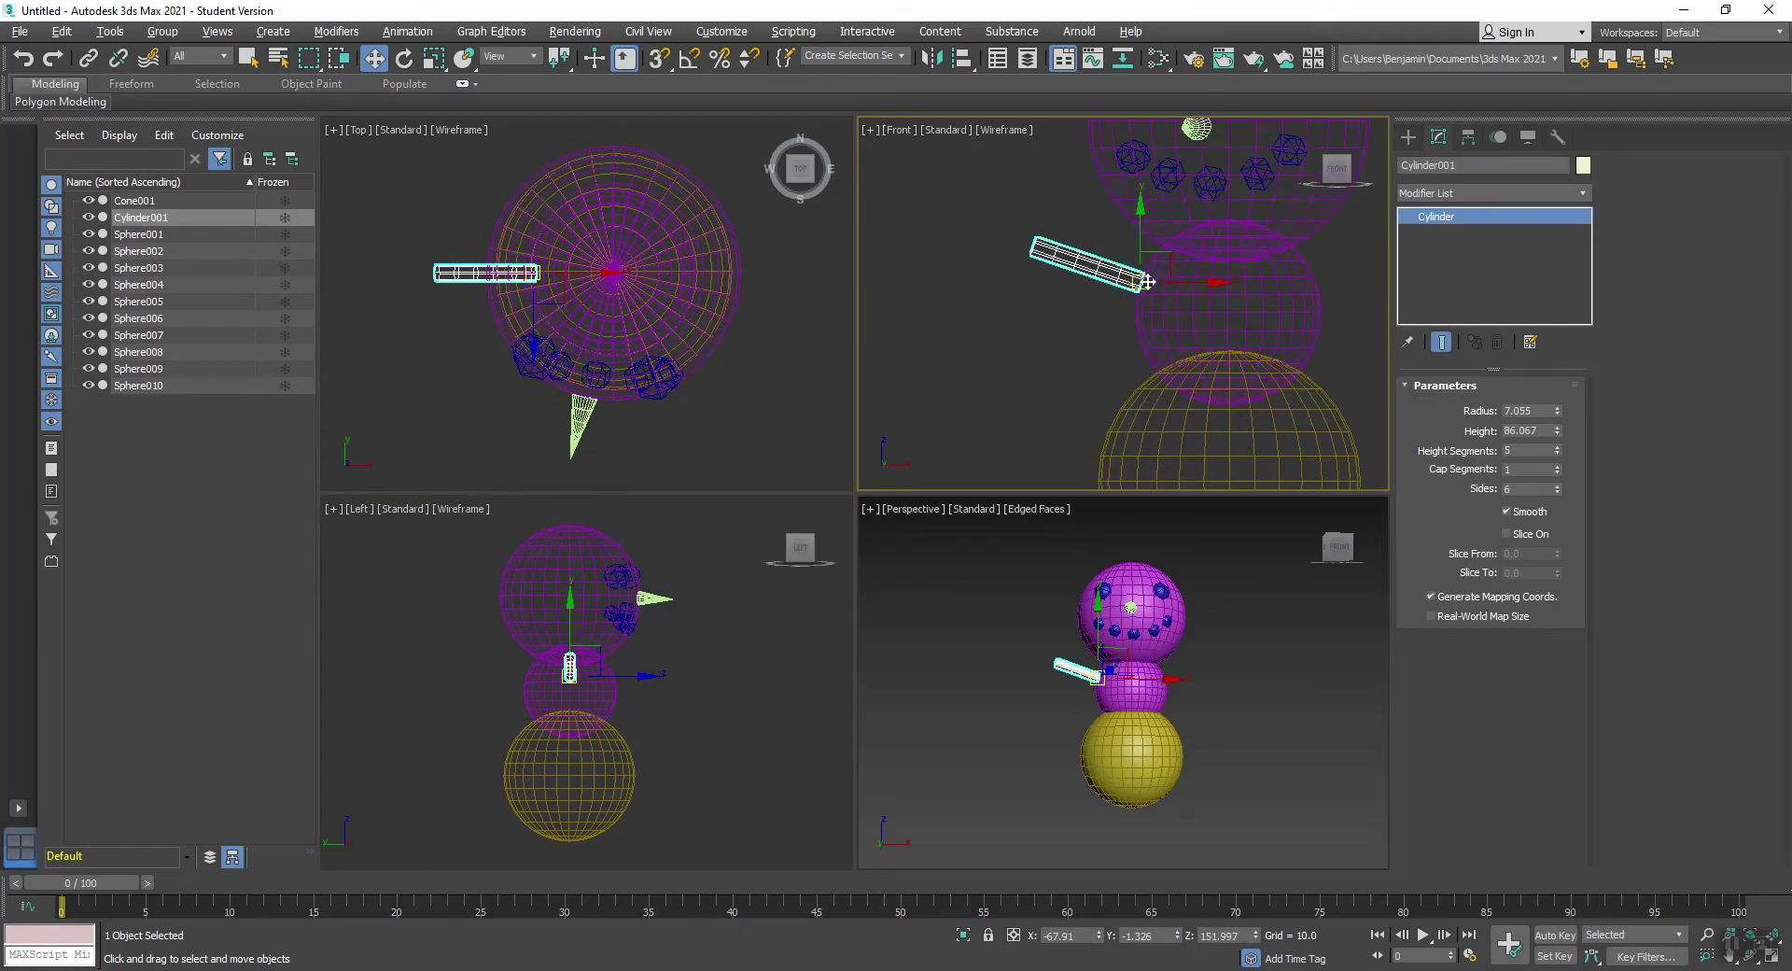
{"action": "left_click", "coordinate": [560, 58]}
{"action": "left_click", "coordinate": [560, 115]}
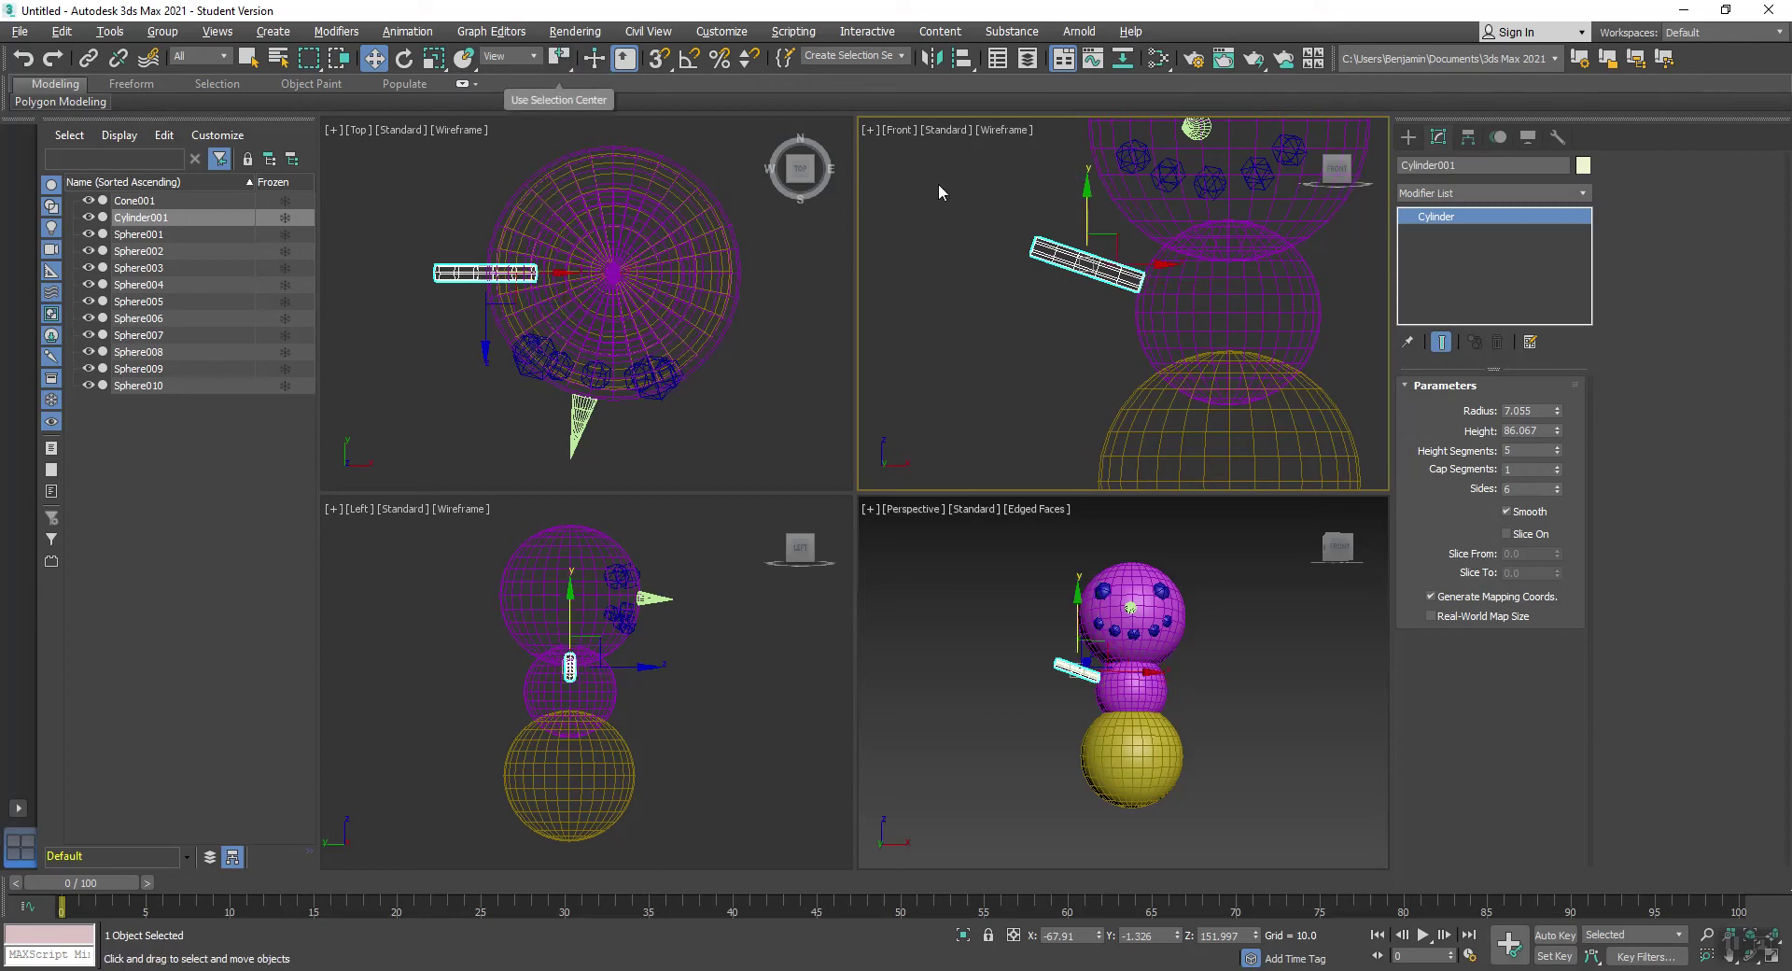
{"action": "left_click_drag", "start_coordinate": [1114, 247], "coordinate": [1008, 227]}
{"action": "right_click", "coordinate": [1008, 228]}
{"action": "left_click", "coordinate": [1202, 357]}
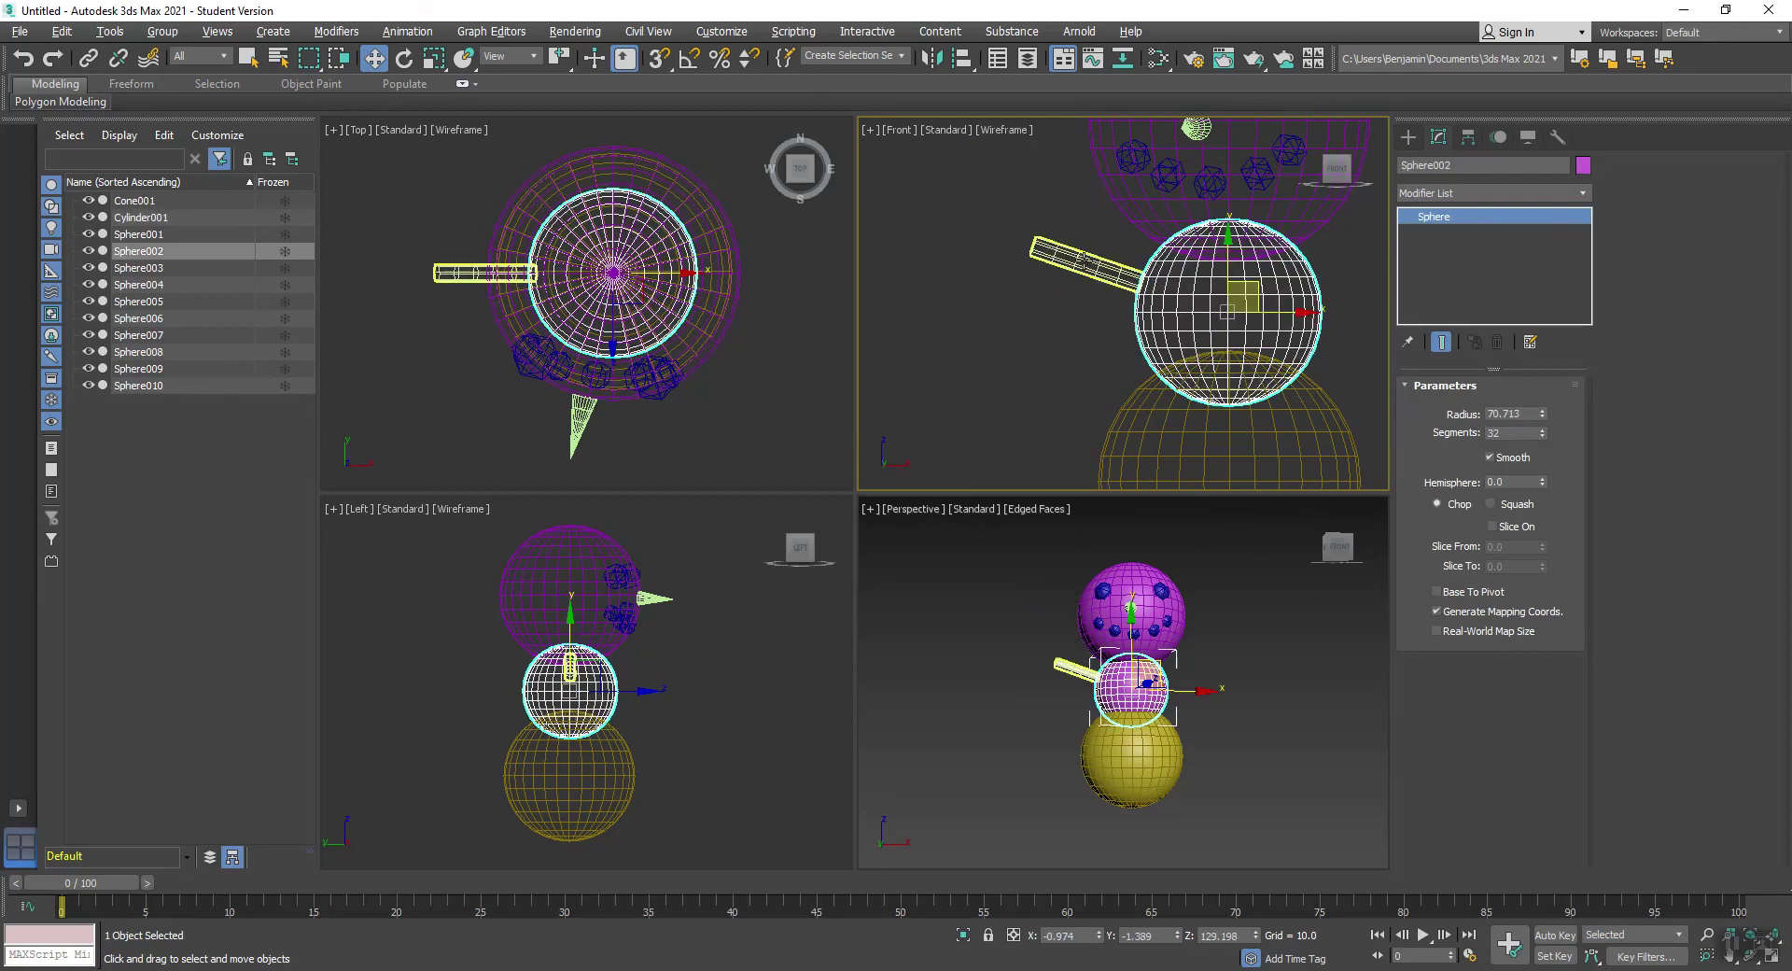
{"action": "left_click", "coordinate": [1092, 260]}
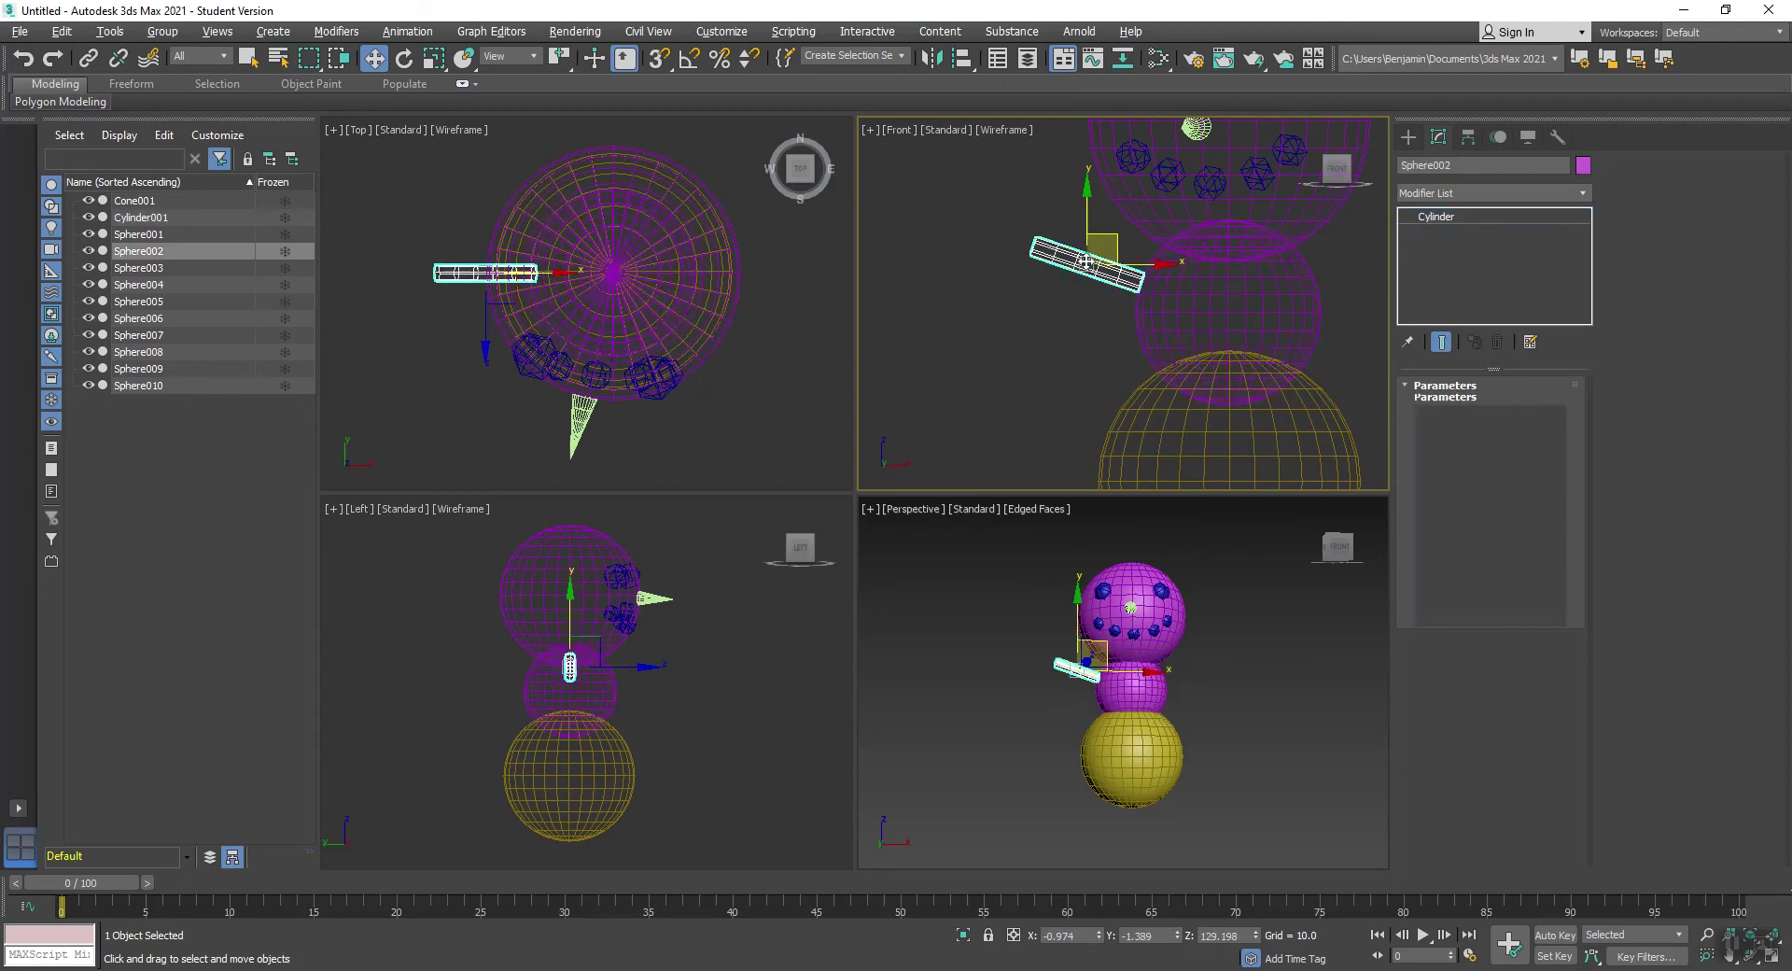
Step: Set the arm cylinder's reference coordinate system to Local and its transform centre to the pivot point for moving
{"action": "left_click", "coordinate": [509, 58]}
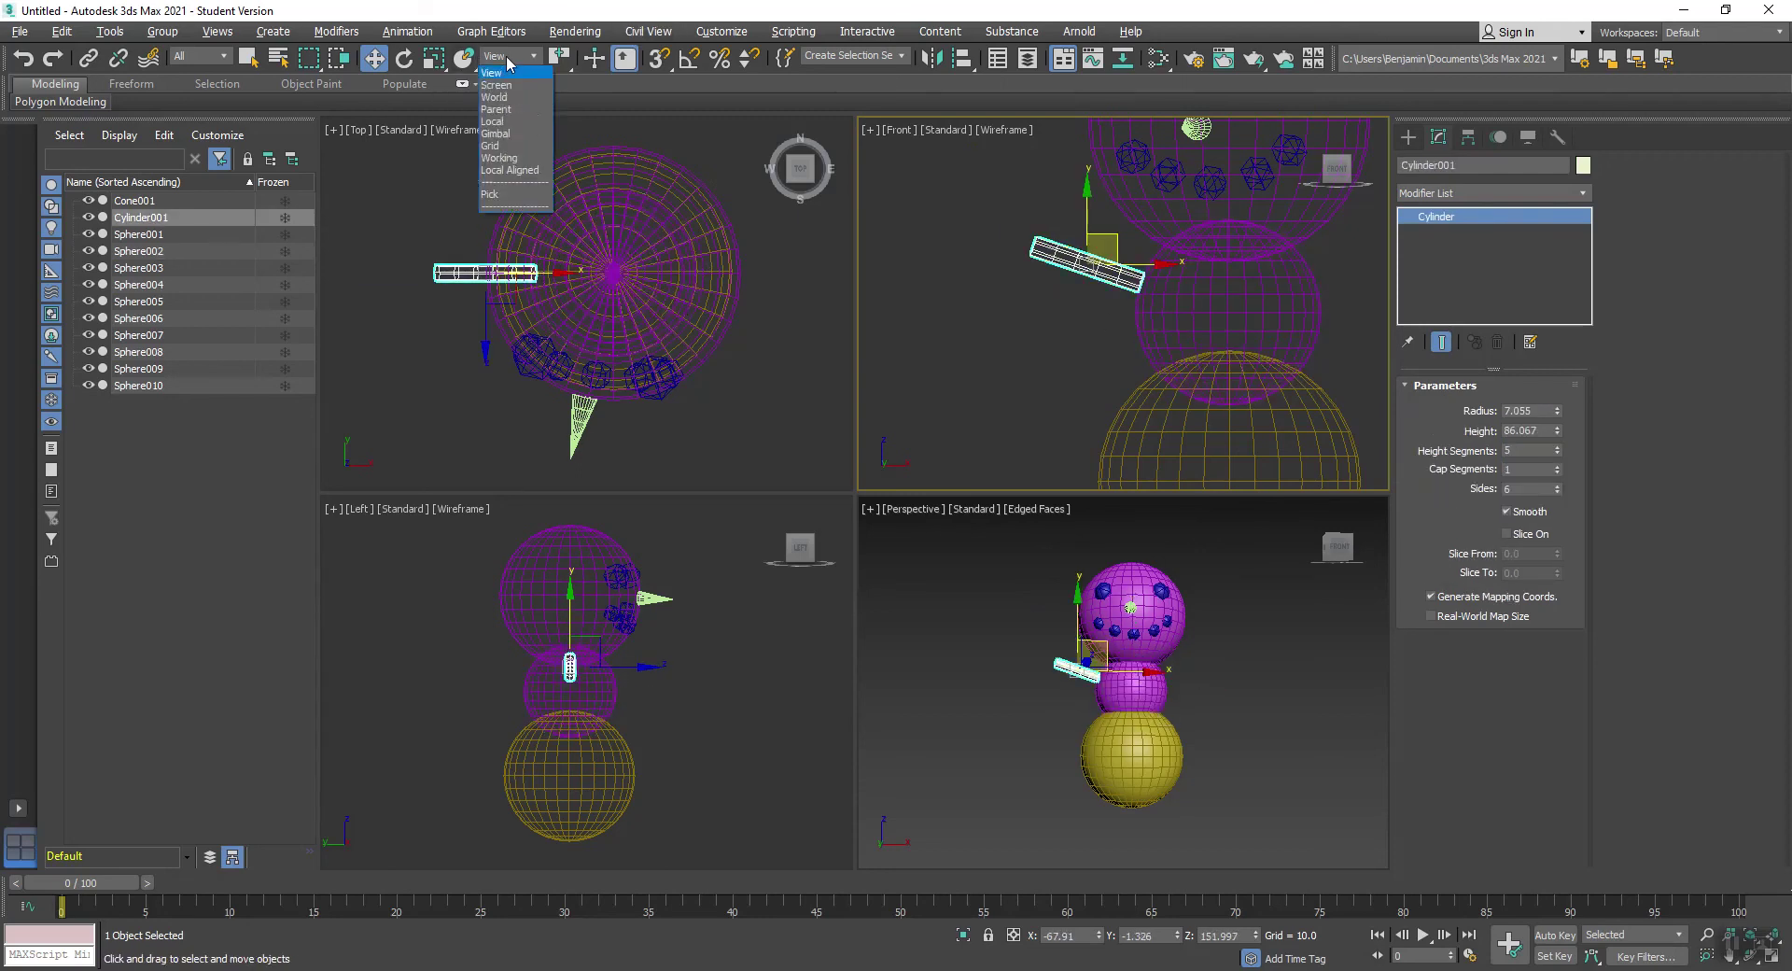
{"action": "left_click", "coordinate": [500, 123]}
{"action": "mouse_move", "coordinate": [1040, 241]}
{"action": "left_mouse_down"}
{"action": "mouse_move", "coordinate": [956, 213]}
{"action": "mouse_move", "coordinate": [1041, 241]}
{"action": "left_mouse_up"}
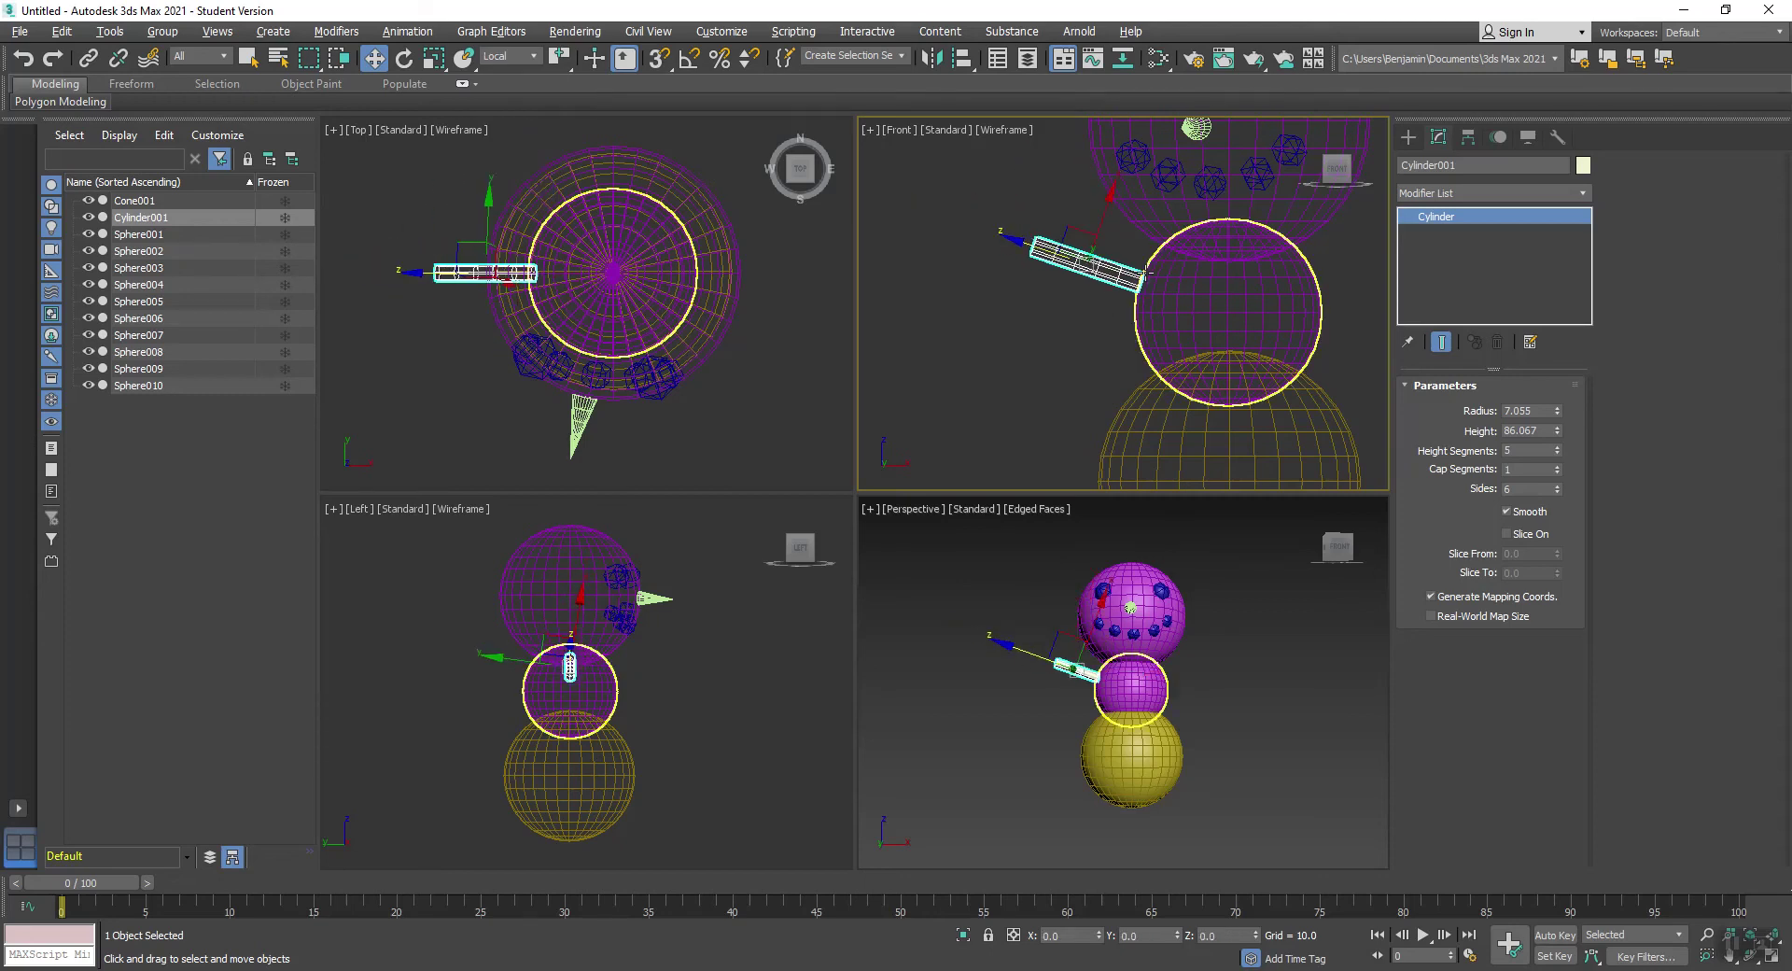
{"action": "key", "text": "y"}
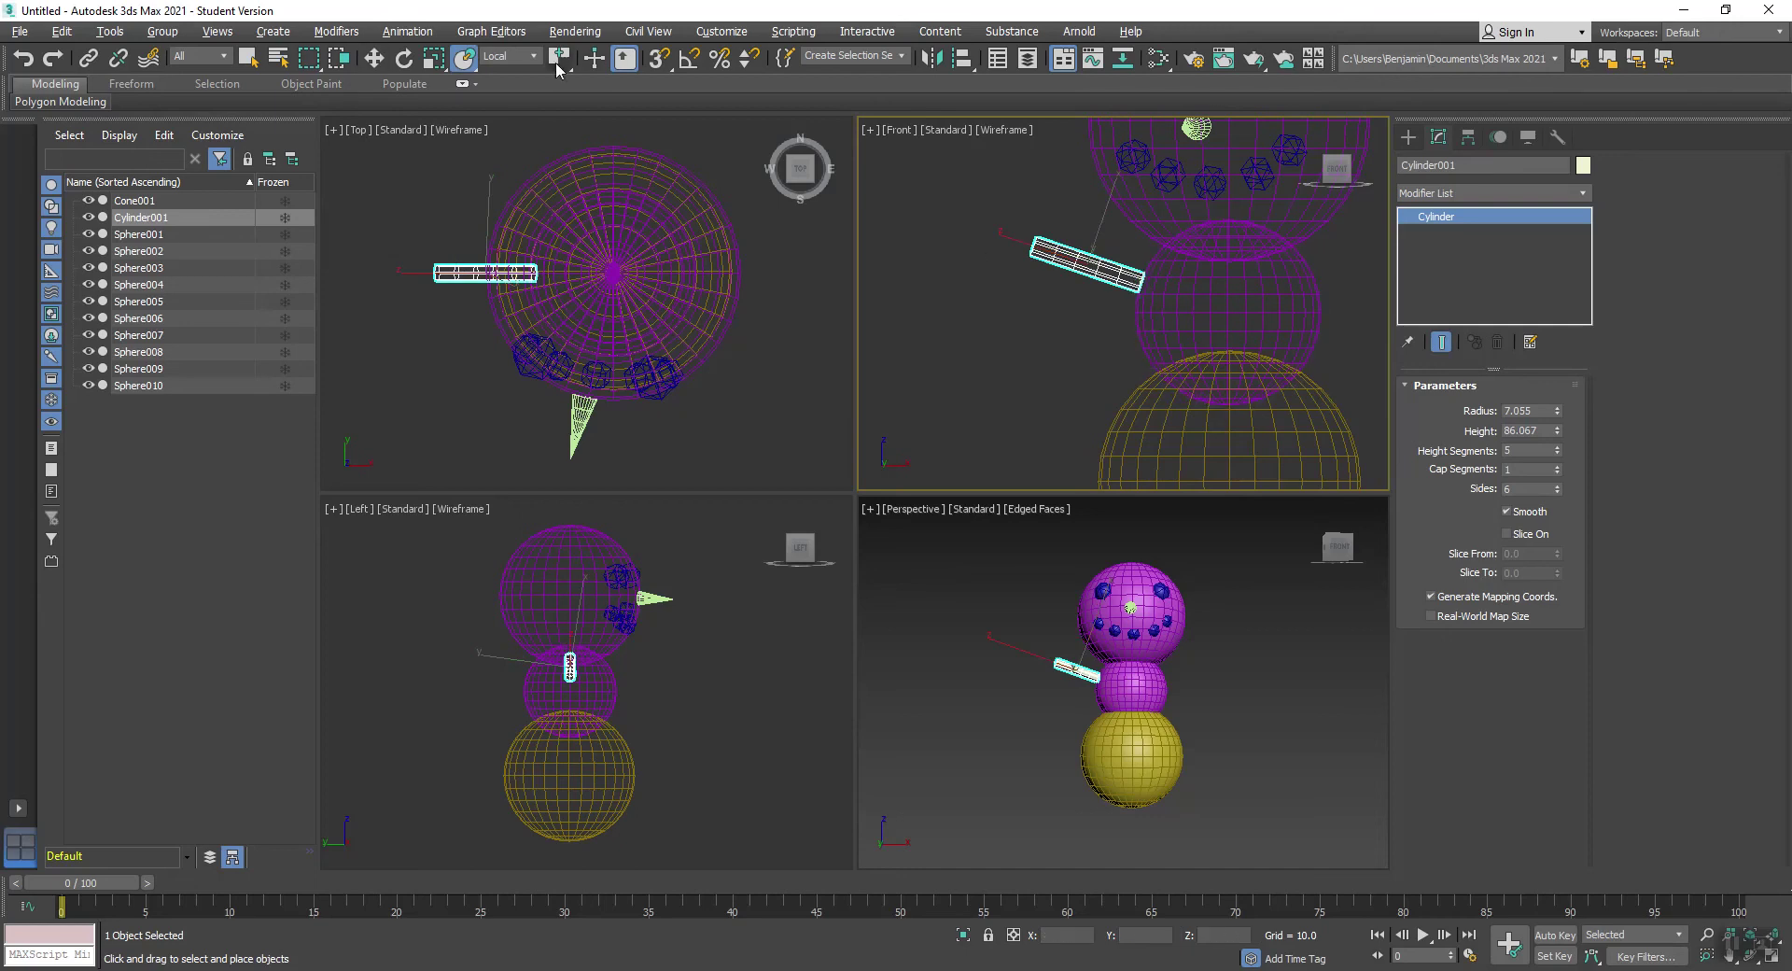
{"action": "left_click_drag", "start_coordinate": [558, 60], "coordinate": [558, 88]}
{"action": "left_click", "coordinate": [374, 59]}
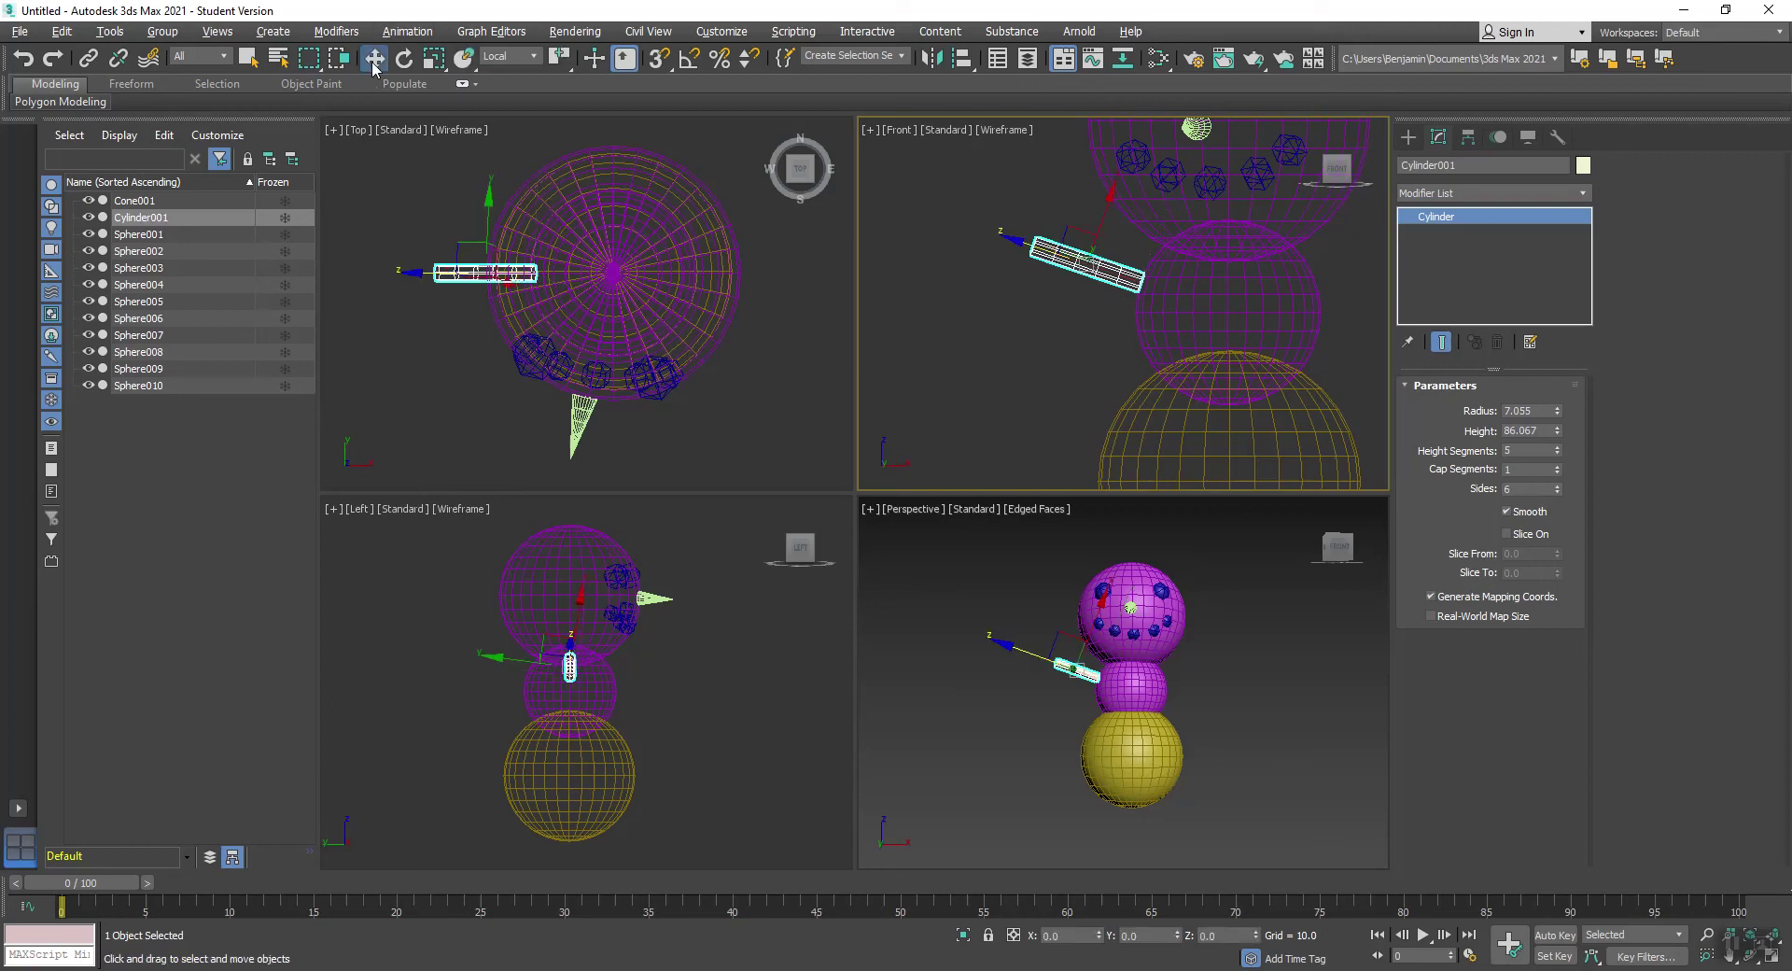
{"action": "left_click_drag", "start_coordinate": [559, 58], "coordinate": [567, 88]}
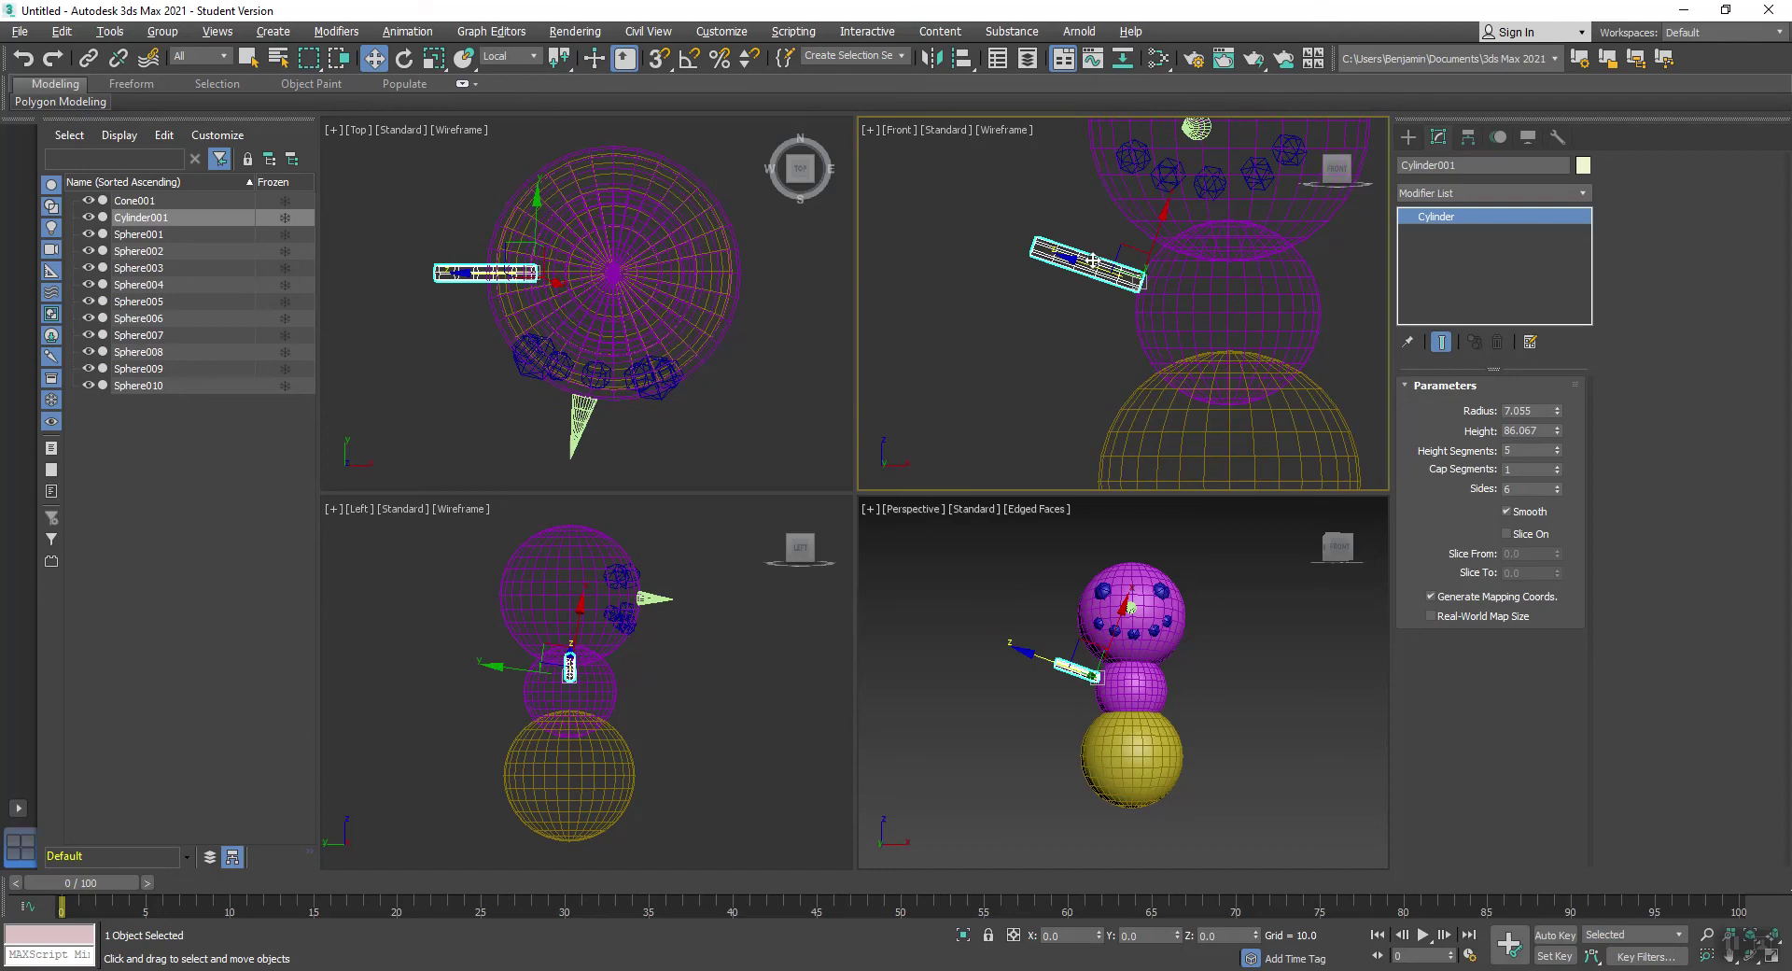
{"action": "left_click_drag", "start_coordinate": [1088, 271], "coordinate": [1008, 245]}
{"action": "right_click", "coordinate": [1009, 245]}
Step: Clone the arm cylinder and move the copy outward along its axis to the arm's free end in the front view
{"action": "right_click", "coordinate": [1092, 268]}
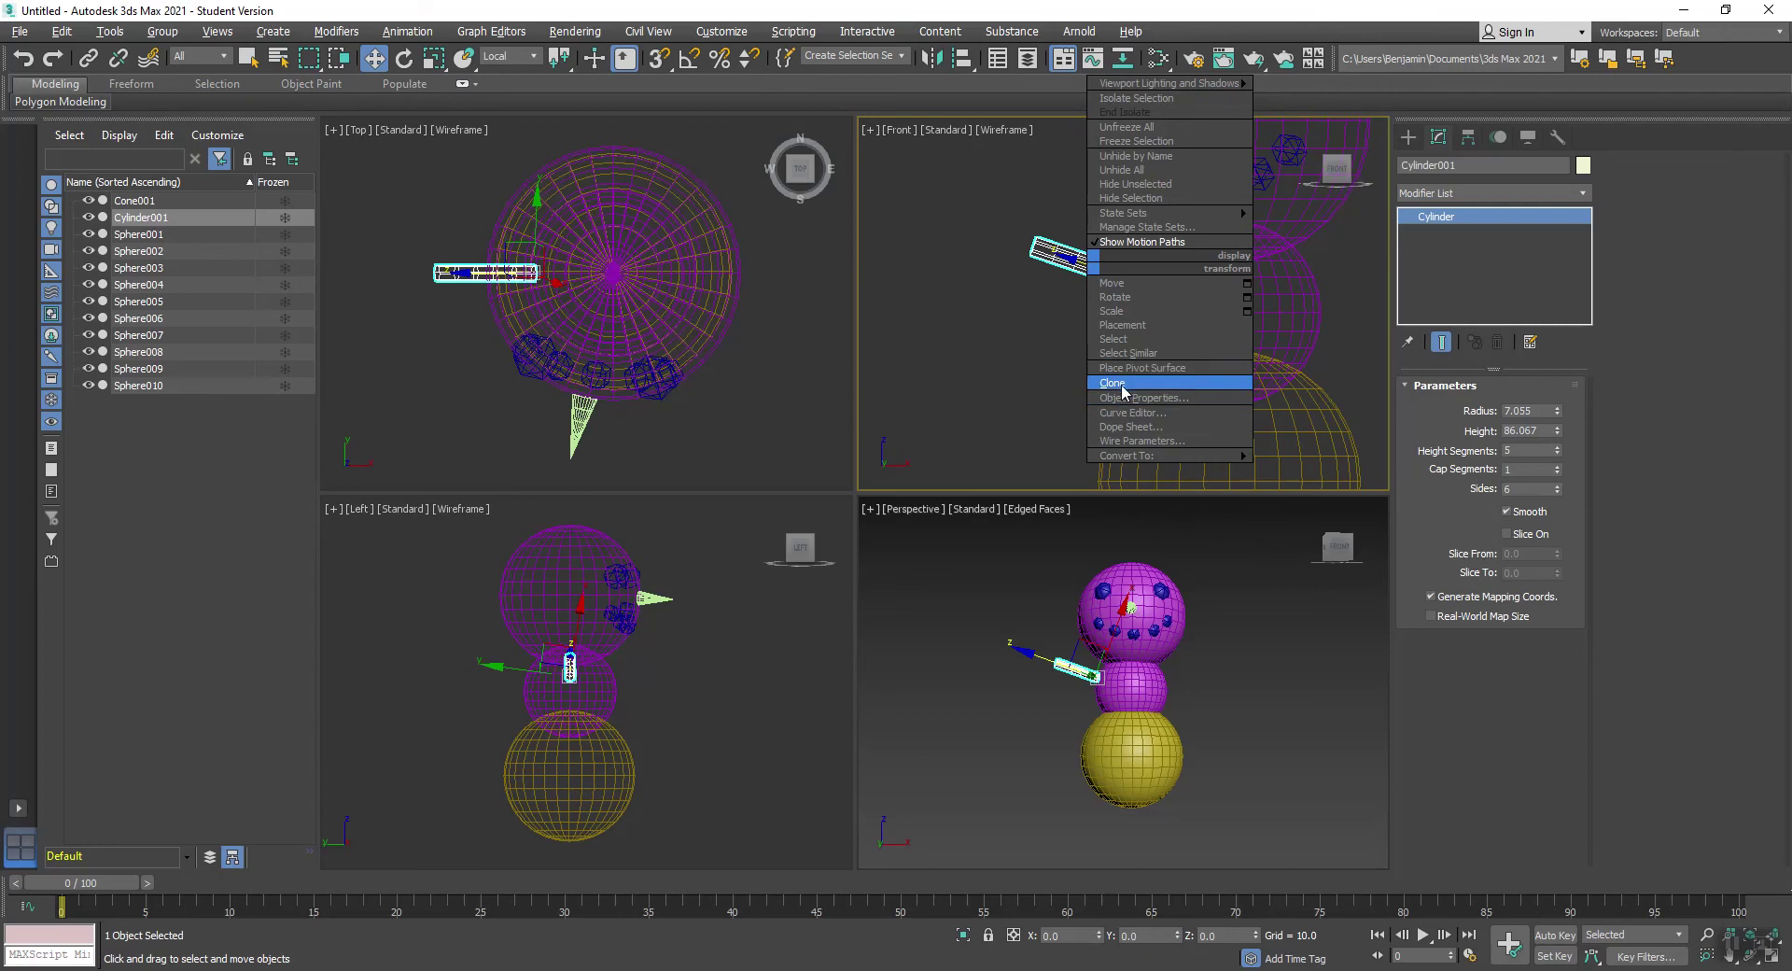
{"action": "left_click", "coordinate": [1199, 371]}
{"action": "left_click", "coordinate": [845, 564]}
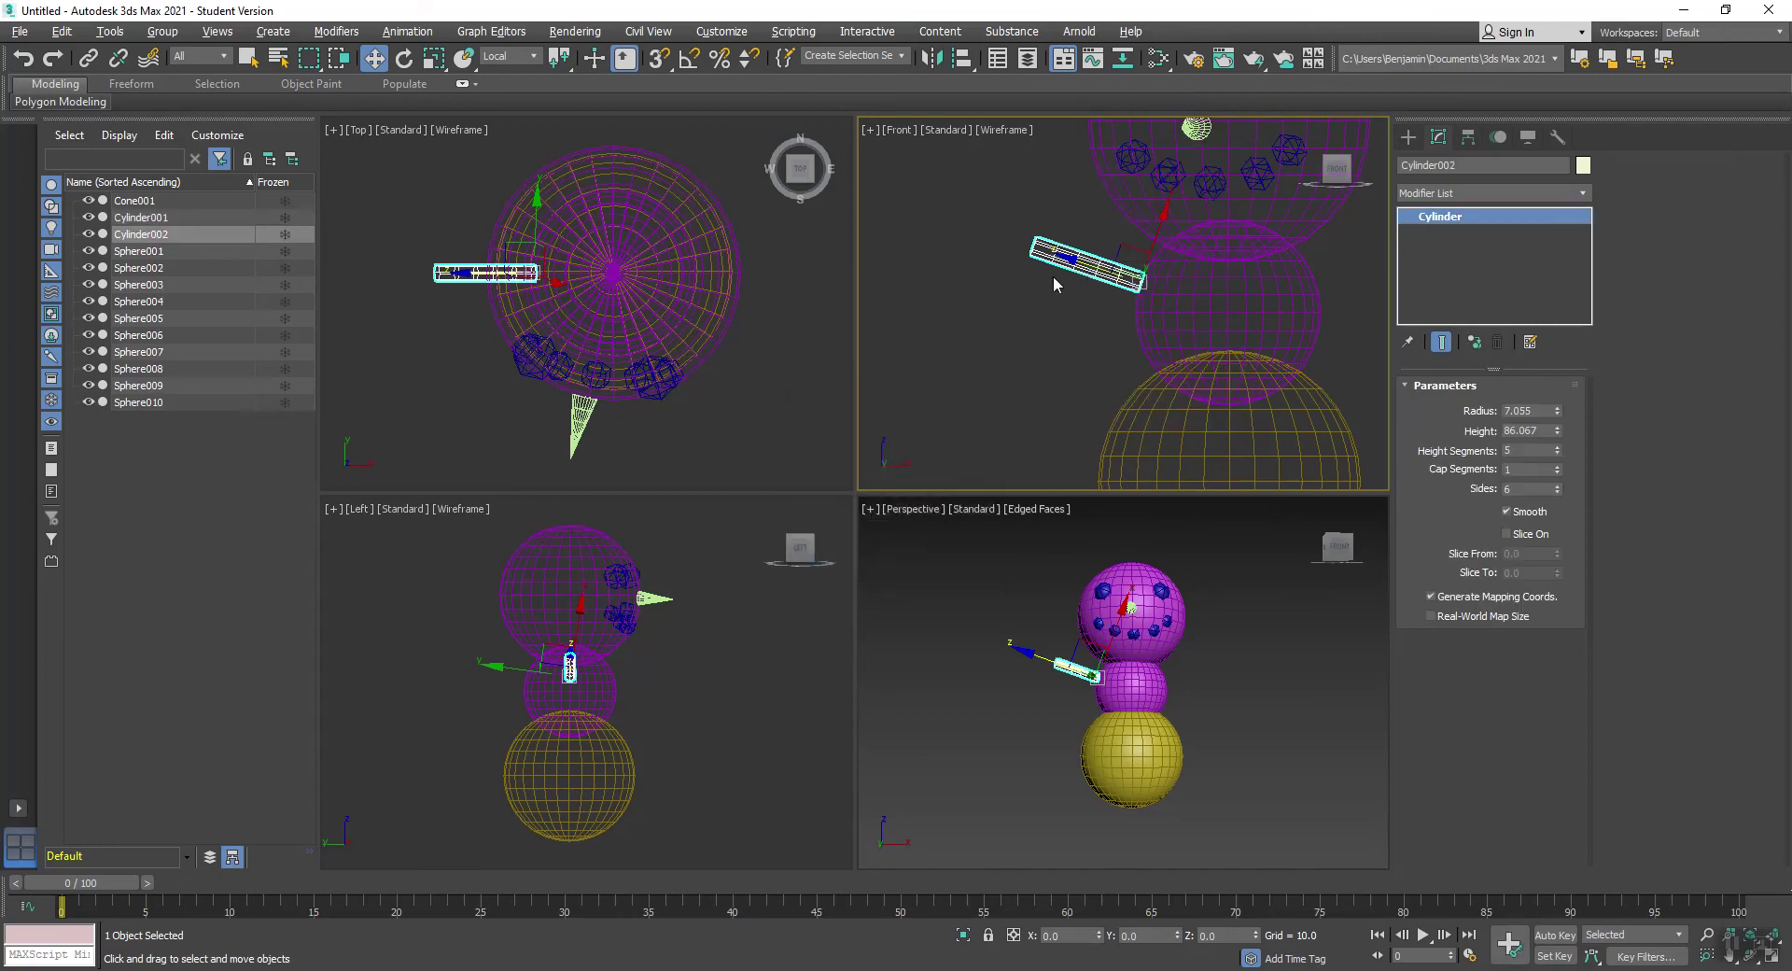
{"action": "left_click_drag", "start_coordinate": [1098, 268], "coordinate": [979, 238]}
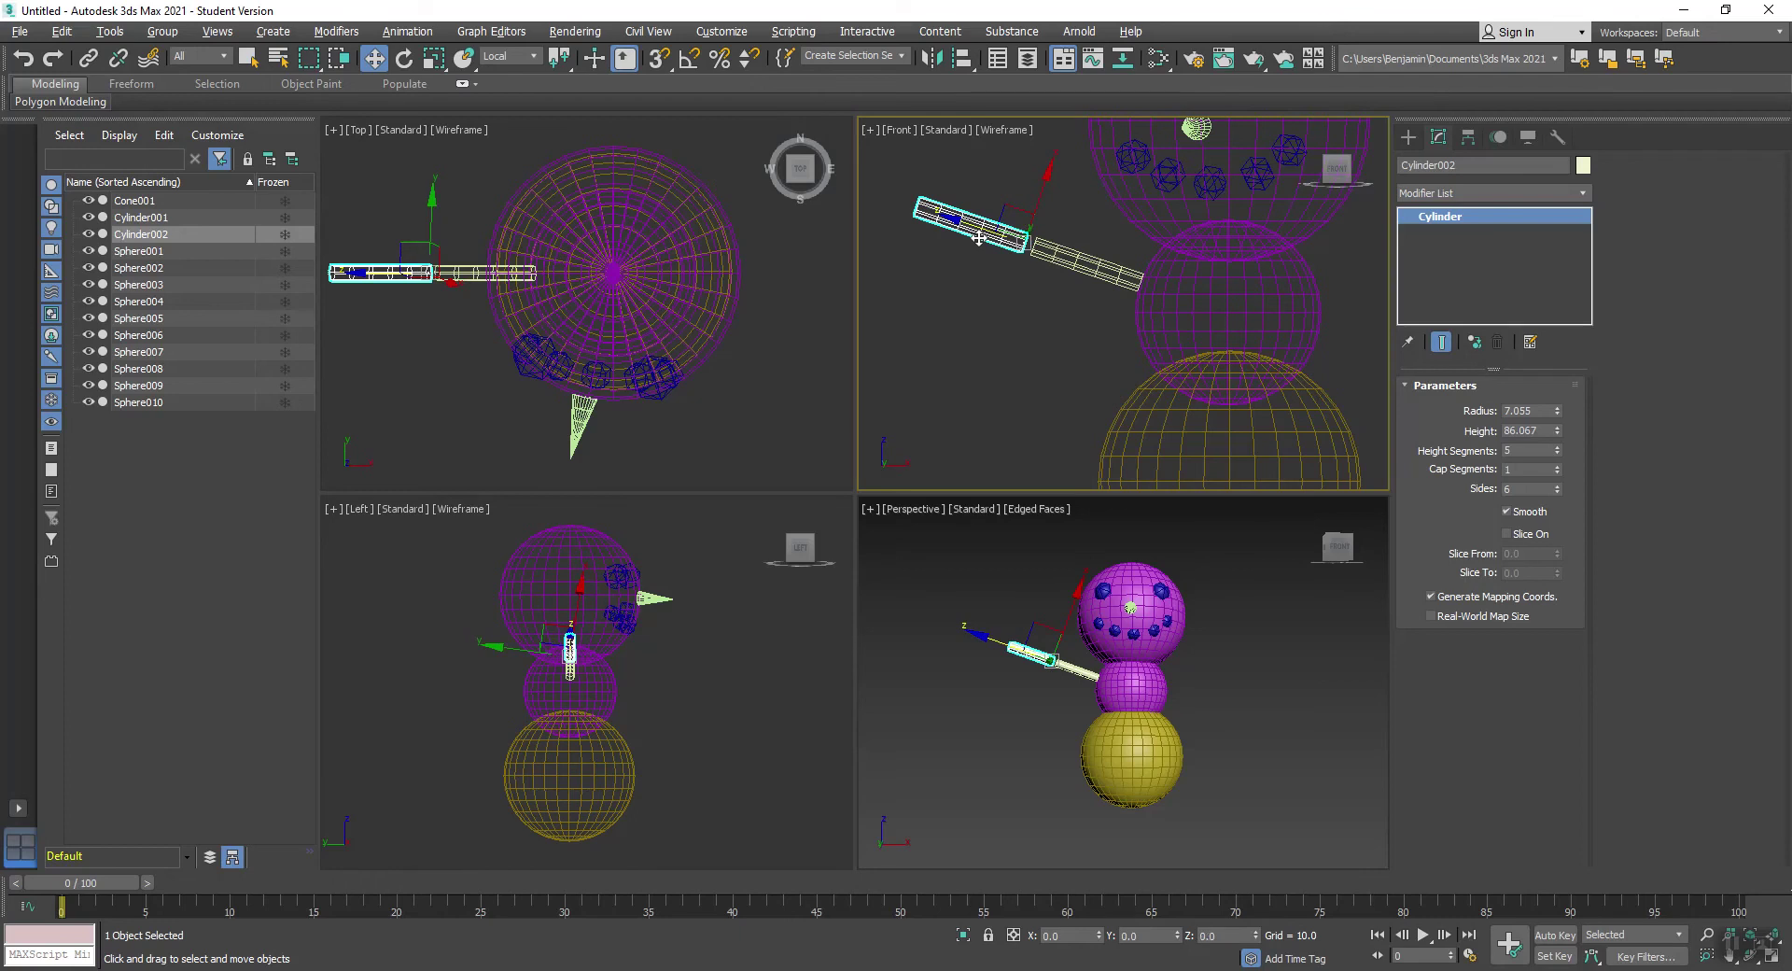
Step: Rotate the outer arm segment upward about its pivot point in Local coordinates and nudge it against the inner segment's end
{"action": "left_click", "coordinate": [402, 60]}
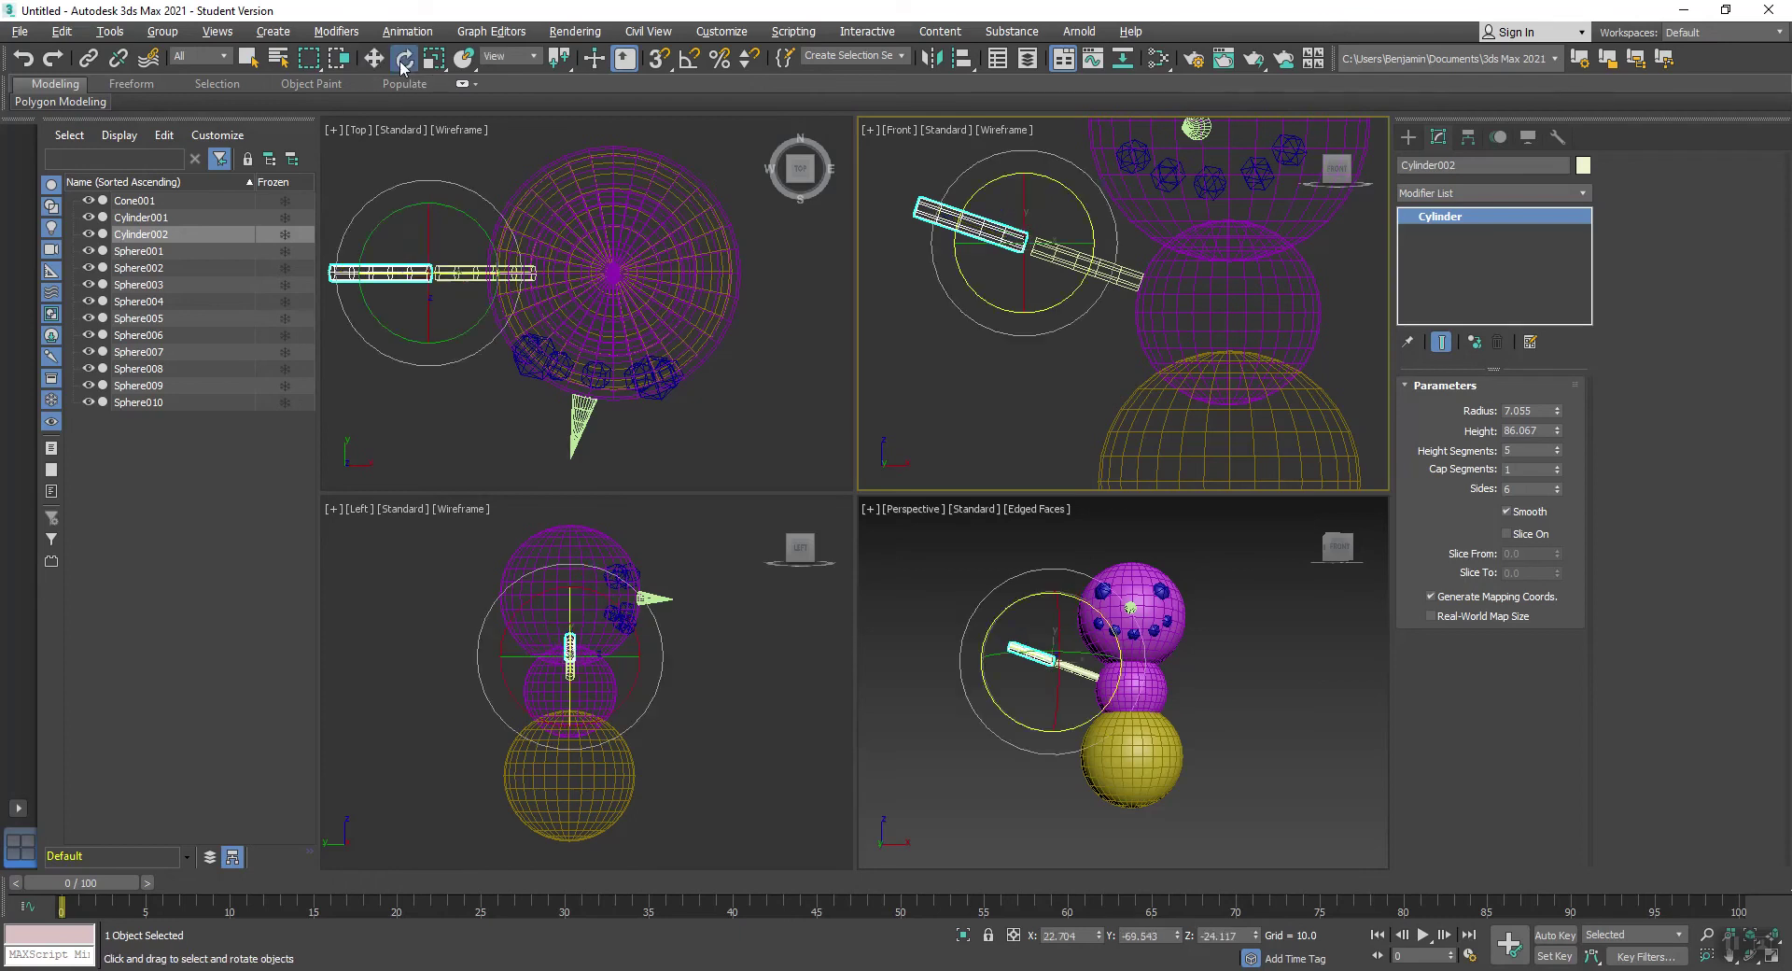
{"action": "left_click", "coordinate": [509, 57]}
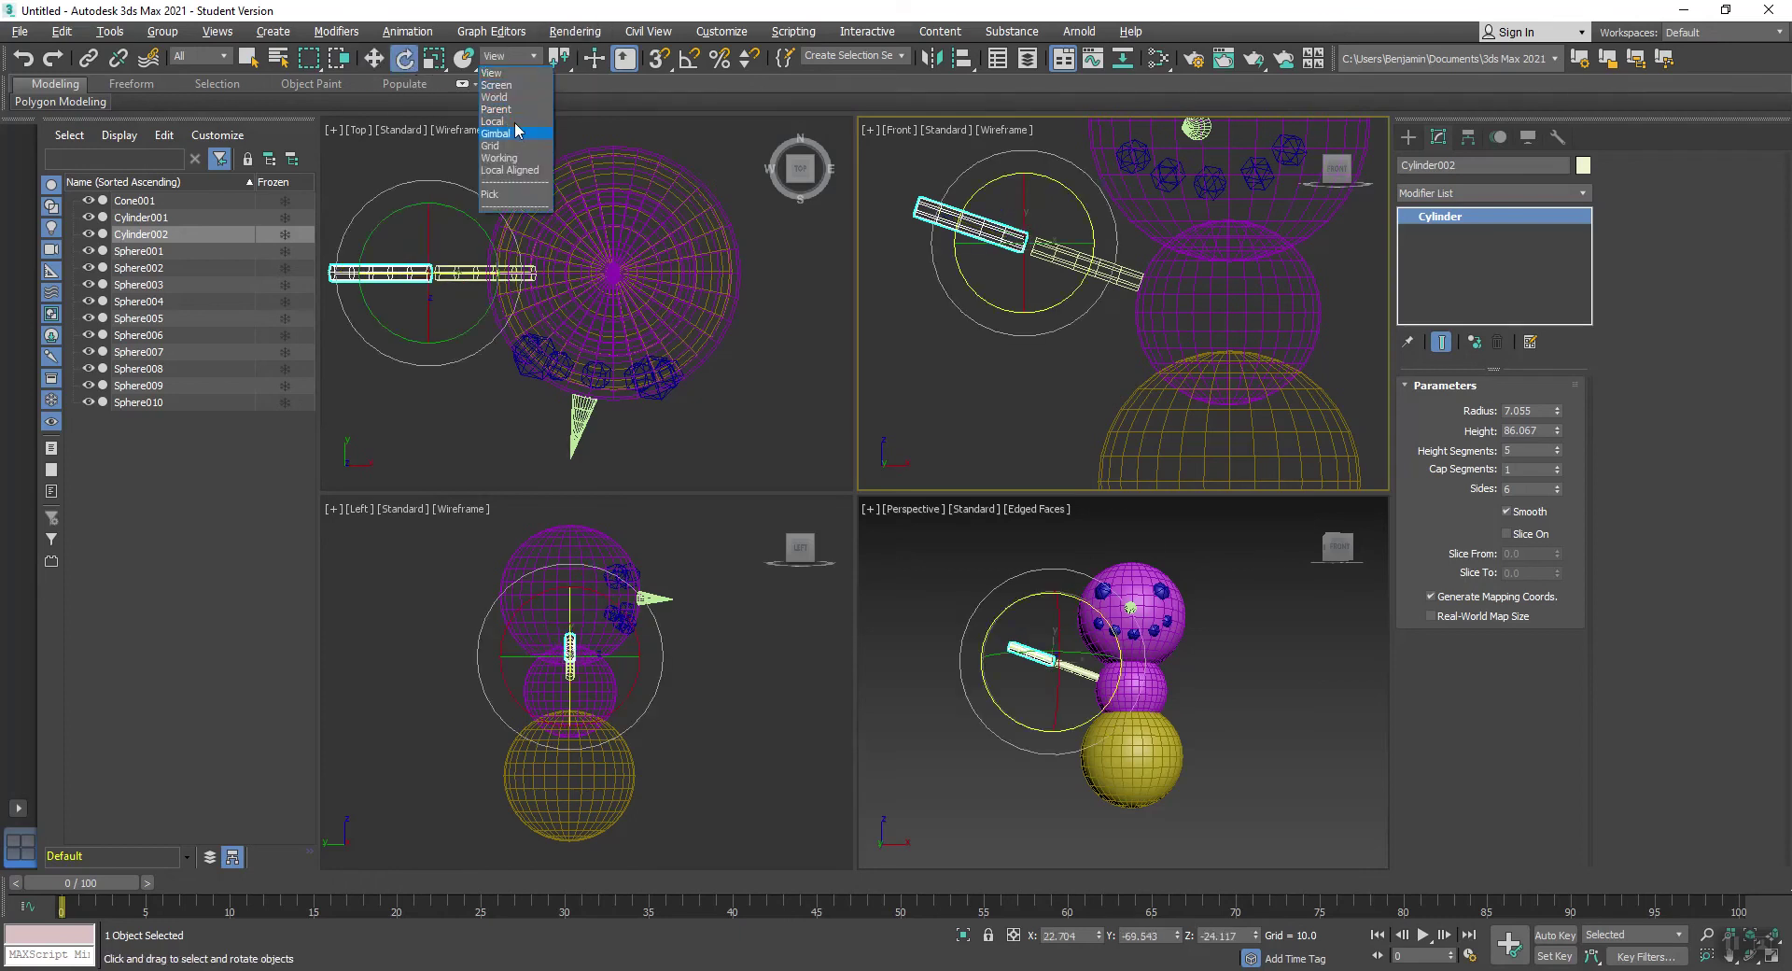
{"action": "left_click", "coordinate": [511, 123]}
{"action": "left_click_drag", "start_coordinate": [559, 58], "coordinate": [562, 91]}
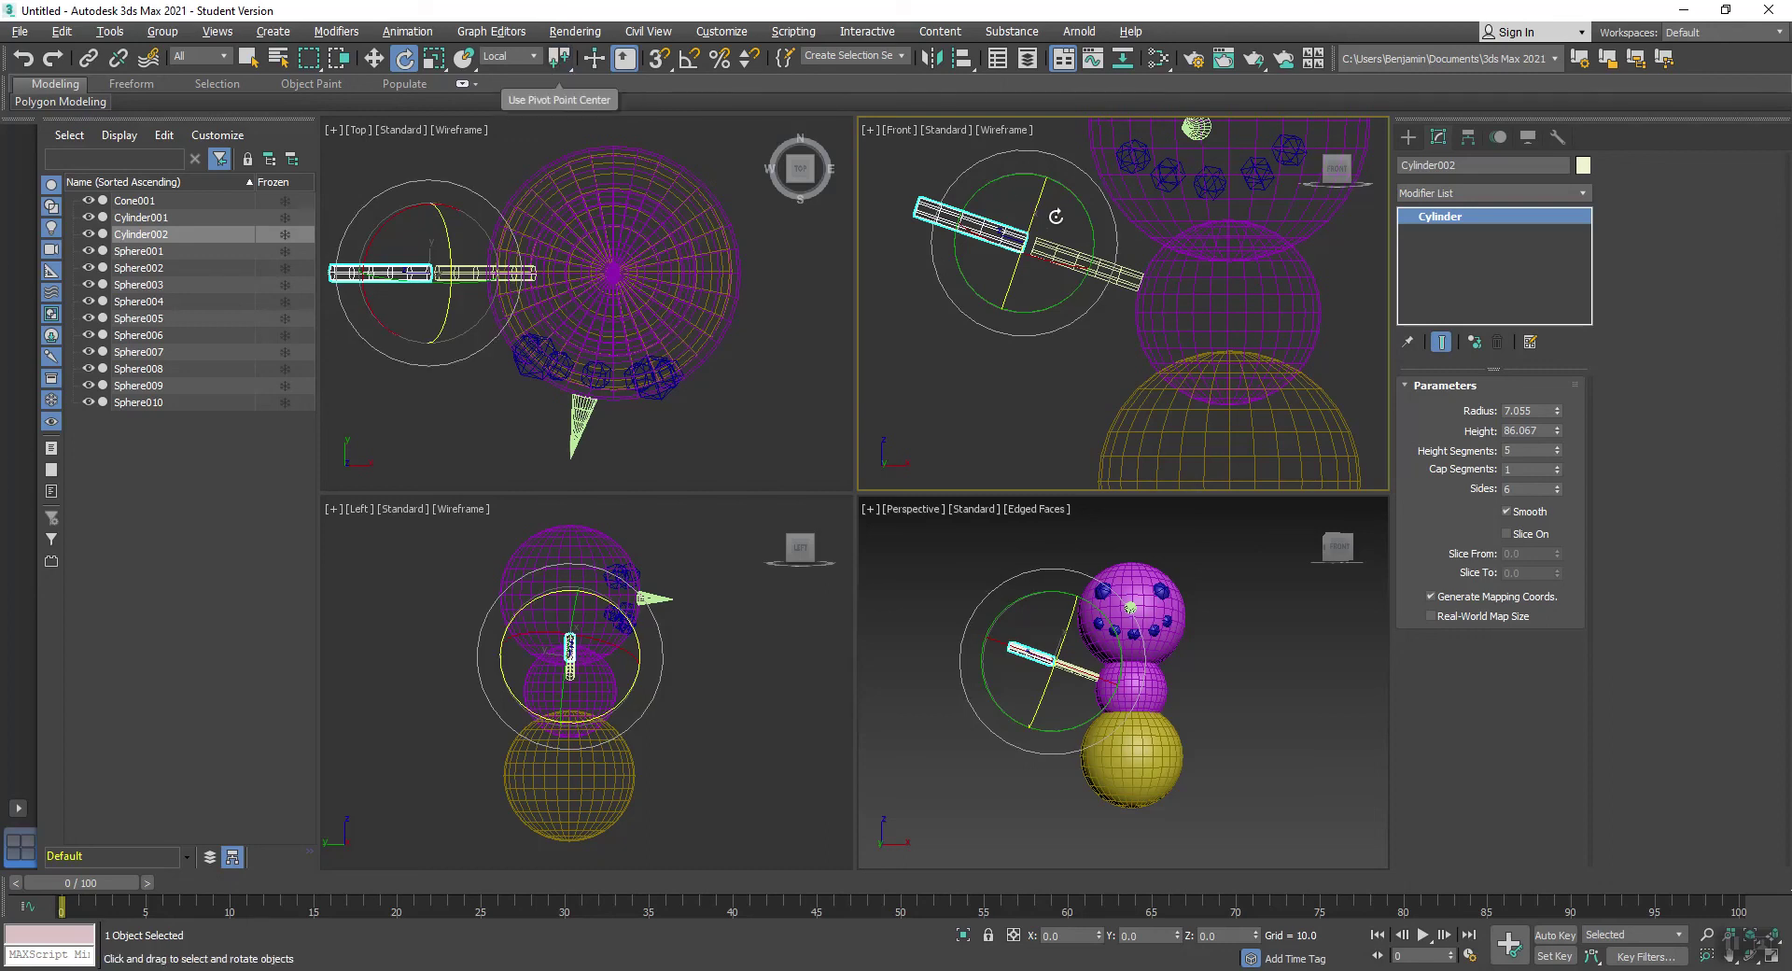
{"action": "left_click_drag", "start_coordinate": [998, 177], "coordinate": [1055, 218]}
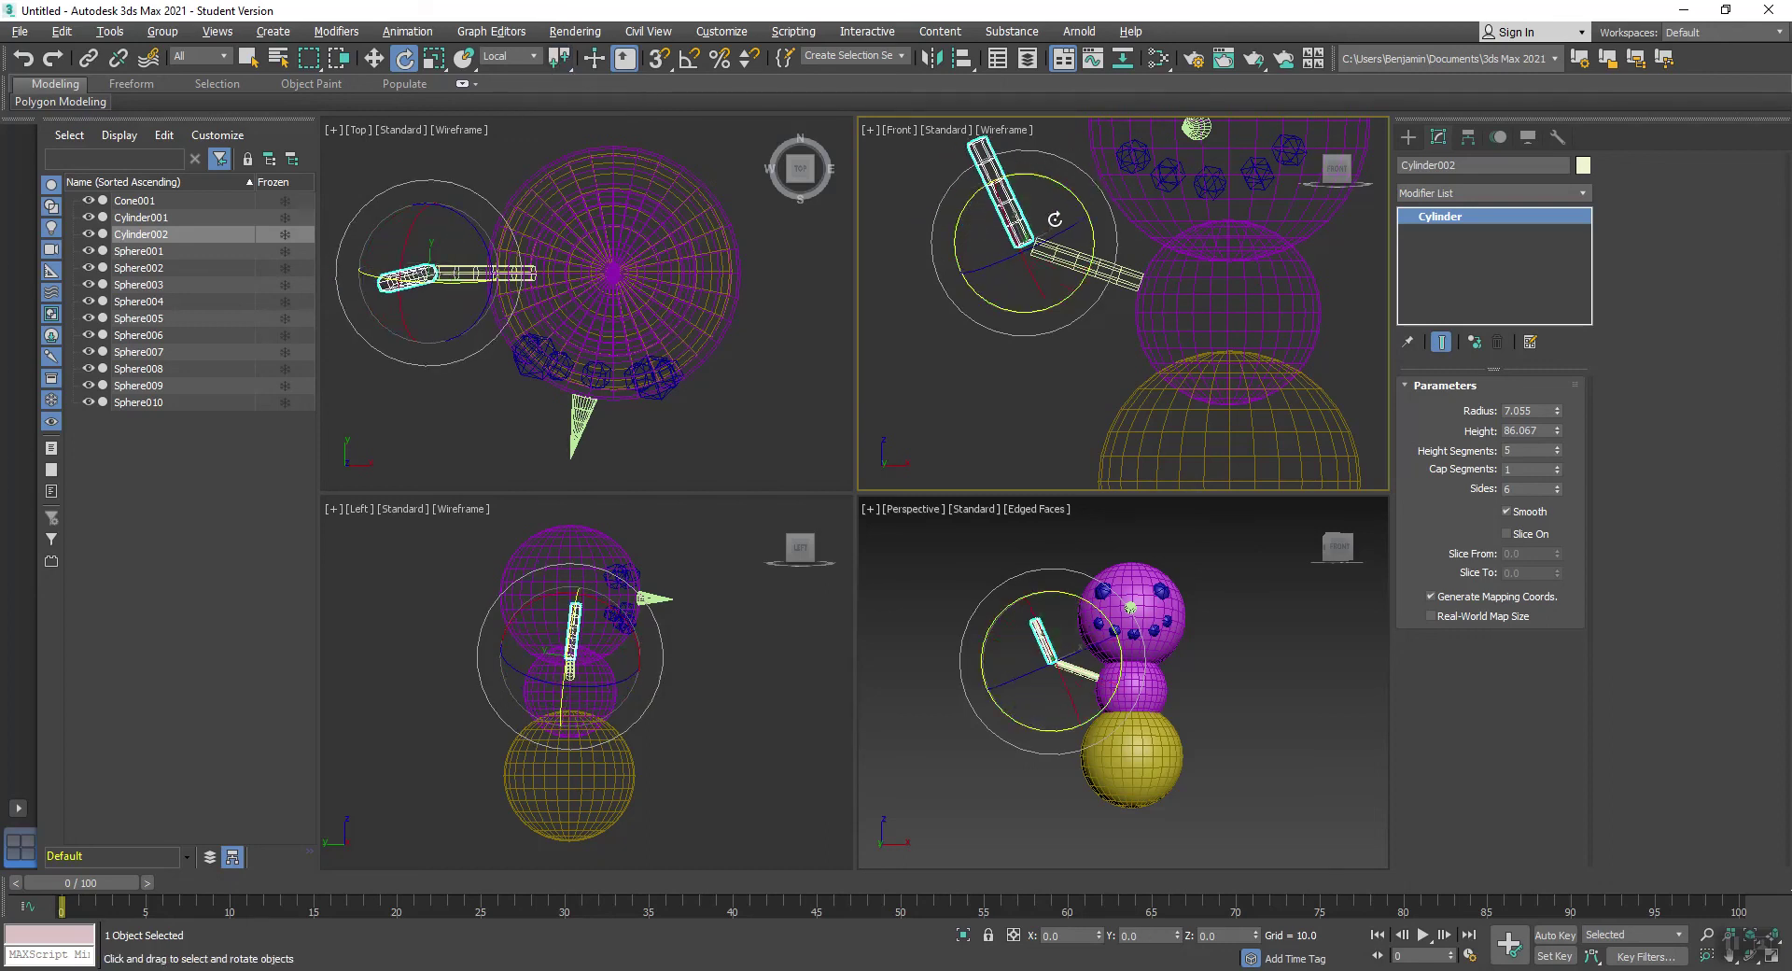
{"action": "right_click", "coordinate": [1036, 228]}
{"action": "left_click", "coordinate": [1064, 237]}
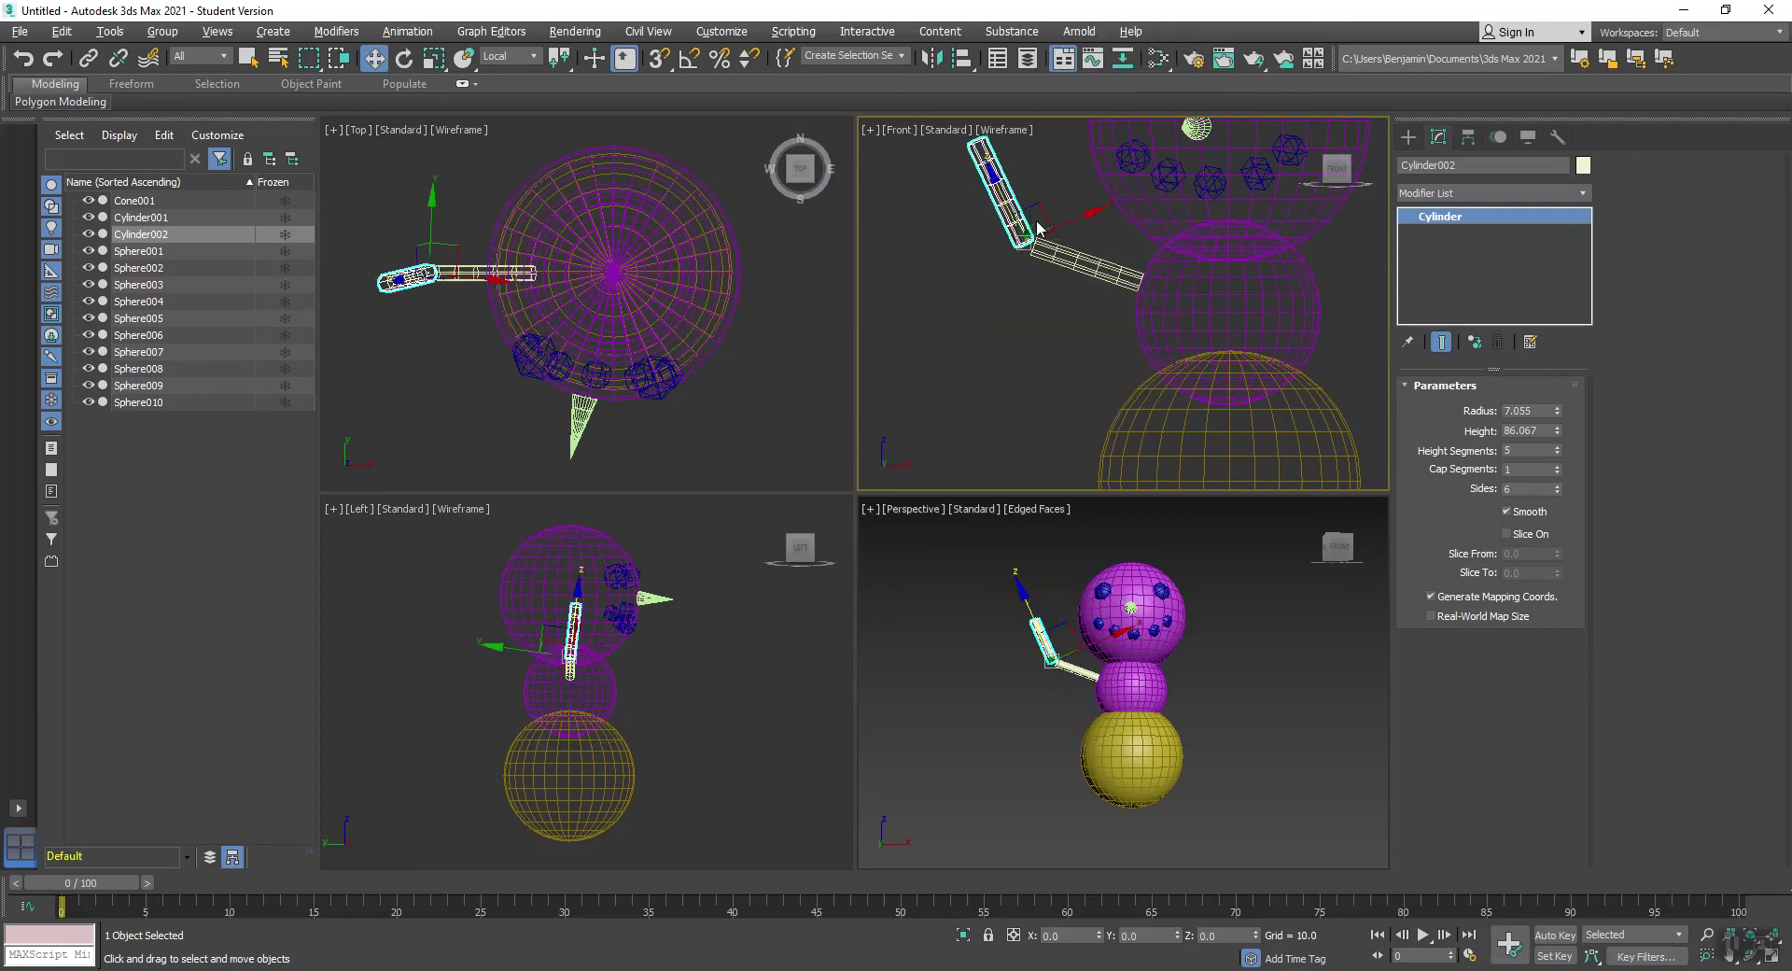
{"action": "left_click_drag", "start_coordinate": [1036, 206], "coordinate": [1038, 198]}
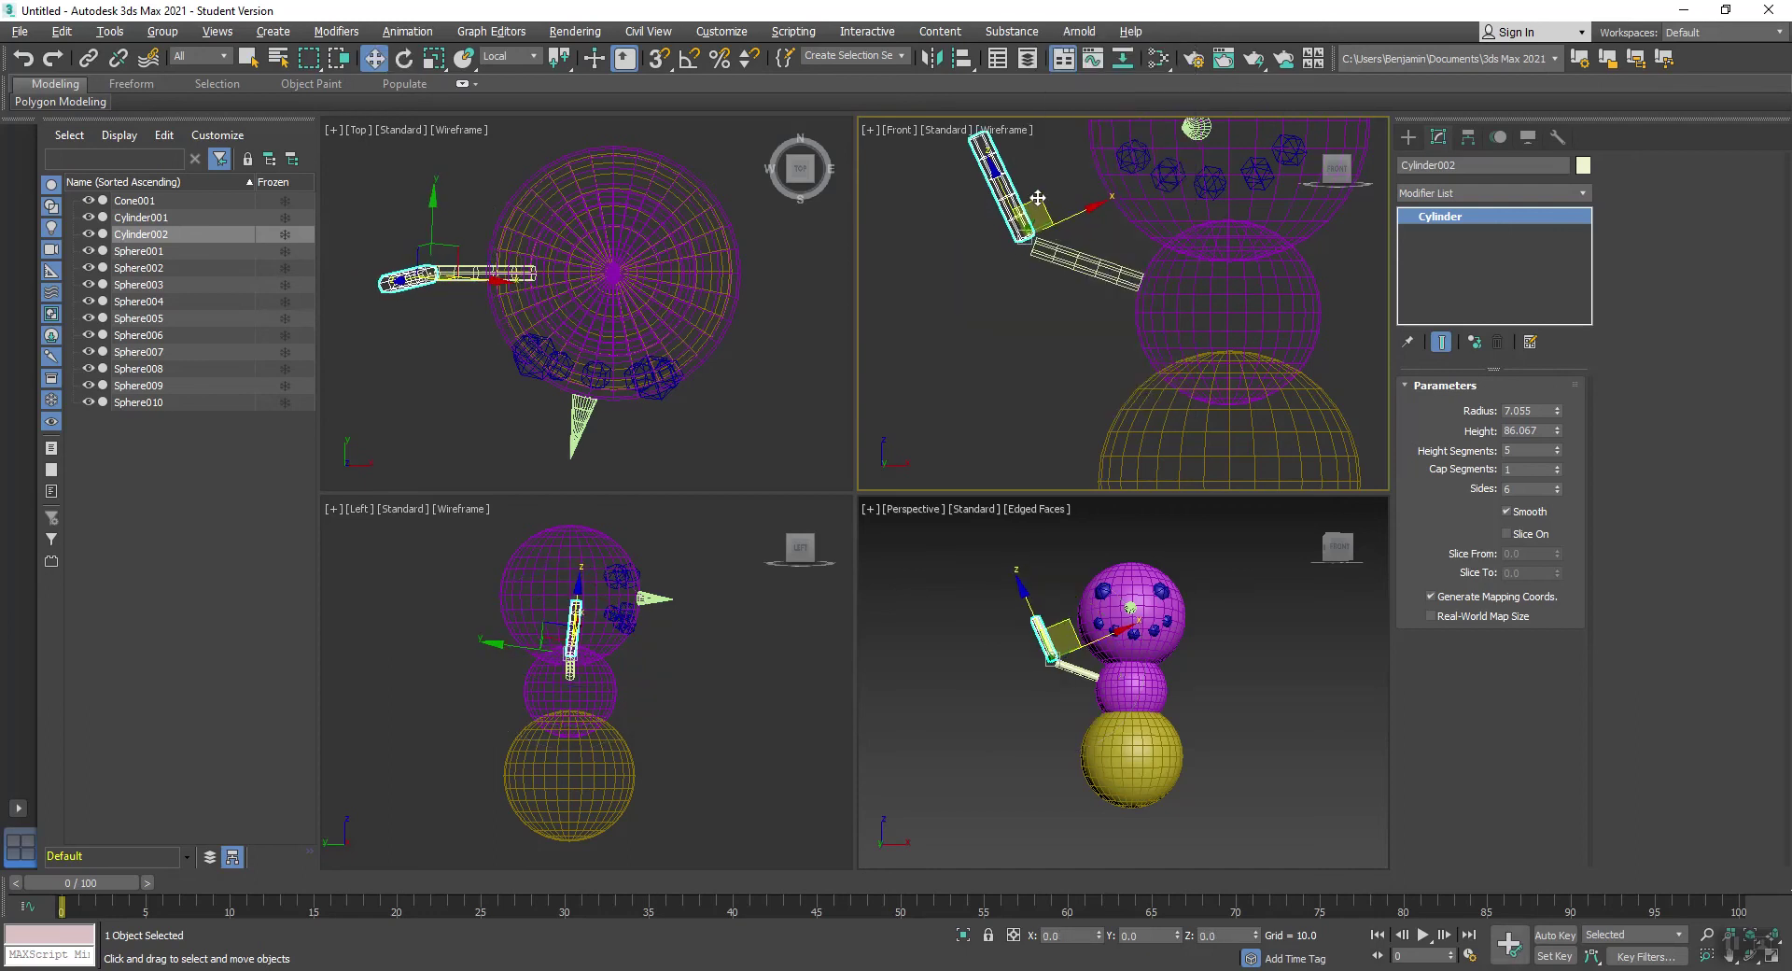
Step: Clone the upper arm segment onto its free end and shrink the copy to radius 3.527 and height 37.869 as a finger segment
{"action": "middle_click_drag", "start_coordinate": [428, 344], "coordinate": [467, 384]}
{"action": "middle_click_drag", "start_coordinate": [972, 274], "coordinate": [985, 415]}
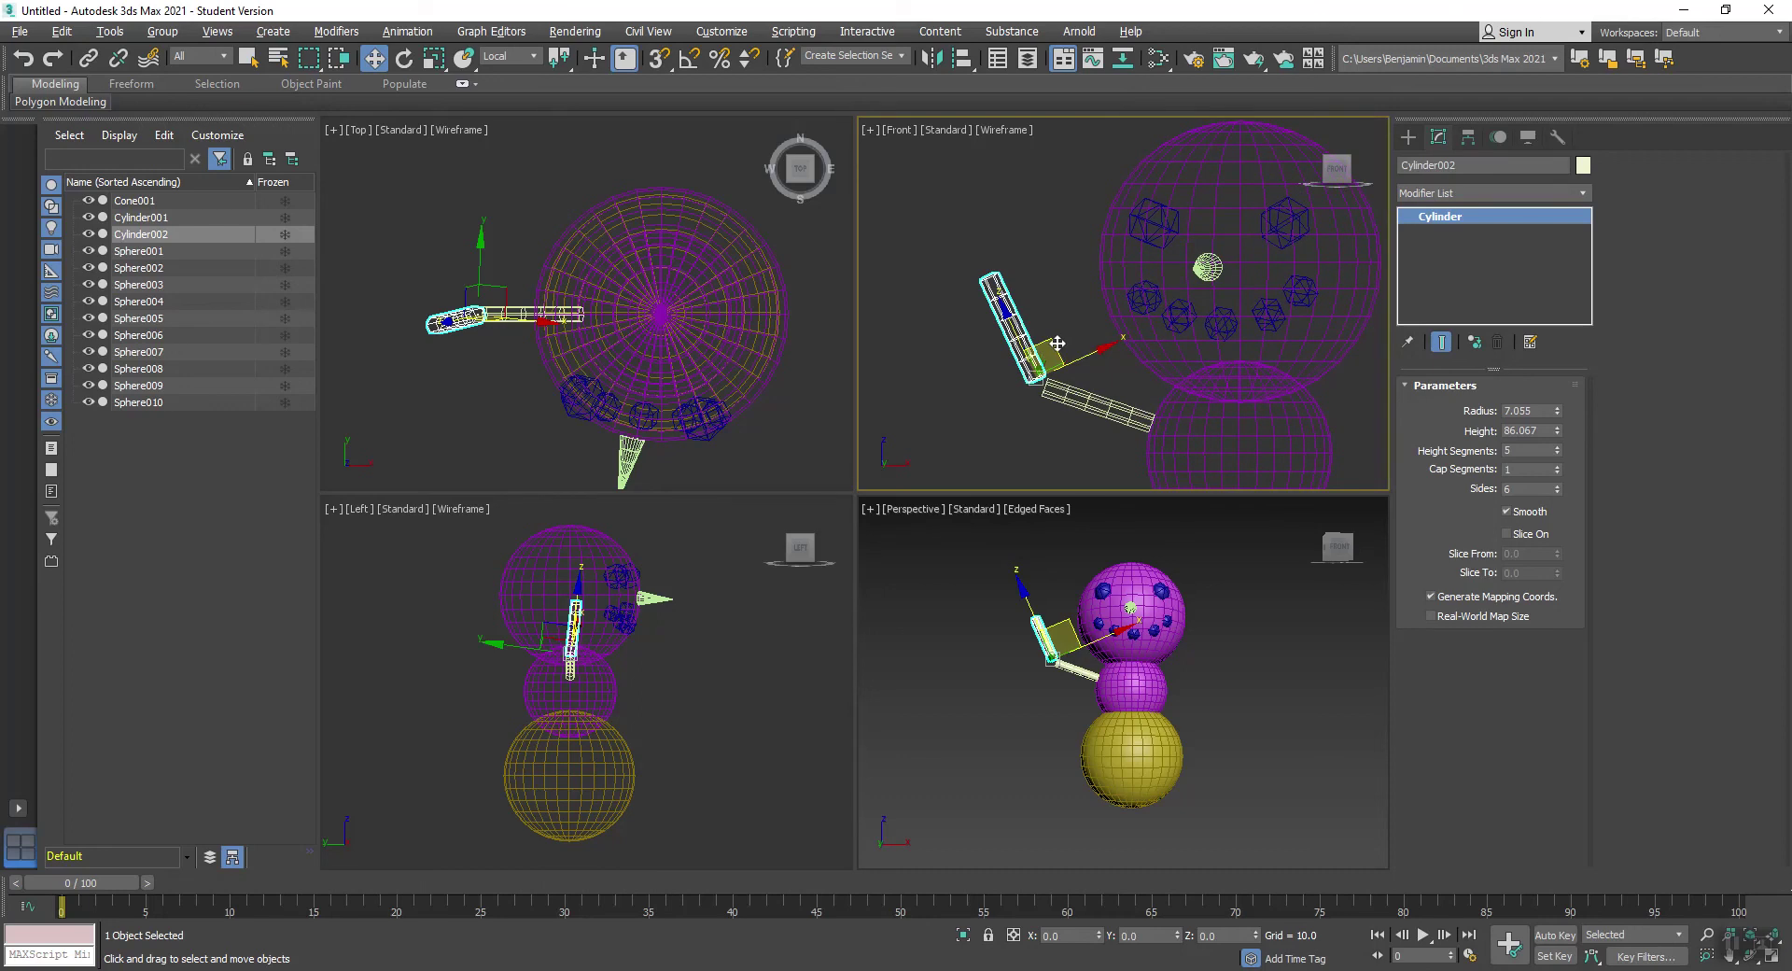
{"action": "mouse_move", "coordinate": [1057, 344]}
{"action": "left_mouse_down", "text": "shift"}
{"action": "mouse_move", "coordinate": [1013, 208]}
{"action": "mouse_move", "coordinate": [1007, 244]}
{"action": "left_mouse_up", "text": "shift"}
{"action": "left_click", "coordinate": [898, 574]}
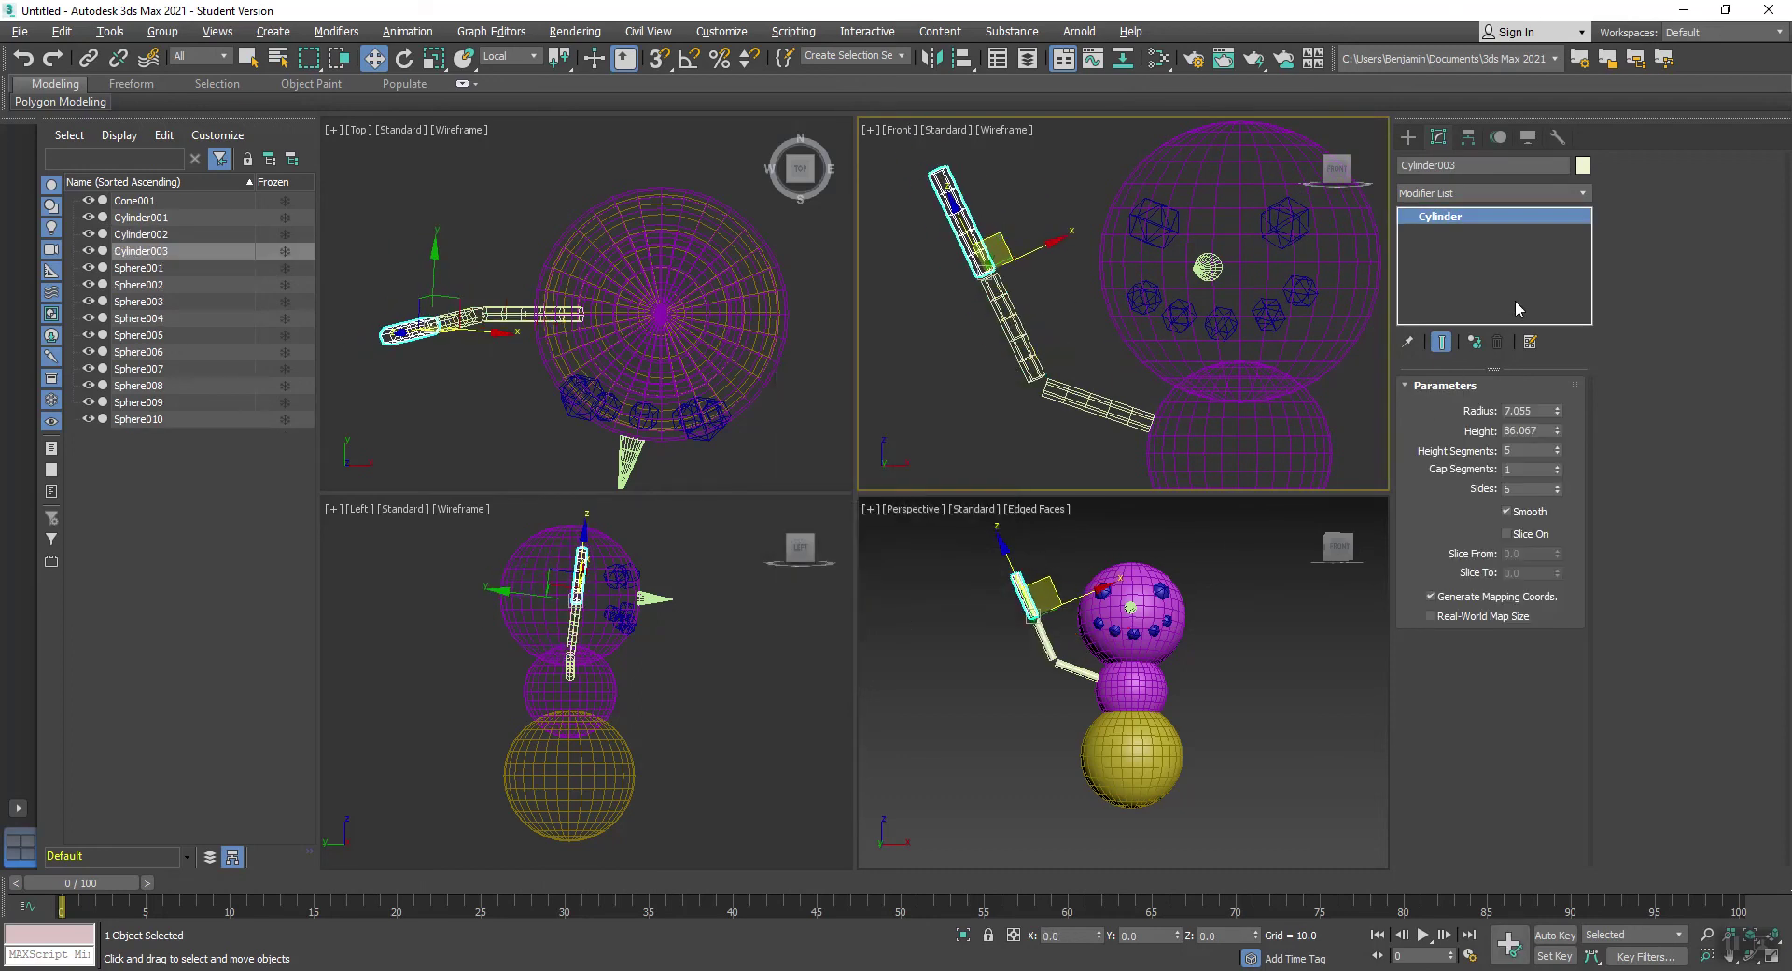
{"action": "left_click_drag", "start_coordinate": [1557, 413], "coordinate": [1543, 489]}
Step: Clone the finger segment as an instance at its outer end and rotate the copy to bend the finger forward
{"action": "scroll", "coordinate": [597, 616], "scroll_direction": "up", "scroll_amount": 6}
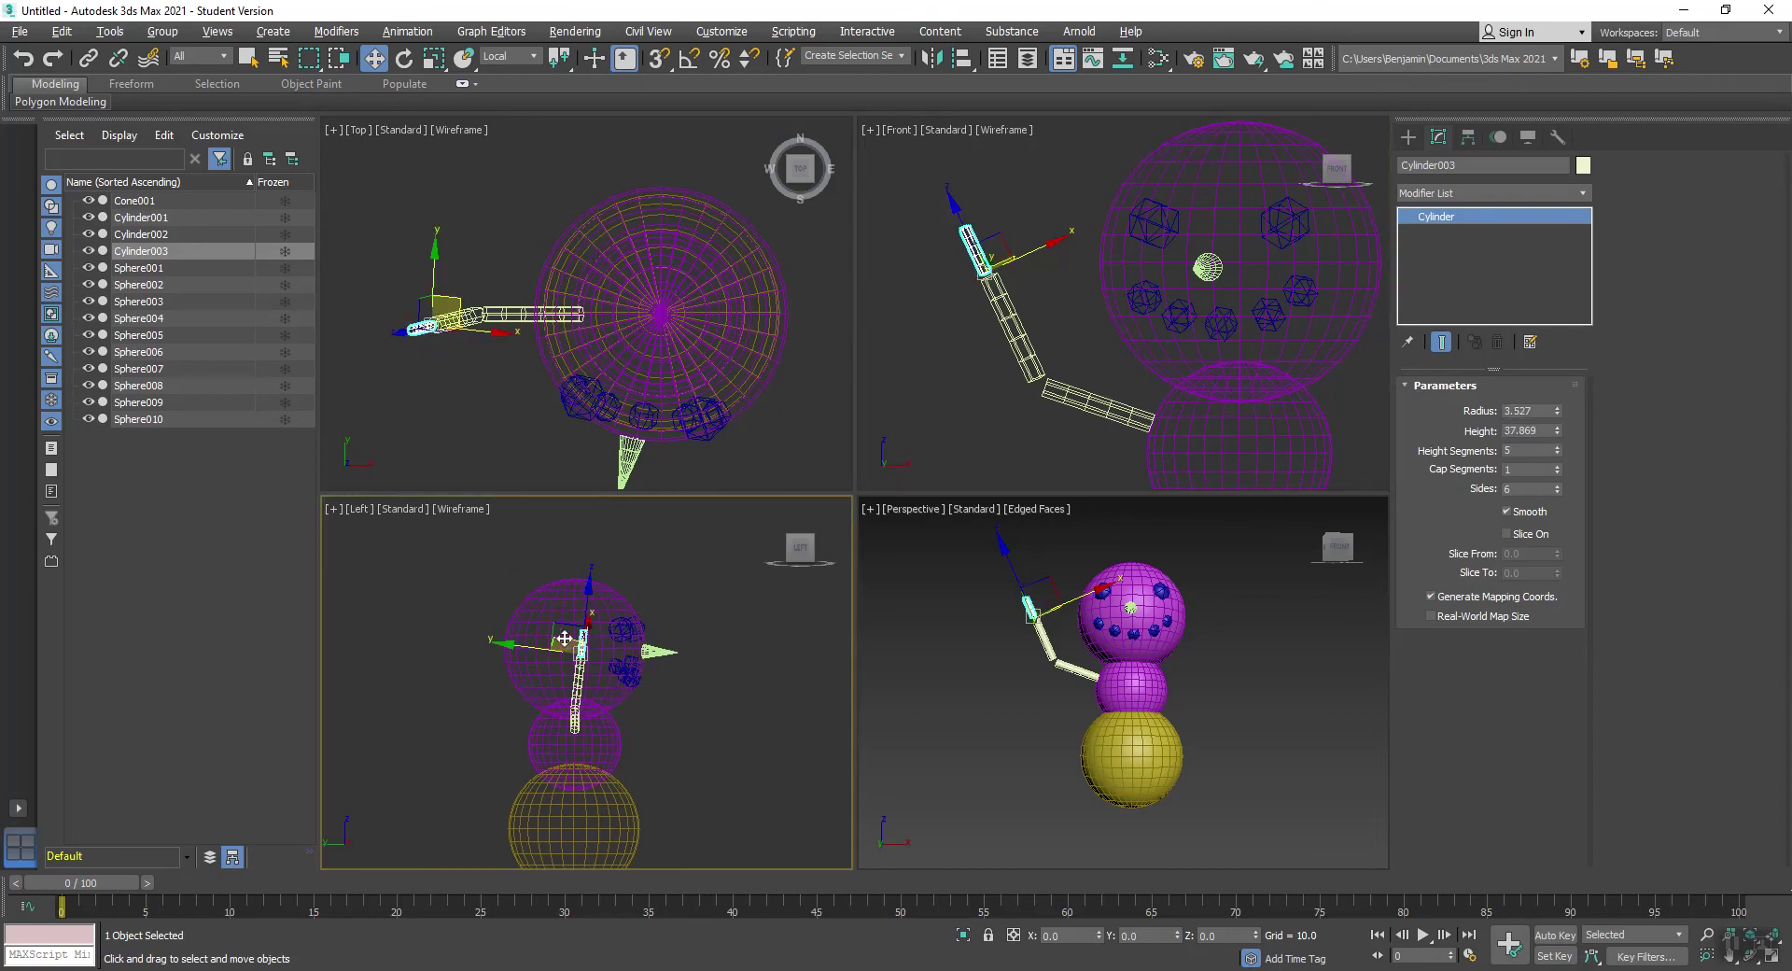
{"action": "left_click_drag", "start_coordinate": [667, 677], "coordinate": [685, 543]}
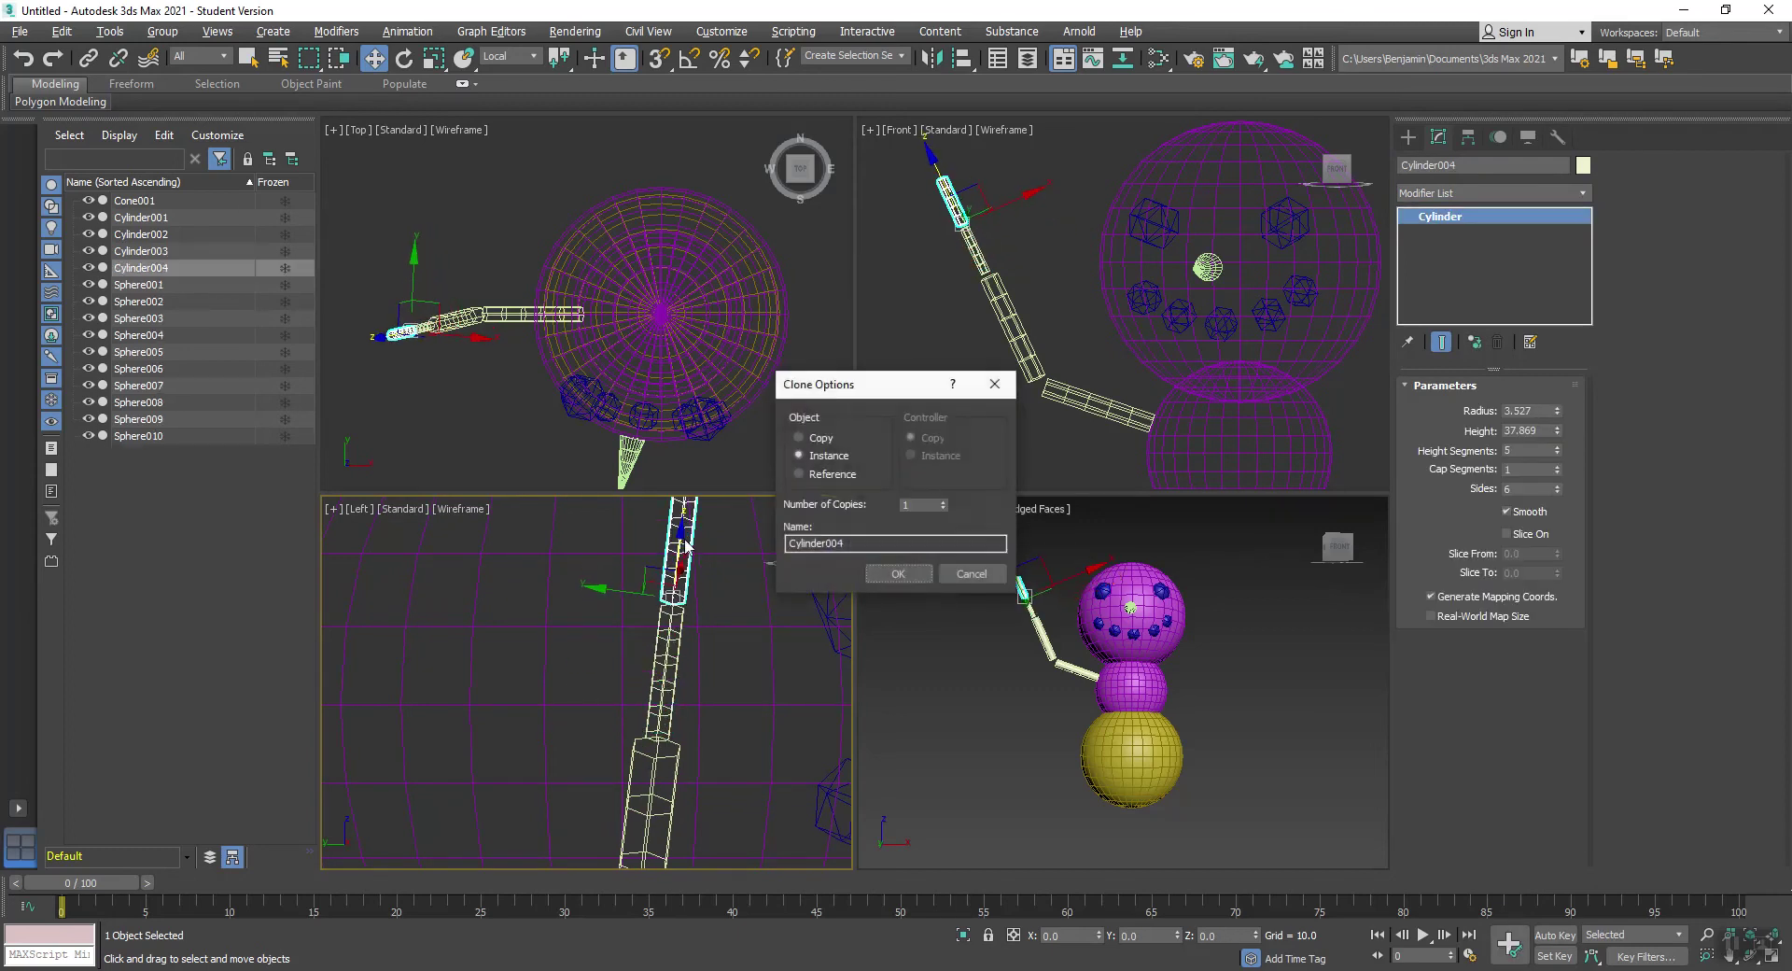
{"action": "left_click", "coordinate": [898, 574]}
{"action": "key", "text": "e"}
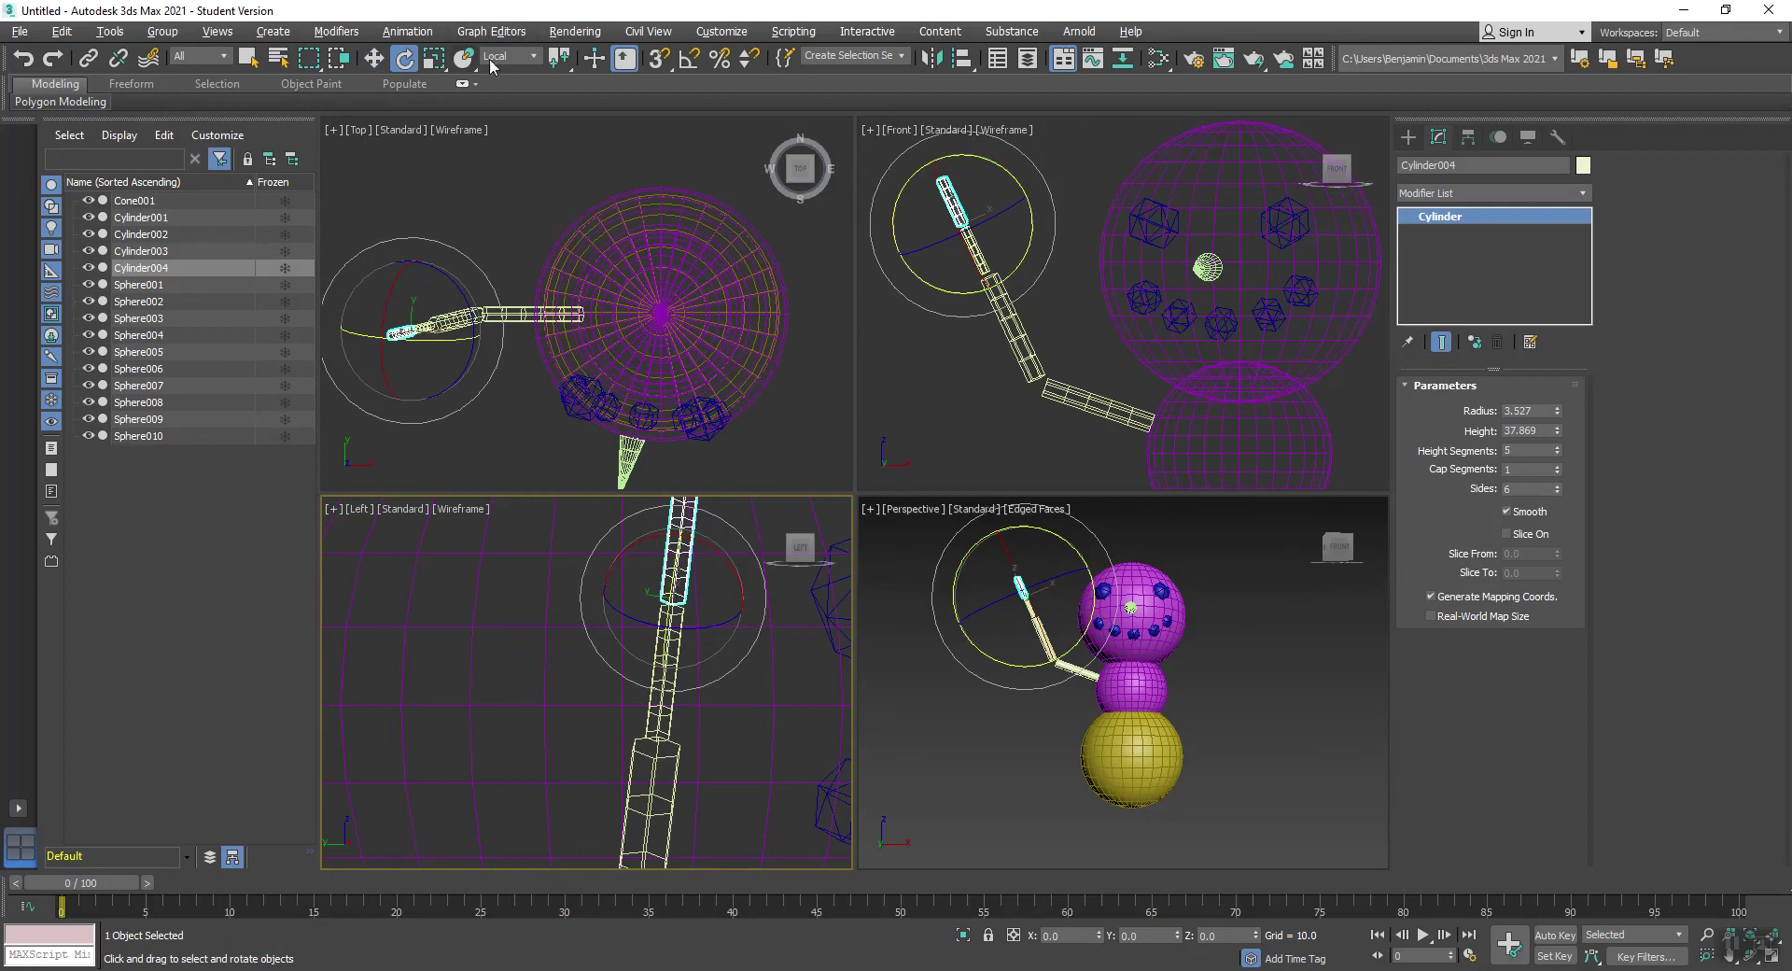
{"action": "left_click_drag", "start_coordinate": [943, 183], "coordinate": [957, 274]}
Step: Clone the second finger segment onto its end in the left view and rotate the copy downward as the fingertip
{"action": "middle_click_drag", "start_coordinate": [717, 573], "coordinate": [589, 666]}
{"action": "key", "text": "w"}
{"action": "left_click_drag", "start_coordinate": [591, 667], "coordinate": [711, 584], "text": "shift"}
{"action": "left_click", "coordinate": [901, 572]}
{"action": "key", "text": "e"}
{"action": "left_click_drag", "start_coordinate": [675, 552], "coordinate": [791, 603]}
Step: Select the three finger segments in the maximized perspective view and group them as Finger1
{"action": "middle_click_drag", "start_coordinate": [1183, 598], "coordinate": [682, 338], "text": "alt"}
{"action": "key", "text": "alt+w"}
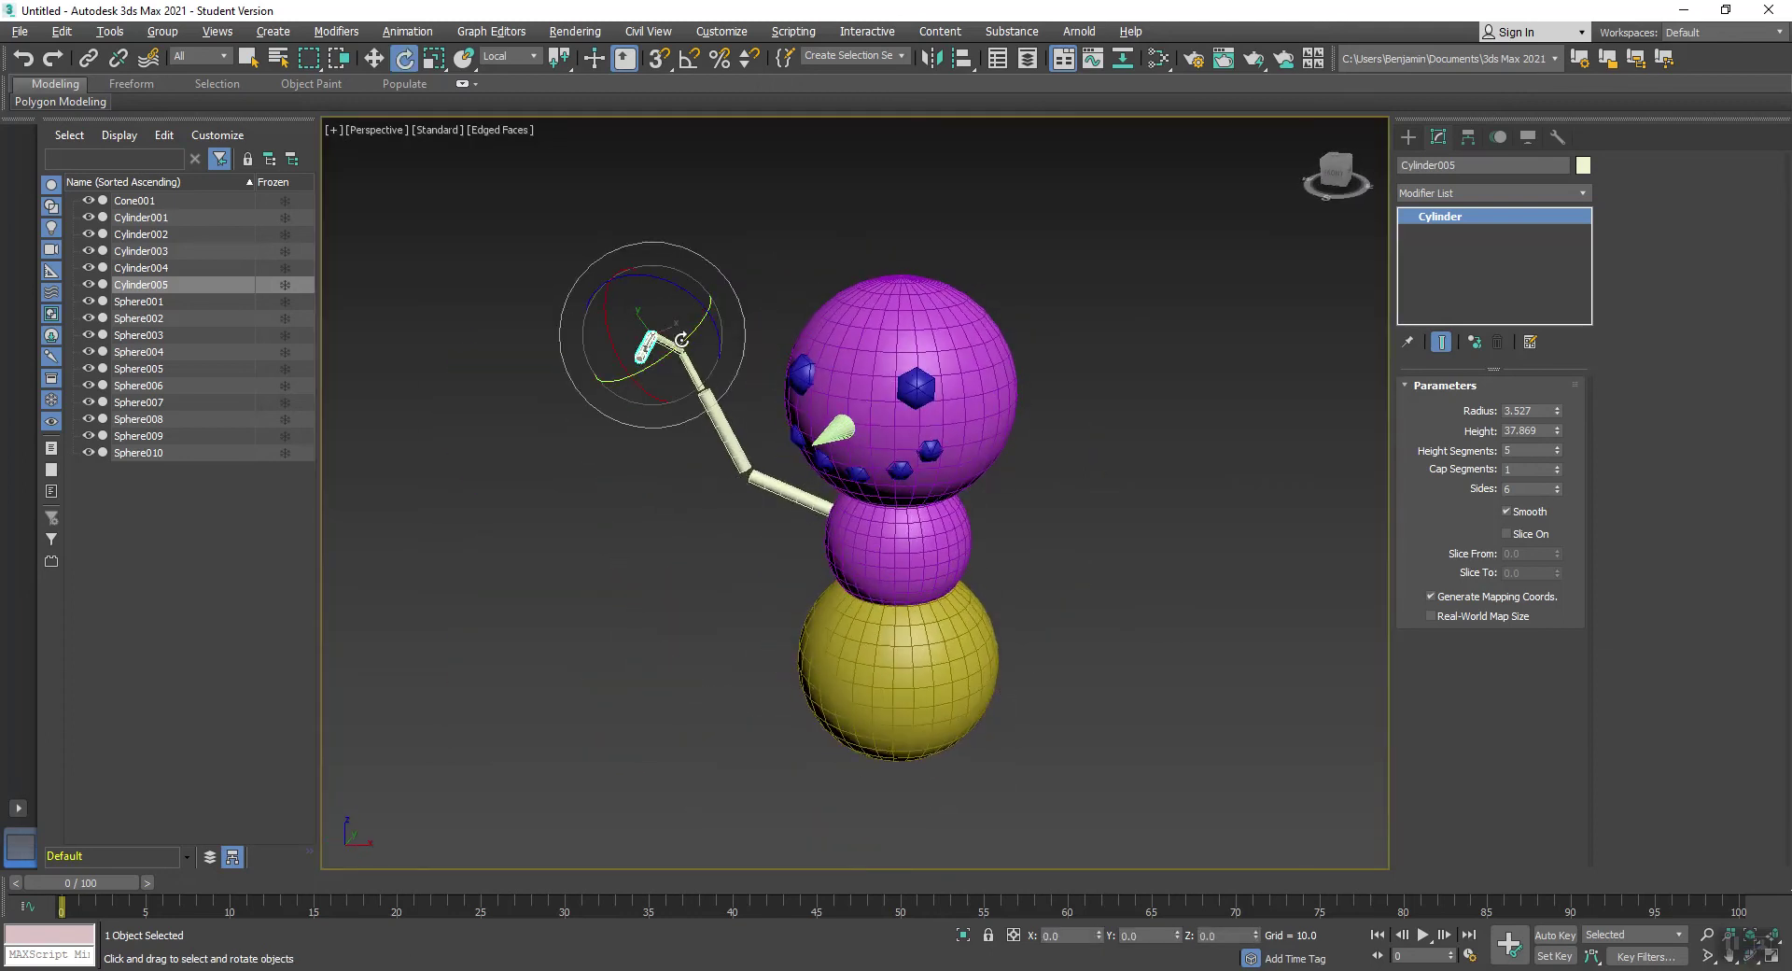
{"action": "scroll", "coordinate": [682, 338], "scroll_direction": "up", "scroll_amount": 3}
{"action": "left_click", "coordinate": [514, 239]}
{"action": "left_click_drag", "start_coordinate": [709, 408], "coordinate": [711, 410]}
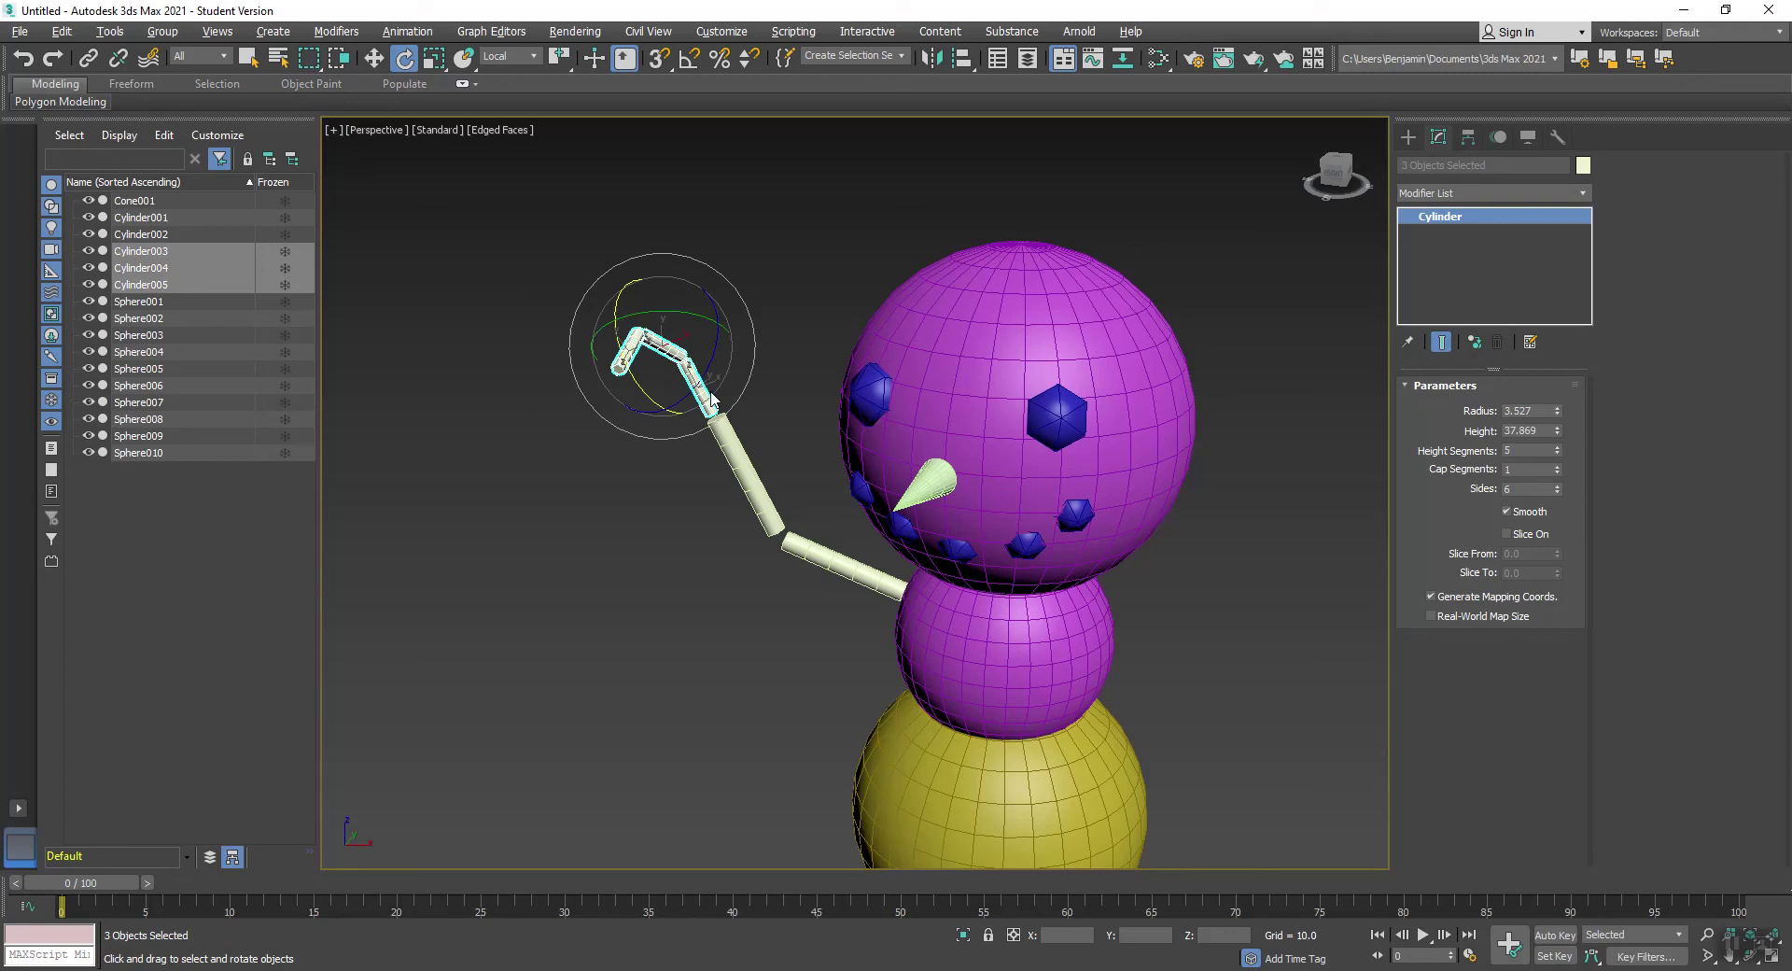
{"action": "left_click", "coordinate": [151, 34]}
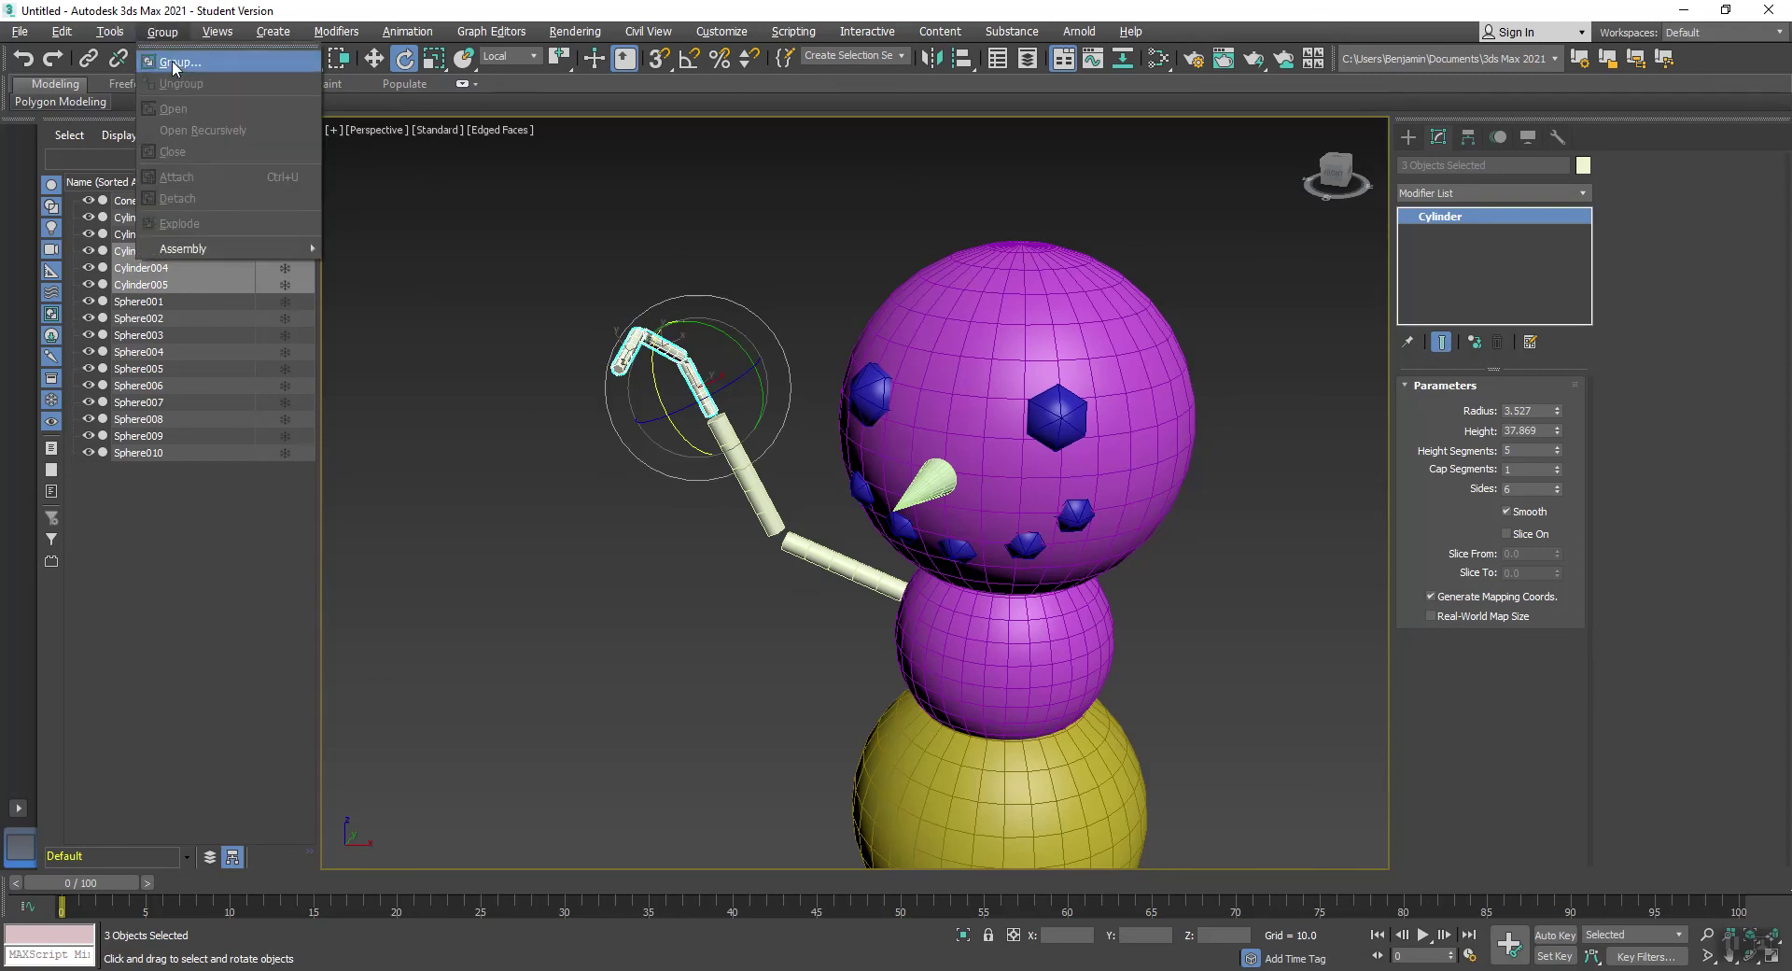
{"action": "left_click", "coordinate": [173, 62]}
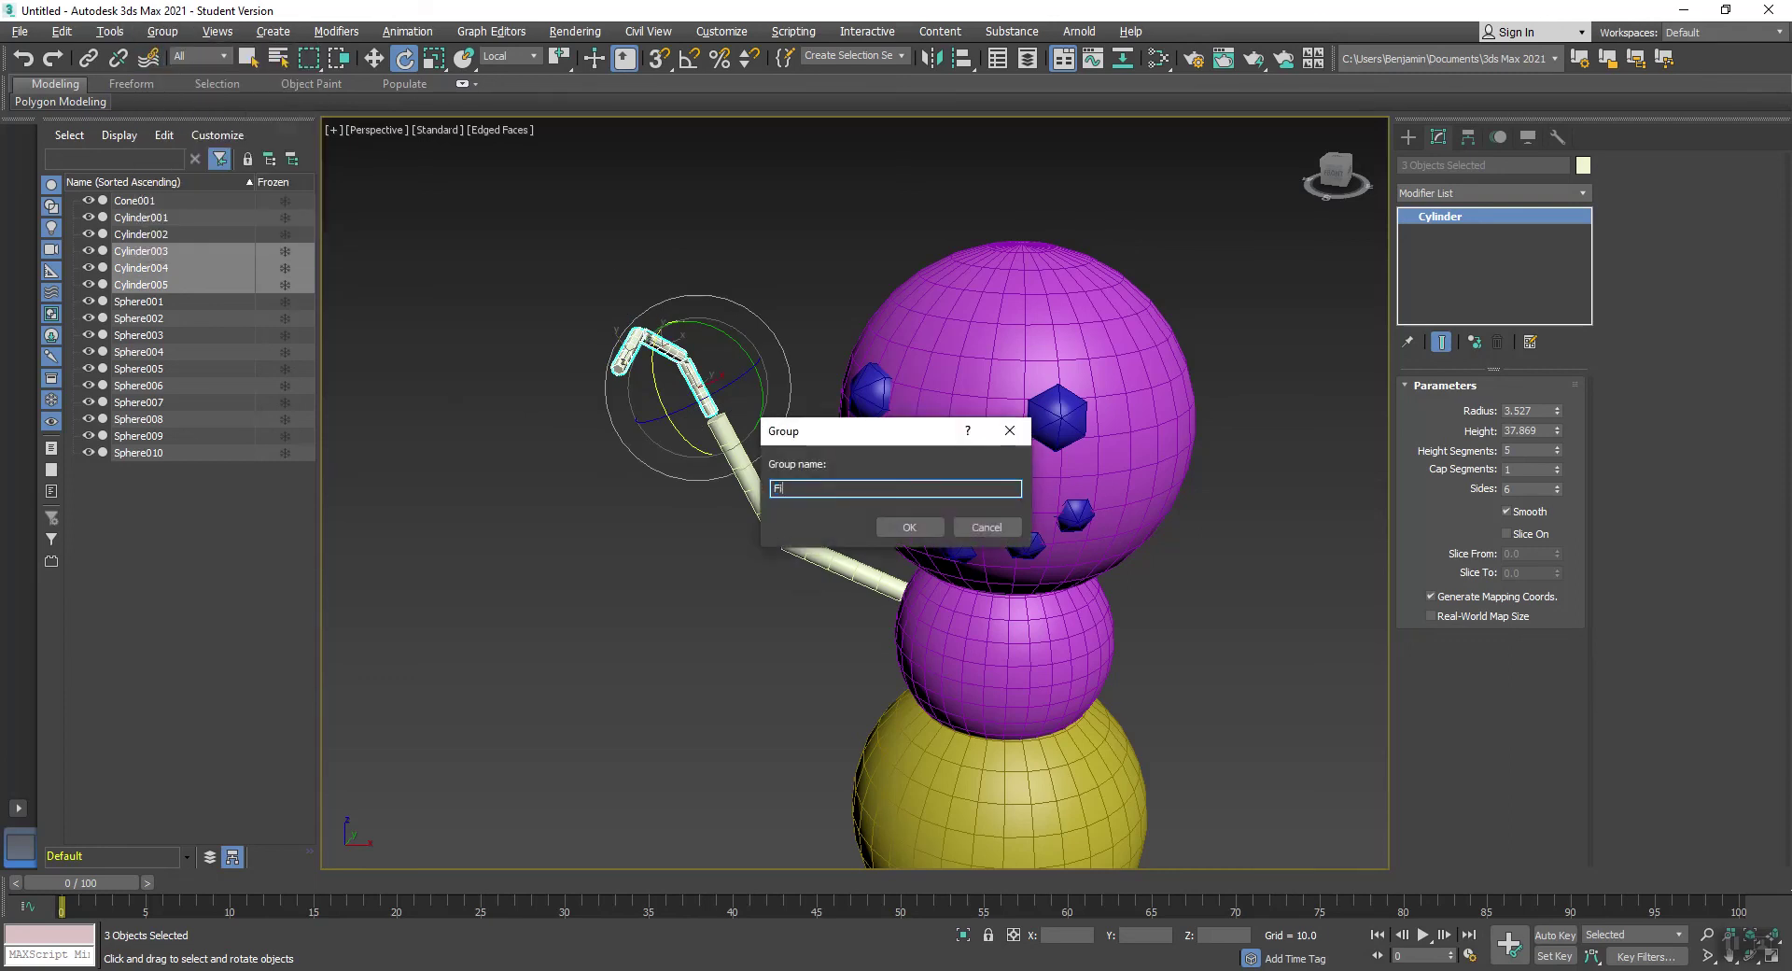
{"action": "type", "text": "Finger1"}
{"action": "key", "text": "Return"}
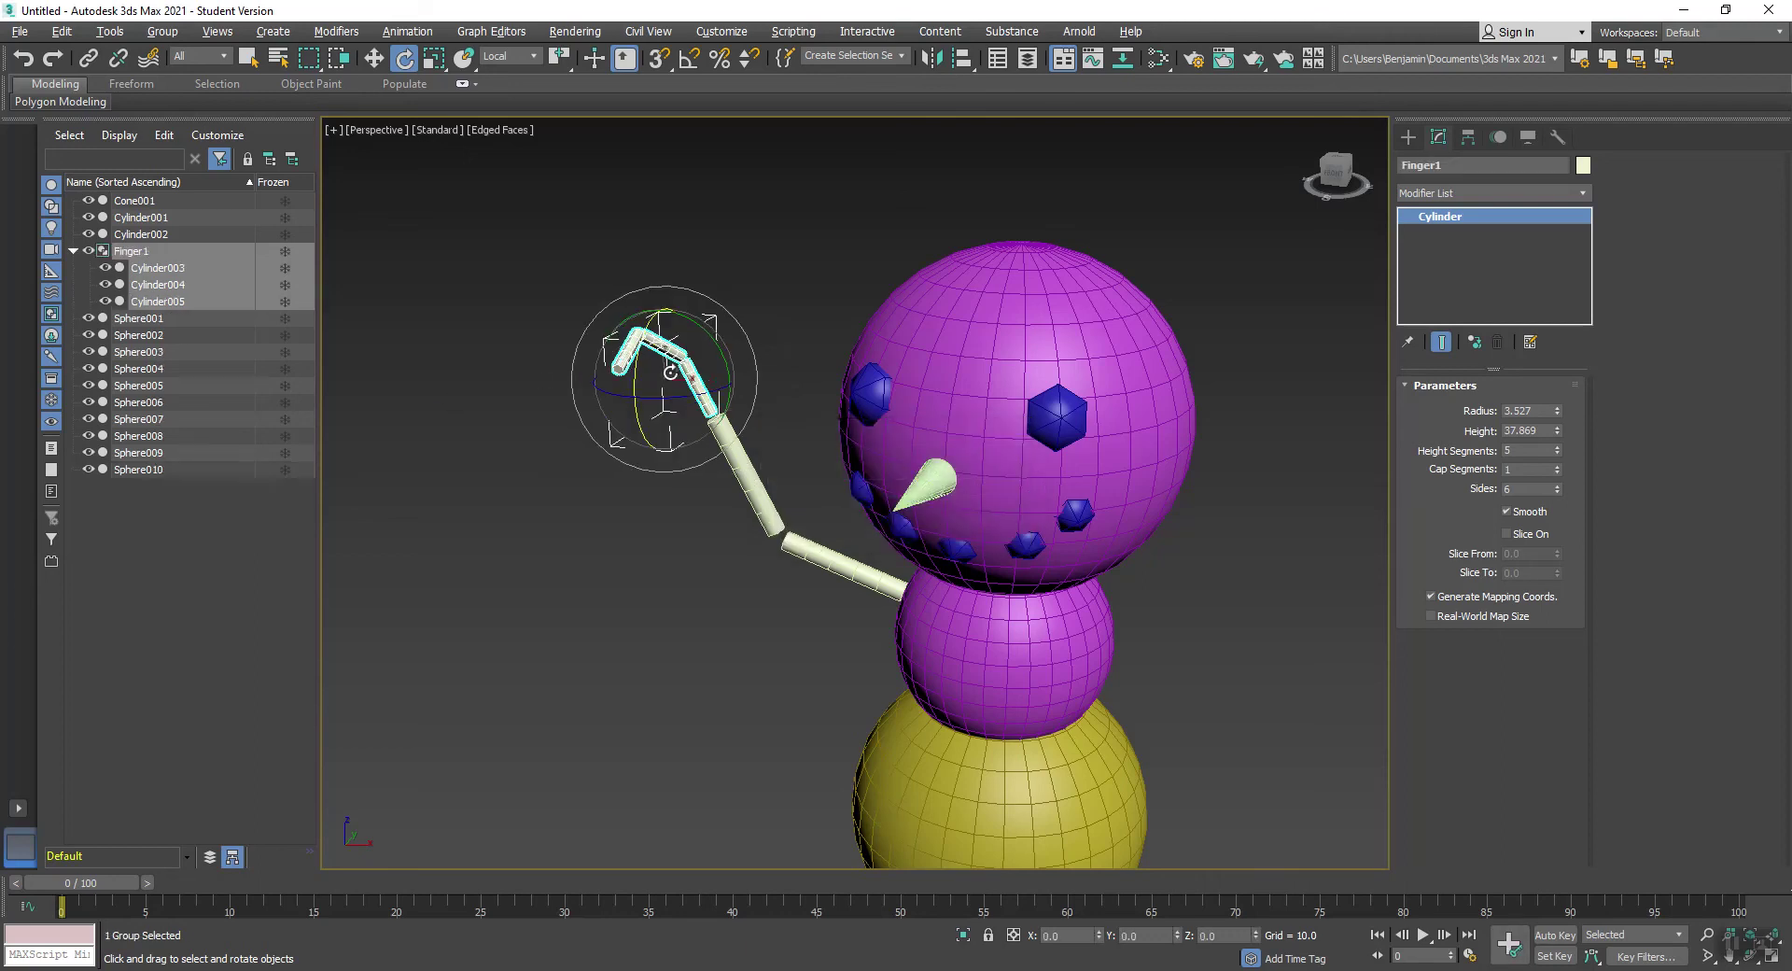
Step: Make a rotated clone of Finger1 in the front view, fanned toward the head as a second finger
{"action": "key", "text": "alt+w"}
{"action": "left_click", "coordinate": [1043, 258]}
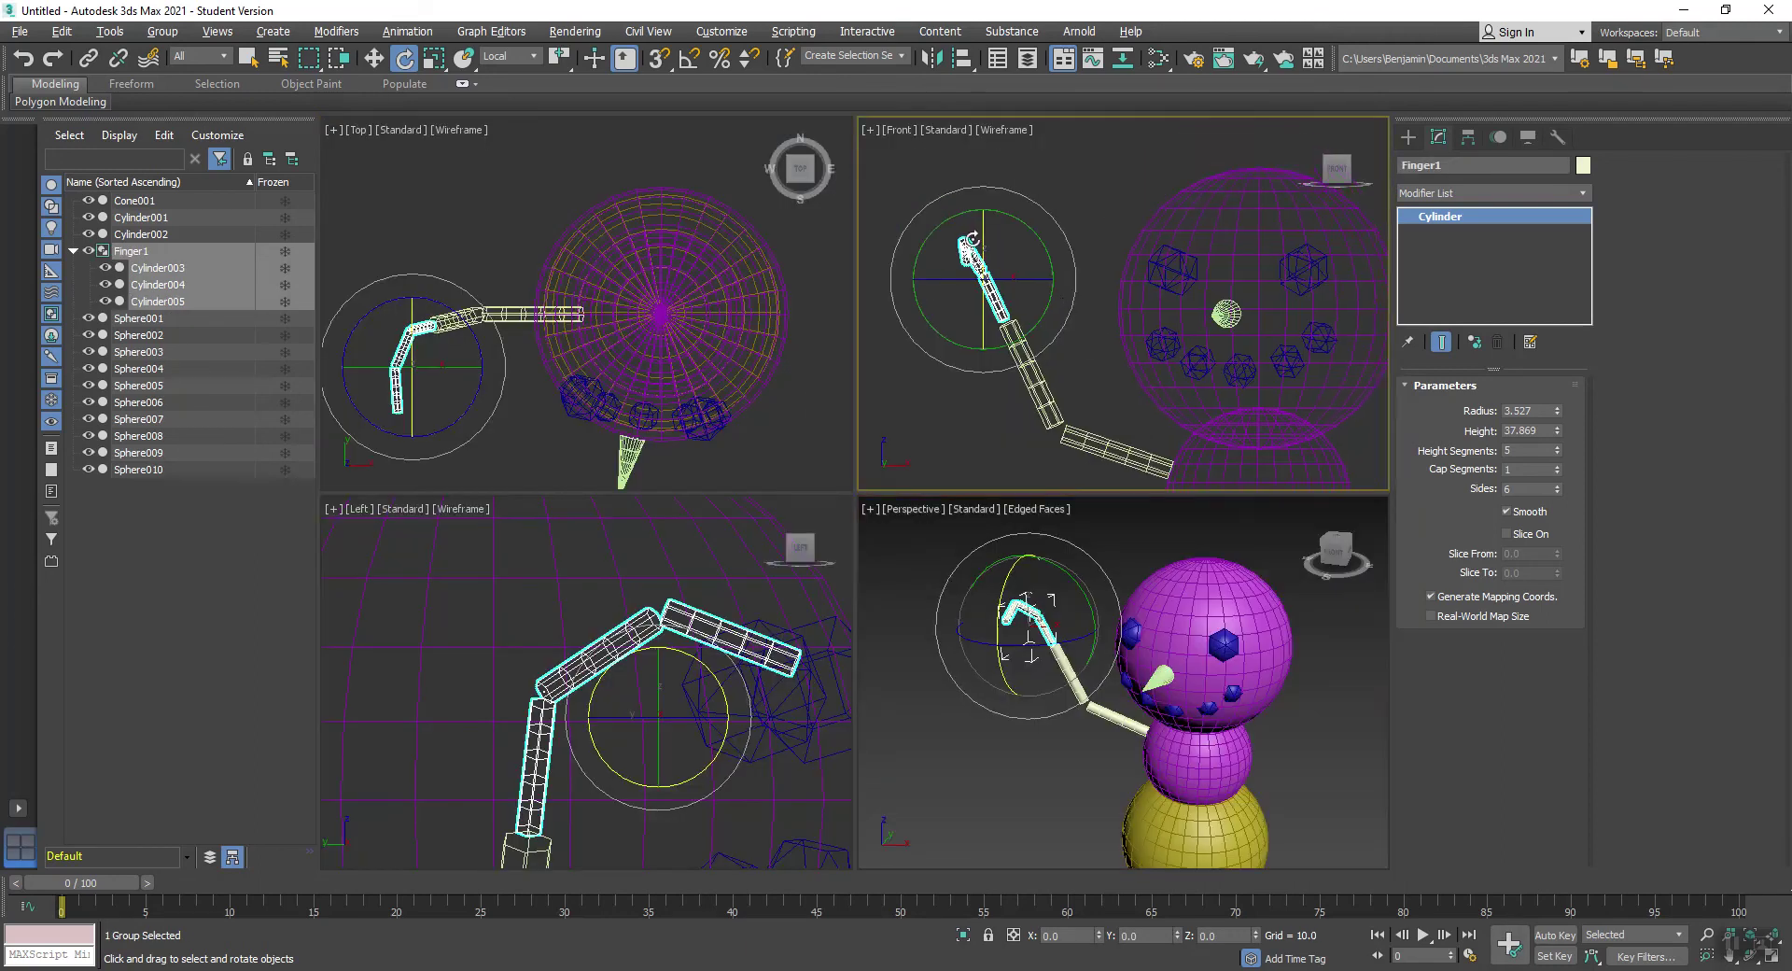
{"action": "left_click_drag", "start_coordinate": [1024, 239], "coordinate": [1055, 265], "text": "shift"}
{"action": "left_click", "coordinate": [891, 575]}
Step: Clone the second finger across to the outer side of the hand in the front view as a third finger
{"action": "key", "text": "w"}
{"action": "left_click_drag", "start_coordinate": [1064, 279], "coordinate": [949, 298]}
{"action": "left_click", "coordinate": [898, 573]}
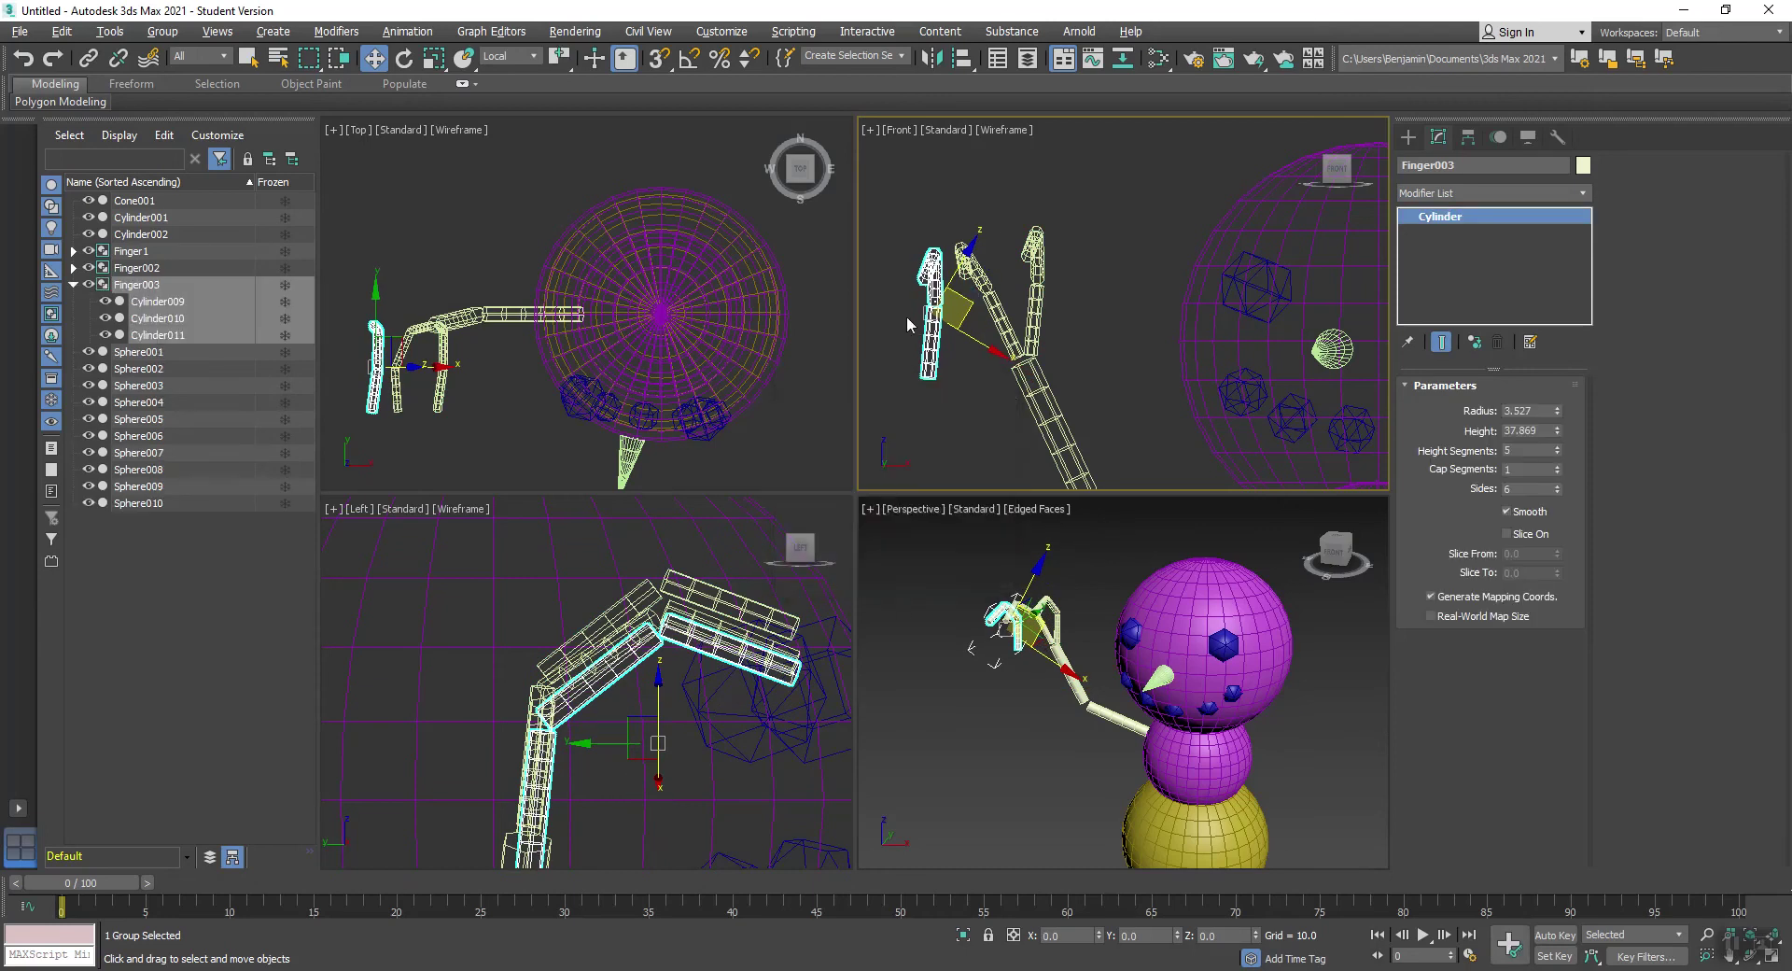
Step: Rotate the third finger outward in the front view and downward in the left view, seating its base on the arm's end
{"action": "key", "text": "e"}
{"action": "mouse_move", "coordinate": [993, 275]}
{"action": "left_mouse_down"}
{"action": "mouse_move", "coordinate": [943, 298]}
{"action": "mouse_move", "coordinate": [968, 289]}
{"action": "left_mouse_up"}
{"action": "key", "text": "w"}
{"action": "middle_click_drag", "start_coordinate": [566, 826], "coordinate": [579, 747]}
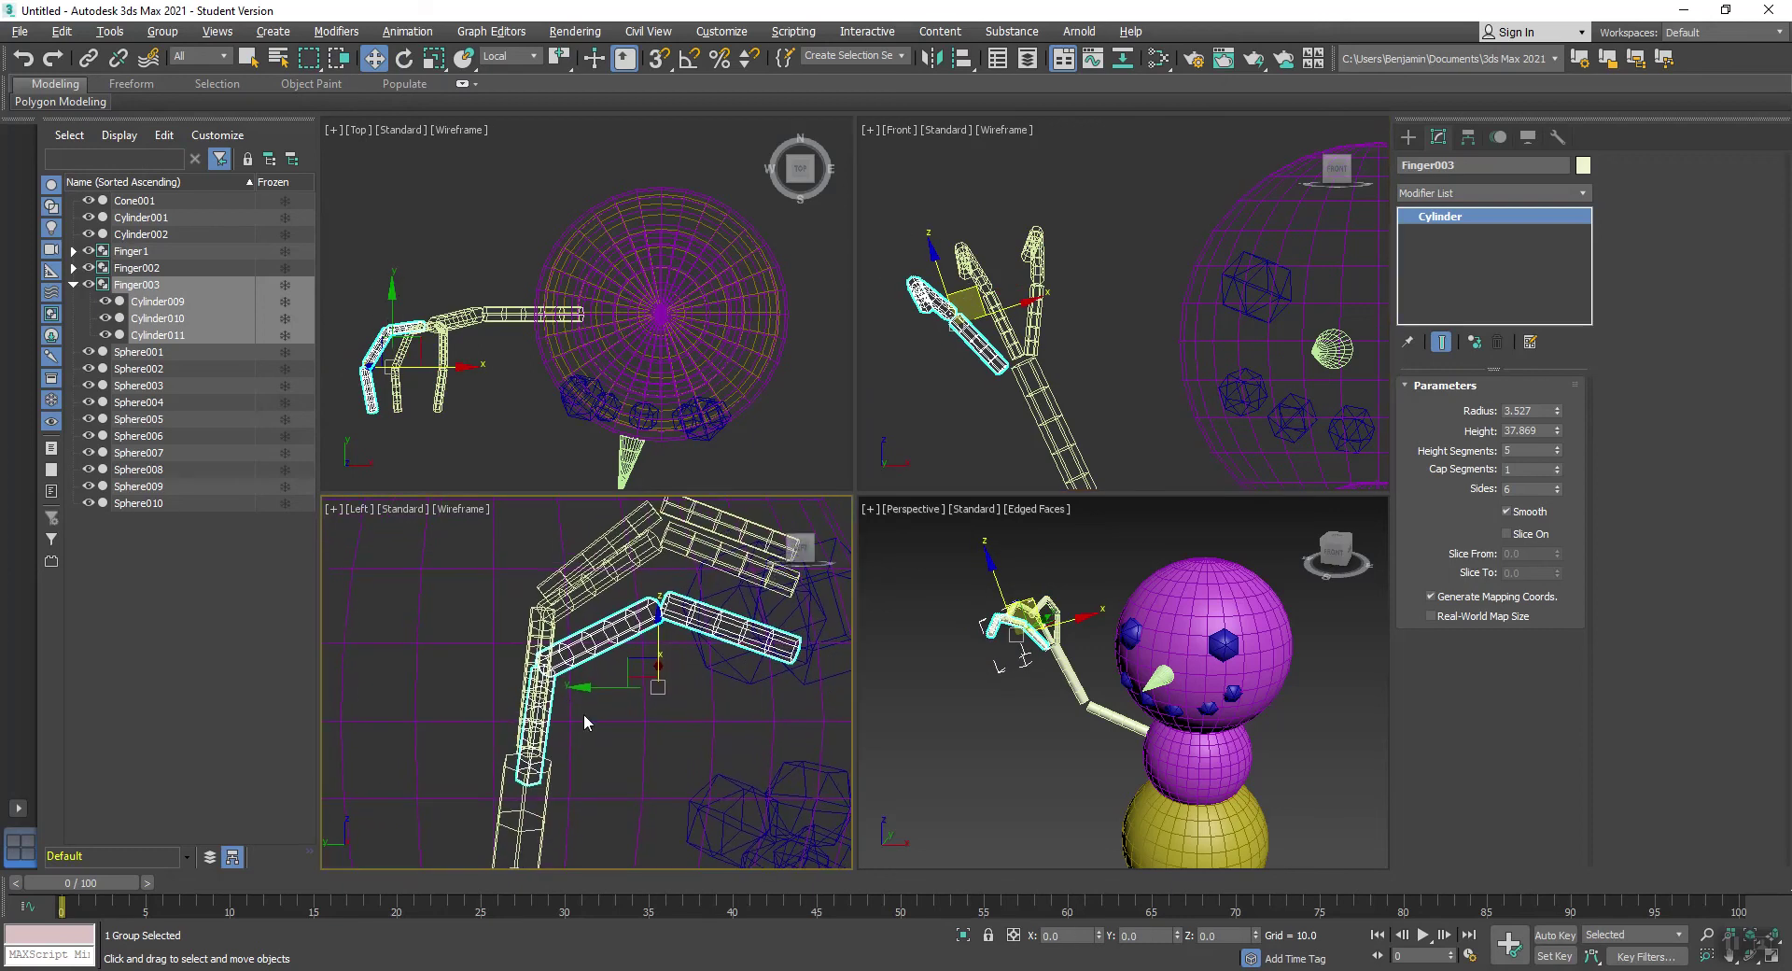
{"action": "key", "text": "e"}
{"action": "left_click_drag", "start_coordinate": [689, 624], "coordinate": [681, 702]}
{"action": "key", "text": "w"}
Step: Set the Move tool's reference coordinate system to View and adjust the third finger's position at the arm's end
{"action": "left_click", "coordinate": [501, 56]}
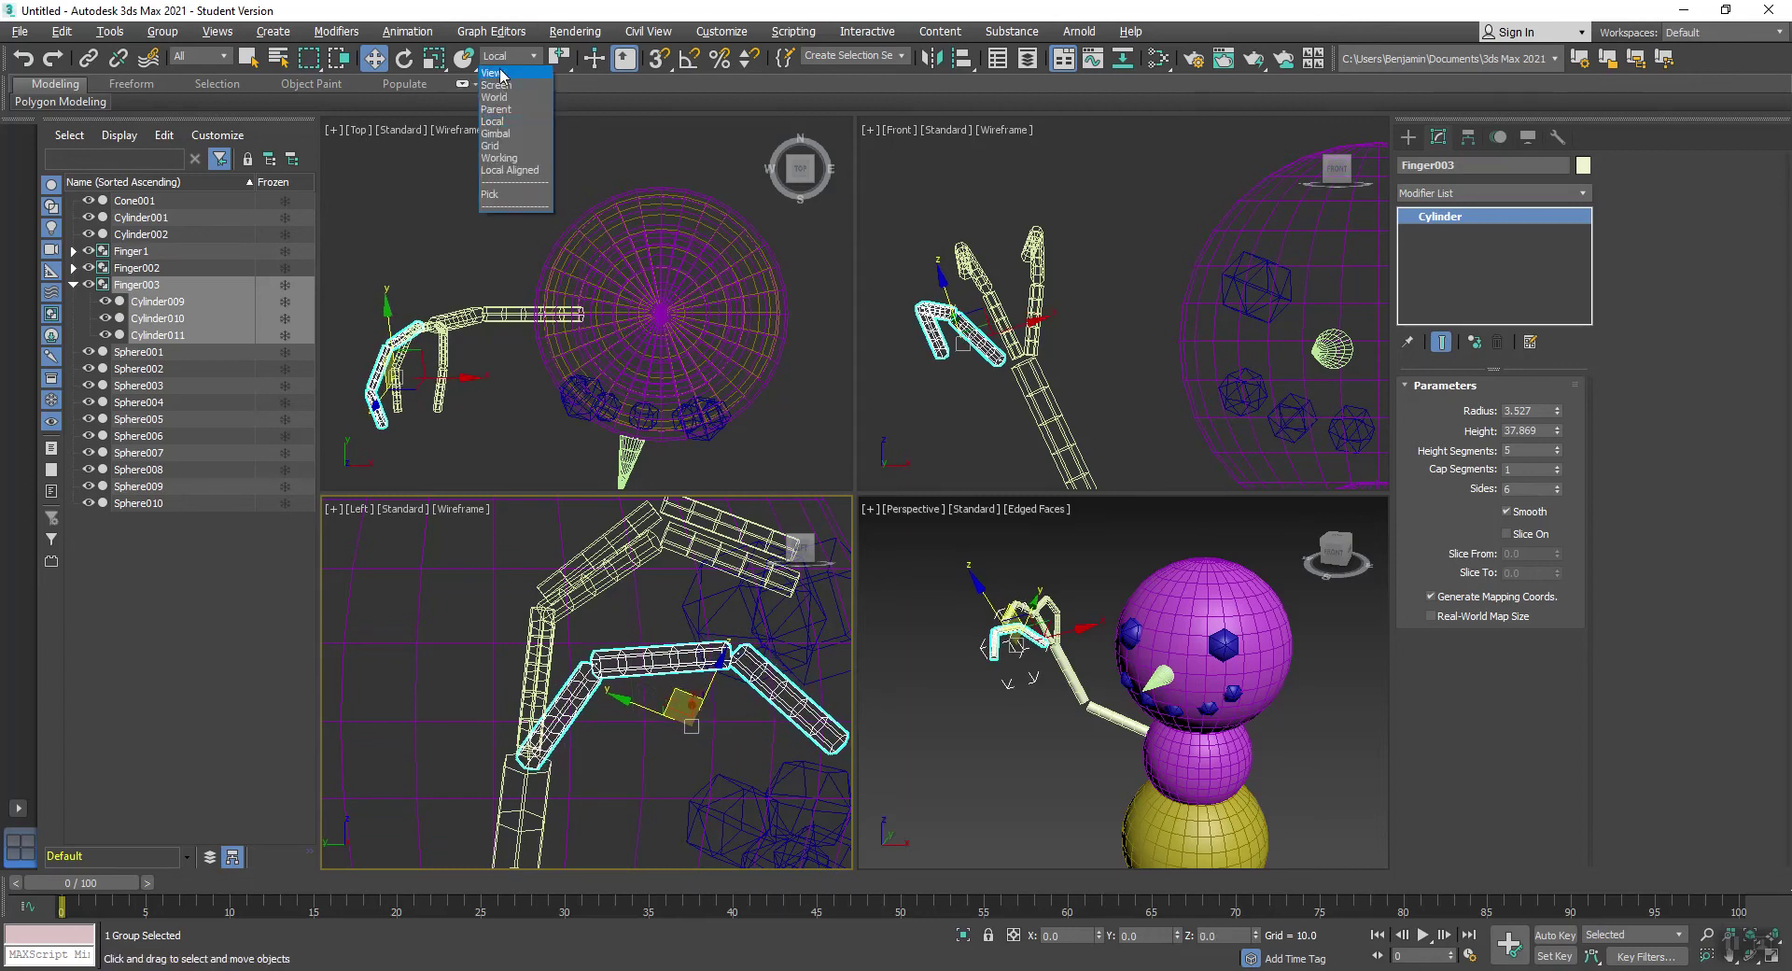
{"action": "left_click", "coordinate": [501, 74]}
{"action": "middle_click_drag", "start_coordinate": [697, 674], "coordinate": [664, 626]}
{"action": "middle_click_drag", "start_coordinate": [980, 306], "coordinate": [991, 312]}
{"action": "left_click_drag", "start_coordinate": [989, 311], "coordinate": [988, 314]}
Step: Set the Rotate tool's reference coordinate system to View and tilt the third finger further outward in the front view
{"action": "key", "text": "e"}
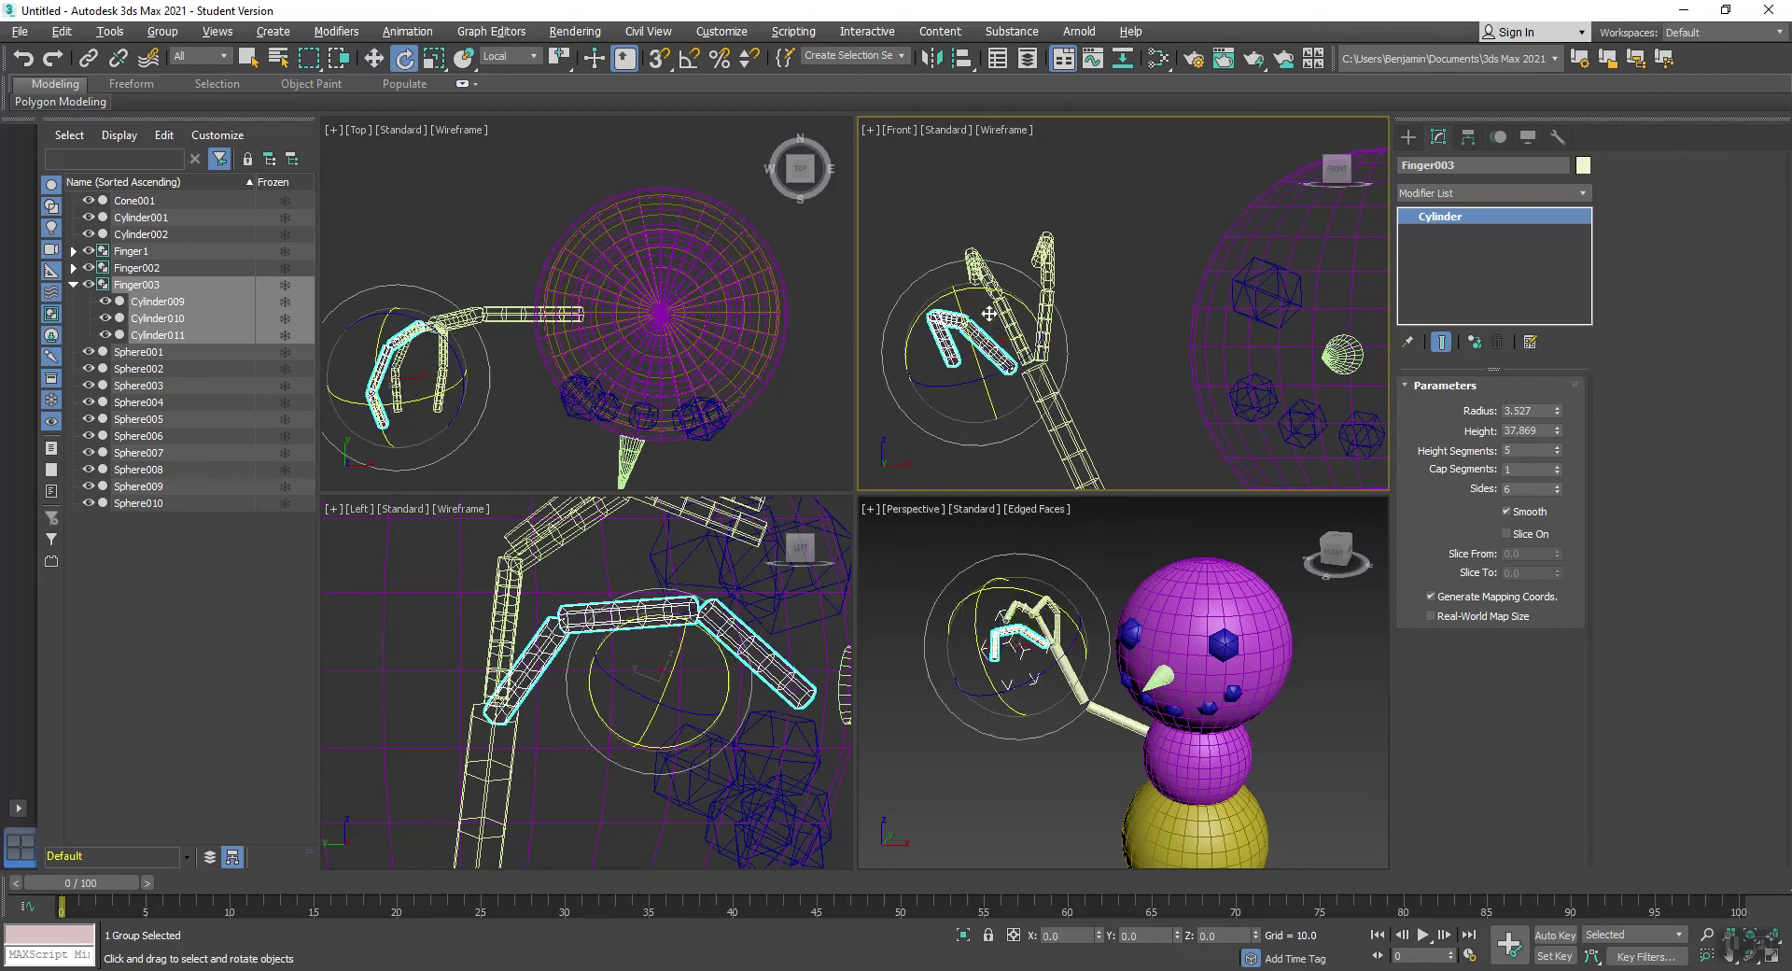
{"action": "left_click", "coordinate": [497, 53]}
{"action": "left_click", "coordinate": [500, 77]}
{"action": "left_click_drag", "start_coordinate": [977, 287], "coordinate": [1002, 321]}
{"action": "key", "text": "w"}
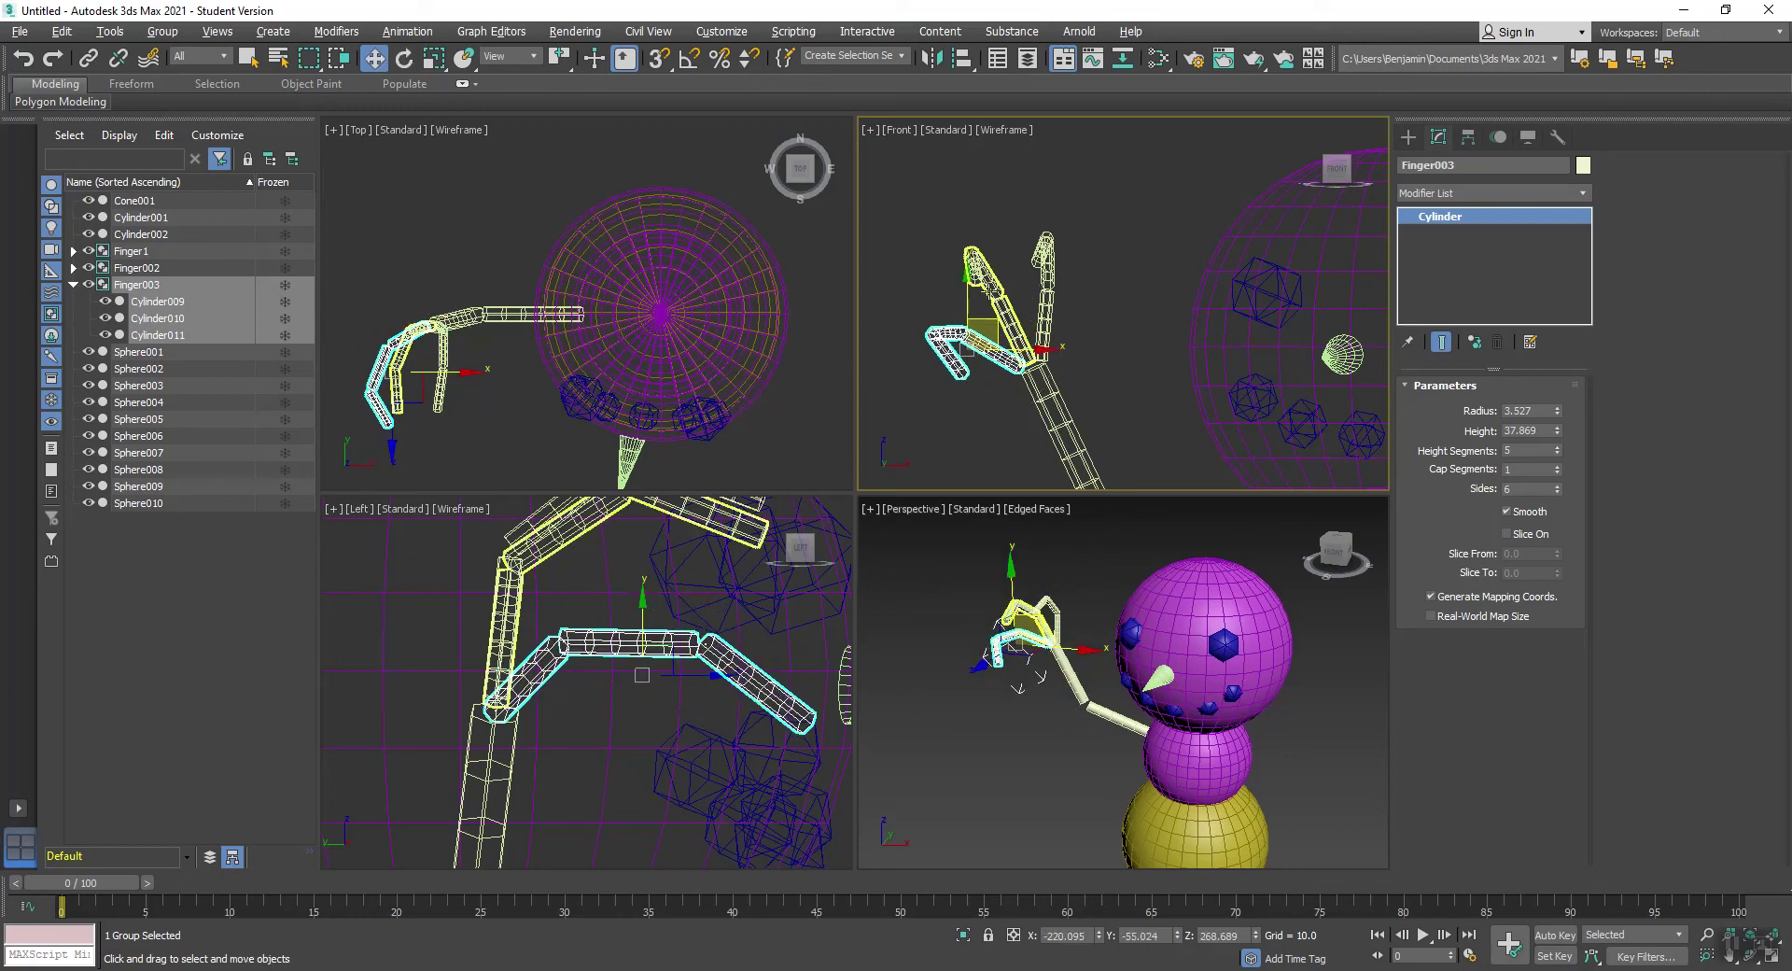
Step: Select the middle finger group and rotate it forward in the left view, keeping its base at the arm's end
{"action": "left_click", "coordinate": [990, 291]}
{"action": "middle_click_drag", "start_coordinate": [610, 553], "coordinate": [599, 618]}
{"action": "key", "text": "e"}
{"action": "left_click_drag", "start_coordinate": [605, 586], "coordinate": [655, 658]}
{"action": "key", "text": "w"}
Step: Inspect the hand from the front in a maximized perspective viewport, select the finger nearest the head and restore the four-viewport layout
{"action": "right_click", "coordinate": [1089, 631]}
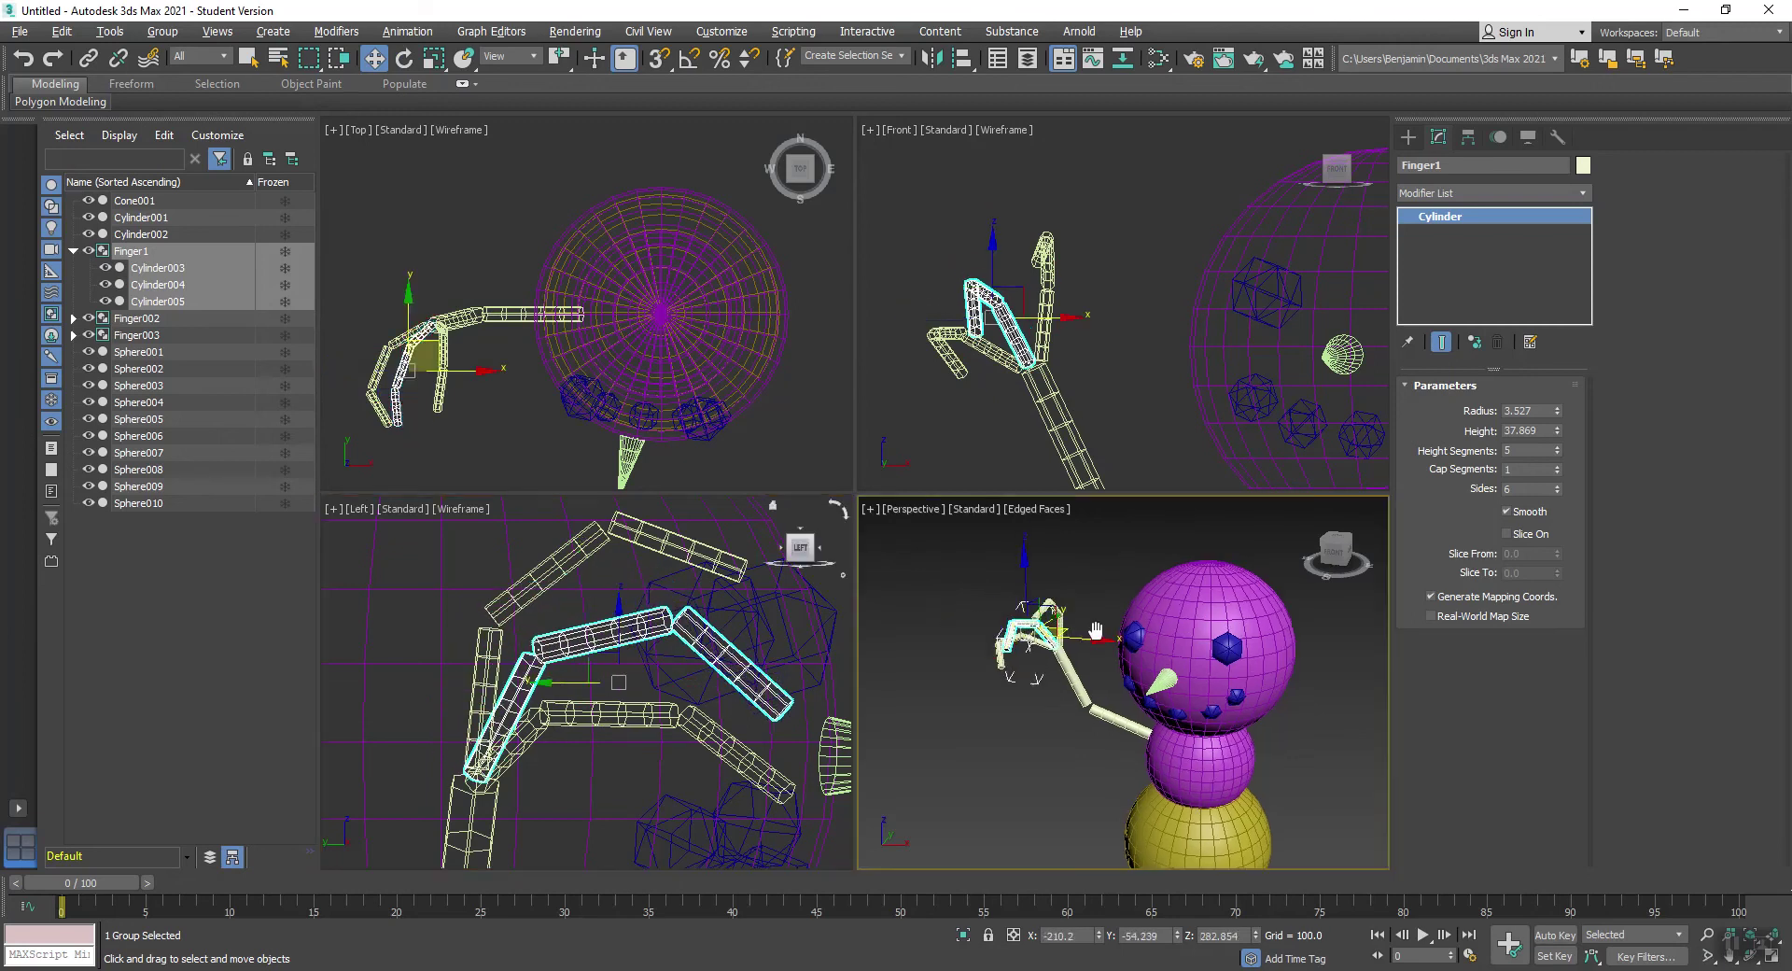
{"action": "key", "text": "alt+w"}
{"action": "key", "text": "ctrl+r"}
{"action": "left_click_drag", "start_coordinate": [1088, 631], "coordinate": [859, 524]}
{"action": "key", "text": "w"}
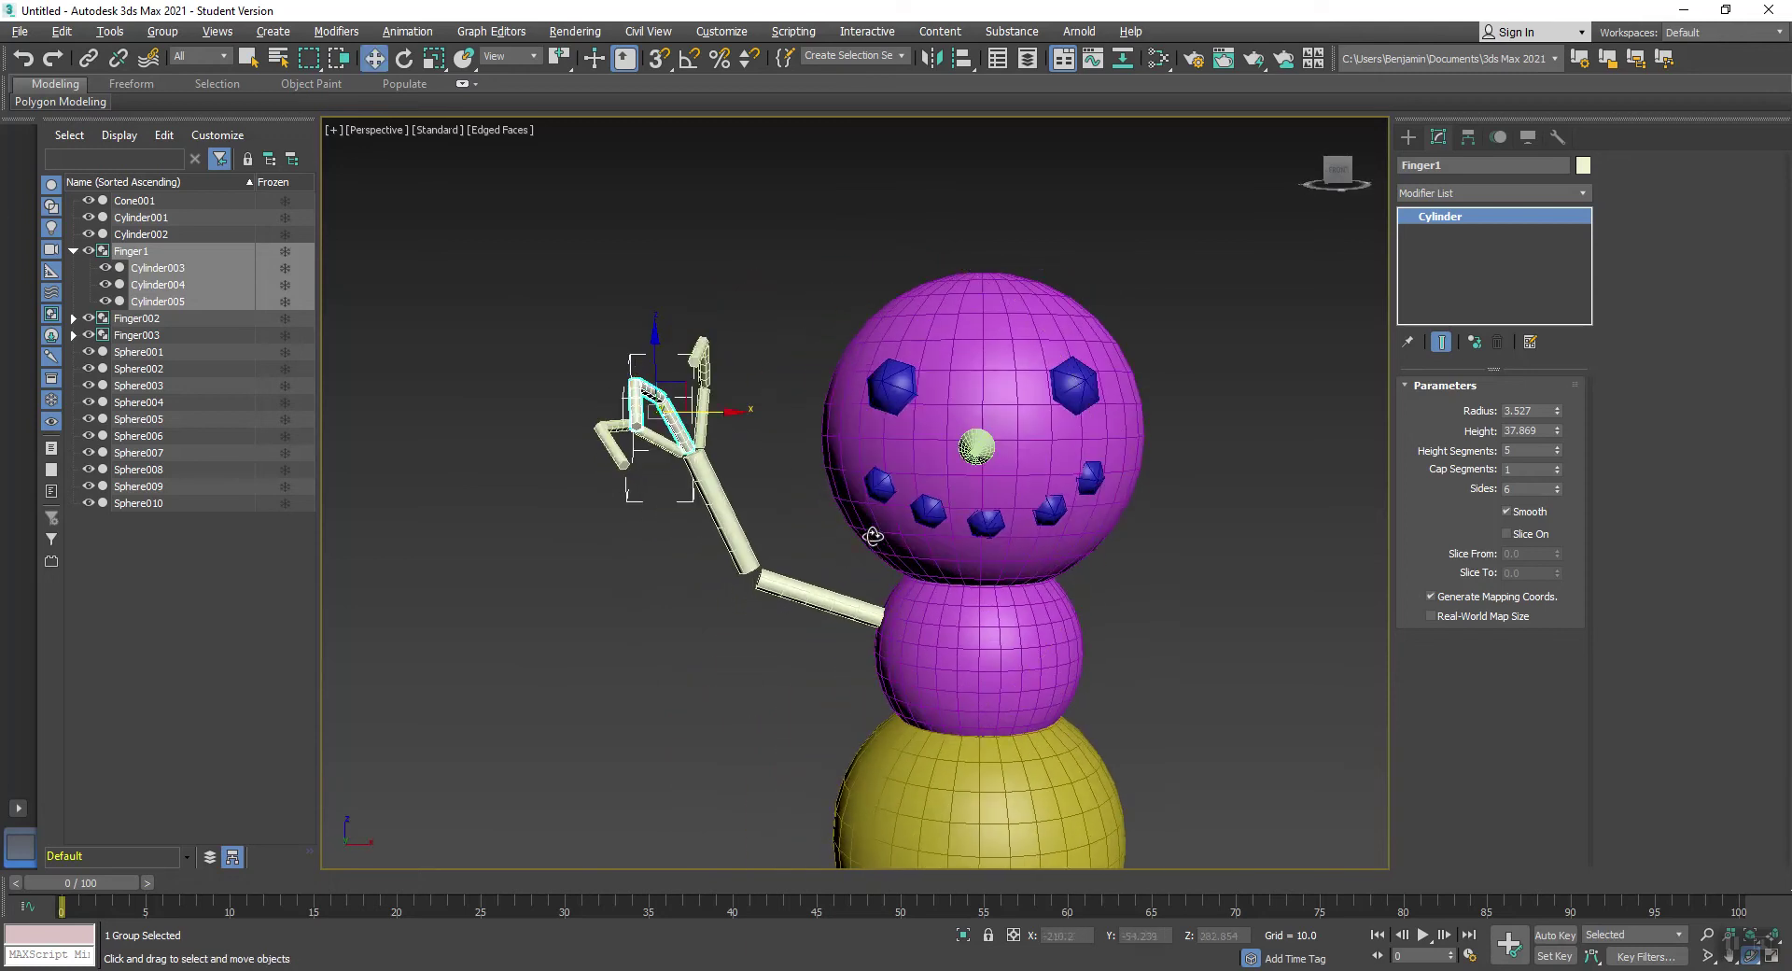
{"action": "left_click", "coordinate": [709, 399]}
{"action": "key", "text": "alt+w"}
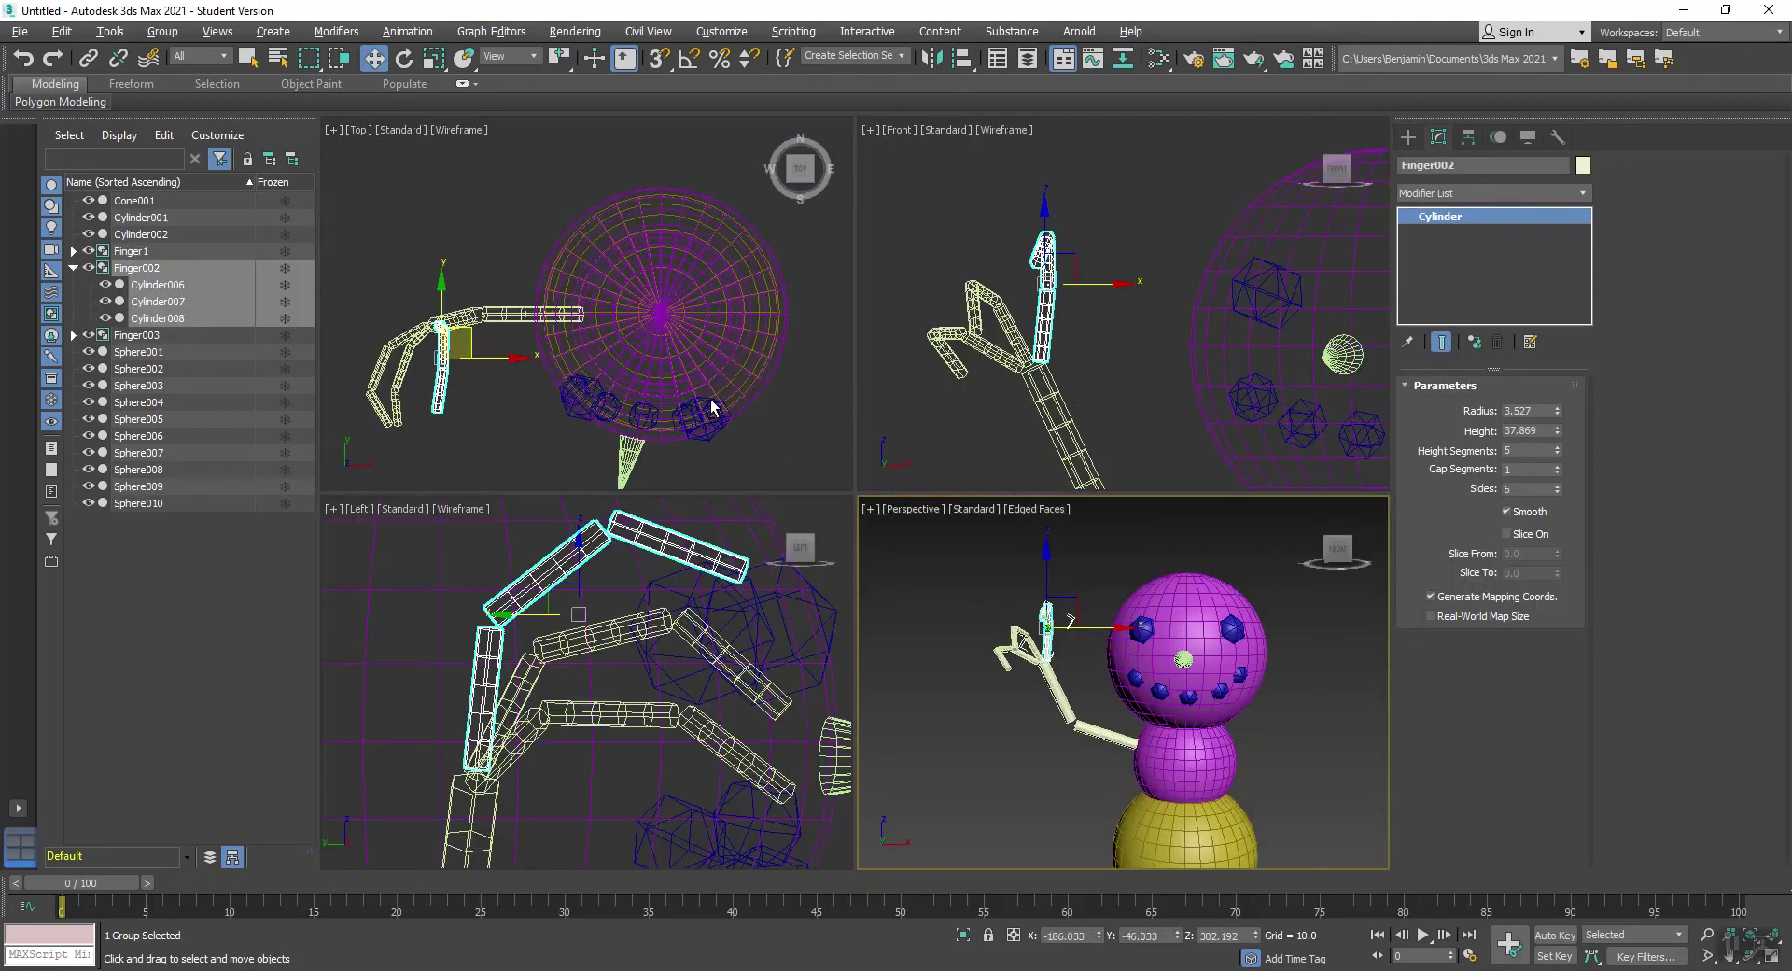
Step: Clone the upright finger nearest the head as an instance and rotate the copy toward the head in the front view as a thumb
{"action": "left_click", "coordinate": [1074, 249]}
{"action": "left_click_drag", "start_coordinate": [1071, 259], "coordinate": [1138, 366], "text": "shift"}
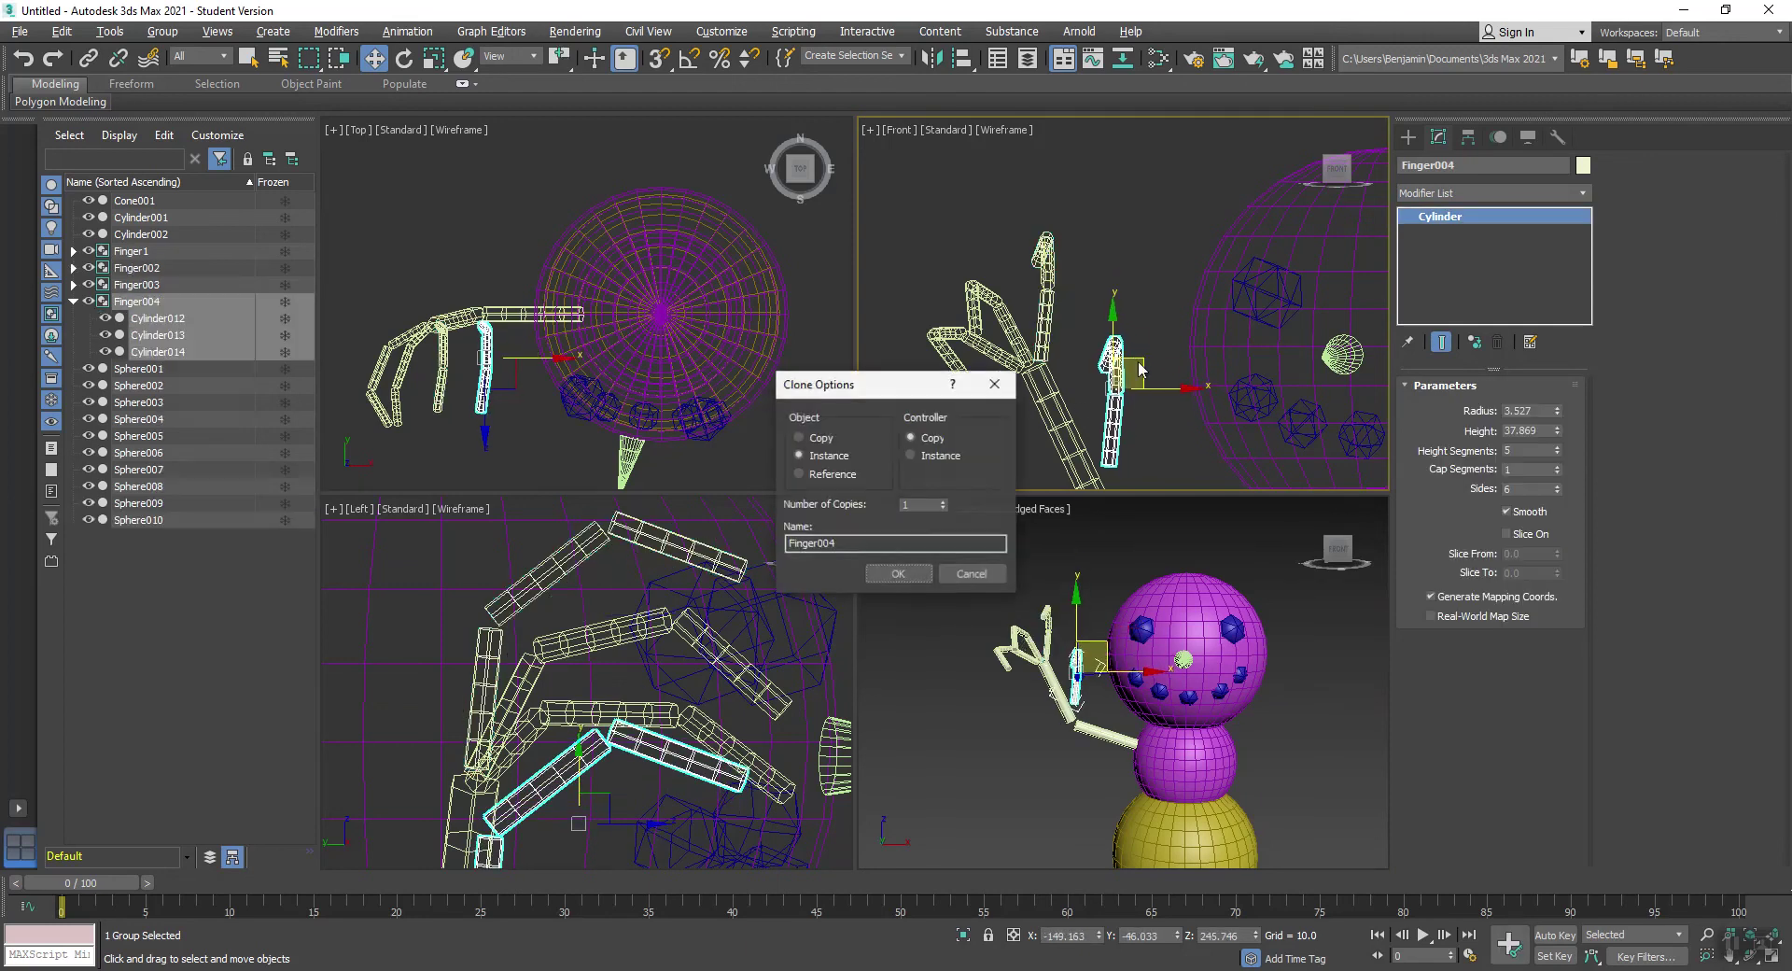
{"action": "left_click", "coordinate": [893, 574]}
{"action": "key", "text": "e"}
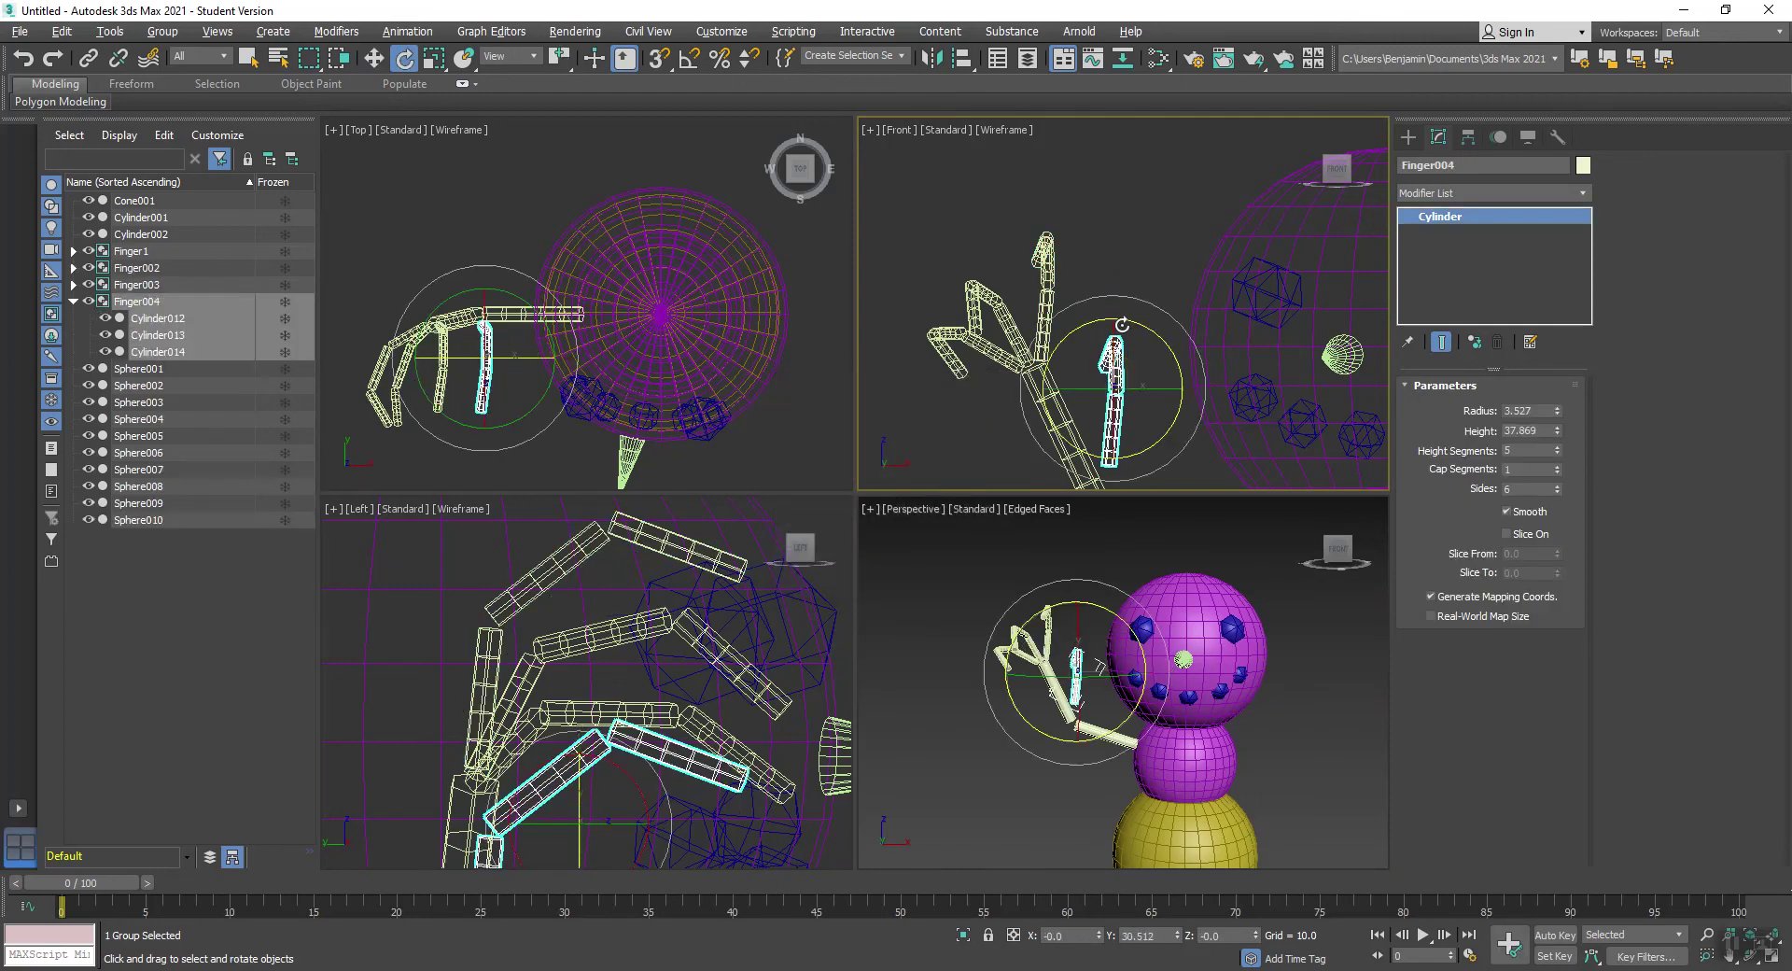
{"action": "left_click_drag", "start_coordinate": [1128, 326], "coordinate": [1324, 358]}
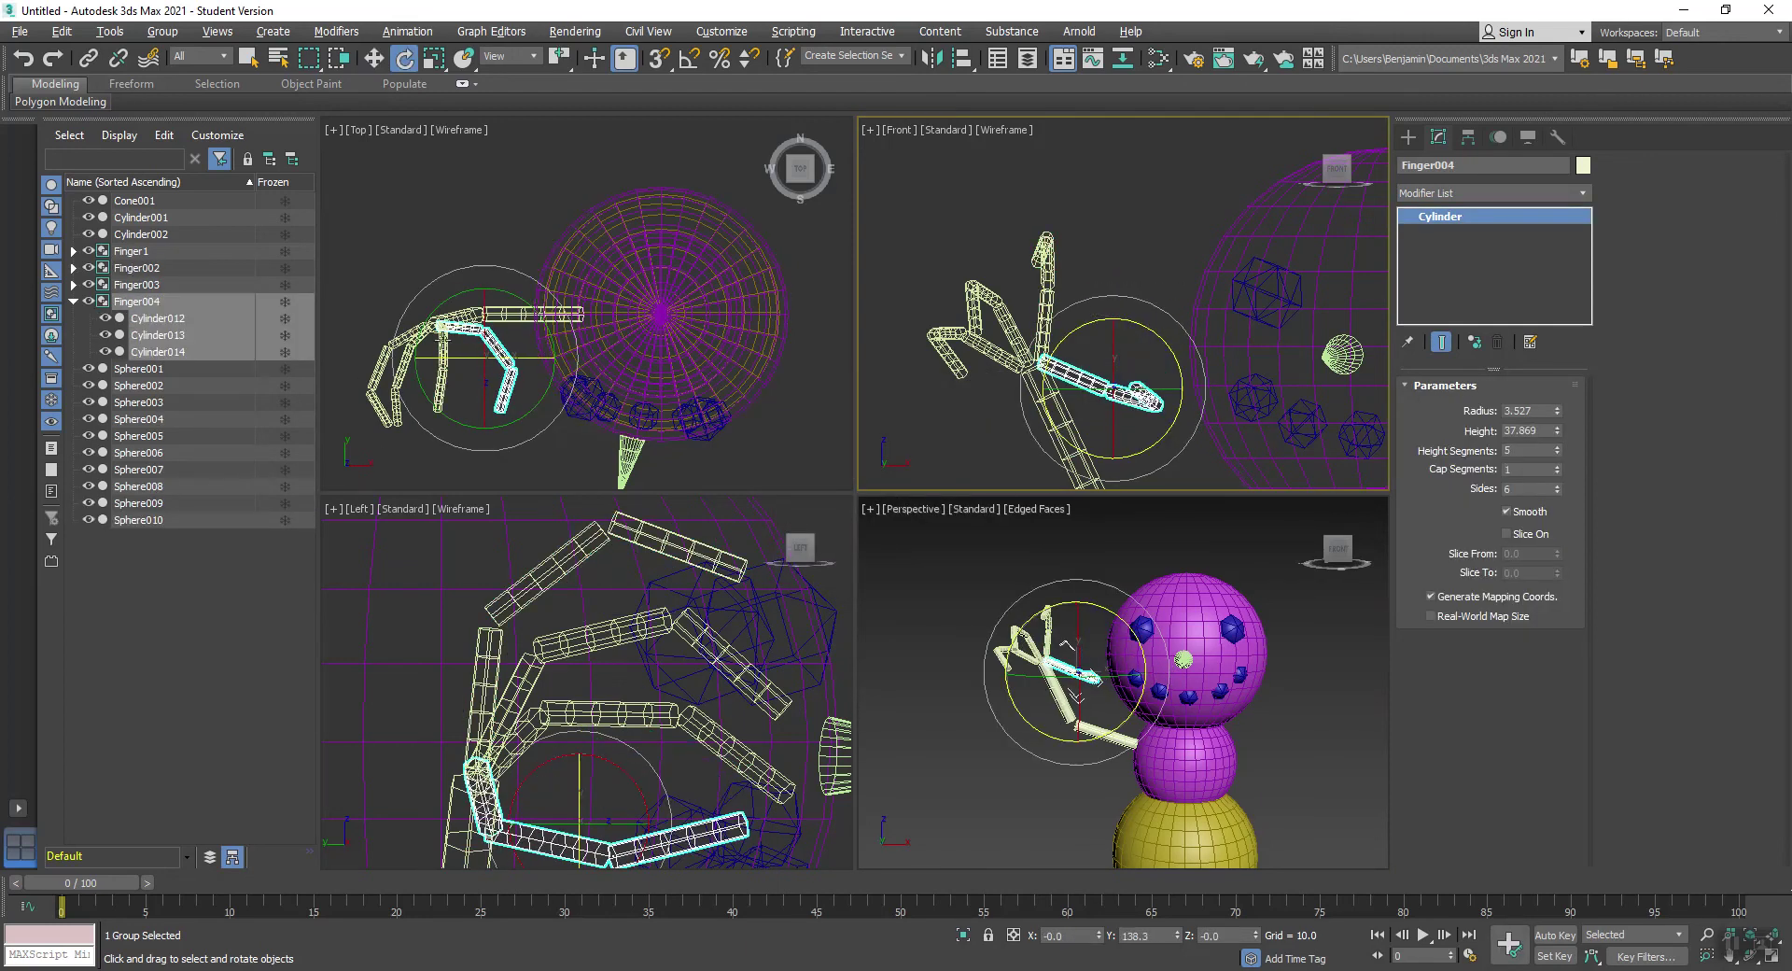
Step: Move the thumb group in the top view so that it sits against the end of the arm
{"action": "middle_click_drag", "start_coordinate": [453, 326], "coordinate": [485, 297]}
{"action": "scroll", "coordinate": [484, 297], "scroll_direction": "up", "scroll_amount": 4}
{"action": "key", "text": "w"}
{"action": "mouse_move", "coordinate": [545, 328]}
{"action": "left_mouse_down"}
{"action": "mouse_move", "coordinate": [521, 318]}
{"action": "mouse_move", "coordinate": [526, 355]}
{"action": "left_mouse_up"}
{"action": "middle_click_drag", "start_coordinate": [1096, 383], "coordinate": [1105, 344], "text": "alt"}
{"action": "key", "text": "w"}
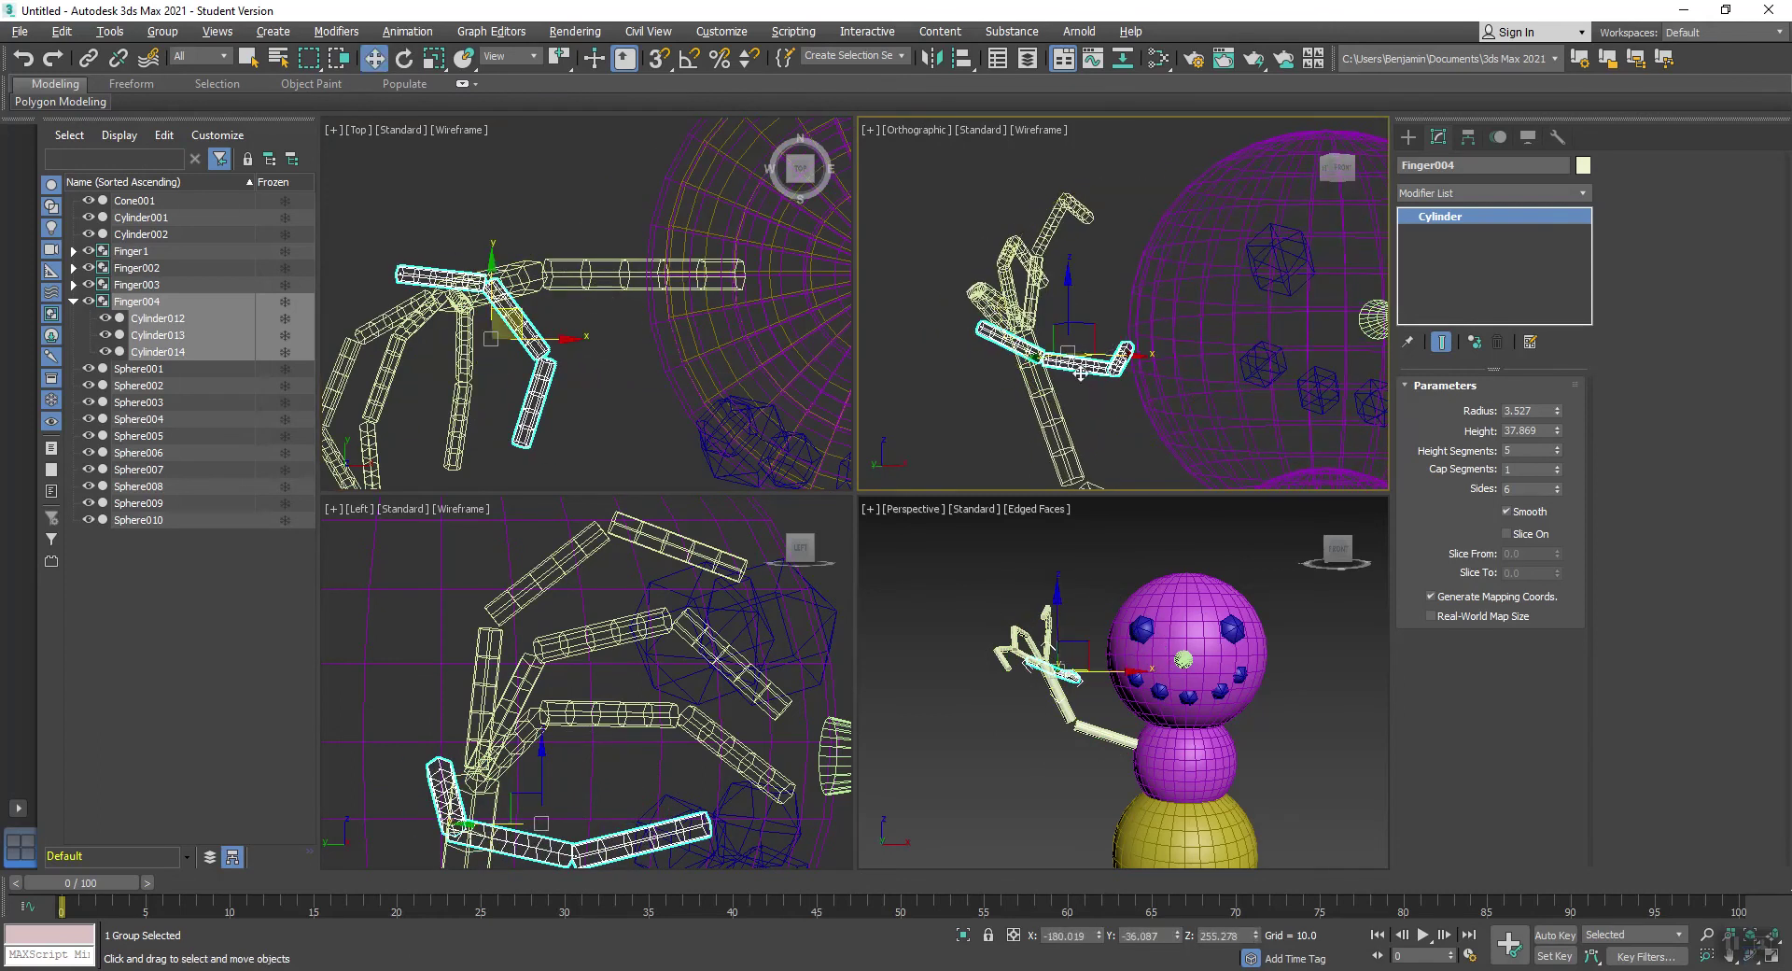
Step: Make the thumb's cylinders unique from the other fingers, but not unique with respect to each other
{"action": "left_click", "coordinate": [221, 31]}
{"action": "mouse_move", "coordinate": [939, 31]}
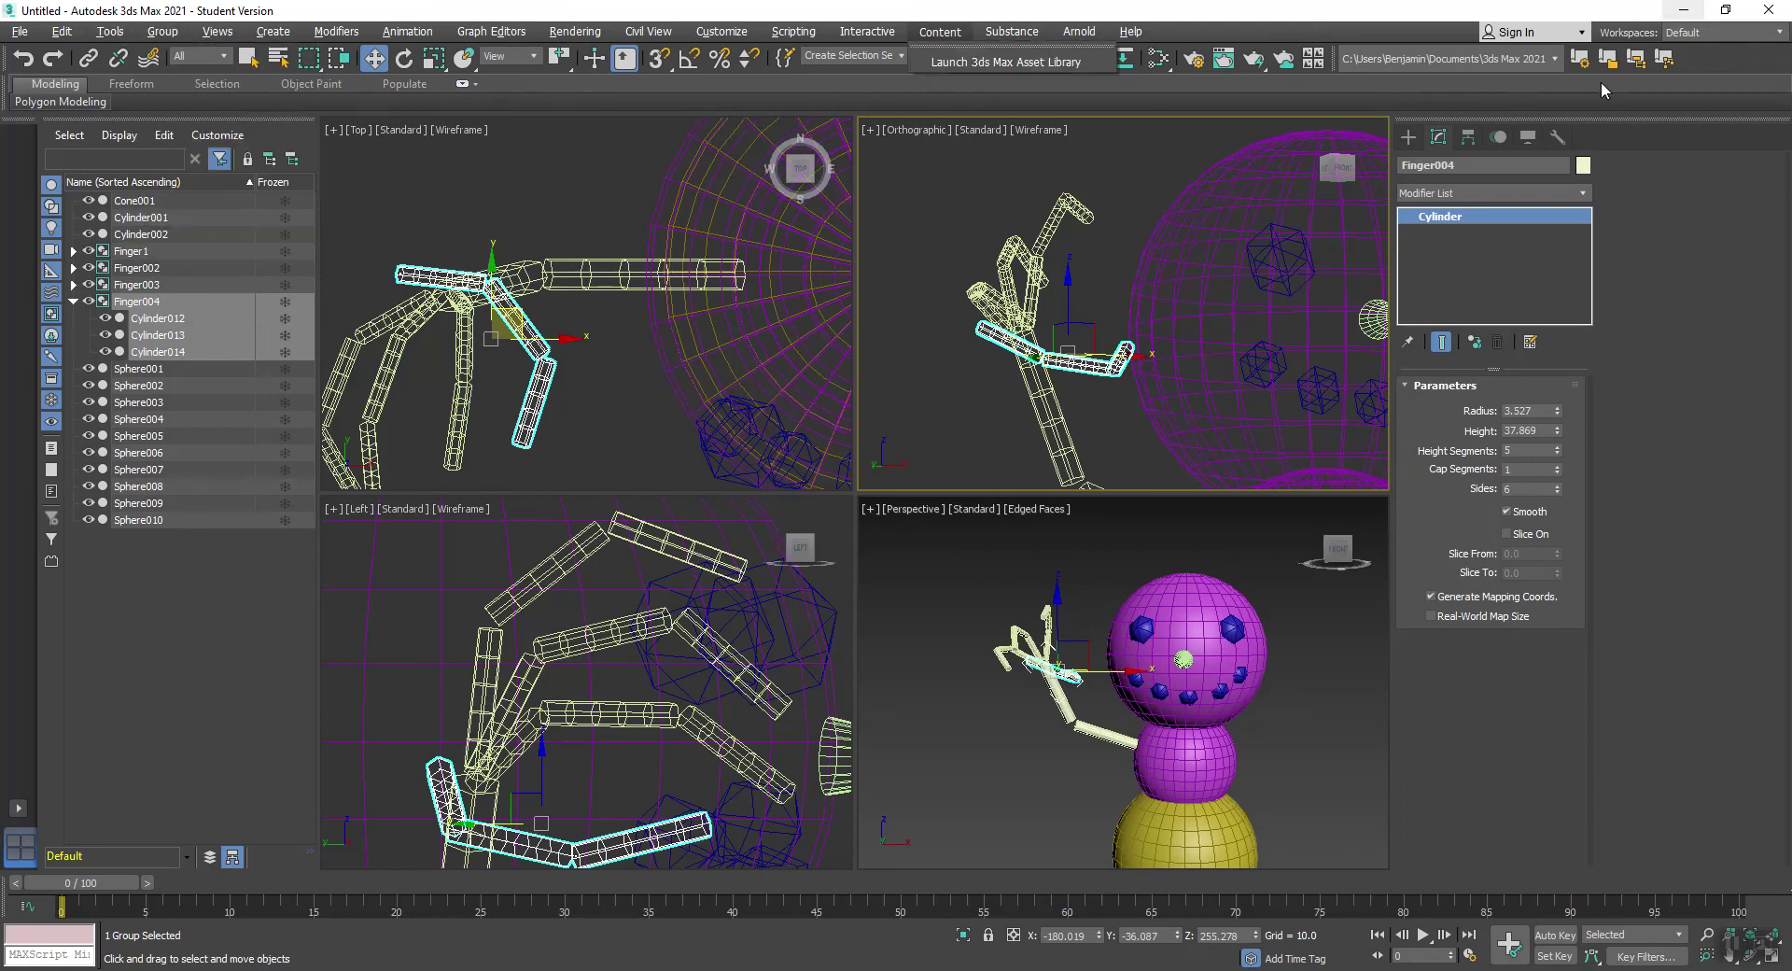
{"action": "left_click", "coordinate": [1481, 340]}
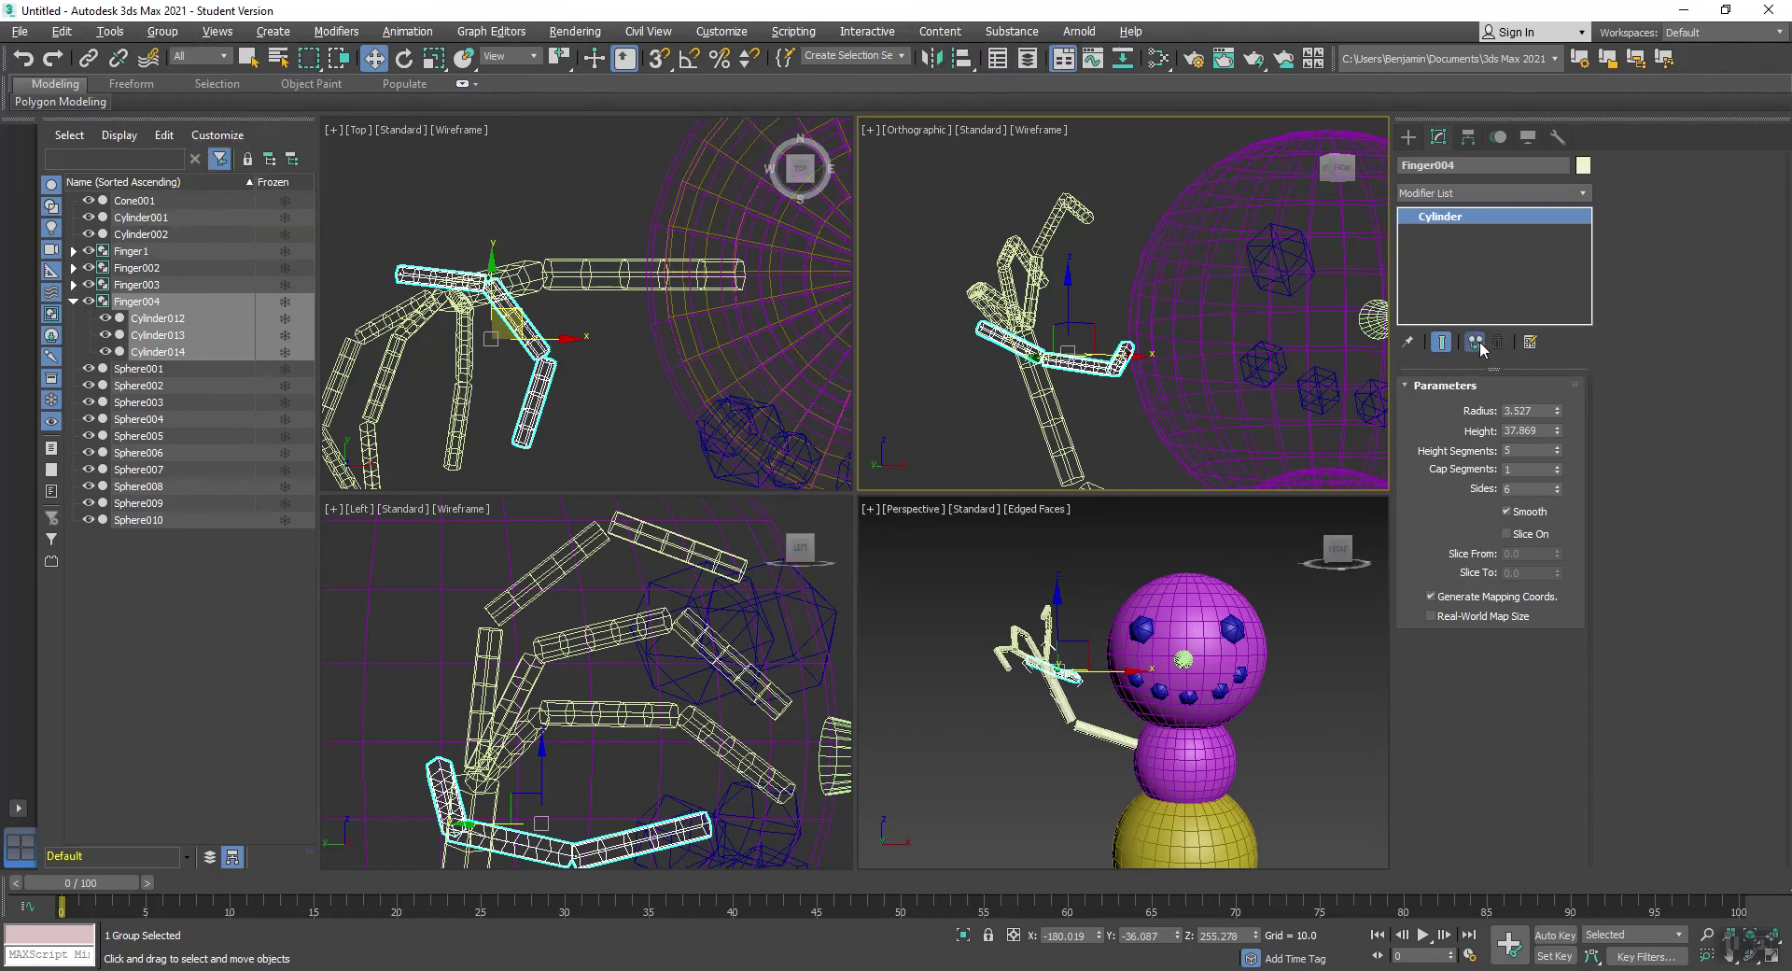
{"action": "left_click", "coordinate": [1481, 340]}
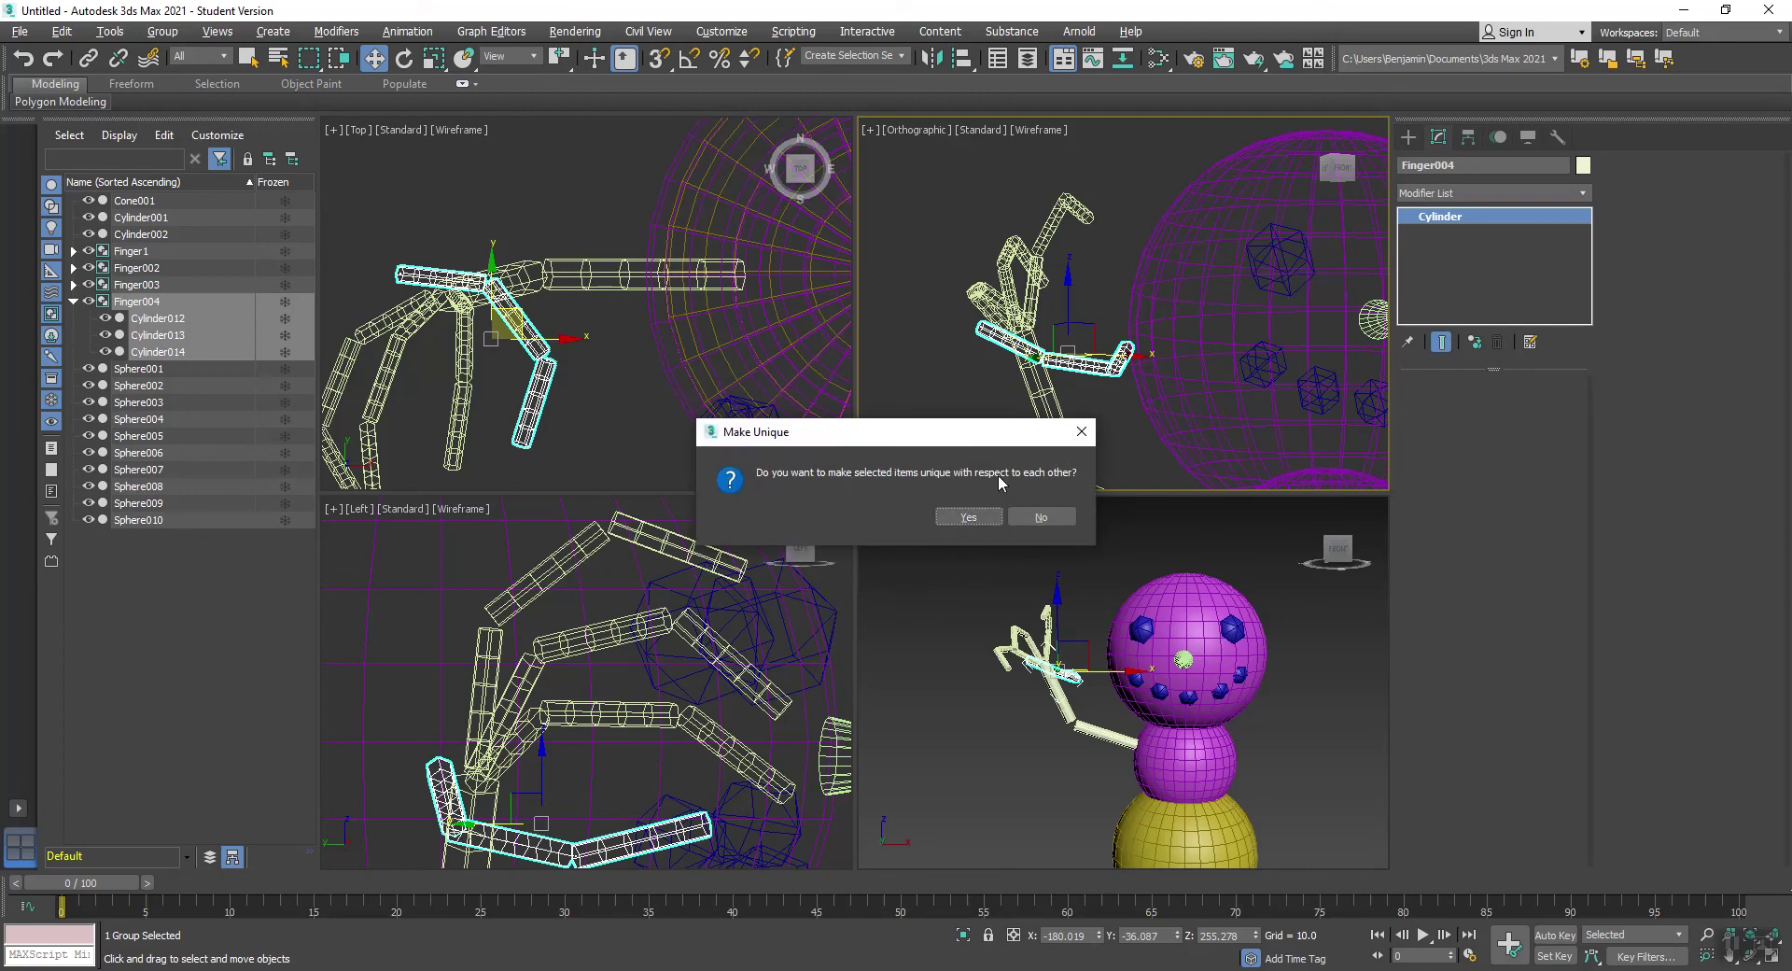
{"action": "left_click", "coordinate": [1042, 516]}
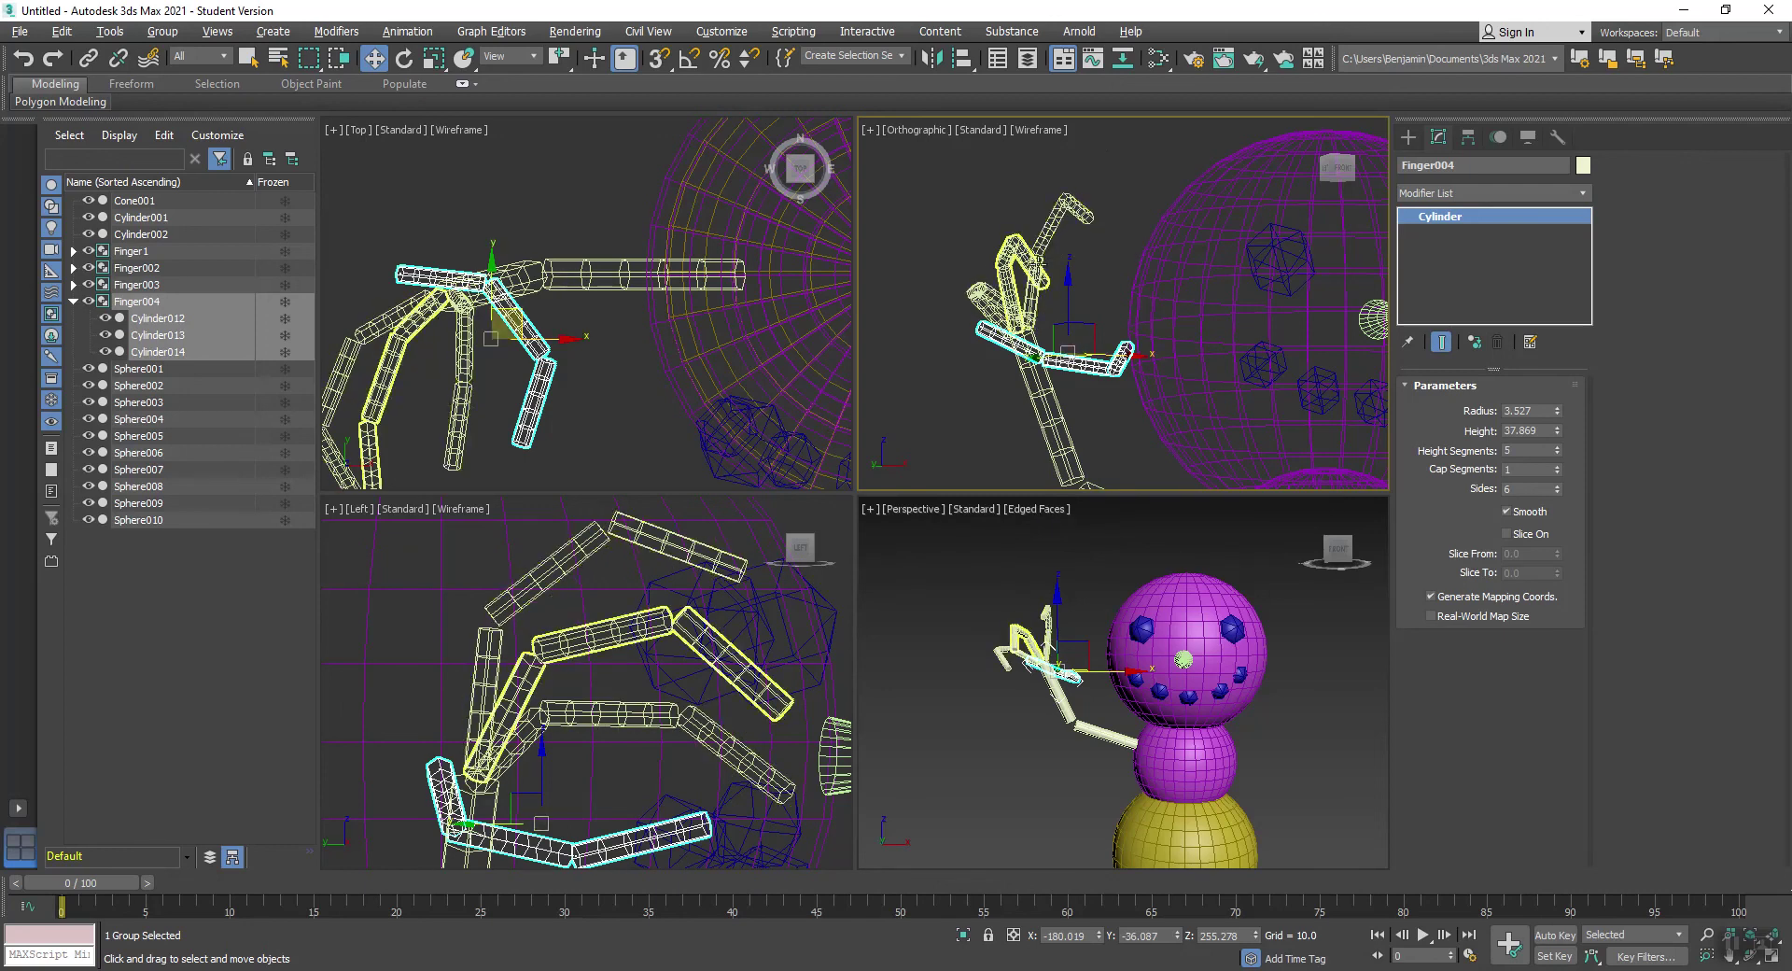
Step: Open the thumb's group and delete the base cylinder sticking out past the arm
{"action": "left_click", "coordinate": [165, 35]}
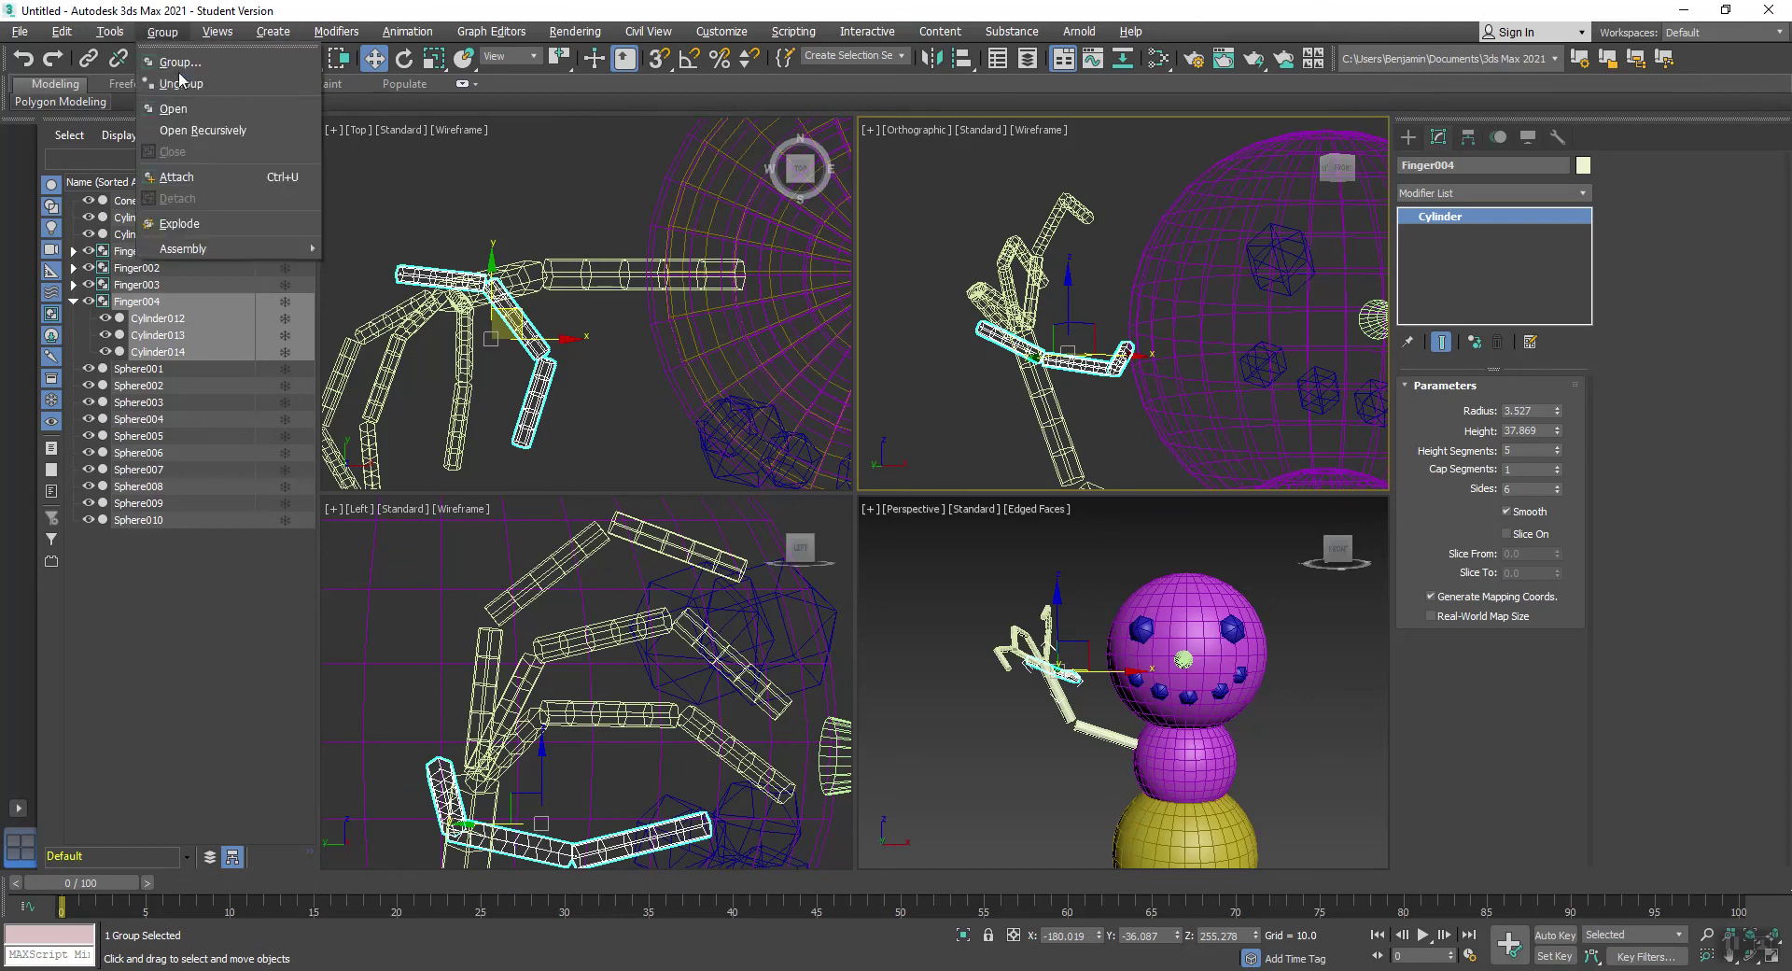
{"action": "left_click", "coordinate": [893, 377]}
{"action": "left_click", "coordinate": [1013, 344]}
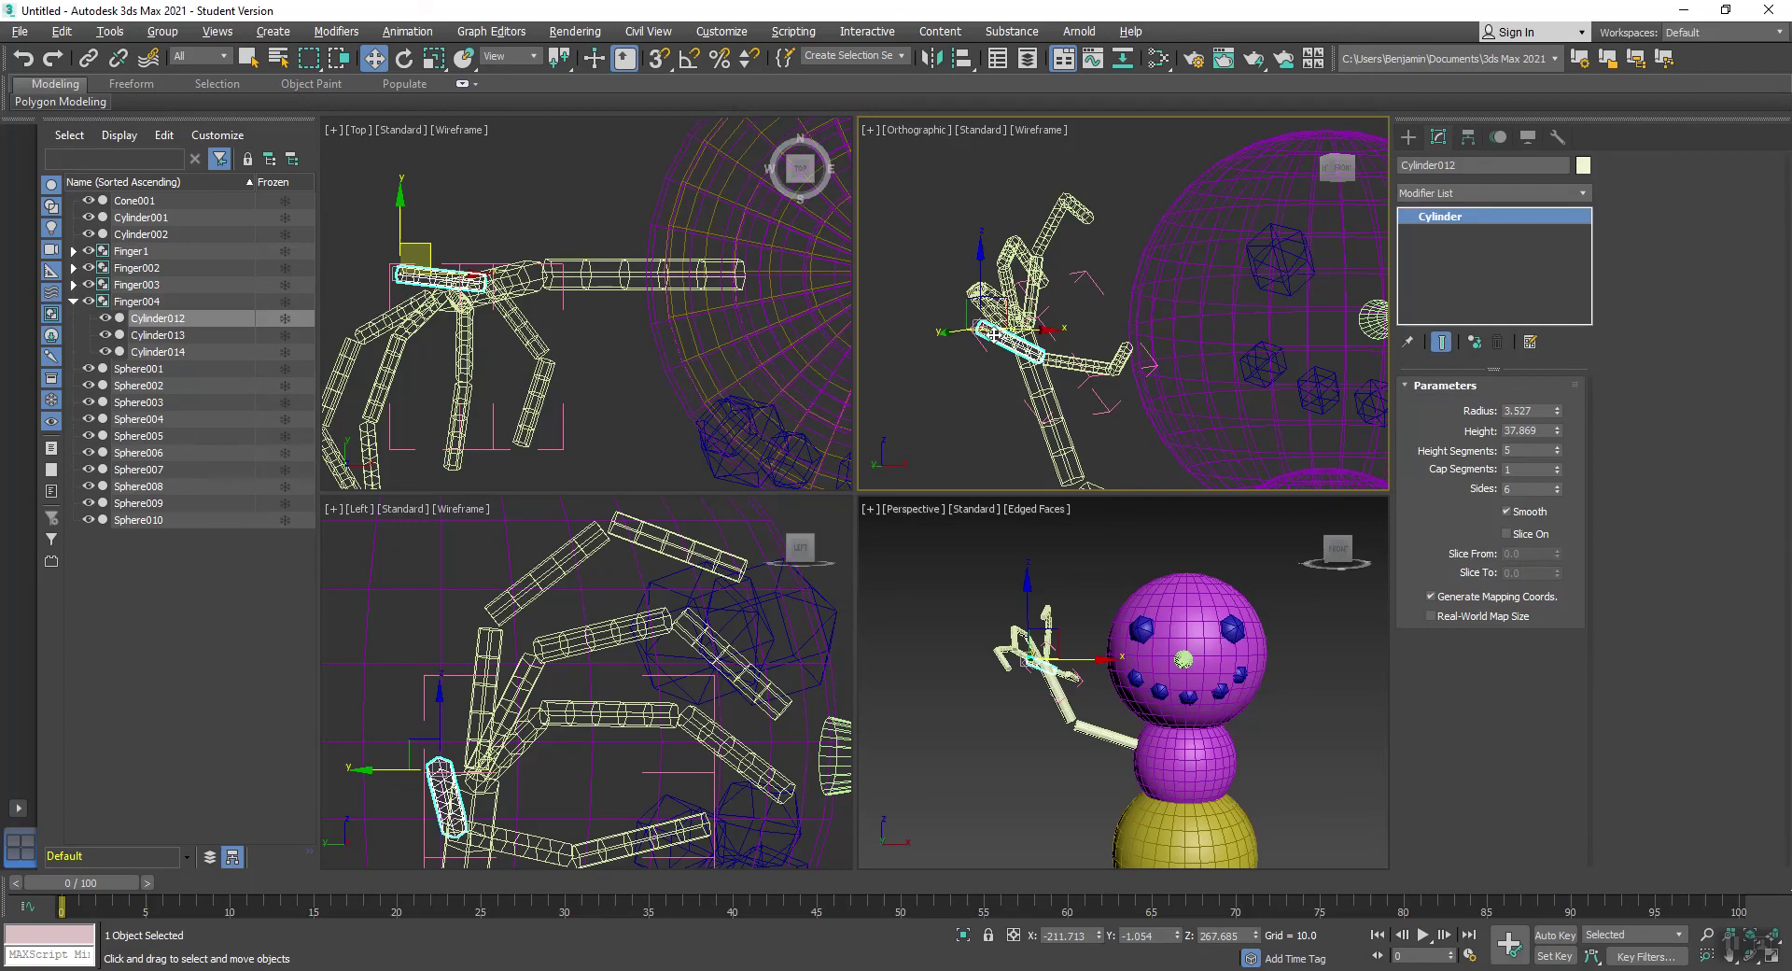
{"action": "key", "text": "Delete"}
Step: Check the thumb segment that meets the arm up close and close the thumb's group
{"action": "left_click", "coordinate": [1074, 364]}
{"action": "middle_click_drag", "start_coordinate": [1074, 364], "coordinate": [1118, 366], "text": "alt"}
{"action": "scroll", "coordinate": [1048, 367], "scroll_direction": "up", "scroll_amount": 4}
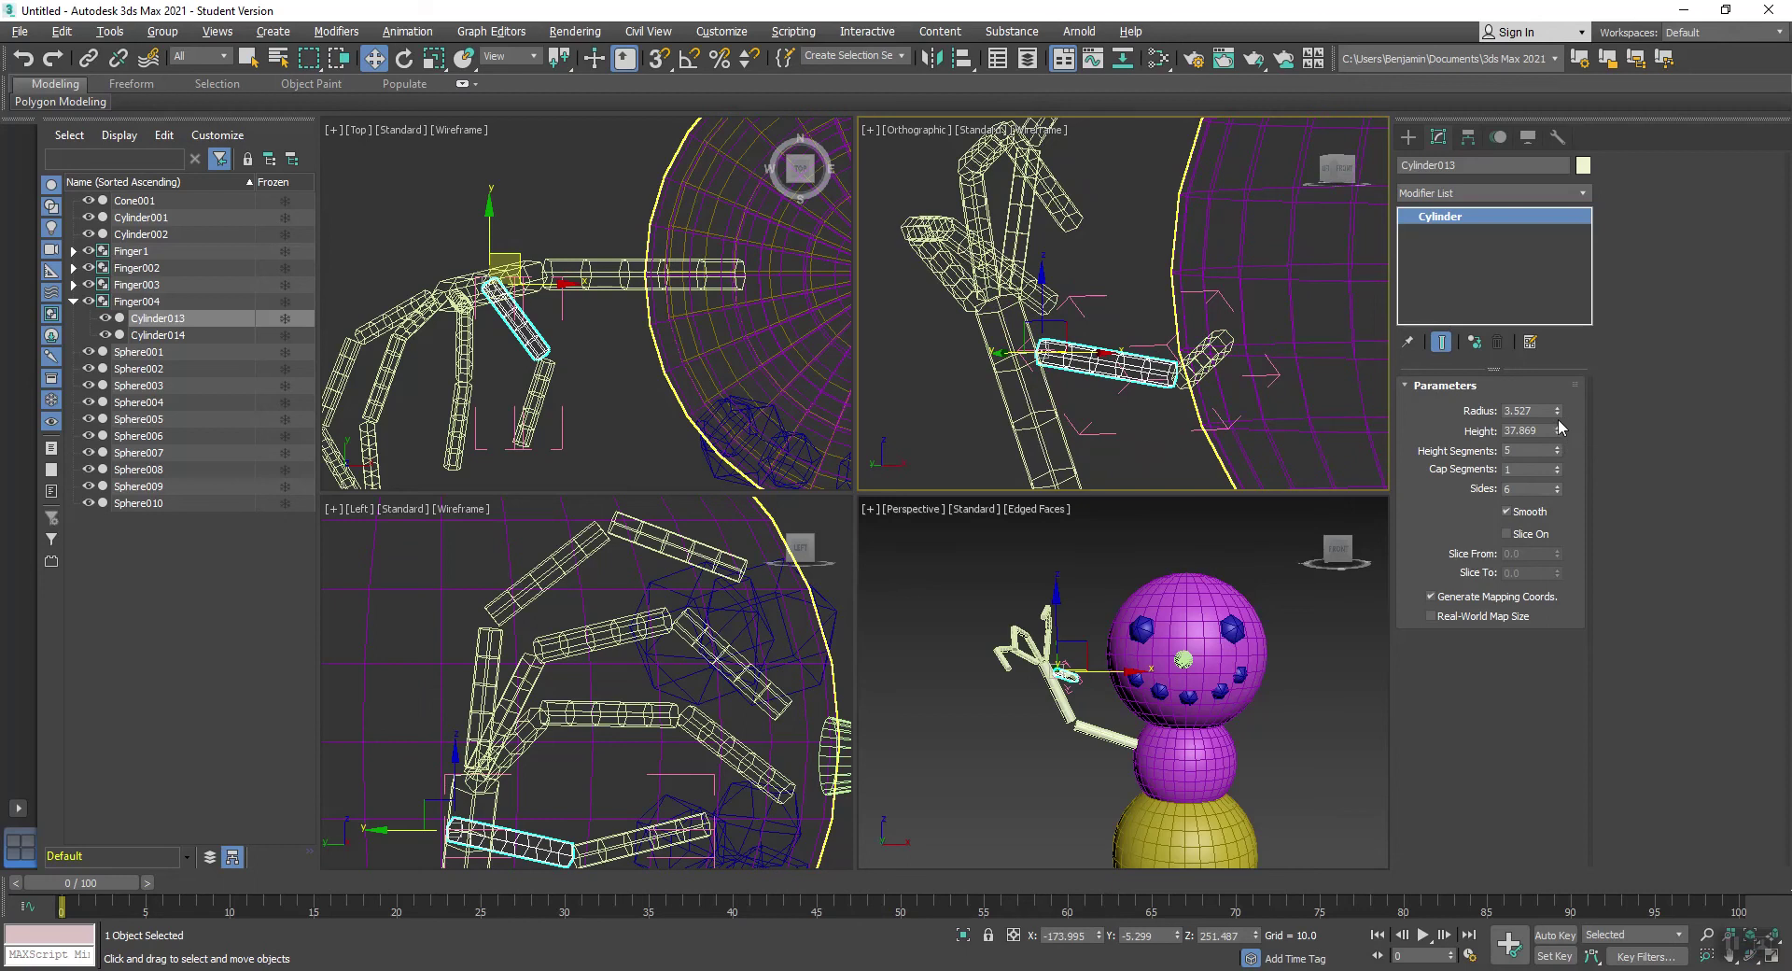
{"action": "mouse_move", "coordinate": [1557, 412]}
{"action": "left_mouse_down"}
{"action": "mouse_move", "coordinate": [1557, 392]}
{"action": "mouse_move", "coordinate": [1556, 413]}
{"action": "left_mouse_up"}
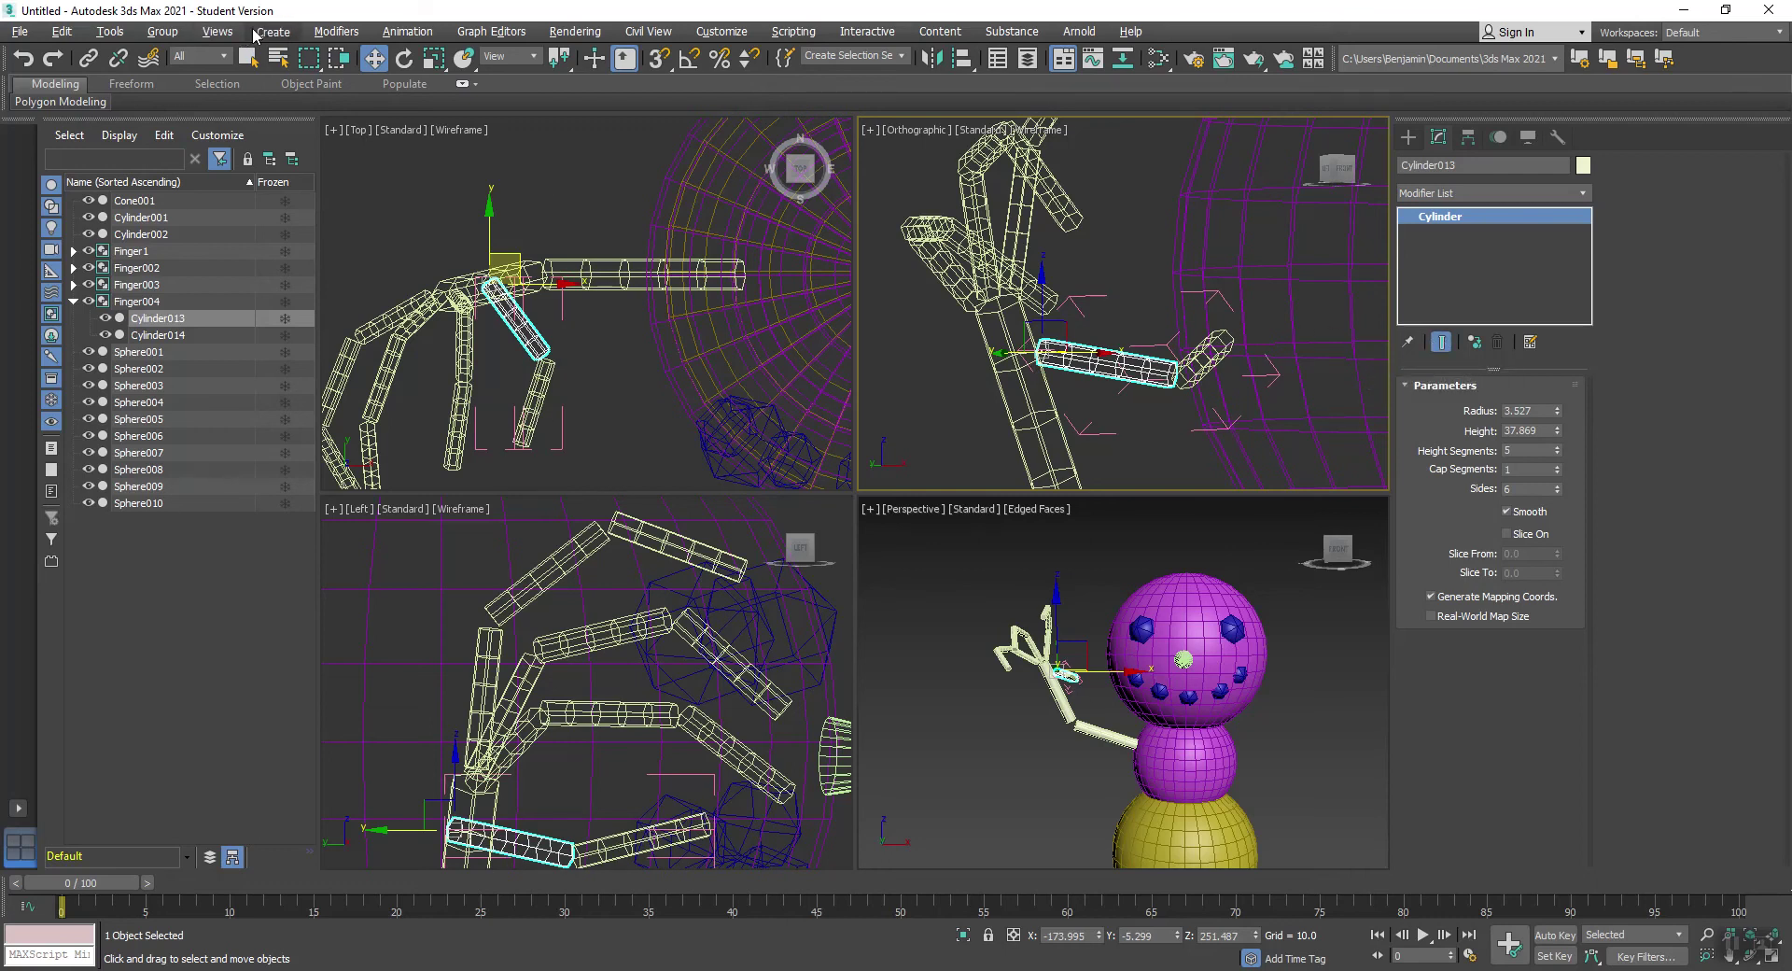
{"action": "left_click", "coordinate": [164, 32]}
{"action": "left_click", "coordinate": [197, 159]}
Step: Select both arm cylinders with all four finger groups and group them under the name Arm
{"action": "scroll", "coordinate": [1337, 326], "scroll_direction": "down", "scroll_amount": 6}
{"action": "middle_click_drag", "start_coordinate": [1235, 401], "coordinate": [1111, 299]}
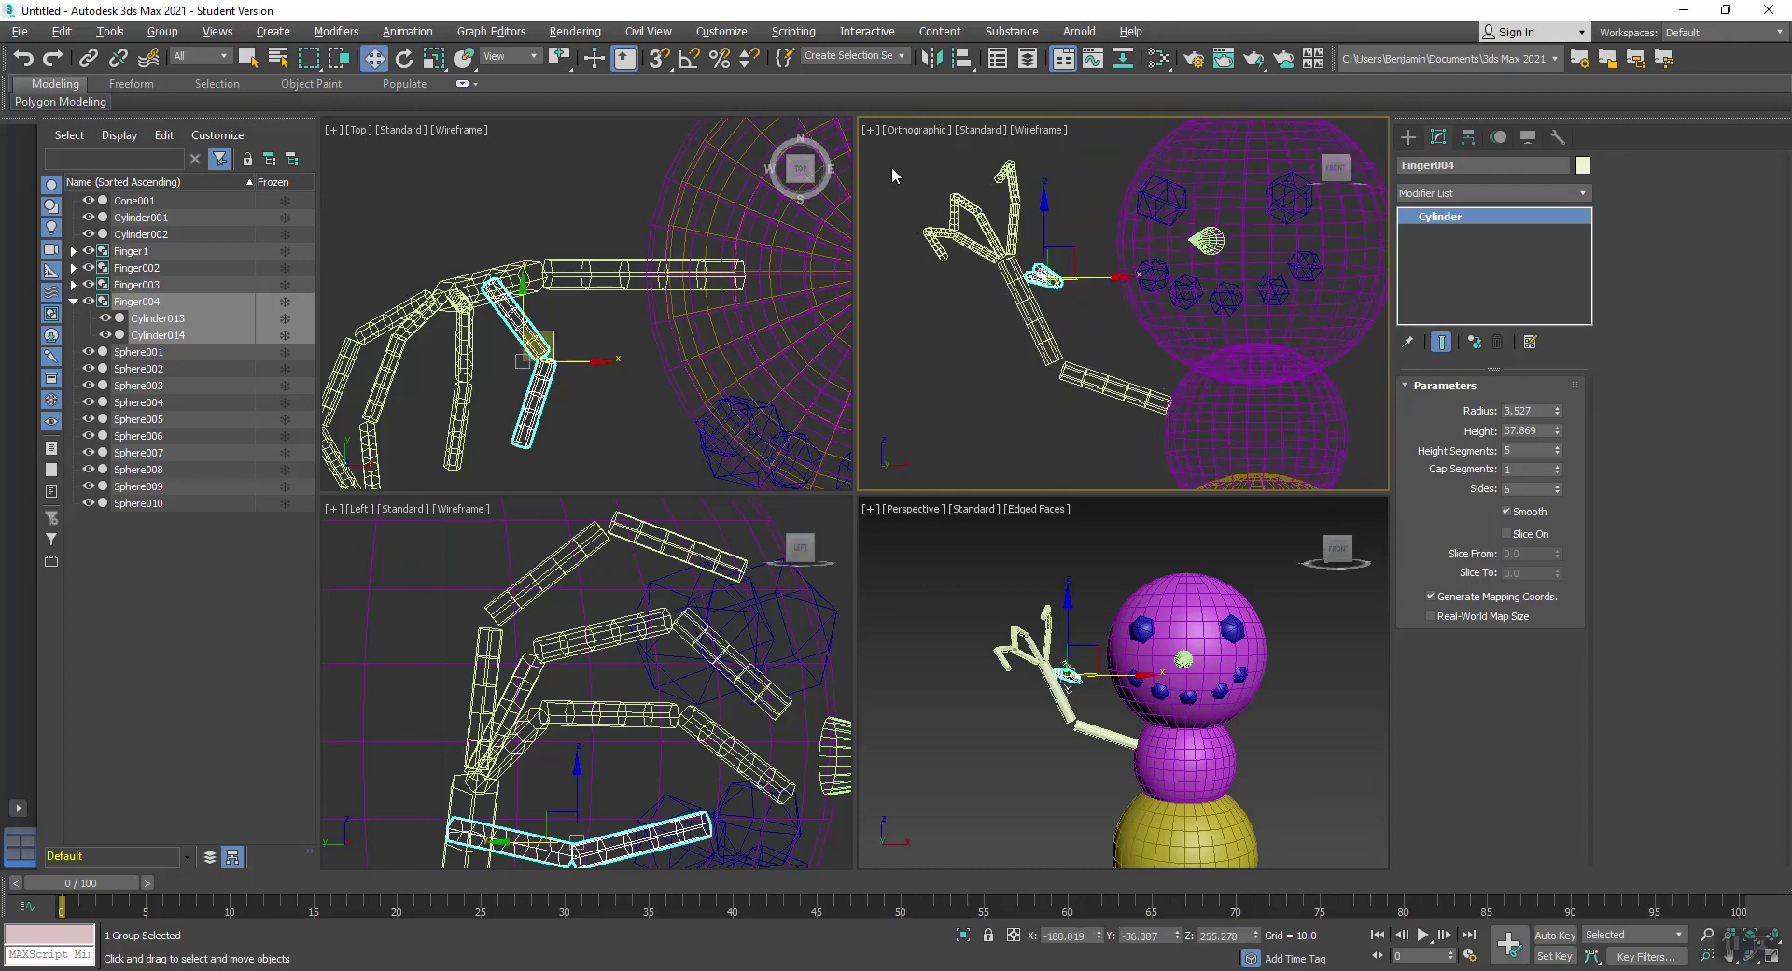
{"action": "left_click_drag", "start_coordinate": [1079, 426], "coordinate": [1079, 427]}
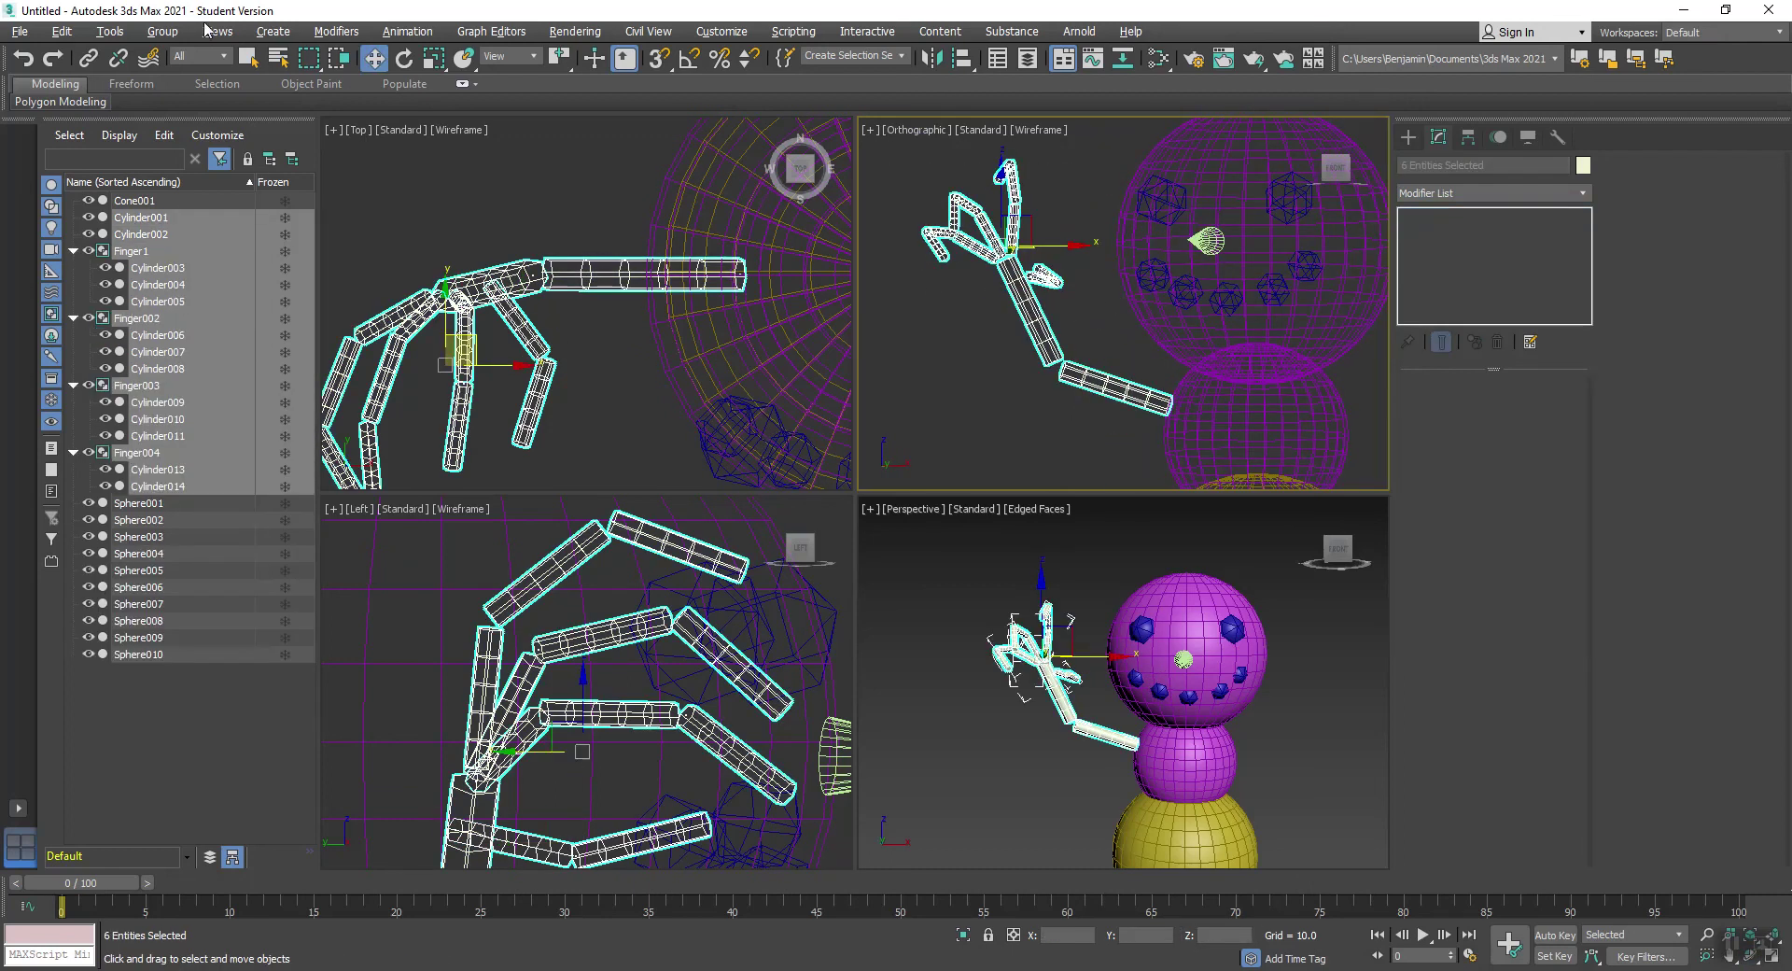
{"action": "left_click", "coordinate": [163, 31]}
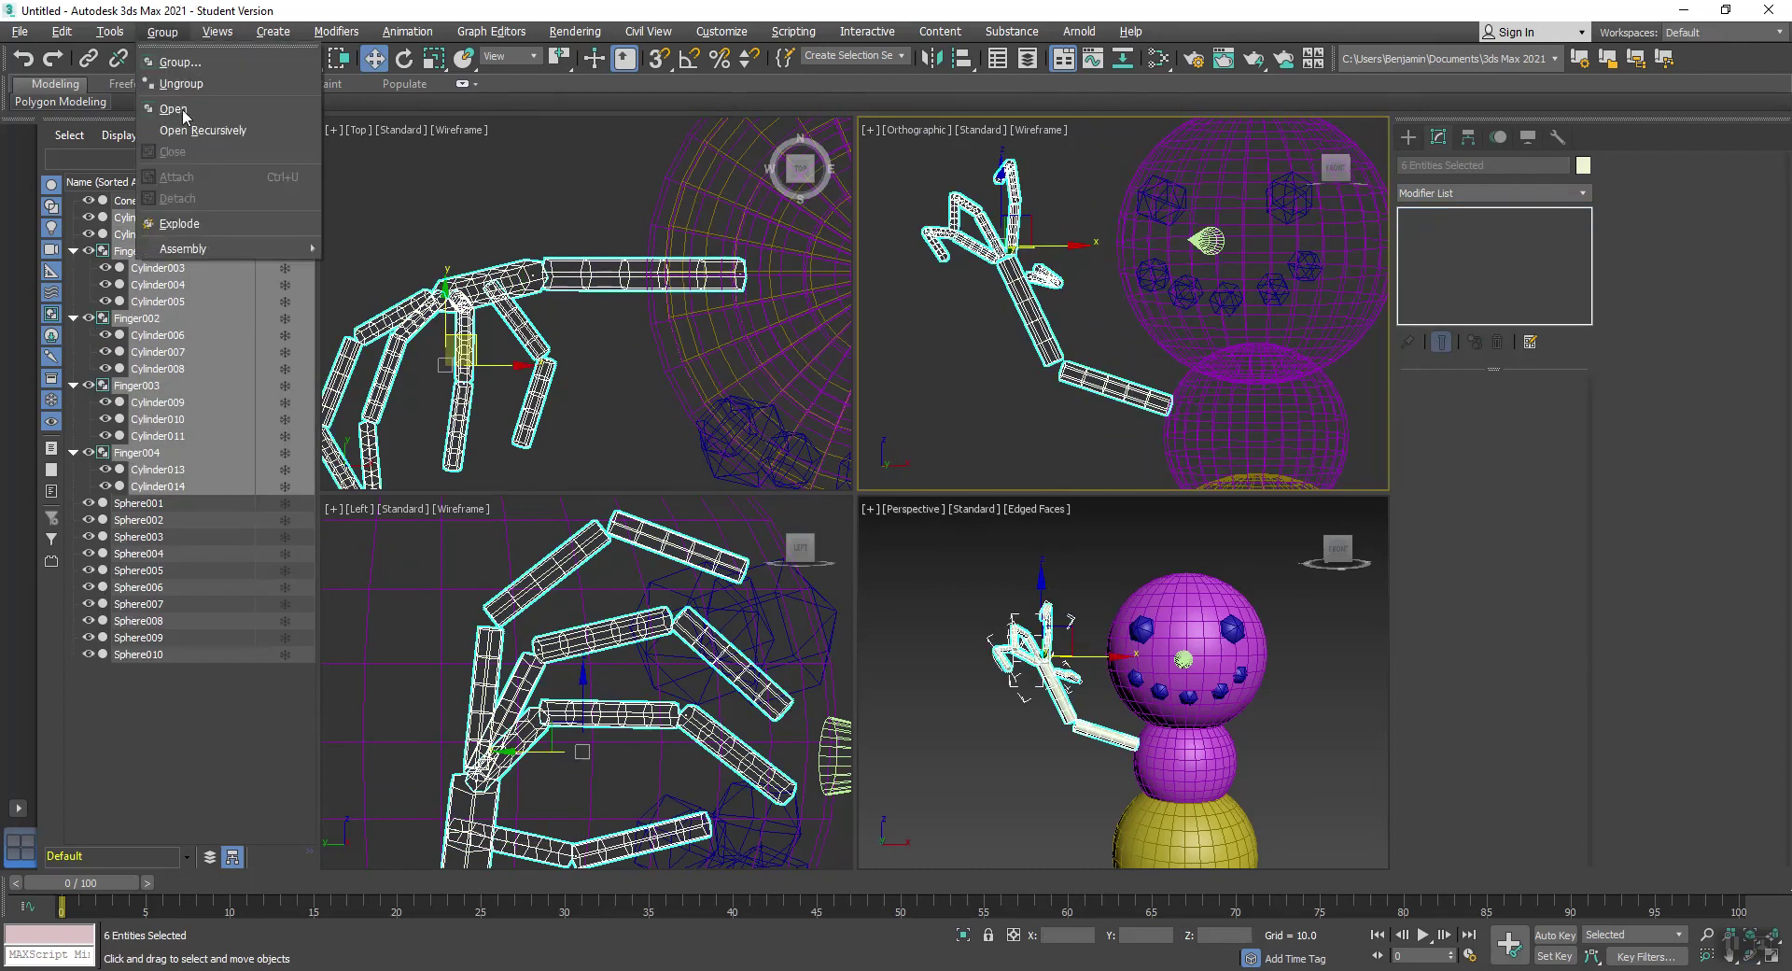
{"action": "left_click", "coordinate": [177, 61]}
{"action": "type", "text": "Arm"}
{"action": "key", "text": "Return"}
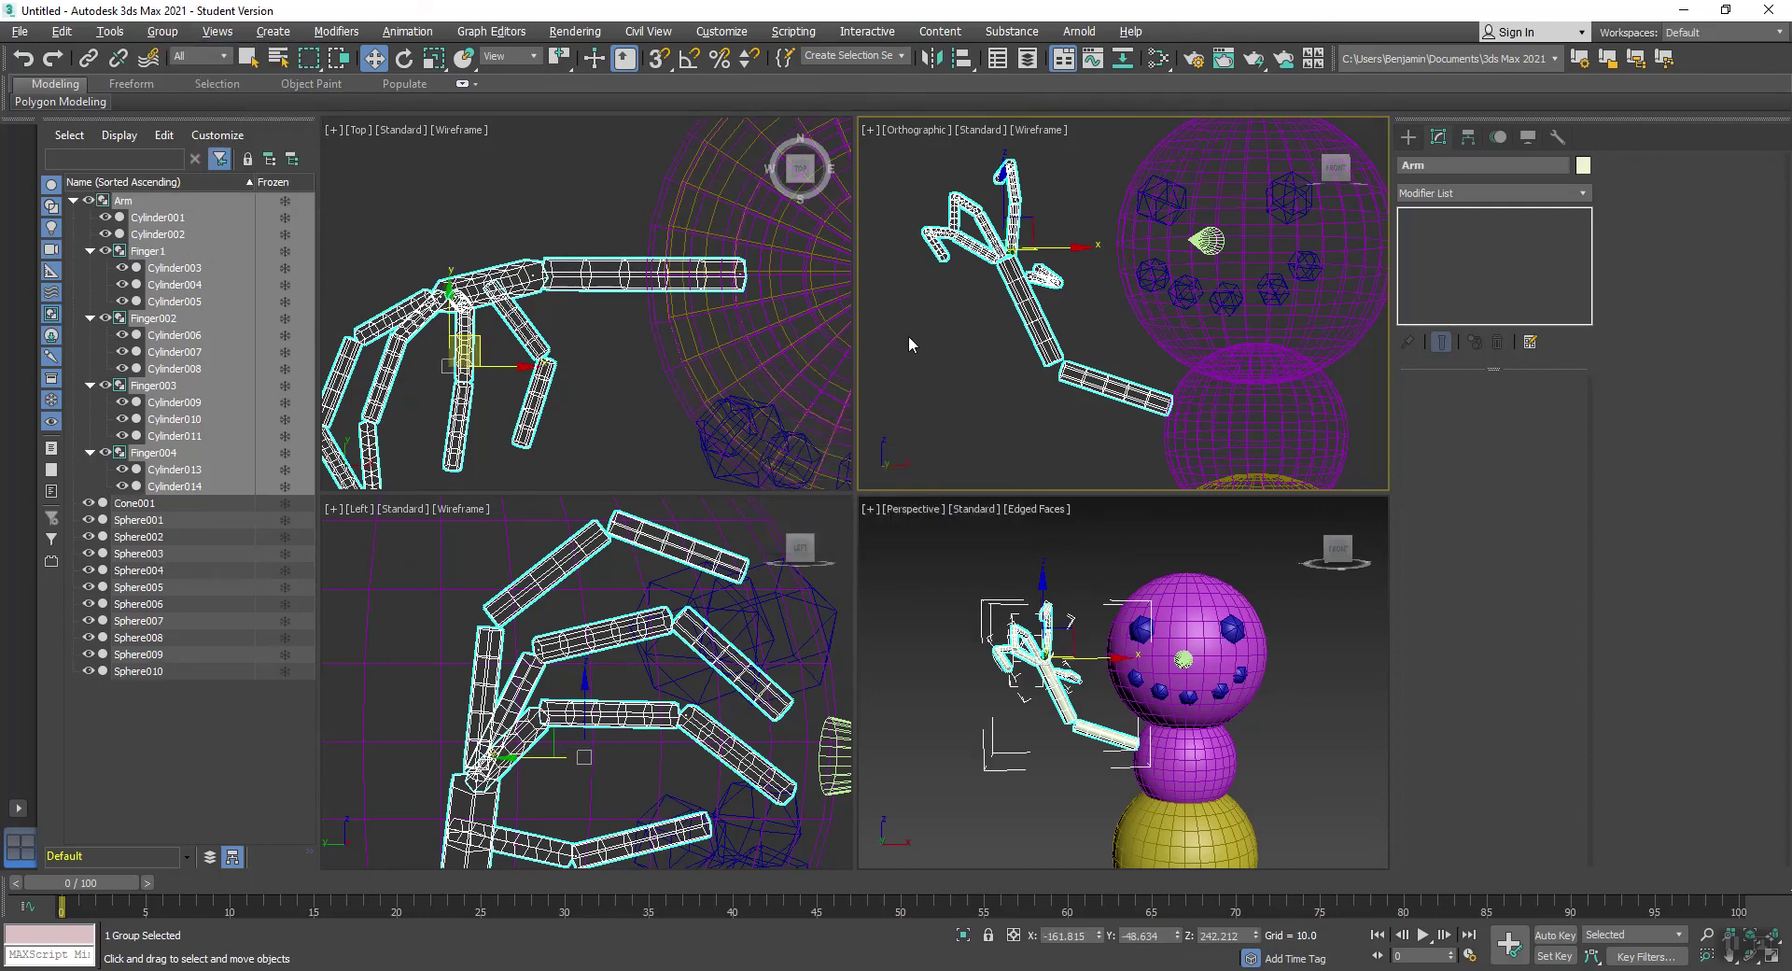
Step: Switch the orthographic viewport back to the Front view and frame the whole upper body with the arm
{"action": "scroll", "coordinate": [1070, 308], "scroll_direction": "down", "scroll_amount": 3}
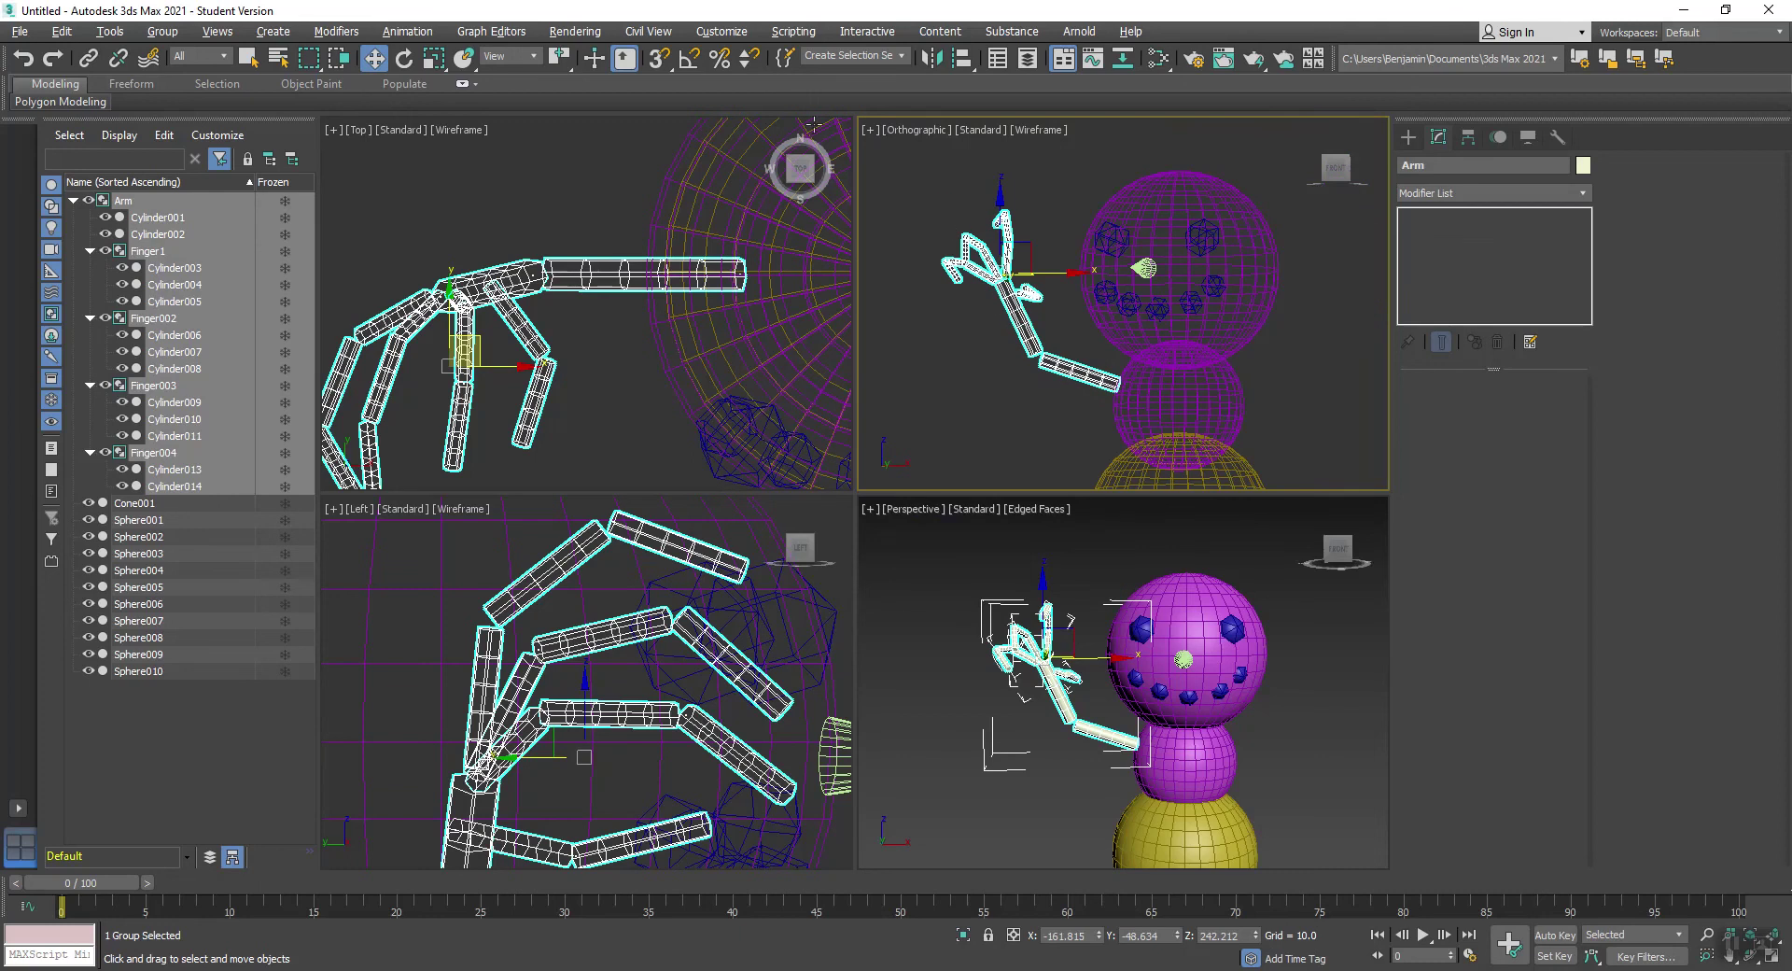
{"action": "left_click", "coordinate": [899, 132]}
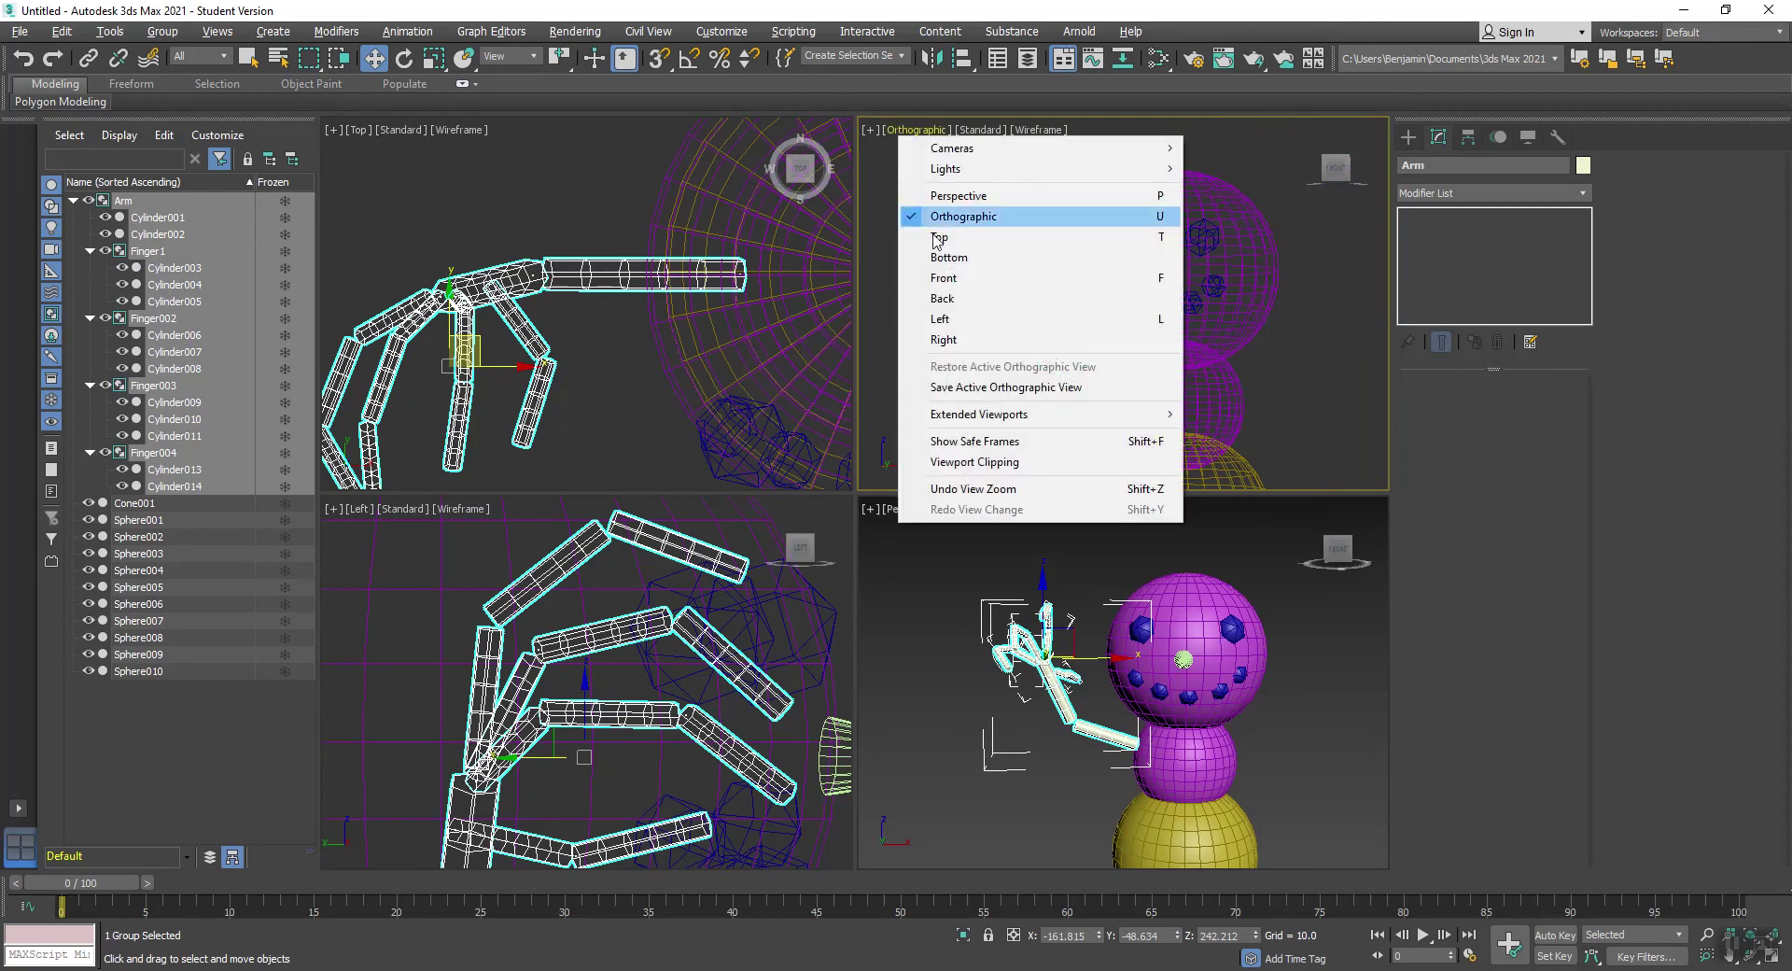
{"action": "left_click", "coordinate": [954, 277]}
{"action": "scroll", "coordinate": [978, 323], "scroll_direction": "down", "scroll_amount": 4}
{"action": "middle_click_drag", "start_coordinate": [1161, 411], "coordinate": [1183, 337]}
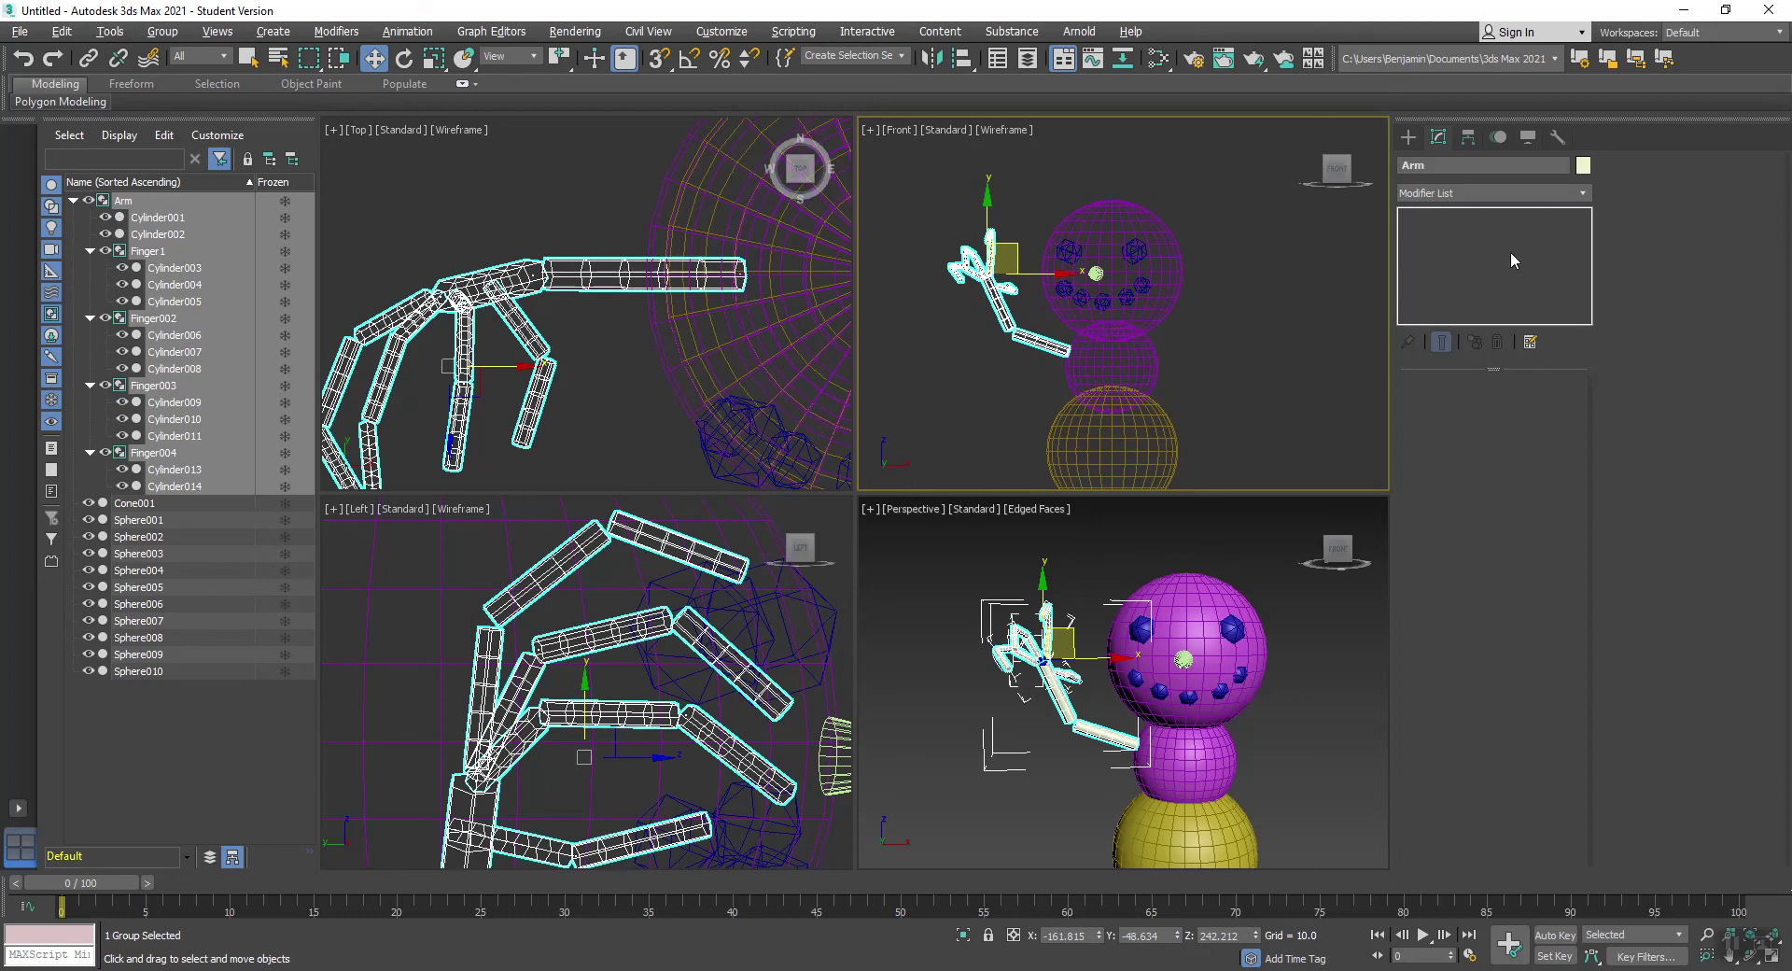
Step: Clone the Arm group as an independent copy named Arm001
{"action": "left_click", "coordinate": [109, 33]}
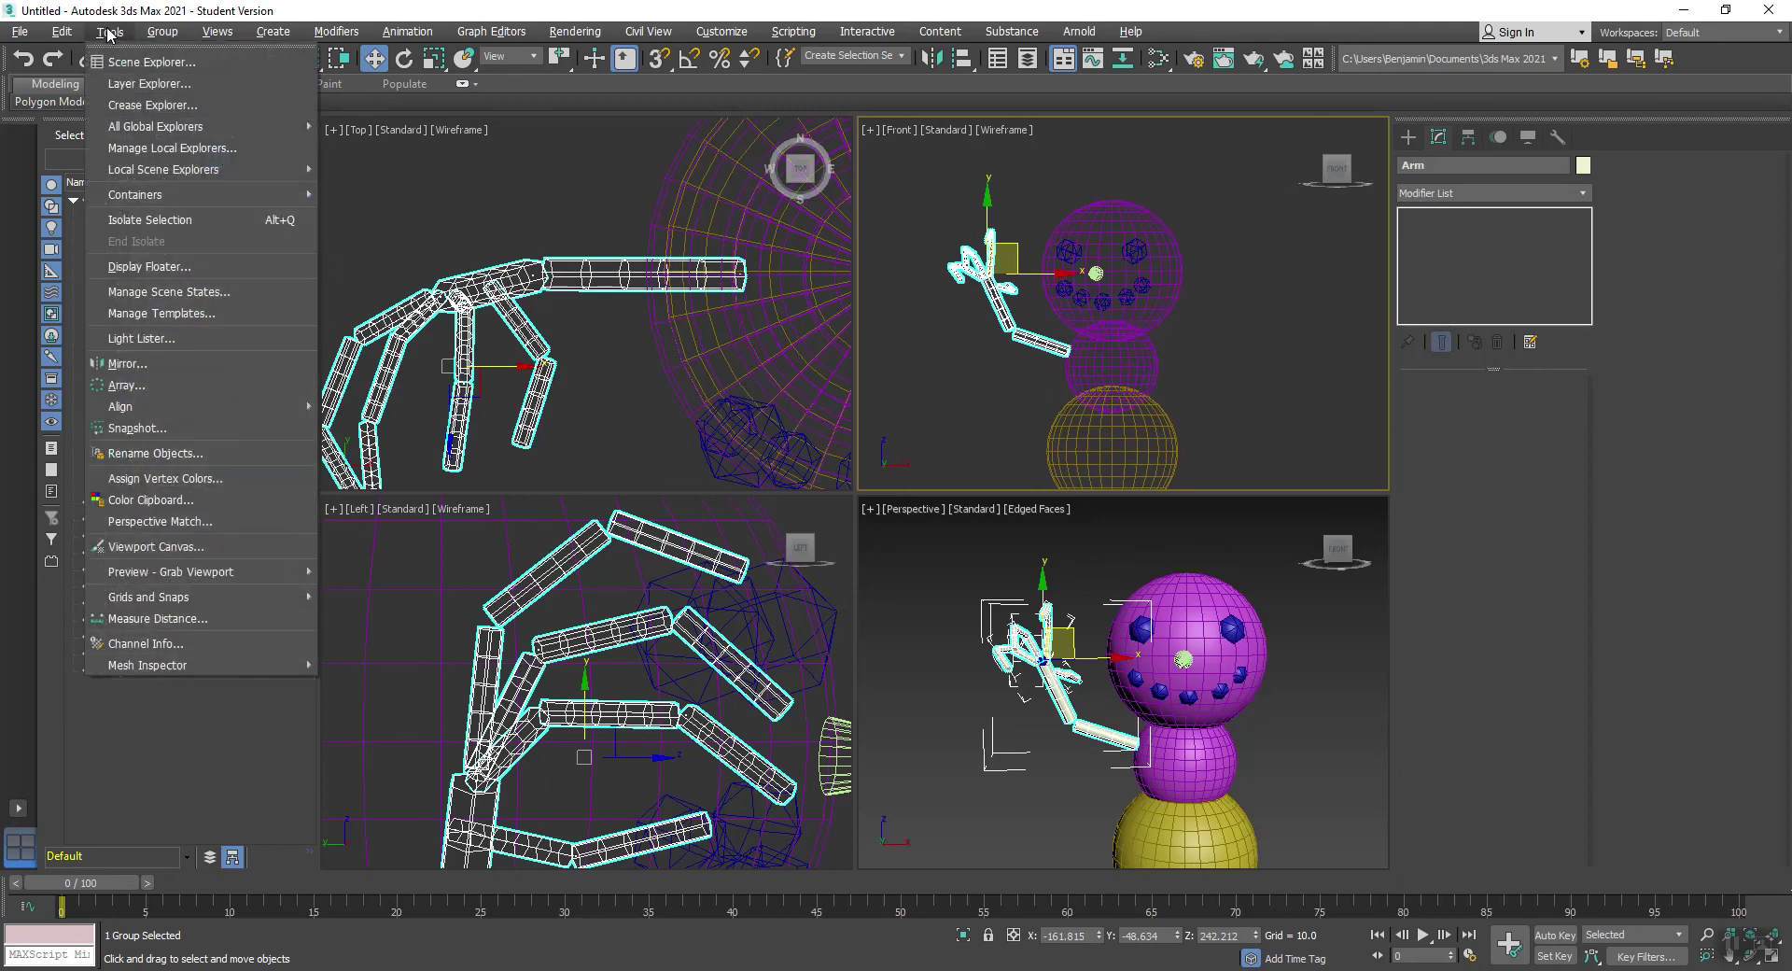
{"action": "mouse_move", "coordinate": [49, 33]}
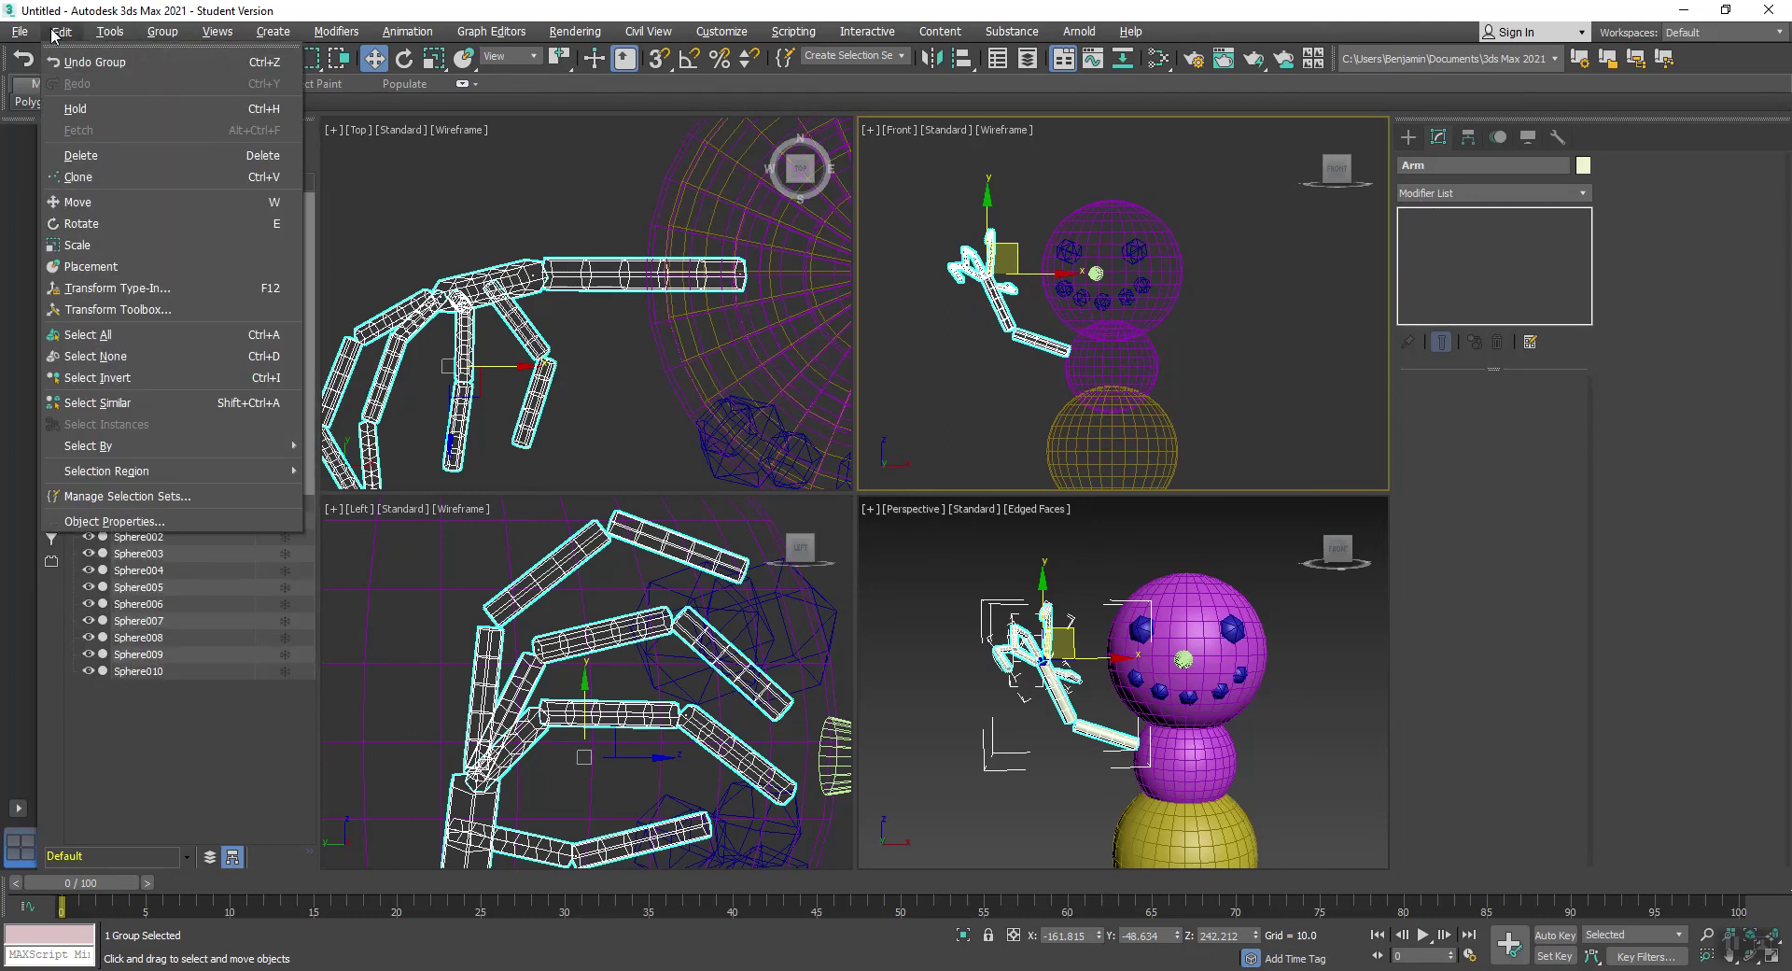
{"action": "left_click", "coordinate": [79, 177]}
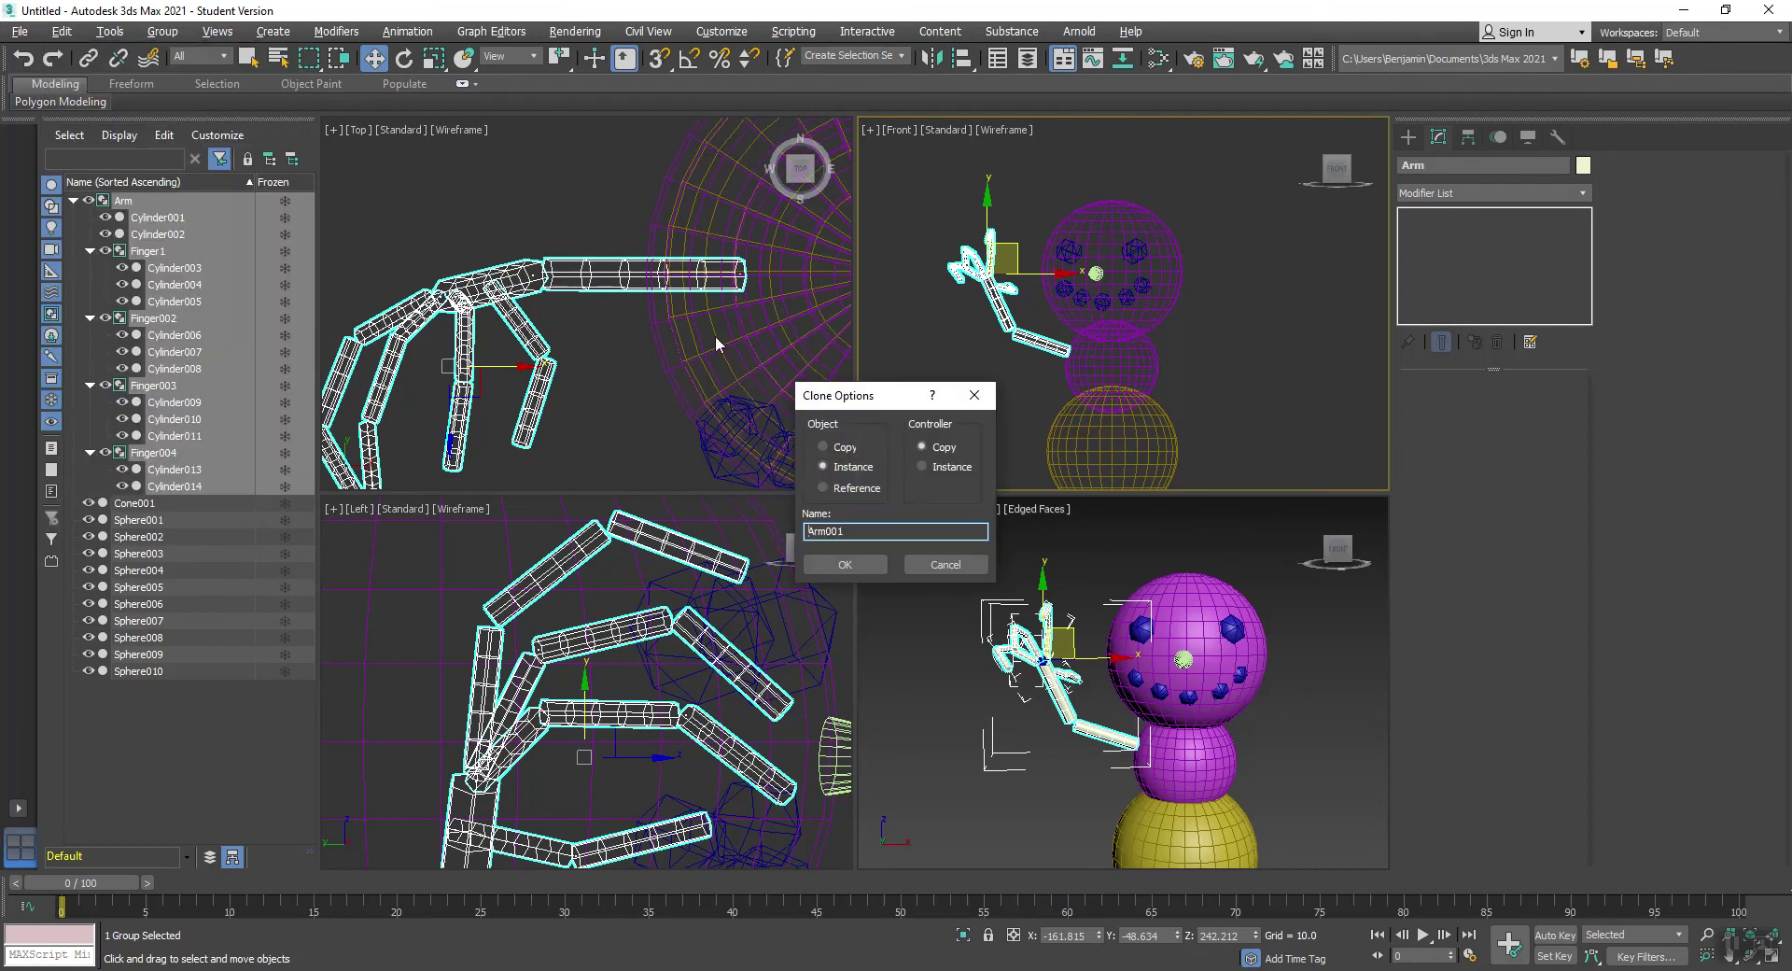
{"action": "left_click", "coordinate": [840, 448]}
{"action": "left_click", "coordinate": [845, 564]}
Step: Apply a Mirror modifier on the X axis to Arm001 and move it to the opposite side of the body
{"action": "left_click", "coordinate": [1578, 196]}
{"action": "left_click_drag", "start_coordinate": [1586, 236], "coordinate": [1579, 548]}
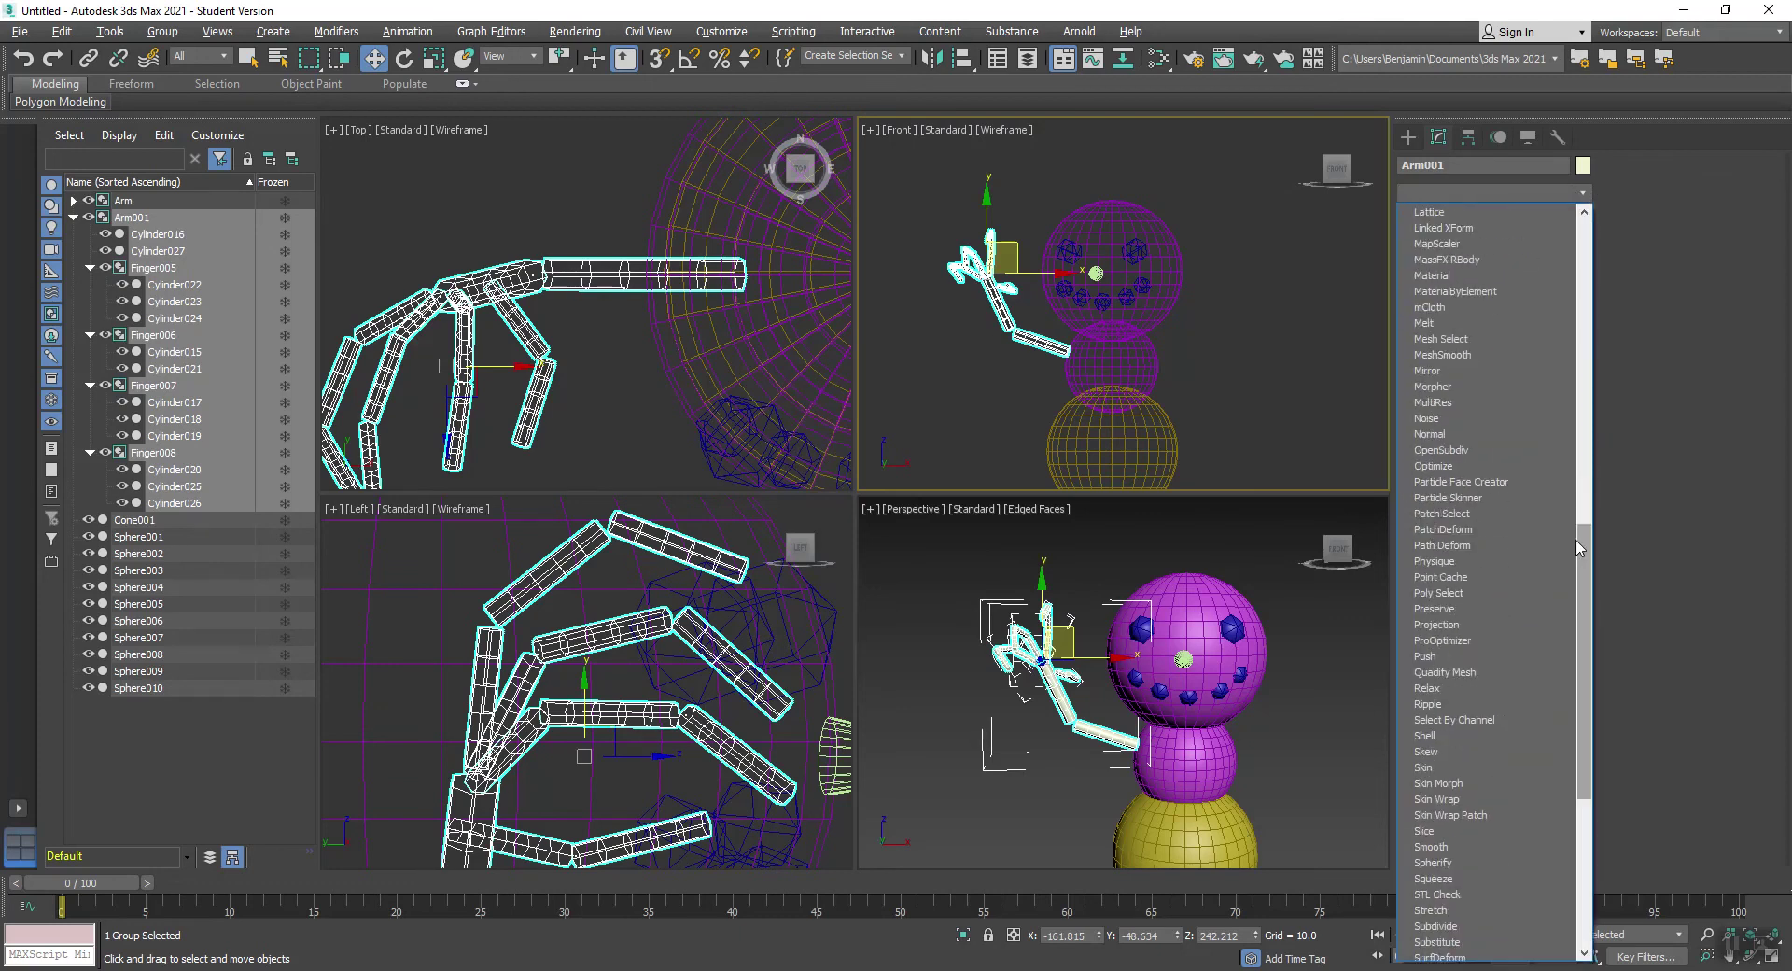
{"action": "left_click", "coordinate": [1455, 371]}
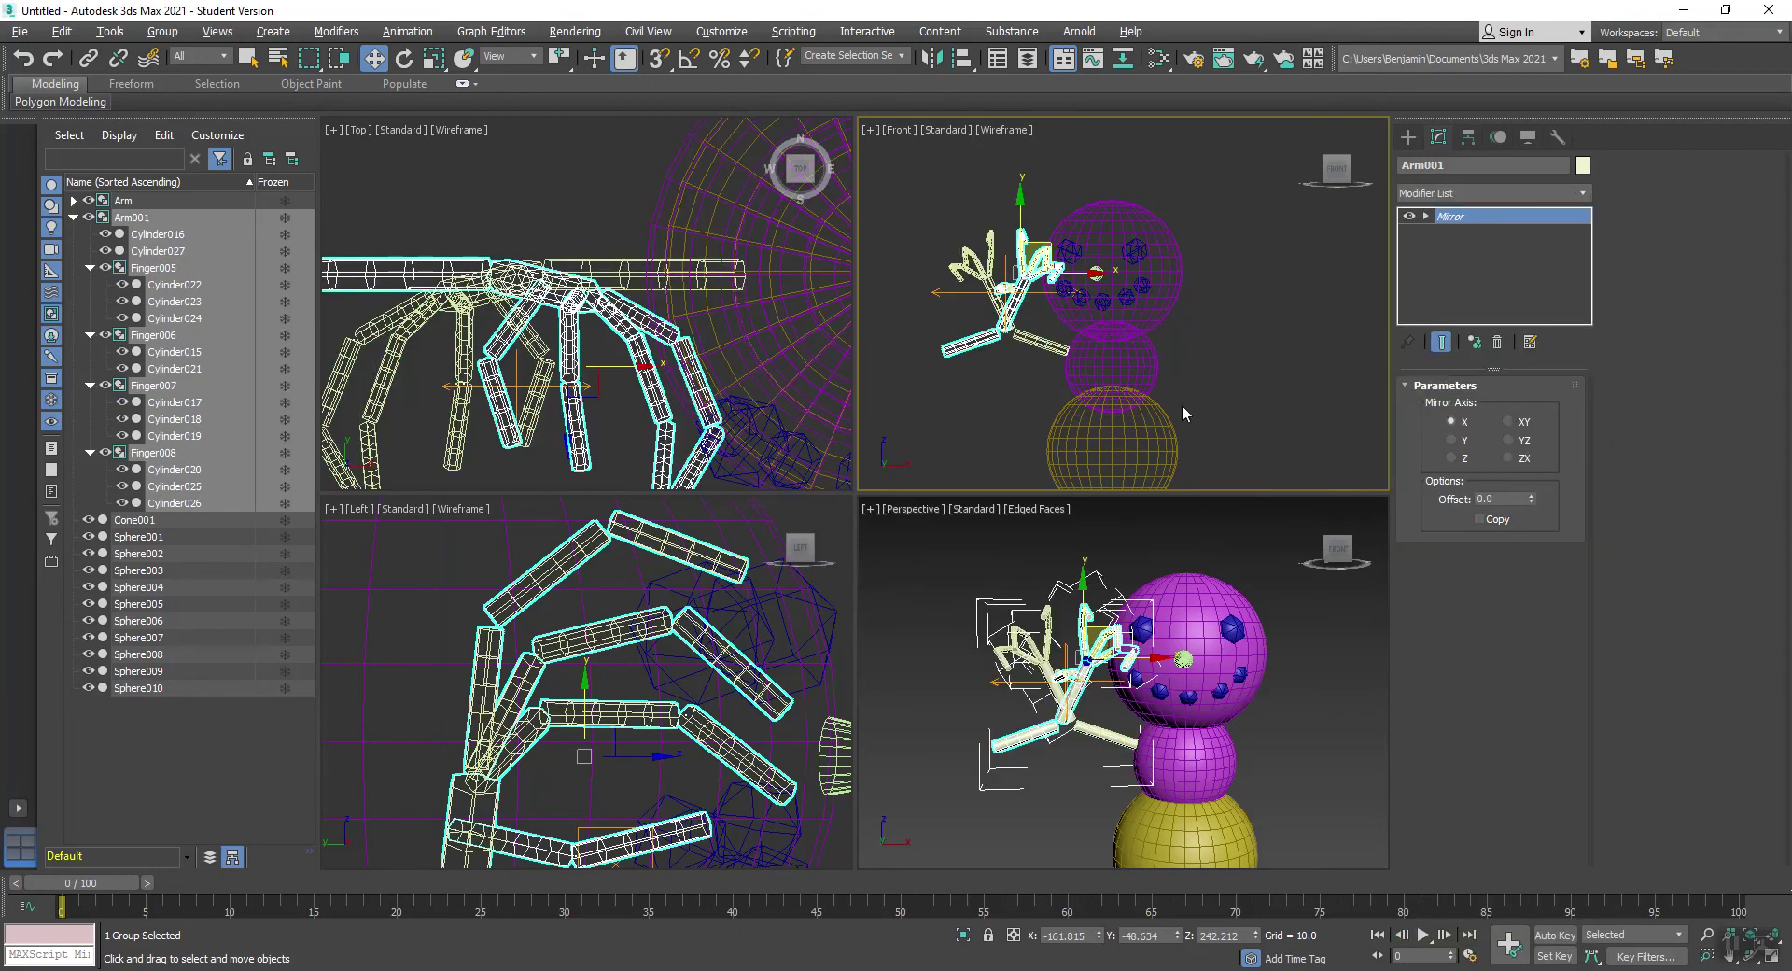
{"action": "left_click_drag", "start_coordinate": [1078, 271], "coordinate": [1284, 273]}
Step: Deselect the mirrored arm and inspect both arms and the full snowman in a maximized perspective viewport
{"action": "middle_click", "coordinate": [1243, 780]}
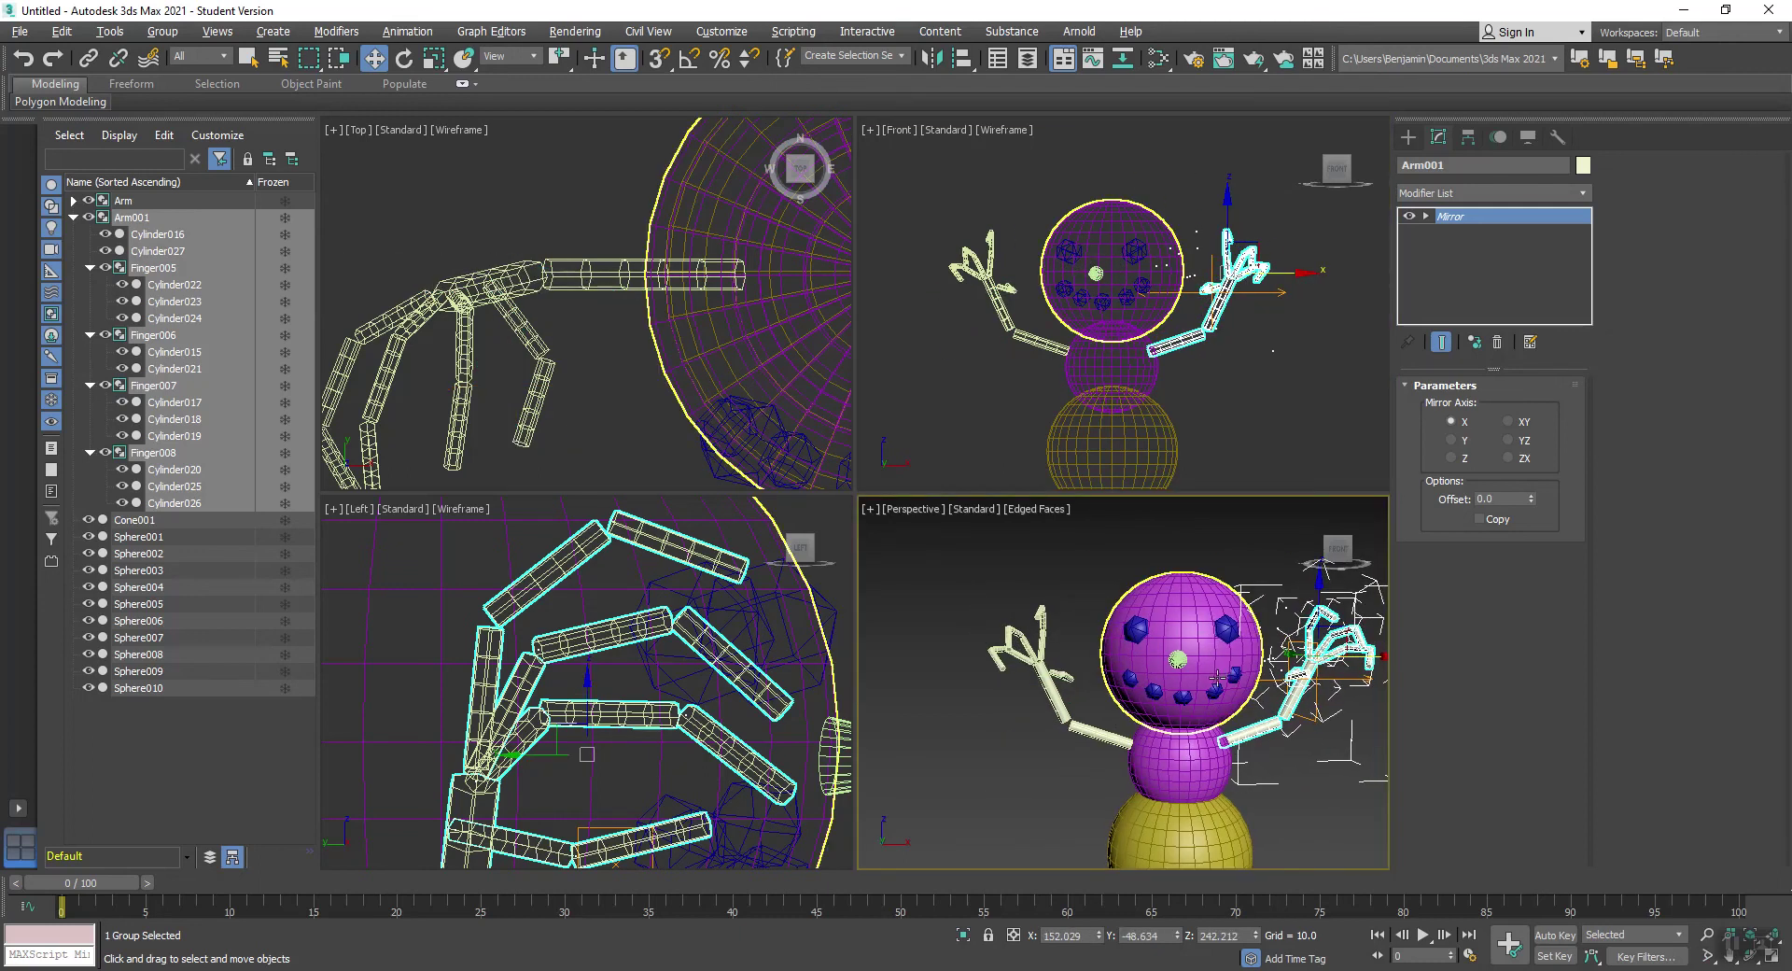
{"action": "key", "text": "alt+w"}
{"action": "key", "text": "ctrl+r"}
{"action": "left_click_drag", "start_coordinate": [872, 587], "coordinate": [887, 576]}
{"action": "key", "text": "w"}
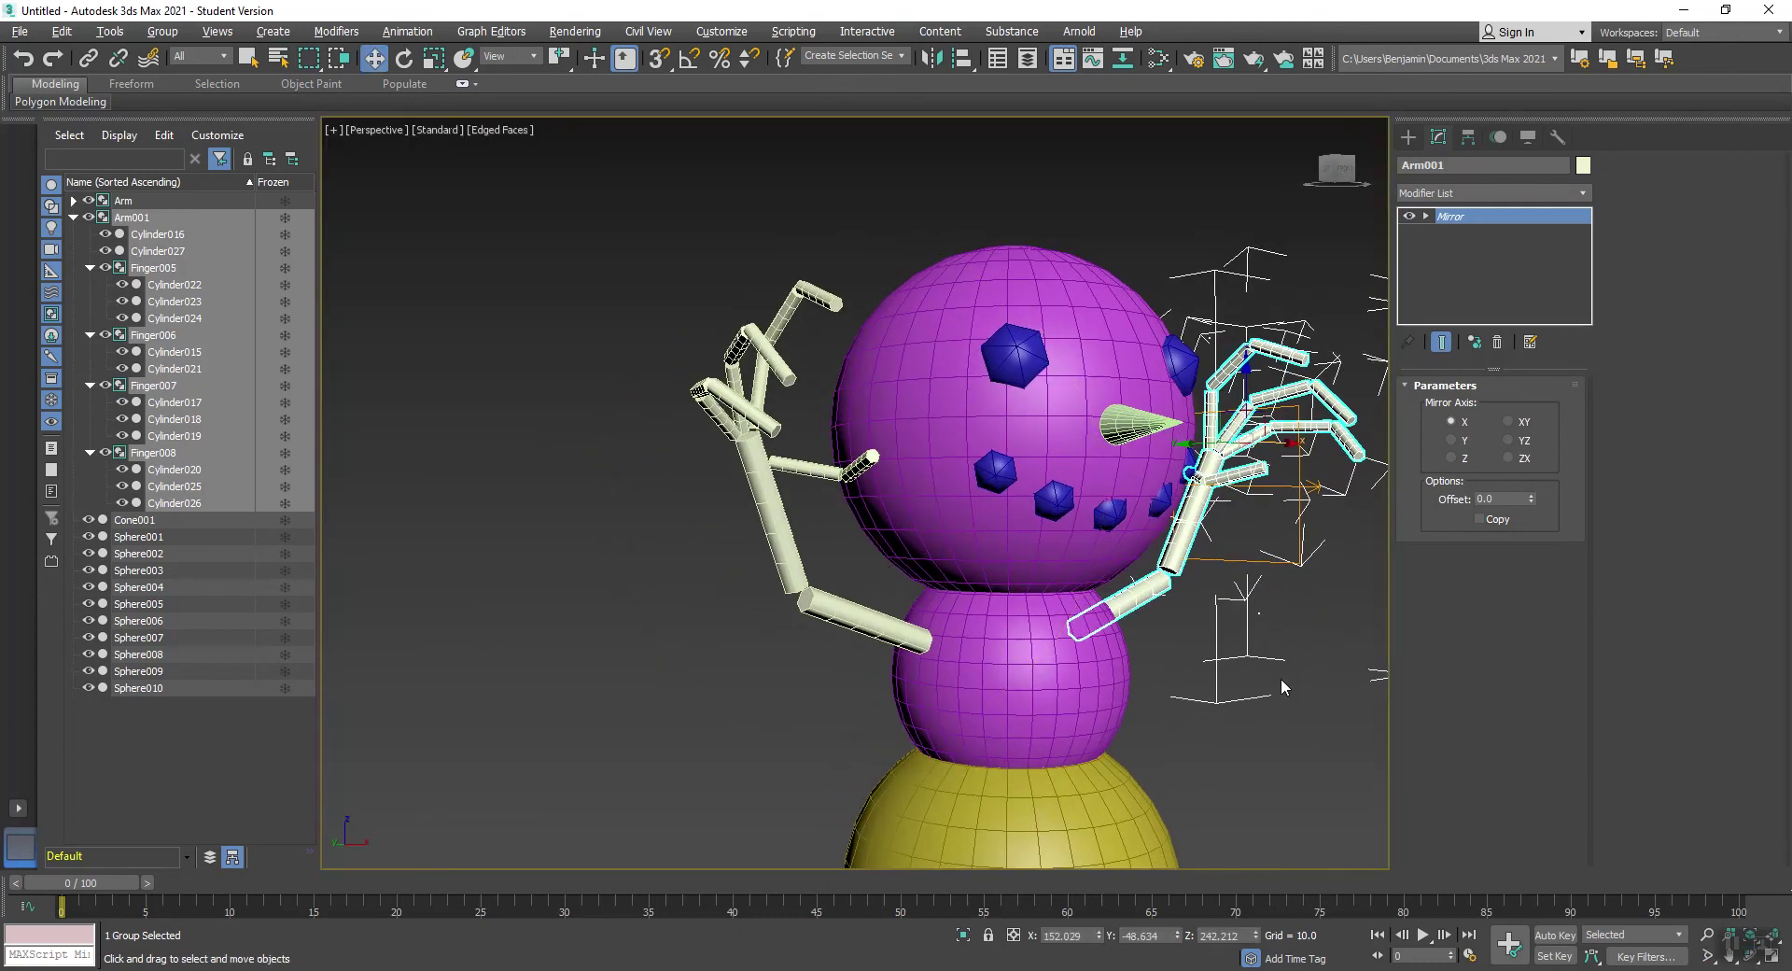
{"action": "left_click", "coordinate": [1277, 695]}
{"action": "middle_click_drag", "start_coordinate": [1275, 698], "coordinate": [1074, 624]}
{"action": "scroll", "coordinate": [1076, 620], "scroll_direction": "down", "scroll_amount": 4}
{"action": "key", "text": "ctrl+r"}
{"action": "left_click_drag", "start_coordinate": [1077, 620], "coordinate": [1083, 509]}
{"action": "key", "text": "w"}
Step: Create a large rectangular ground plane around the snowman in the top view
{"action": "left_click", "coordinate": [1409, 135]}
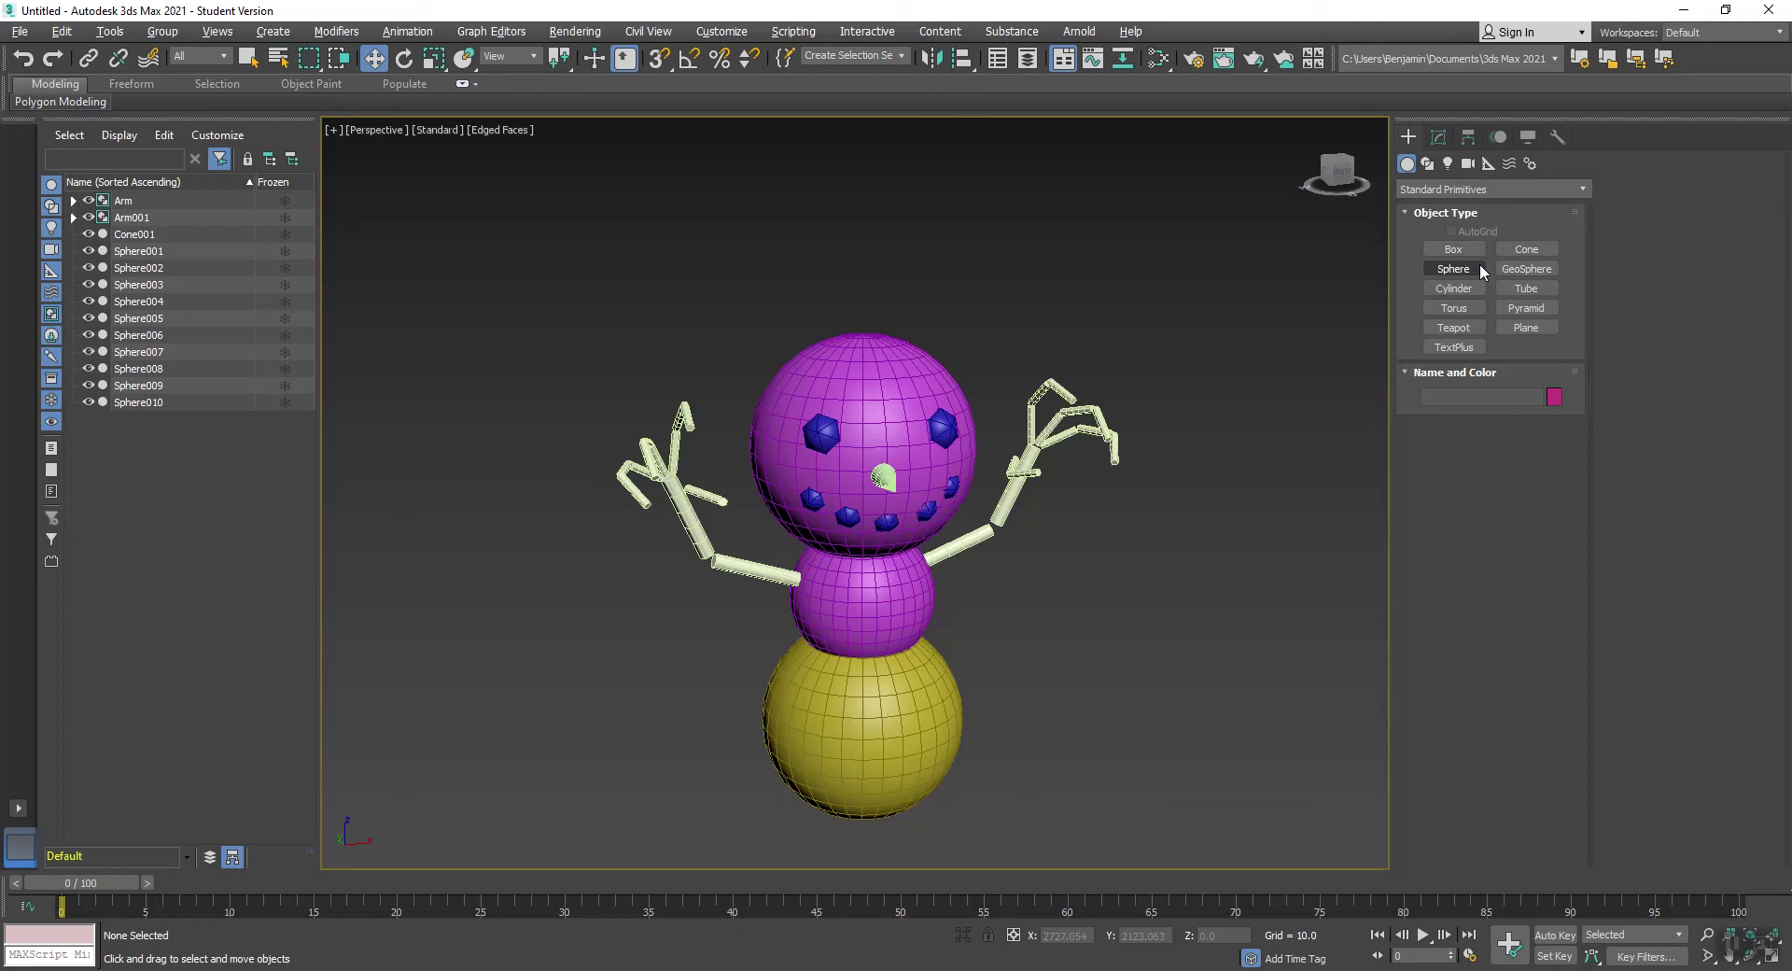
{"action": "left_click", "coordinate": [1525, 328]}
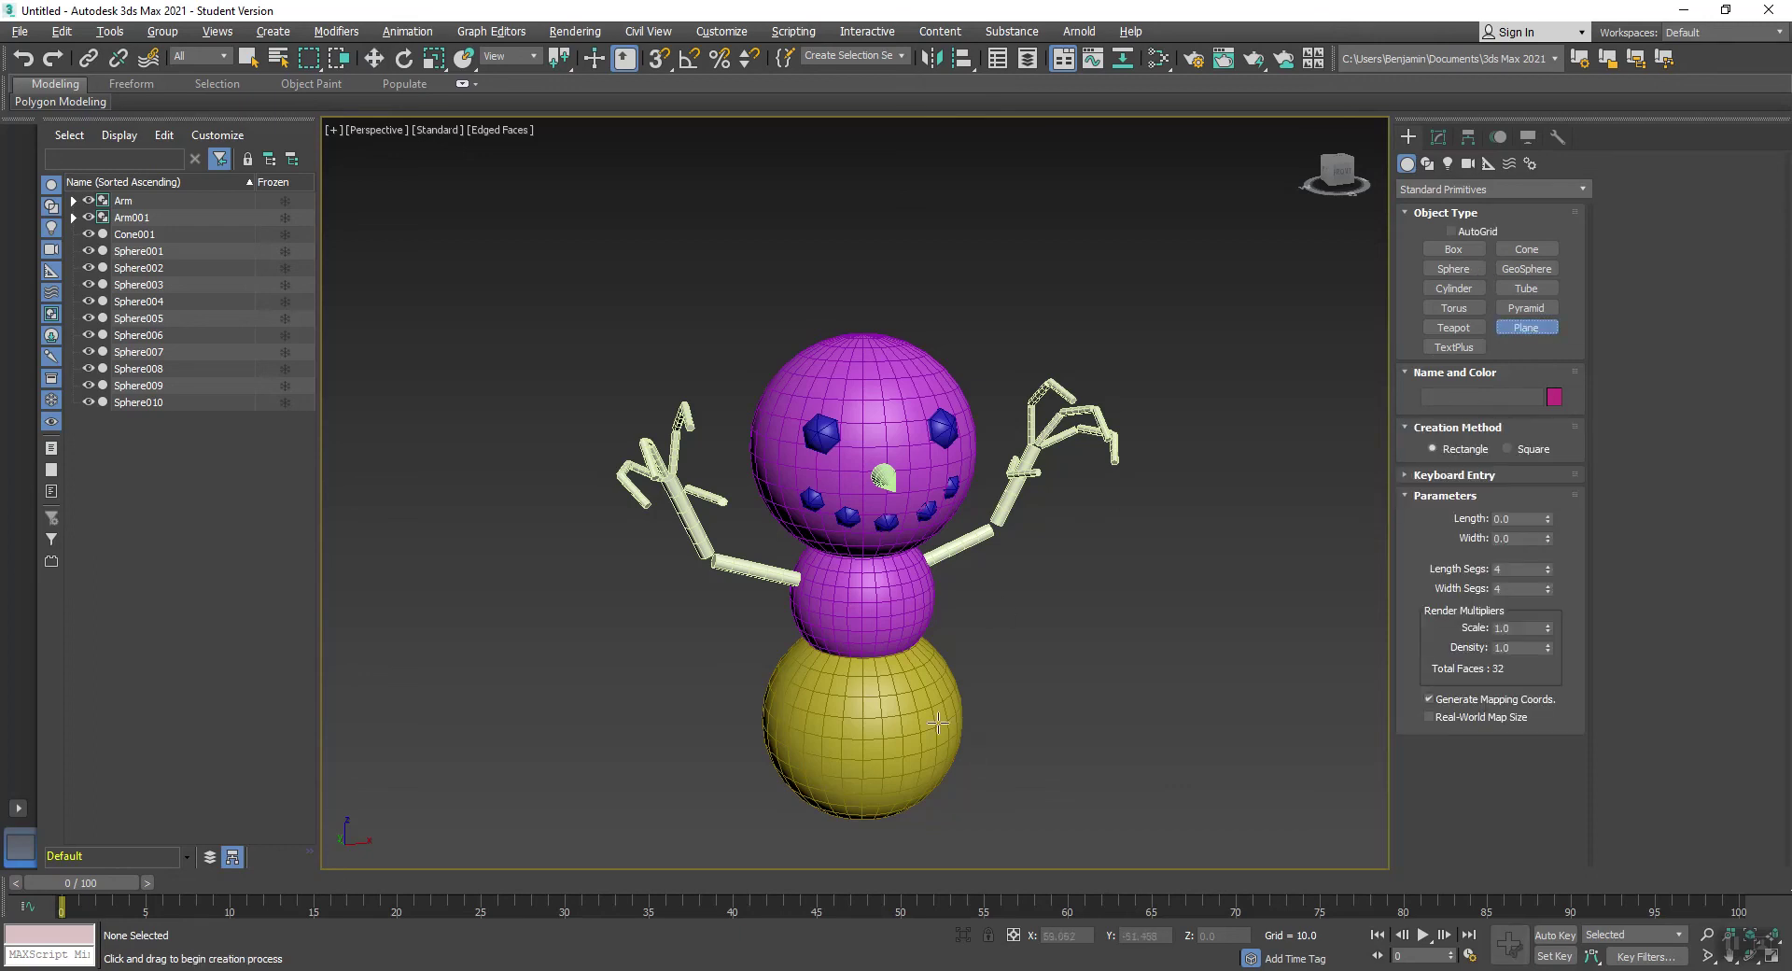
{"action": "key", "text": "alt+w"}
{"action": "scroll", "coordinate": [717, 253], "scroll_direction": "down", "scroll_amount": 6}
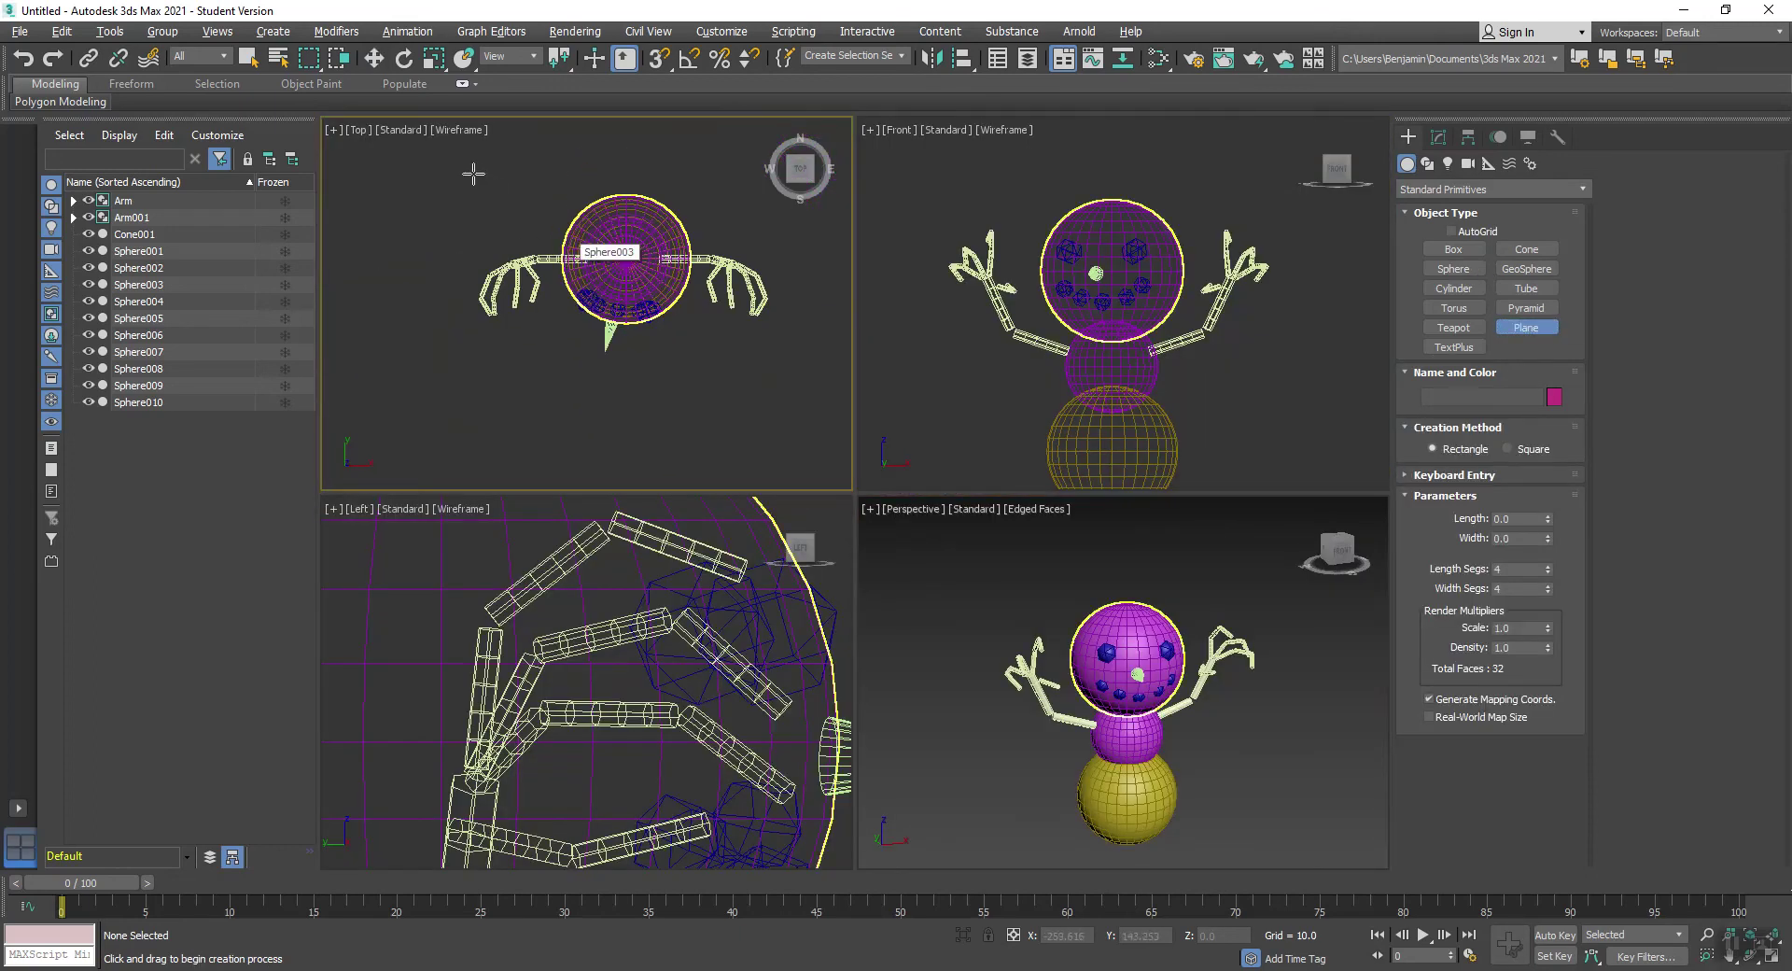
{"action": "scroll", "coordinate": [457, 164], "scroll_direction": "down", "scroll_amount": 2}
{"action": "left_click_drag", "start_coordinate": [357, 199], "coordinate": [694, 469]}
Step: End plane creation, examine the snowman on its ground plane in a maximized perspective viewport and deselect the plane
{"action": "middle_click", "coordinate": [1307, 682]}
{"action": "right_click", "coordinate": [1333, 698]}
{"action": "key", "text": "alt+w"}
{"action": "key", "text": "ctrl+r"}
{"action": "left_click_drag", "start_coordinate": [878, 523], "coordinate": [914, 576]}
{"action": "key", "text": "w"}
{"action": "key", "text": "ctrl+r"}
{"action": "key", "text": "w"}
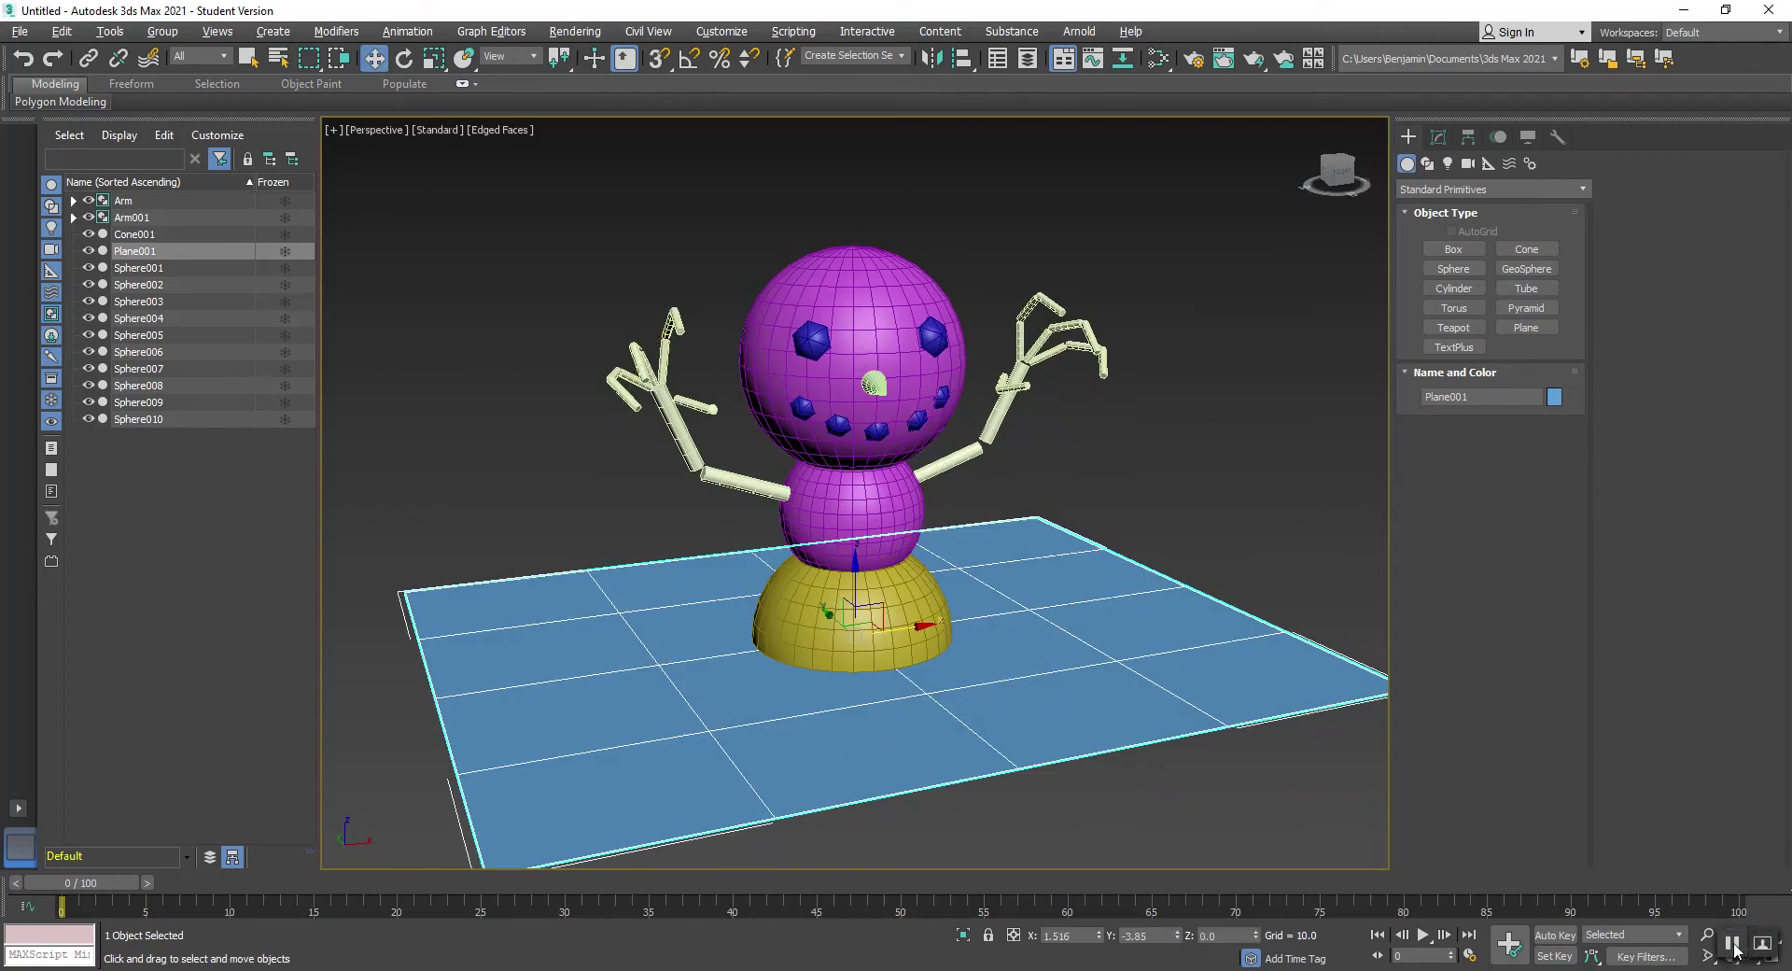
{"action": "left_click", "coordinate": [1735, 948]}
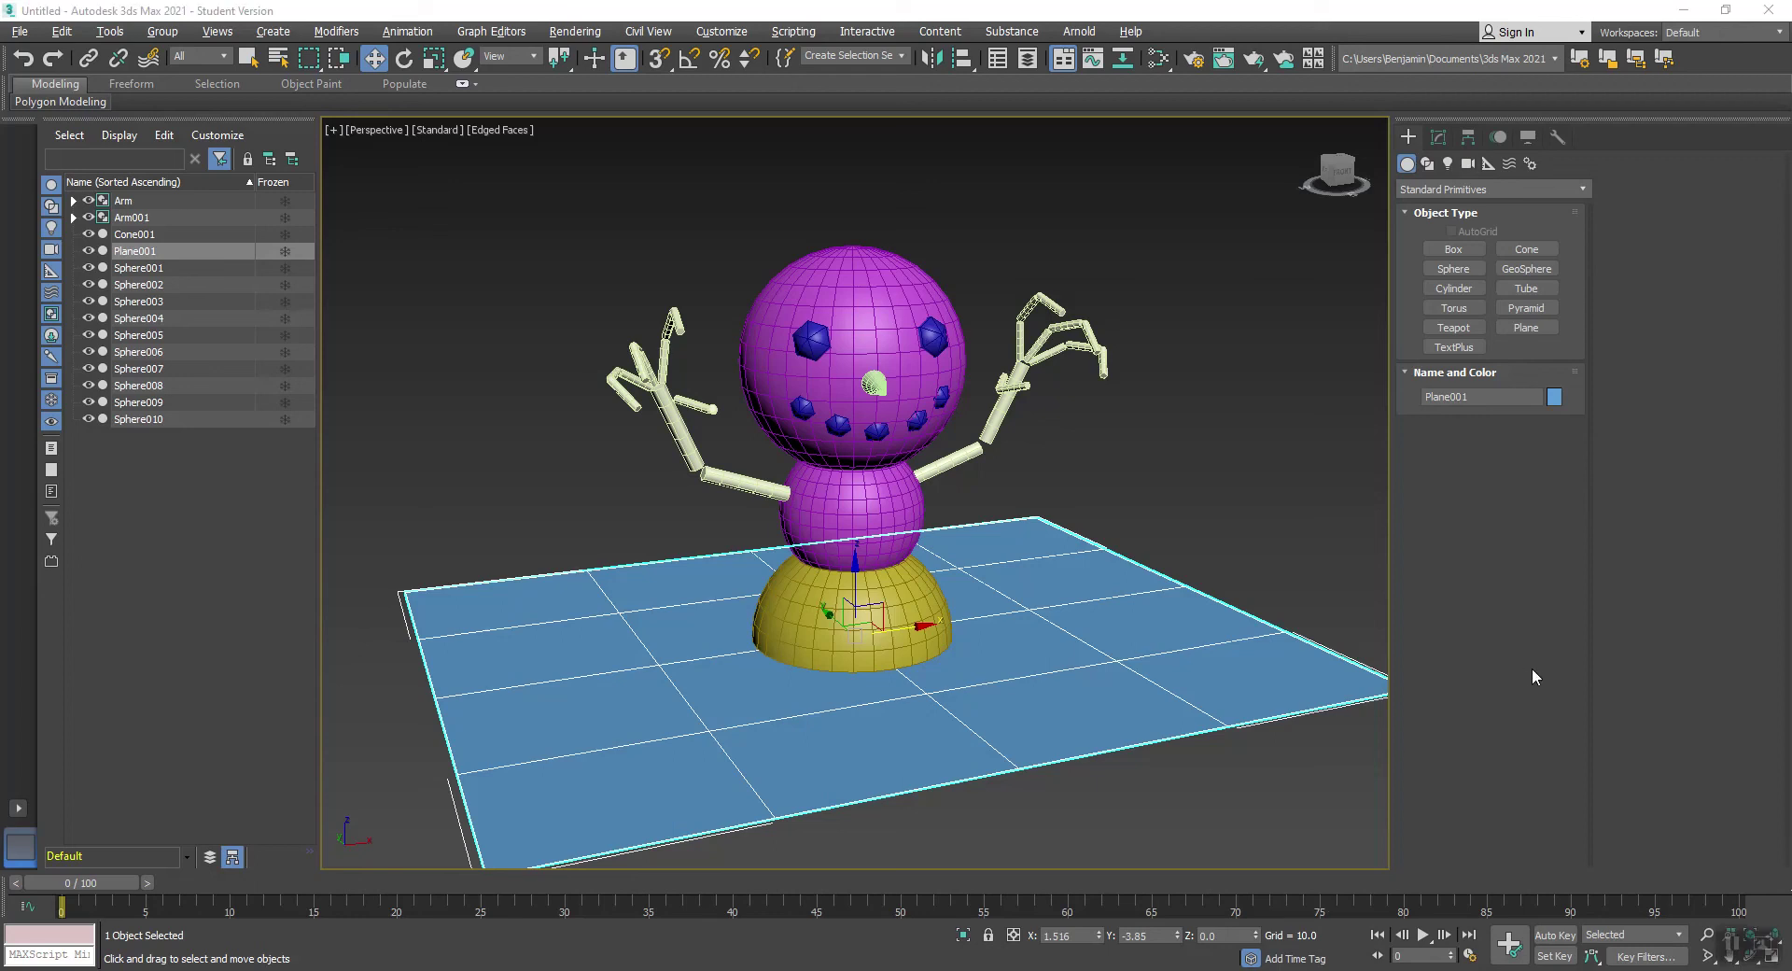
{"action": "left_click", "coordinate": [1080, 300]}
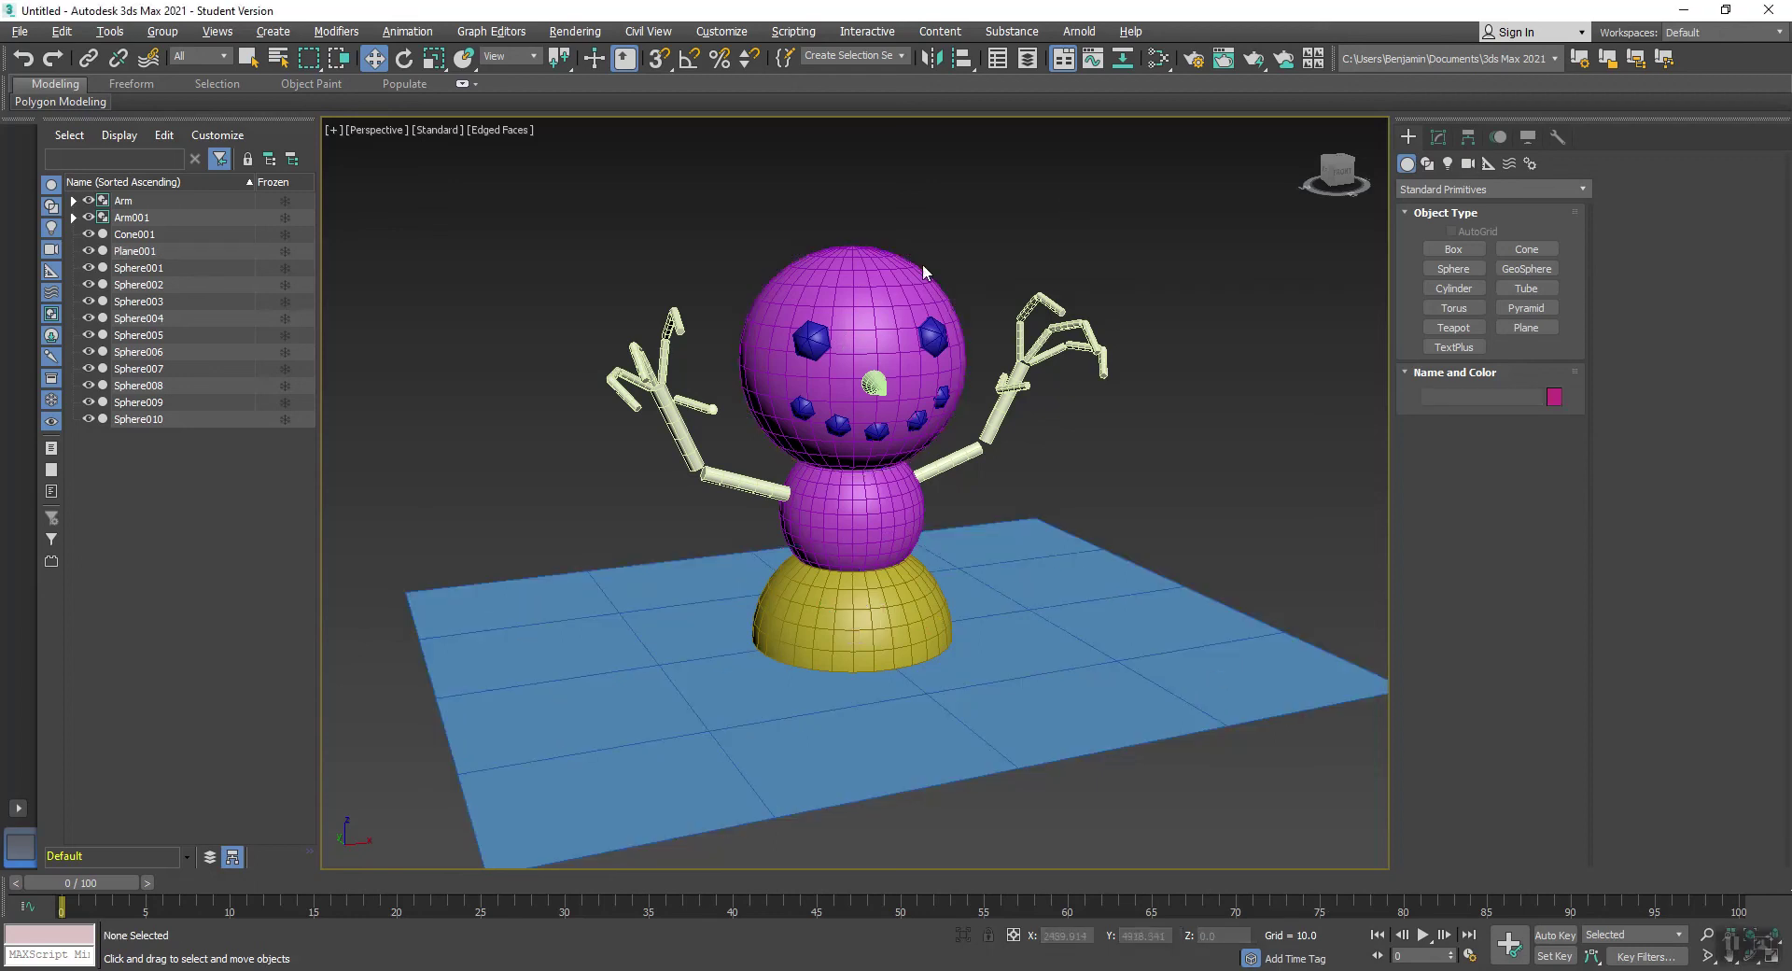